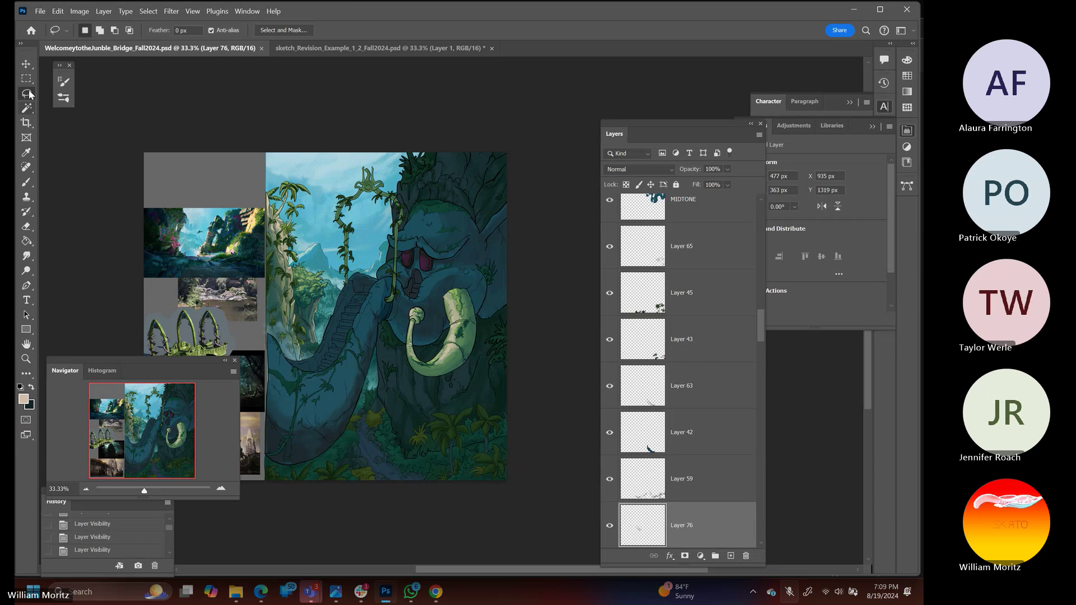
Load the MIDTONE layer's painted area as a selection, and make ElephantHighlight the active layer
{"action": "left_click", "coordinate": [26, 64]}
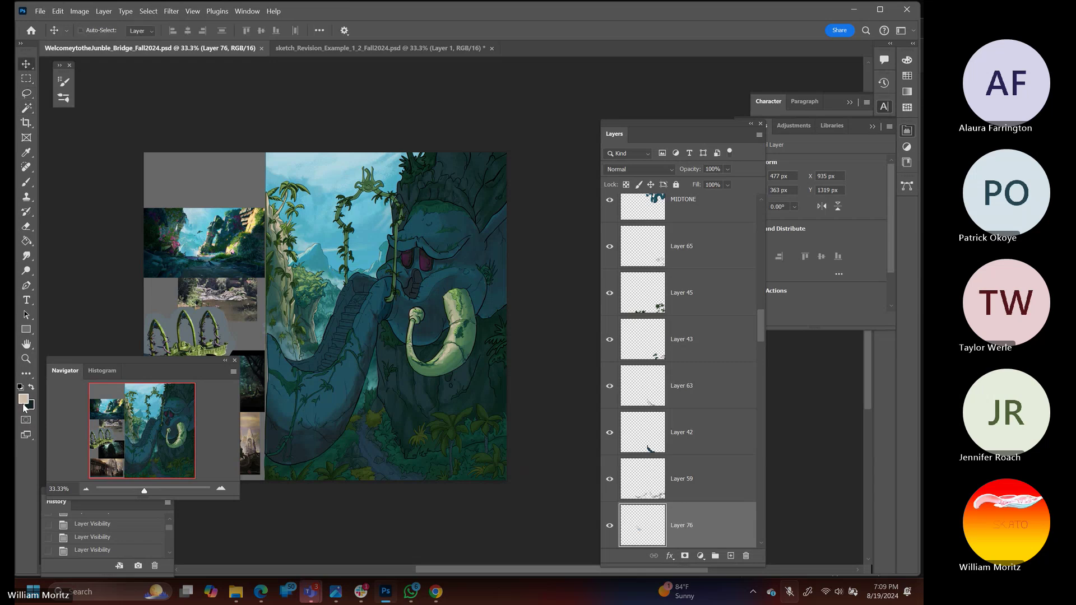
{"action": "left_click", "coordinate": [26, 358]}
{"action": "left_click", "coordinate": [363, 237]}
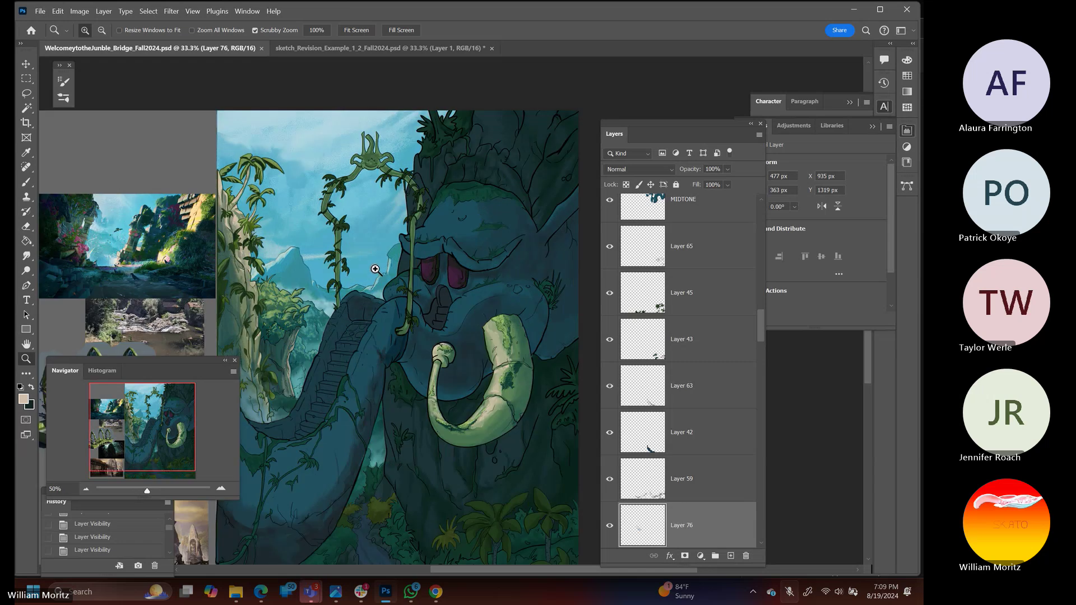
{"action": "left_click_drag", "start_coordinate": [363, 286], "coordinate": [395, 244]}
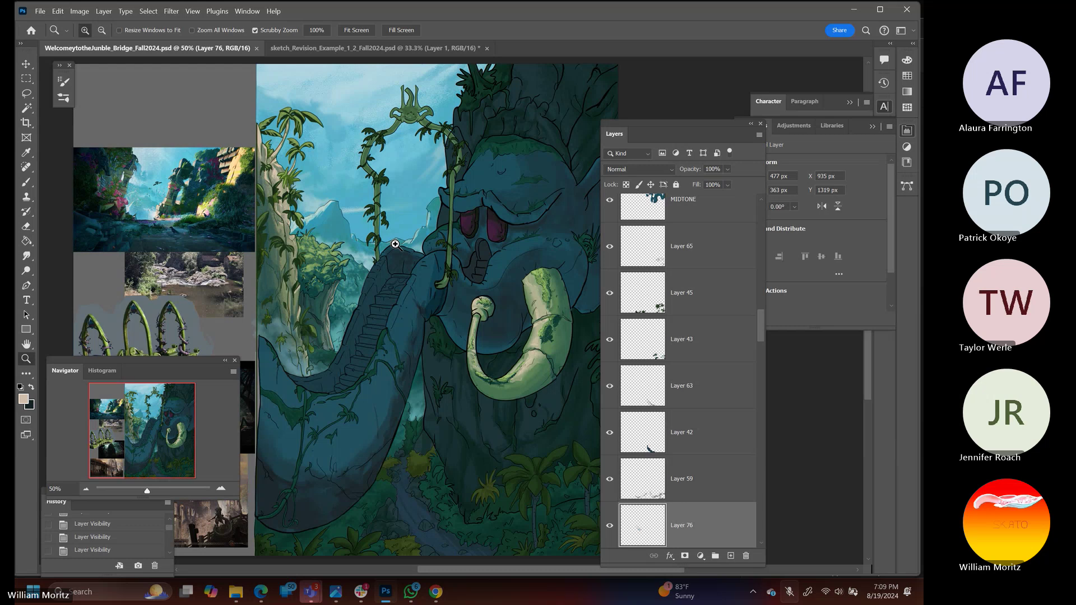
{"action": "key", "text": "v"}
{"action": "right_click", "coordinate": [477, 180]}
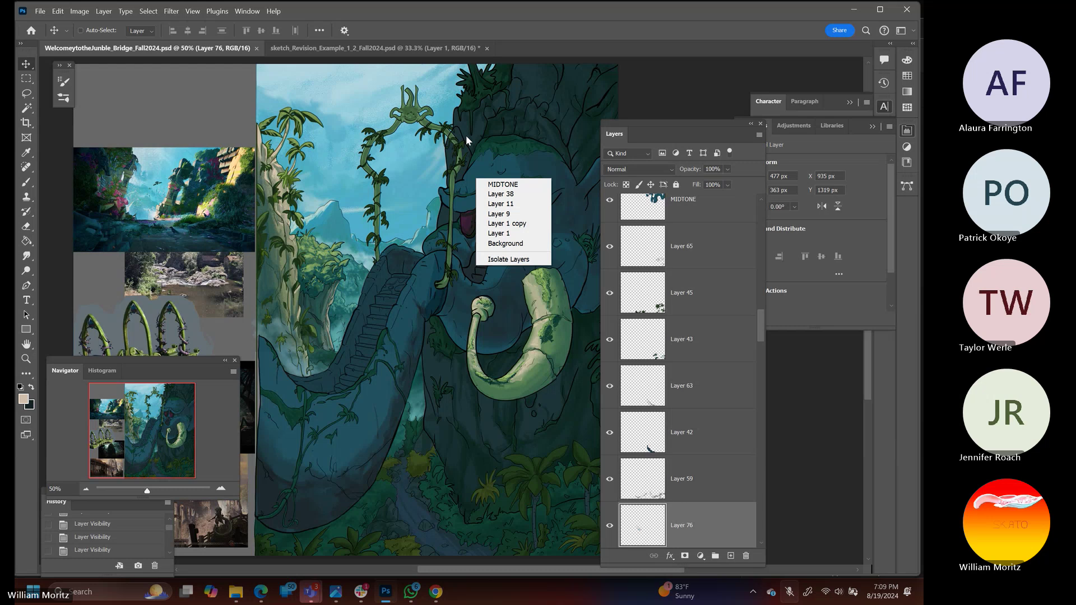
{"action": "left_click", "coordinate": [501, 194]}
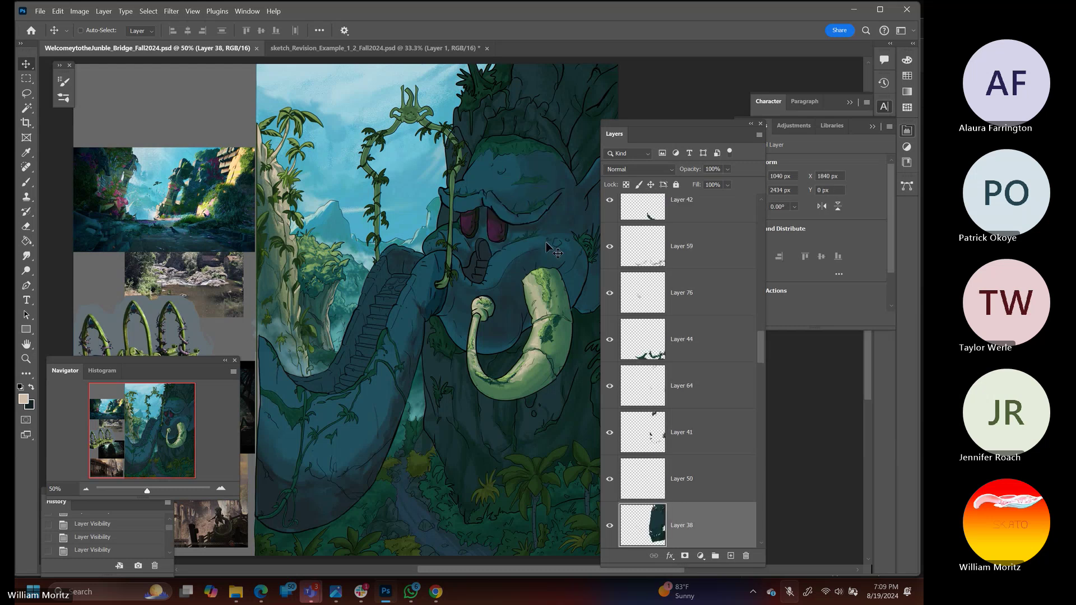
{"action": "right_click", "coordinate": [482, 181]}
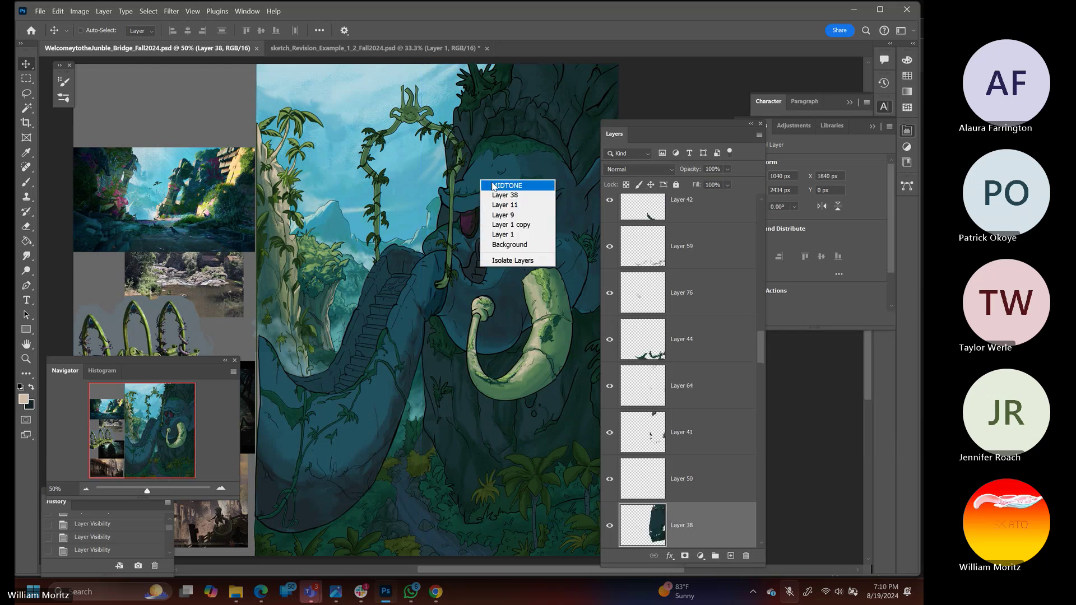
{"action": "left_click", "coordinate": [493, 186]}
{"action": "left_click", "coordinate": [644, 223], "text": "ctrl"}
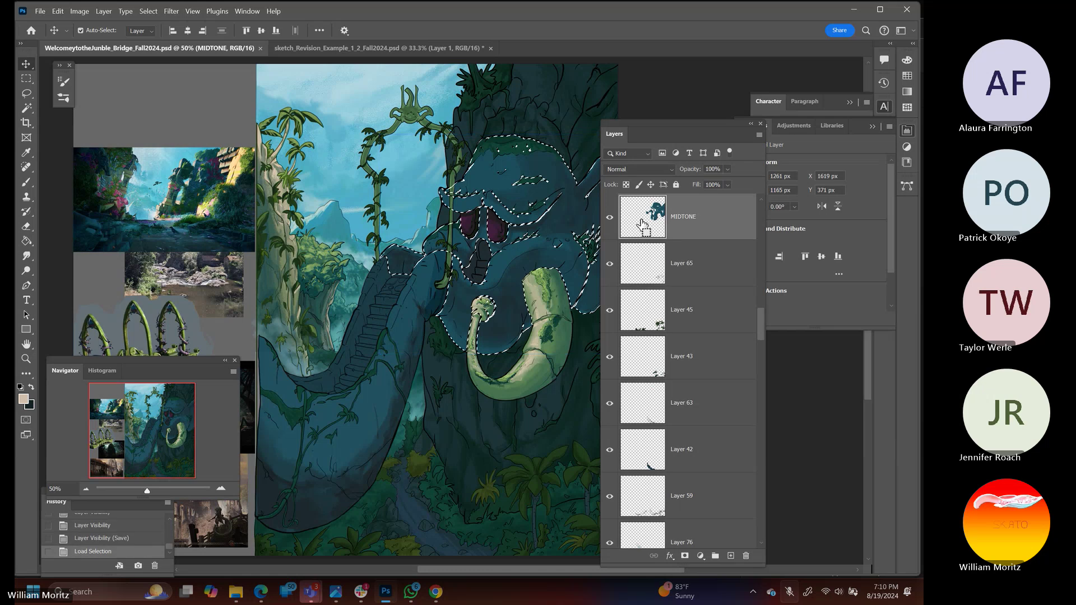
{"action": "scroll", "coordinate": [657, 276], "scroll_direction": "up", "scroll_amount": 3}
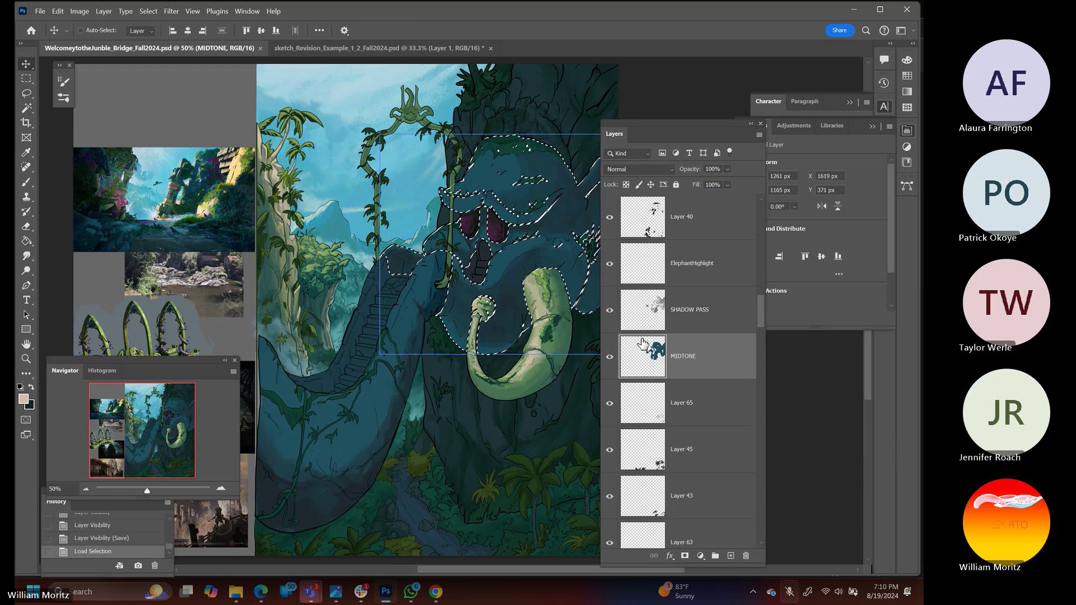
{"action": "left_click", "coordinate": [643, 268]}
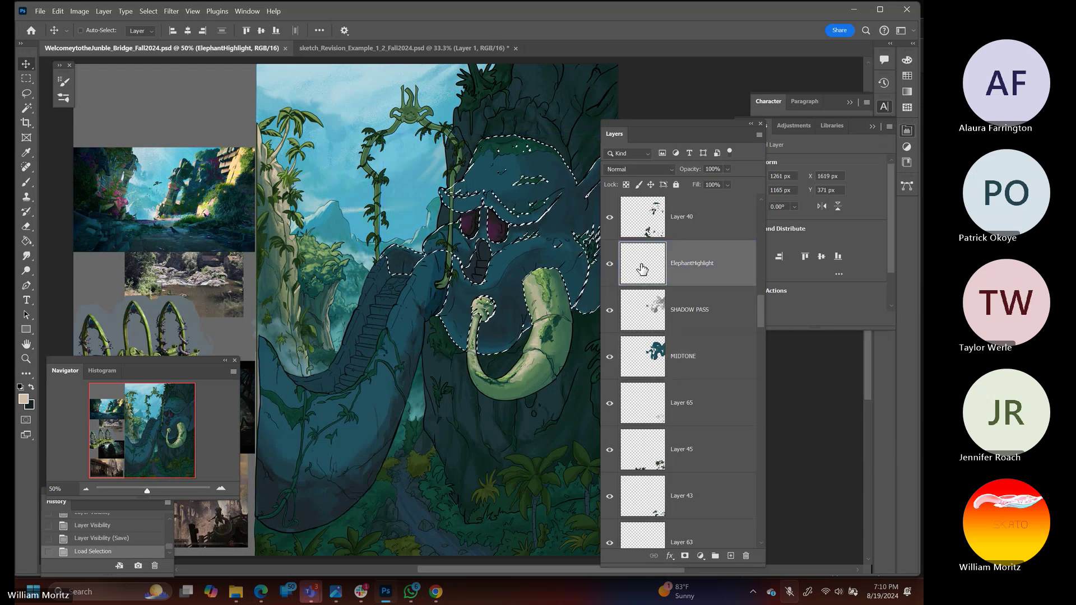
Compare the painting with and without Layer 17's warm trunk highlights, and leave that layer visible
{"action": "key", "text": "i"}
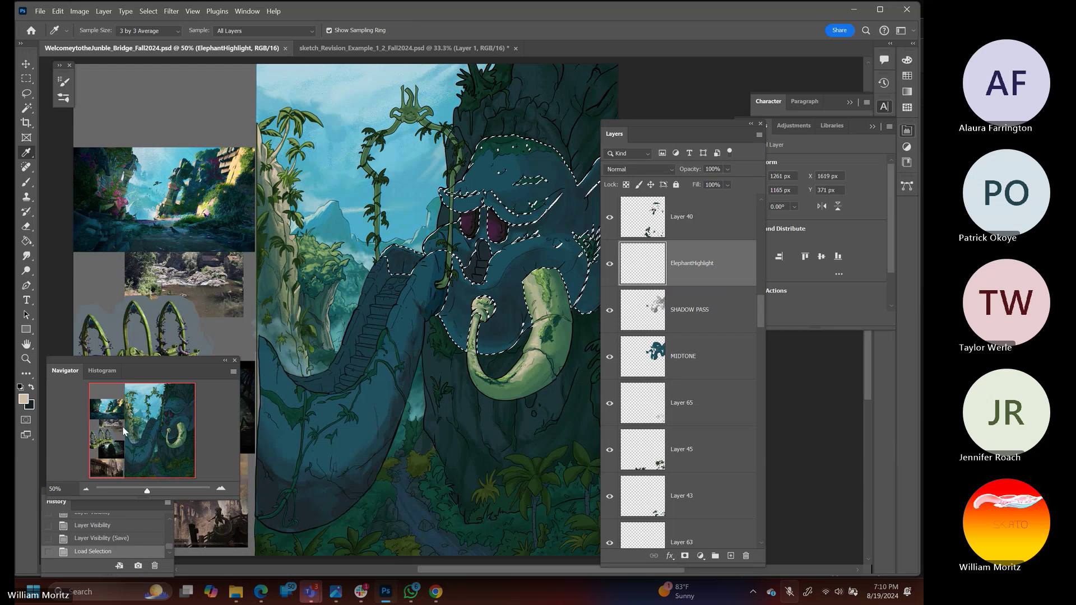
{"action": "scroll", "coordinate": [615, 314], "scroll_direction": "up", "scroll_amount": 3}
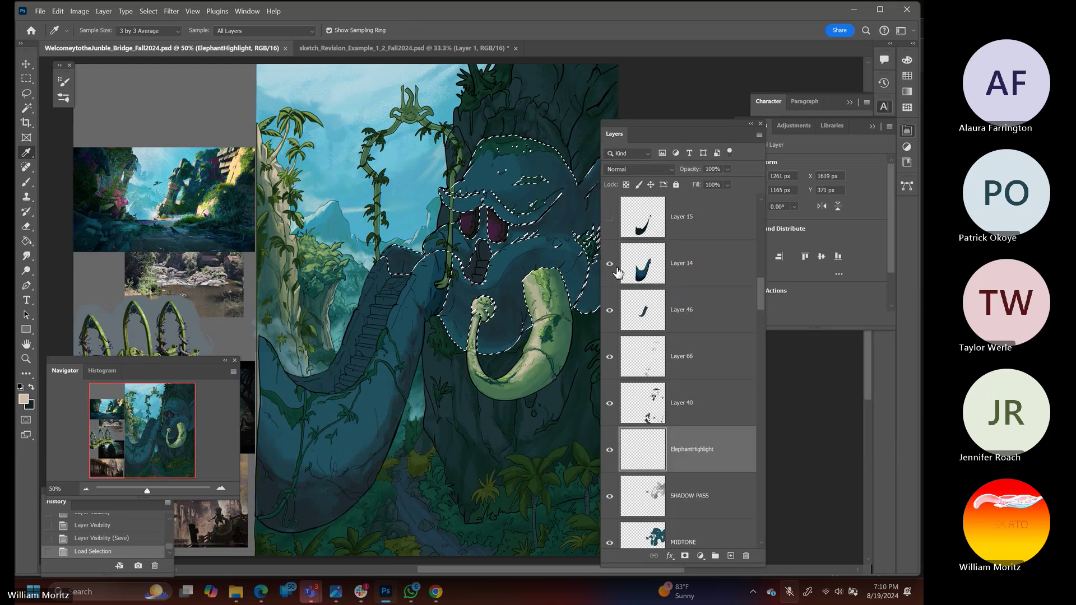
{"action": "scroll", "coordinate": [615, 235], "scroll_direction": "up", "scroll_amount": 1}
{"action": "left_click", "coordinate": [610, 217]}
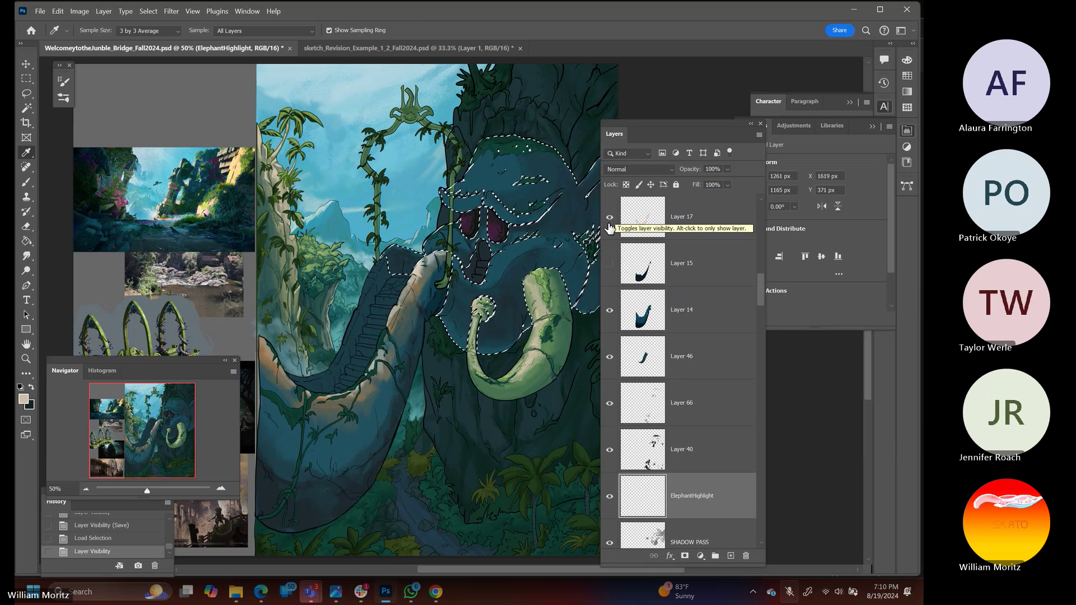
{"action": "left_click", "coordinate": [610, 223]}
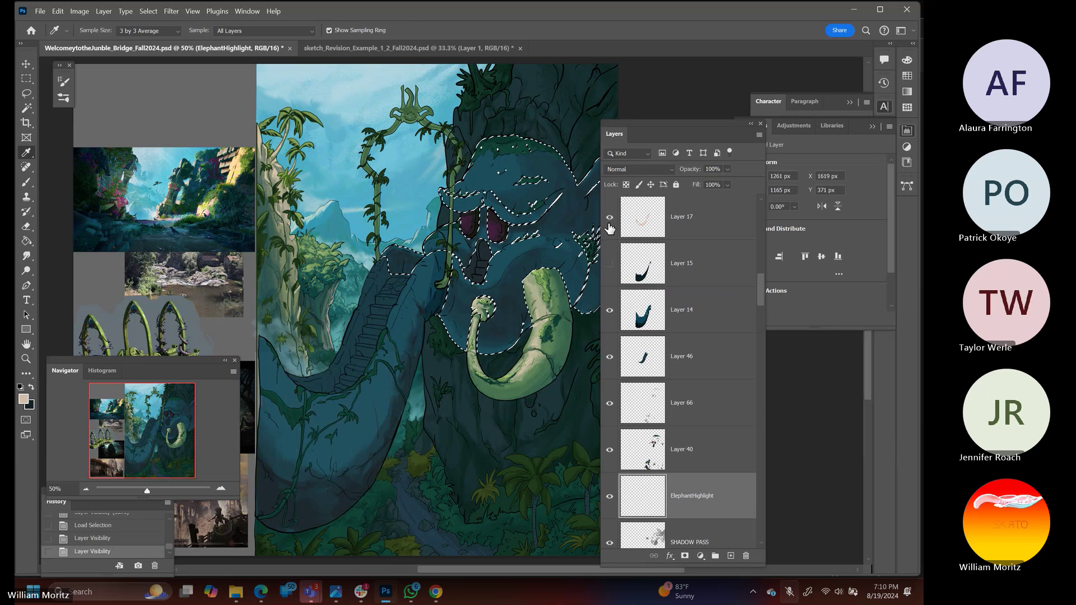
{"action": "left_click", "coordinate": [609, 223]}
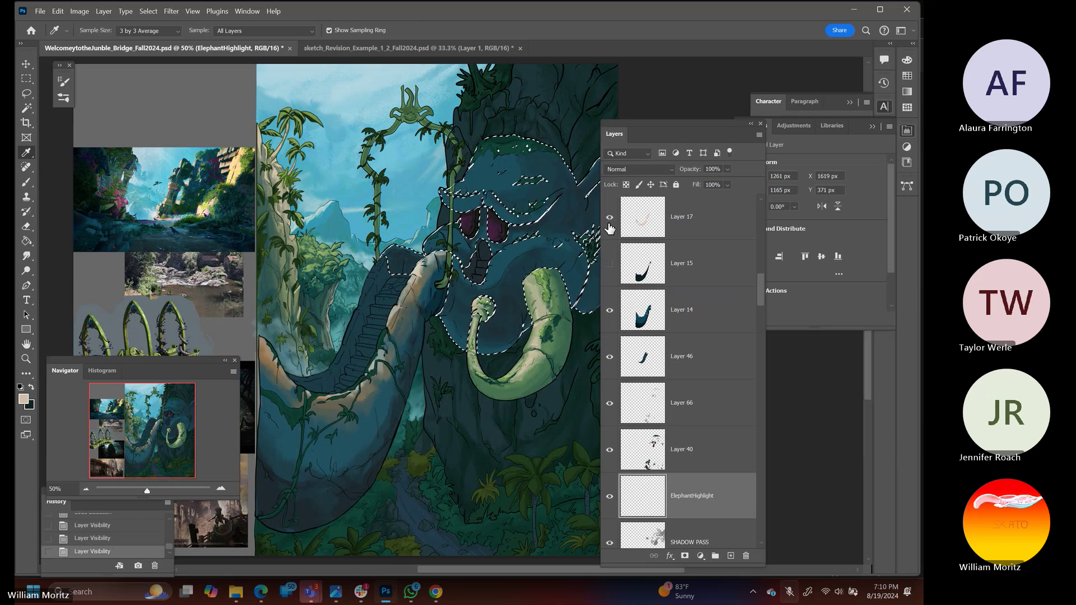
{"action": "left_click", "coordinate": [610, 222]}
{"action": "left_click", "coordinate": [611, 220]}
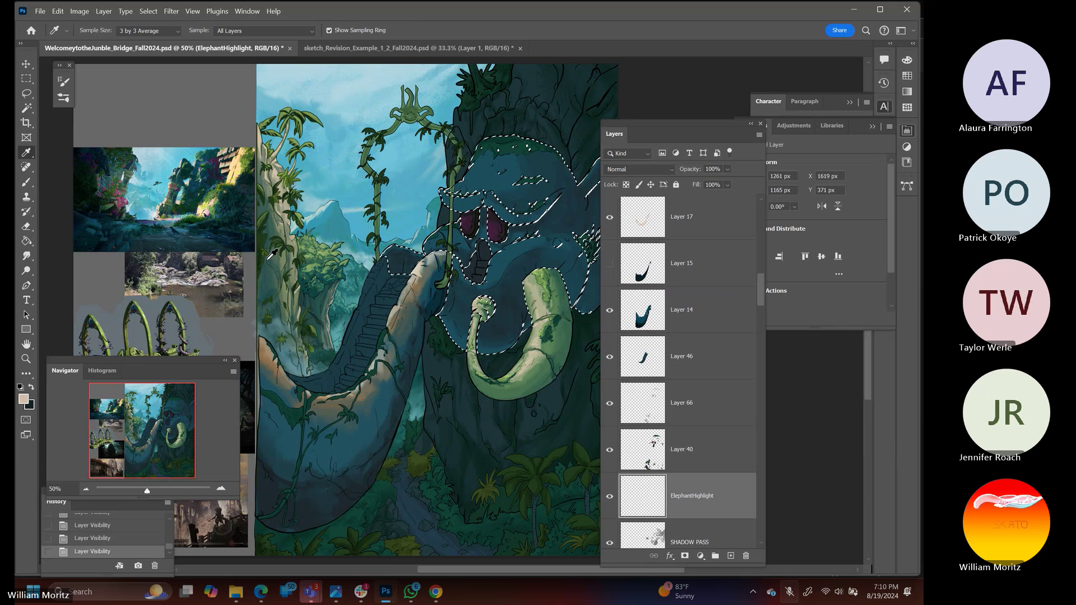
Sample a pale yellow from the sunlit cliff in the reference painting and set the brush opacity to 30%
{"action": "left_click", "coordinate": [236, 163]}
{"action": "left_click", "coordinate": [26, 359]}
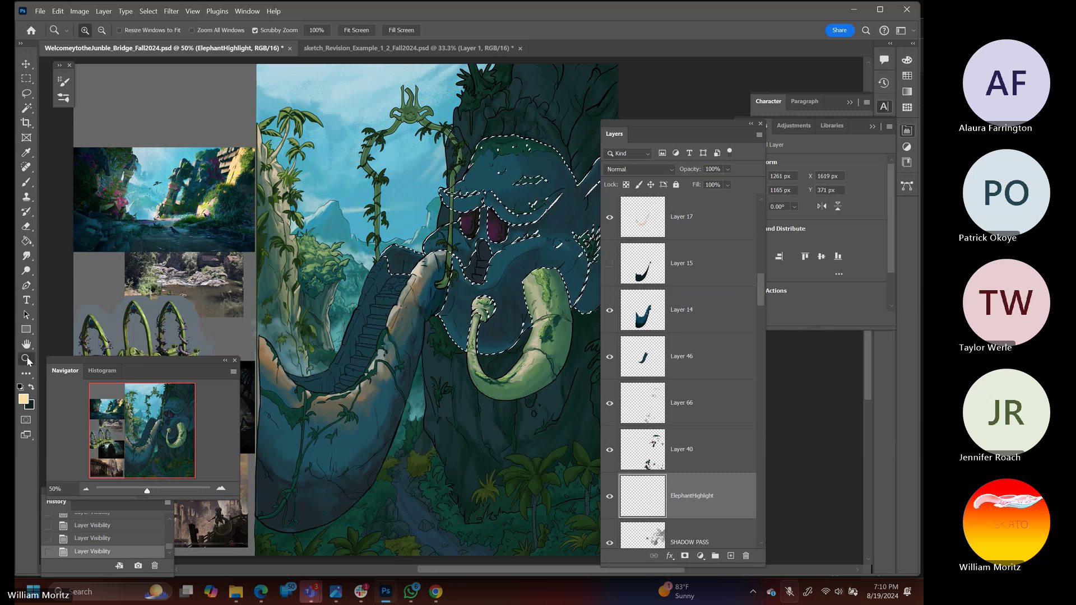
{"action": "left_click", "coordinate": [486, 168]}
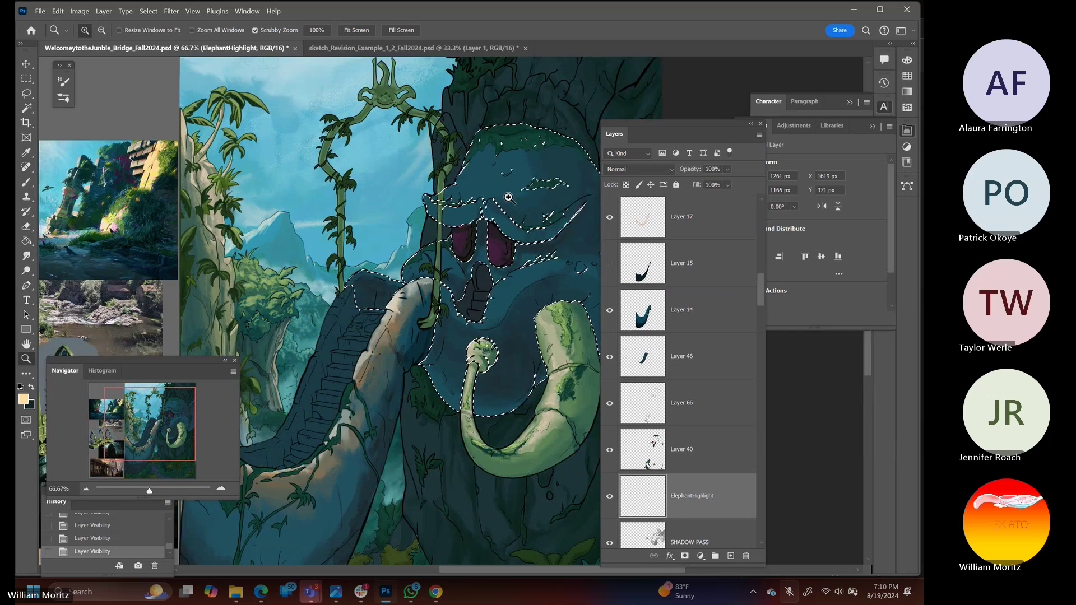
{"action": "key", "text": "b"}
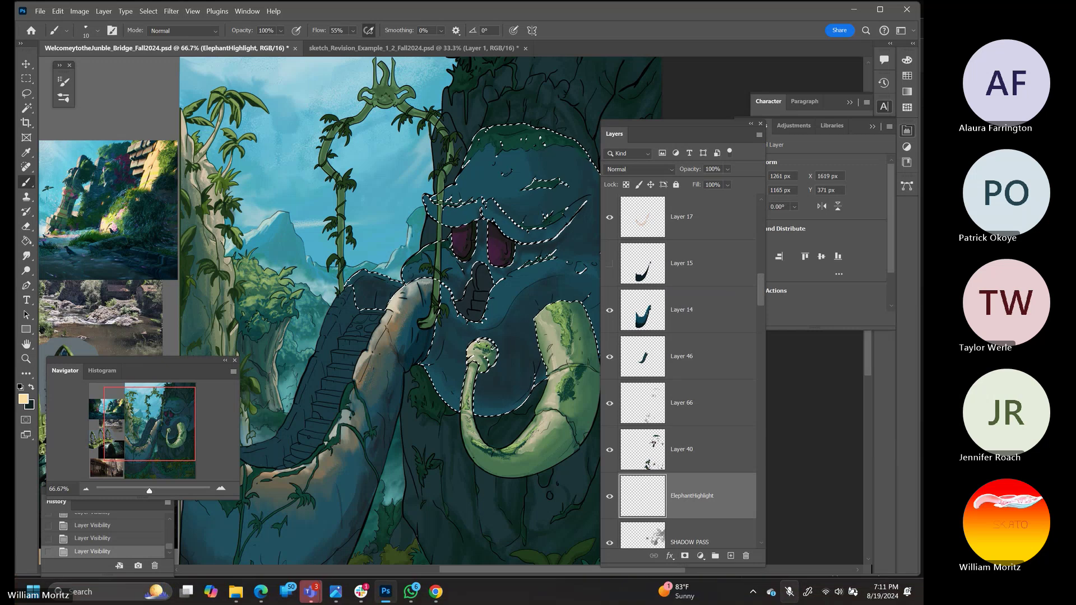
{"action": "left_click", "coordinate": [25, 359]}
{"action": "left_click", "coordinate": [499, 226]}
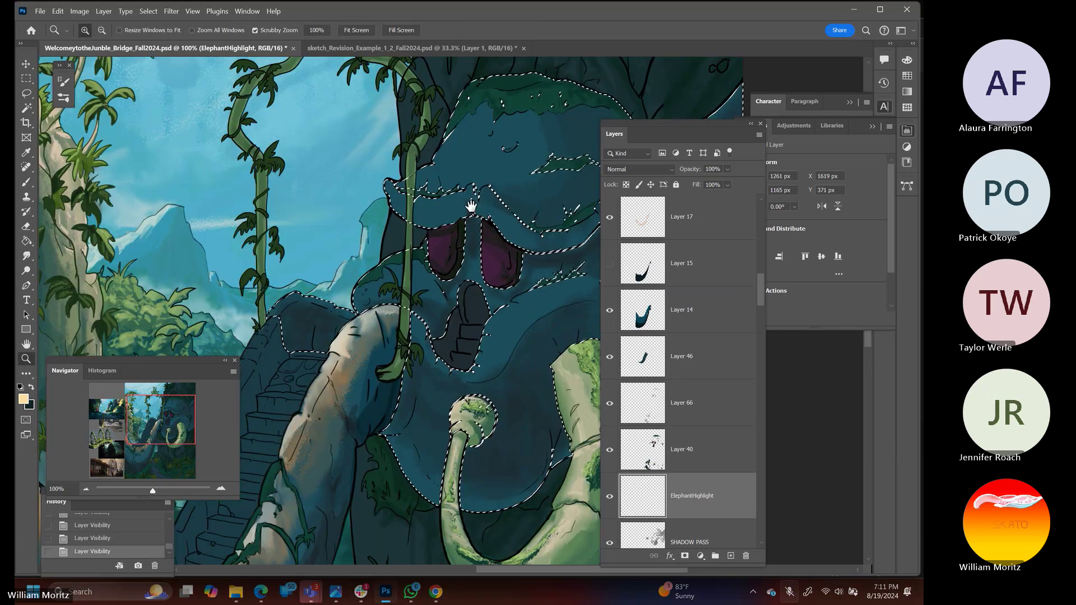
{"action": "left_click_drag", "start_coordinate": [471, 207], "coordinate": [359, 223]}
{"action": "key", "text": "b"}
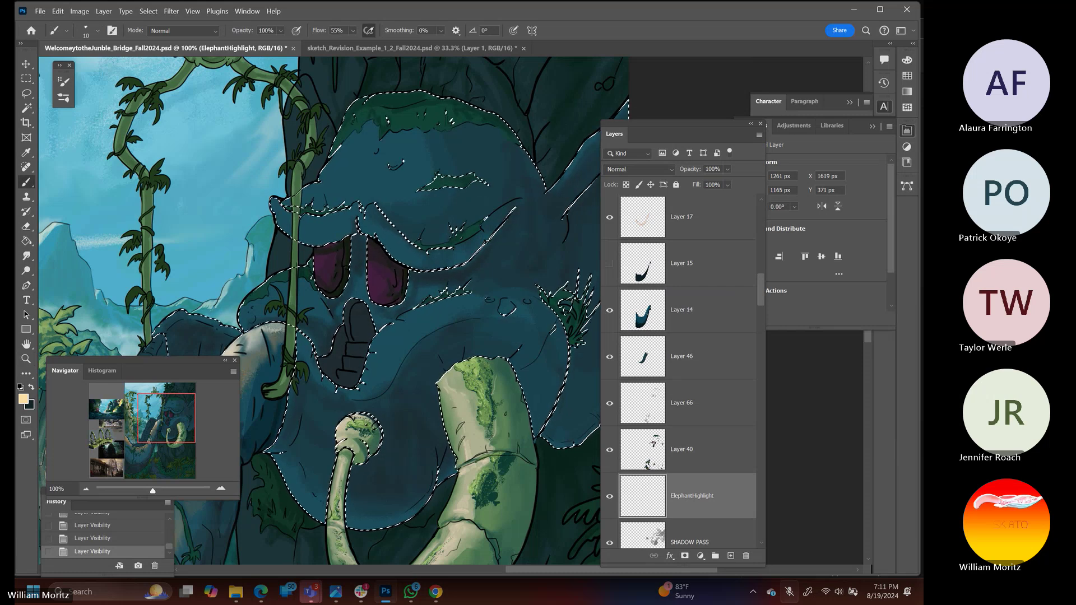
{"action": "left_click", "coordinate": [280, 30]}
{"action": "left_click_drag", "start_coordinate": [300, 44], "coordinate": [263, 44]}
{"action": "left_click", "coordinate": [313, 11]}
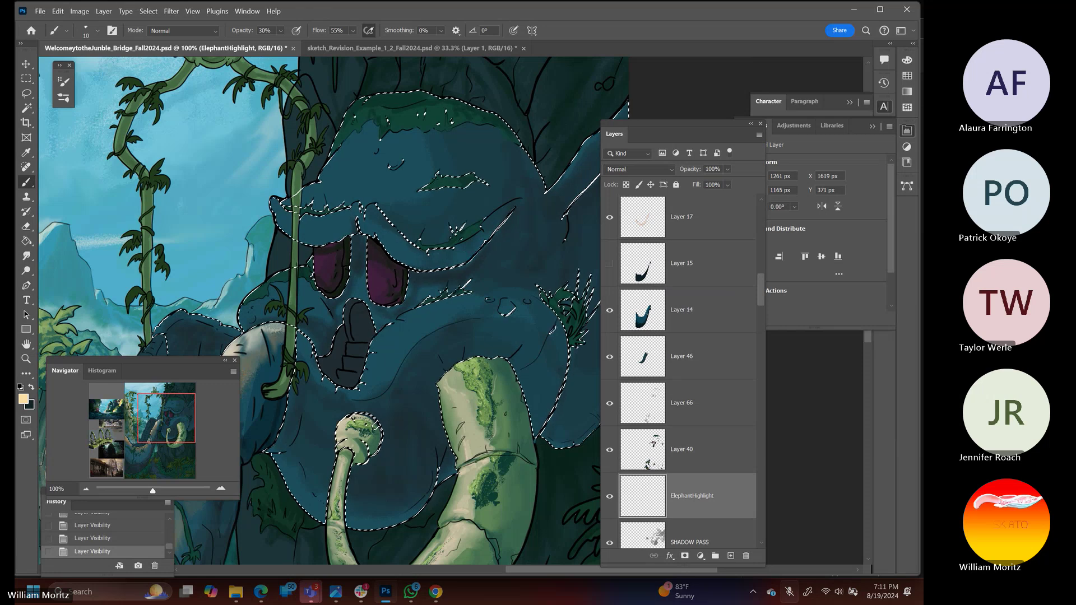
Paint pale yellow highlights on the elephant's brow ridge behind the hanging vine, using a brush size of 20
{"action": "key", "text": "bracketright"}
{"action": "key", "text": "bracketright"}
{"action": "key", "text": "bracketright"}
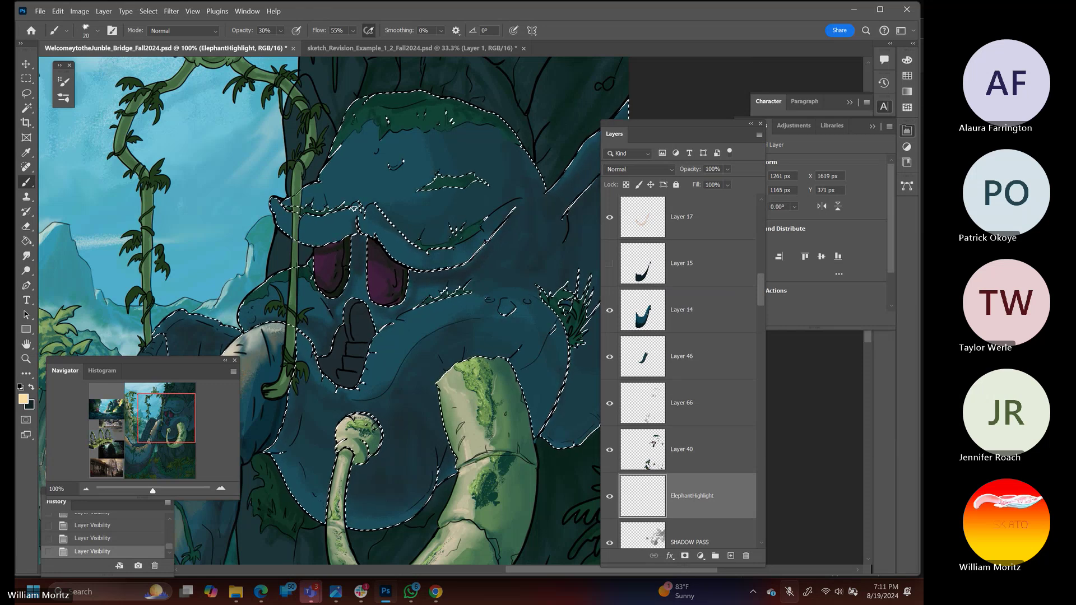
{"action": "key", "text": "bracketleft"}
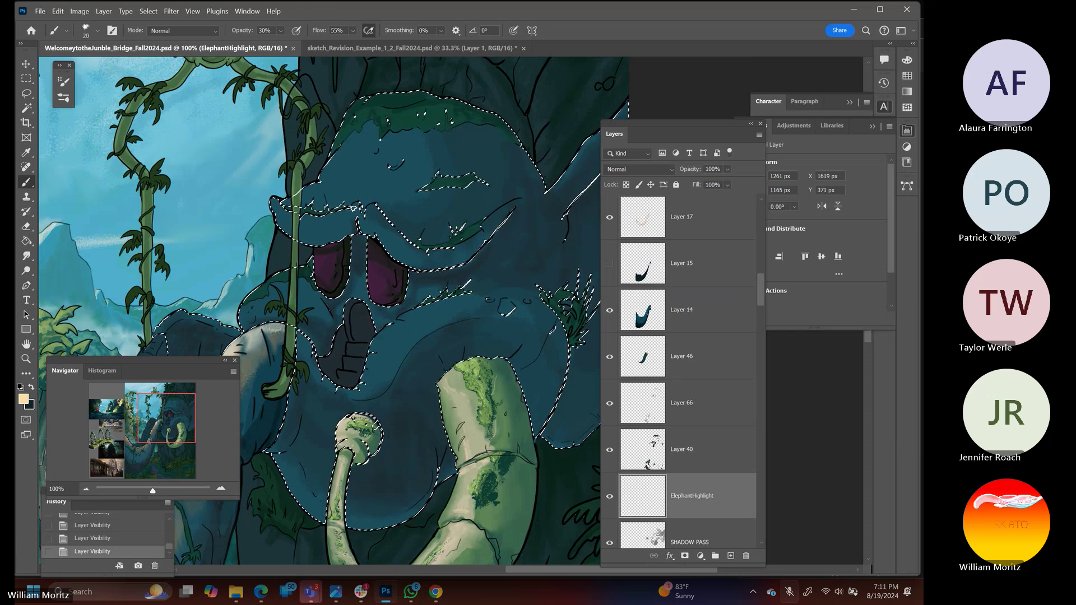
{"action": "left_click_drag", "start_coordinate": [354, 213], "coordinate": [348, 213]}
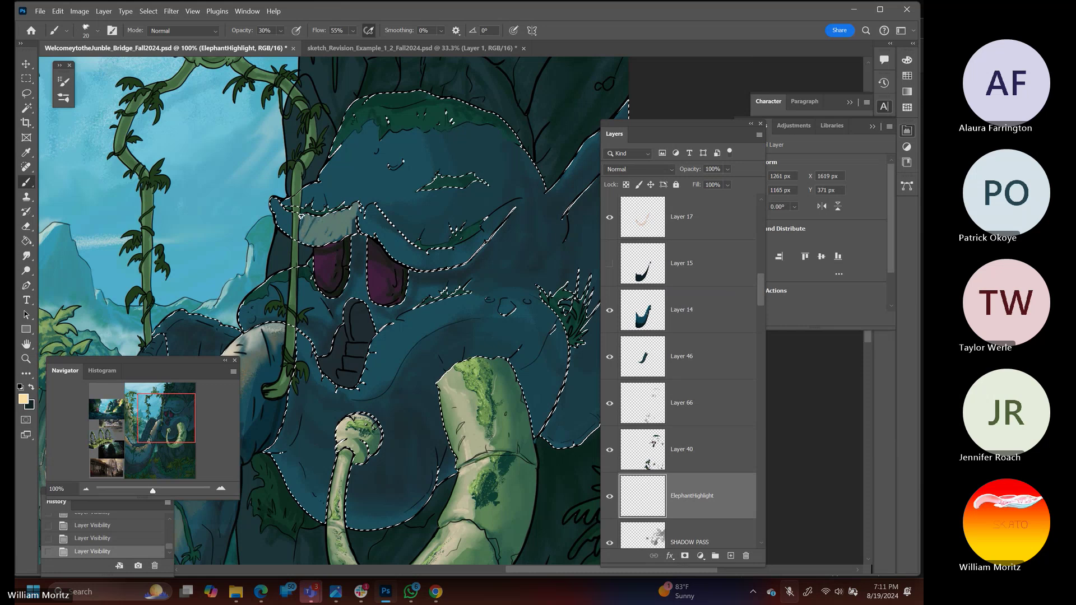
{"action": "mouse_move", "coordinate": [297, 238]}
{"action": "left_mouse_down"}
{"action": "mouse_move", "coordinate": [272, 206]}
{"action": "mouse_move", "coordinate": [287, 203]}
{"action": "mouse_move", "coordinate": [272, 200]}
{"action": "mouse_move", "coordinate": [284, 225]}
{"action": "left_mouse_up"}
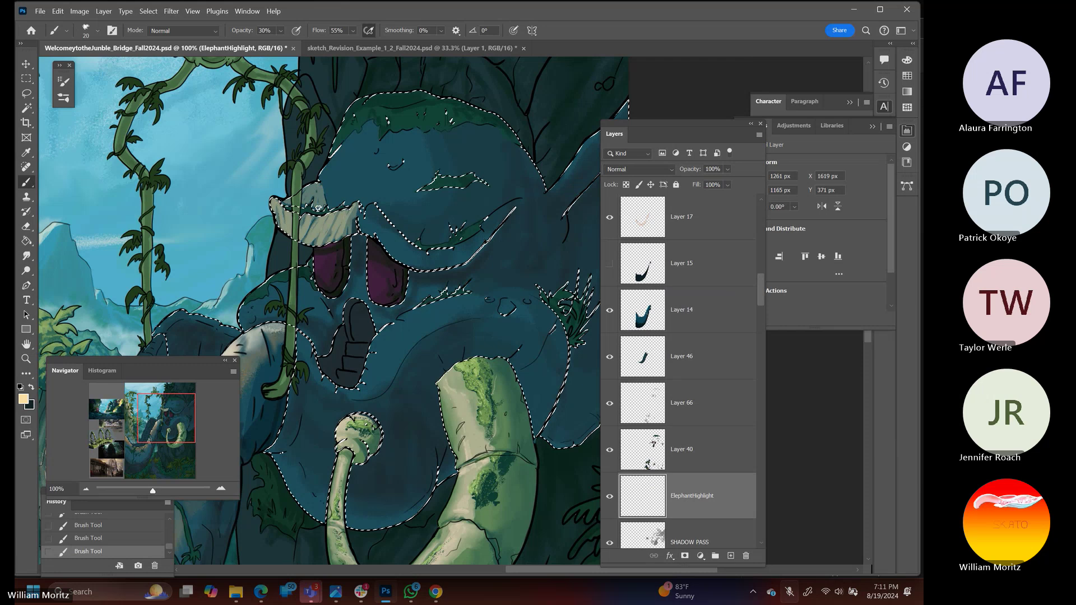
Build up the pale yellow highlight across the elephant's forehead, enlarging the brush to 50 and 80 for broader strokes
{"action": "left_click_drag", "start_coordinate": [318, 193], "coordinate": [365, 133]}
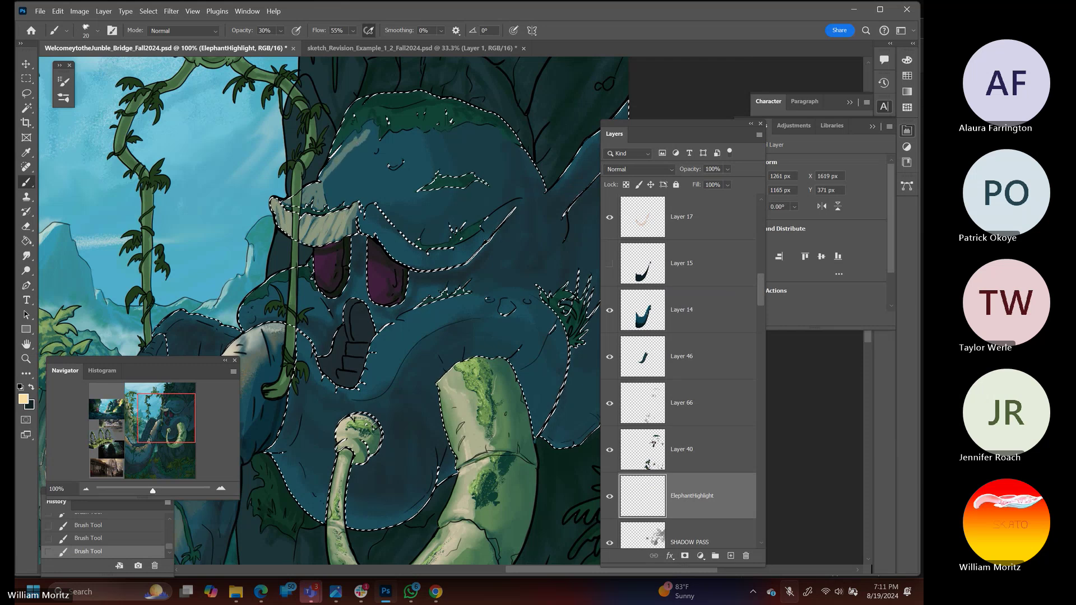
{"action": "key", "text": "bracketright"}
{"action": "key", "text": "bracketright"}
{"action": "key", "text": "bracketright"}
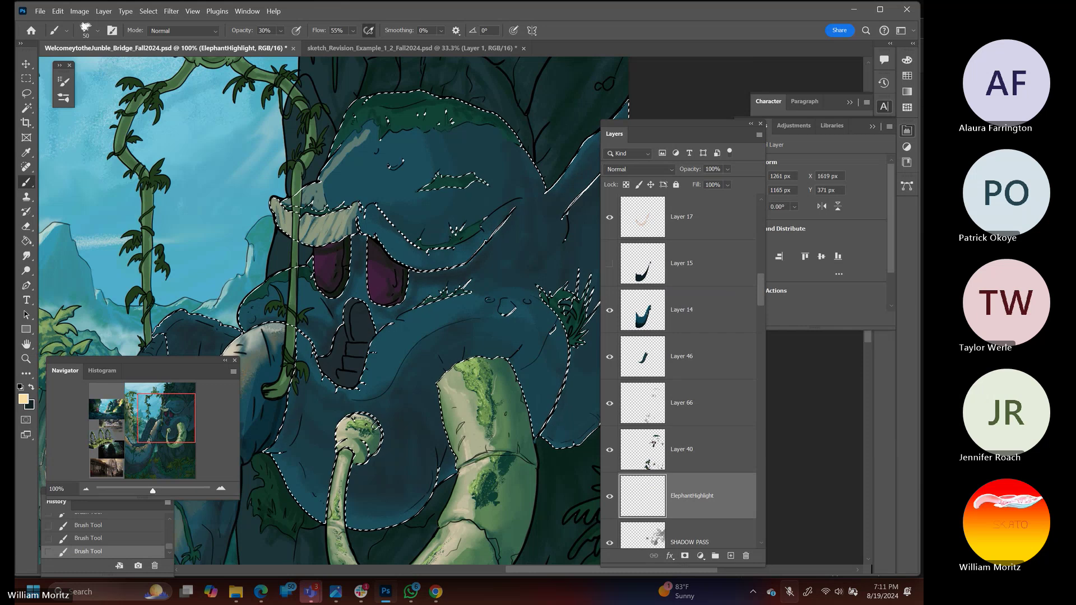
{"action": "left_click", "coordinate": [26, 359]}
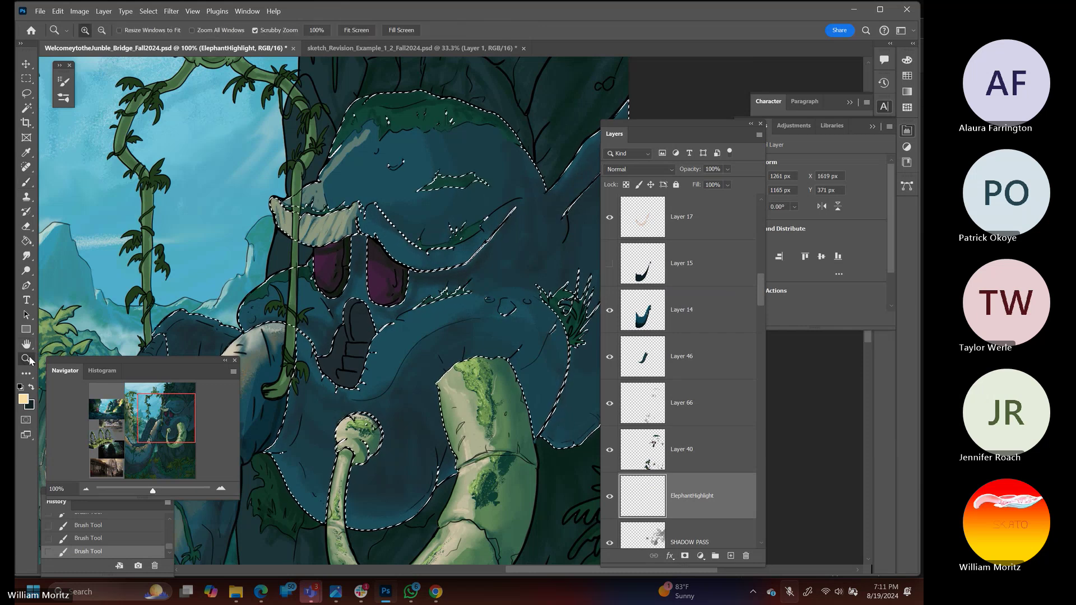
{"action": "left_click", "coordinate": [375, 260], "text": "alt"}
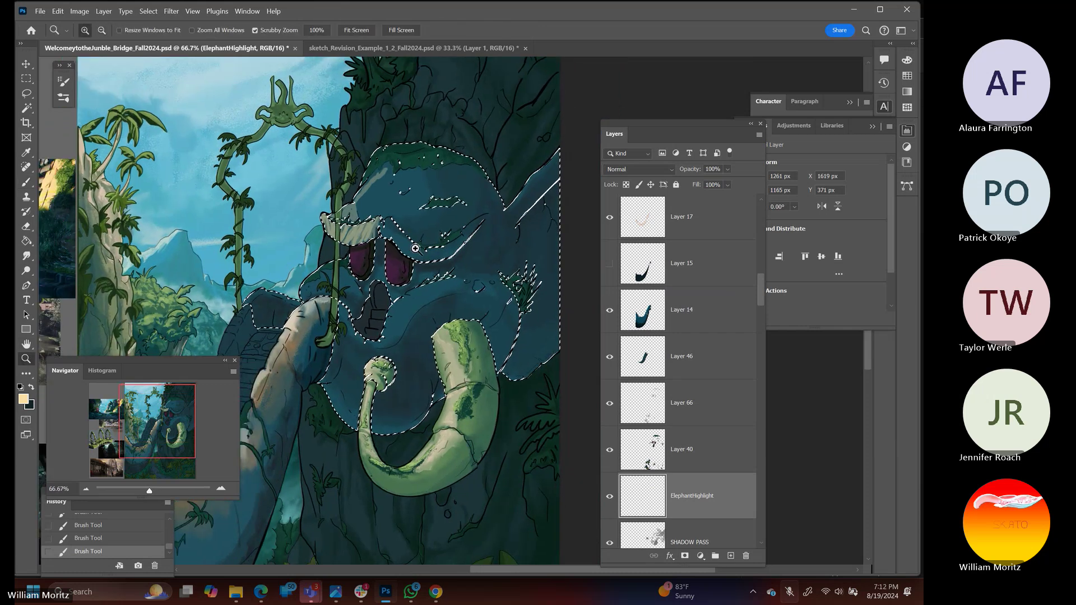
{"action": "key", "text": "b"}
{"action": "key", "text": "bracketright"}
{"action": "key", "text": "bracketright"}
{"action": "key", "text": "bracketright"}
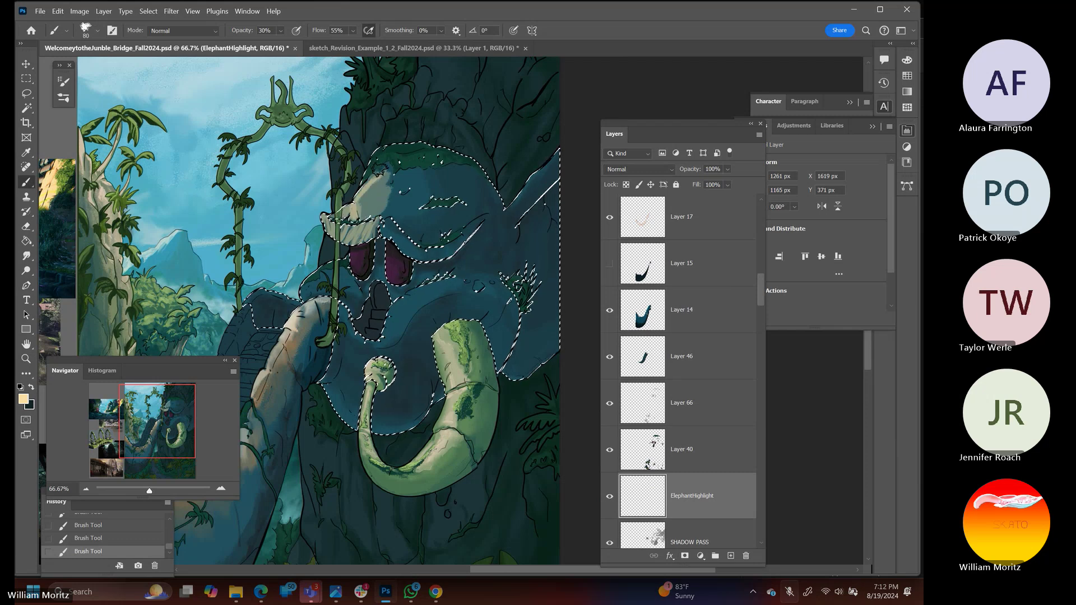
{"action": "mouse_move", "coordinate": [414, 209]}
{"action": "left_mouse_down"}
{"action": "mouse_move", "coordinate": [392, 196]}
{"action": "mouse_move", "coordinate": [413, 194]}
{"action": "mouse_move", "coordinate": [403, 177]}
{"action": "mouse_move", "coordinate": [387, 196]}
{"action": "mouse_move", "coordinate": [400, 179]}
{"action": "mouse_move", "coordinate": [393, 206]}
{"action": "mouse_move", "coordinate": [375, 198]}
{"action": "mouse_move", "coordinate": [365, 212]}
{"action": "mouse_move", "coordinate": [368, 184]}
{"action": "mouse_move", "coordinate": [359, 204]}
{"action": "left_mouse_up"}
Brighten the brow ridge near the vine and extend the highlight along the ridge above the other eye at brush size 40
{"action": "key", "text": "bracketleft"}
{"action": "key", "text": "bracketleft"}
{"action": "key", "text": "bracketleft"}
{"action": "key", "text": "bracketleft"}
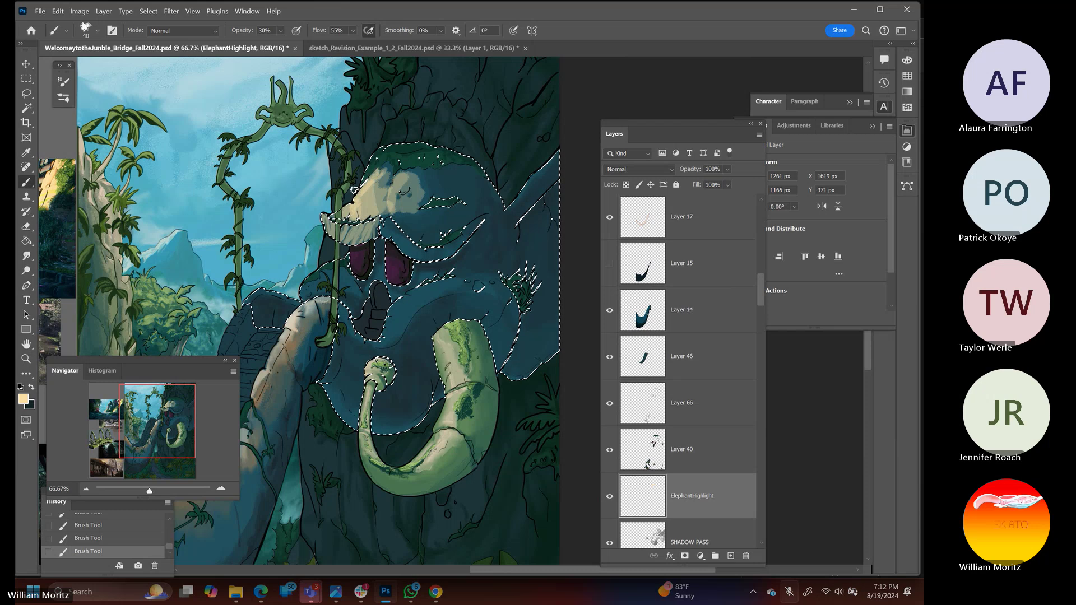
{"action": "mouse_move", "coordinate": [349, 229]}
{"action": "left_mouse_down"}
{"action": "mouse_move", "coordinate": [371, 221]}
{"action": "mouse_move", "coordinate": [323, 216]}
{"action": "left_mouse_up"}
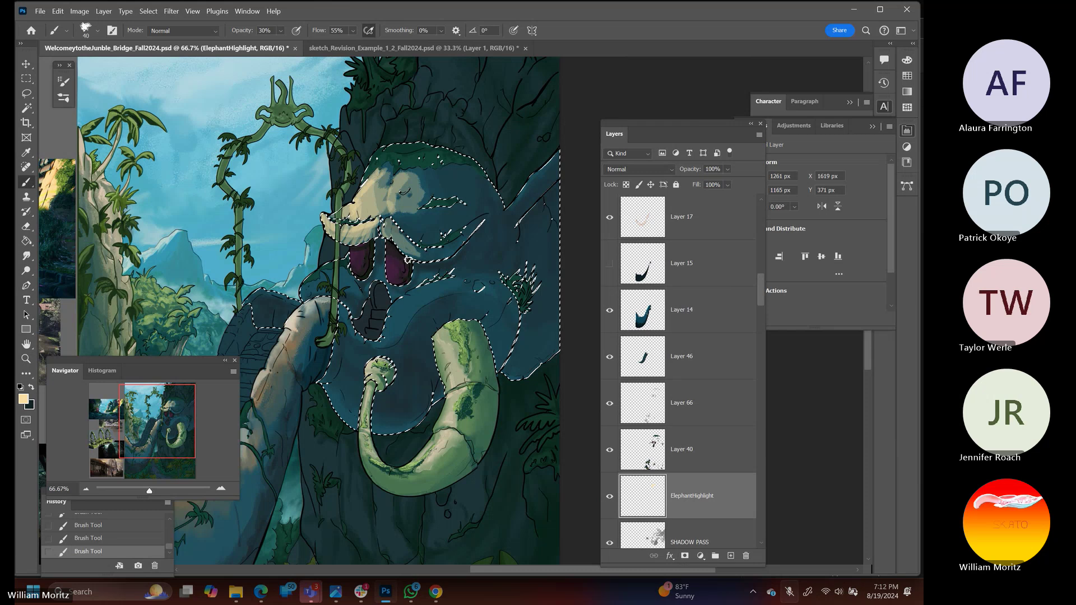
{"action": "left_click_drag", "start_coordinate": [419, 259], "coordinate": [484, 223]}
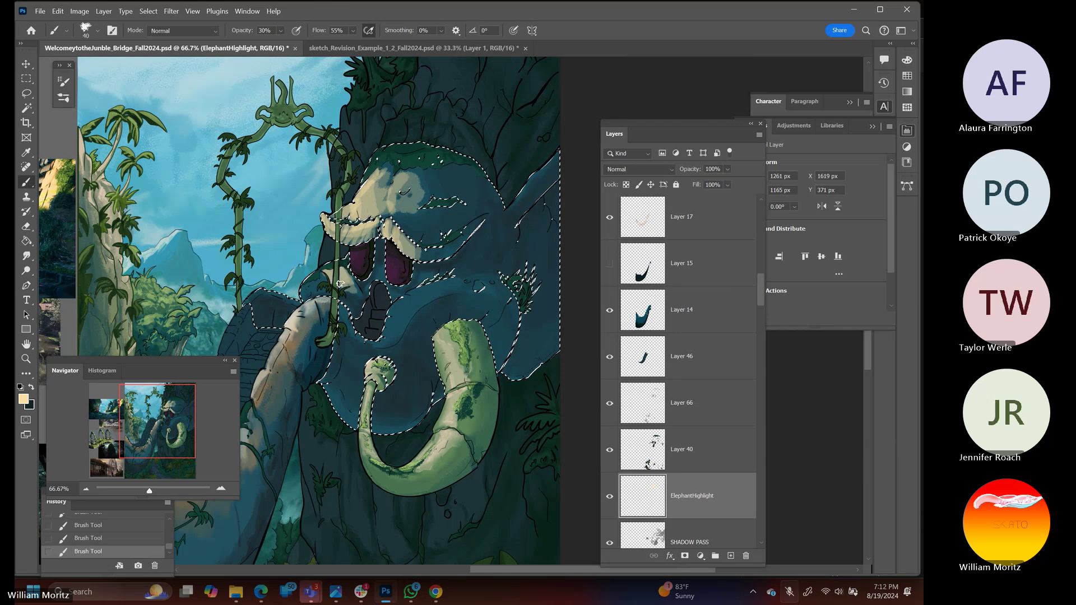
Paint a pale yellow highlight on the rounded cheek above the top of the trunk, and reduce the brush size to 25
{"action": "mouse_move", "coordinate": [318, 274]}
{"action": "left_mouse_down"}
{"action": "mouse_move", "coordinate": [308, 286]}
{"action": "mouse_move", "coordinate": [311, 294]}
{"action": "mouse_move", "coordinate": [311, 271]}
{"action": "mouse_move", "coordinate": [318, 289]}
{"action": "mouse_move", "coordinate": [302, 295]}
{"action": "mouse_move", "coordinate": [321, 280]}
{"action": "left_mouse_up"}
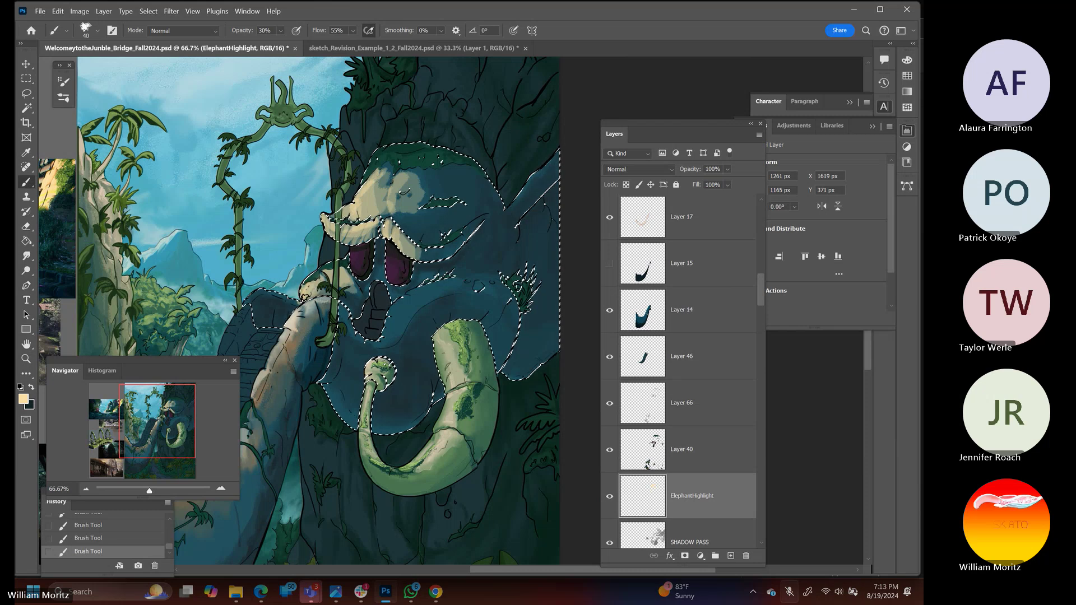
{"action": "key", "text": "bracketleft"}
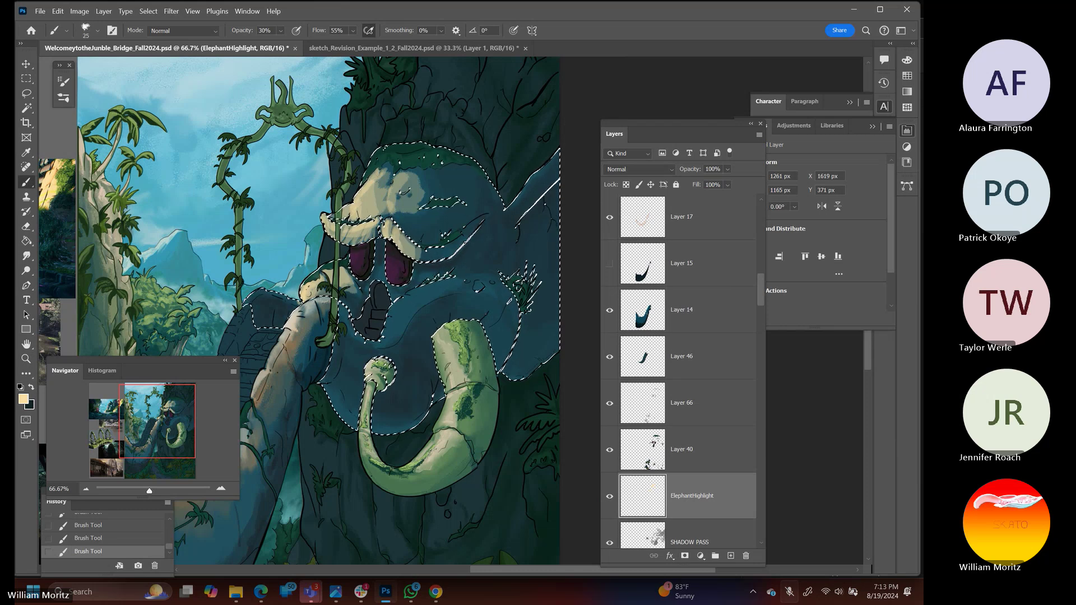
Paint pale yellow highlights along the cheek ridge beside the mouth opening and the lower rims of the jaw and ear, using brush sizes 25 and 45
{"action": "key", "text": "bracketleft"}
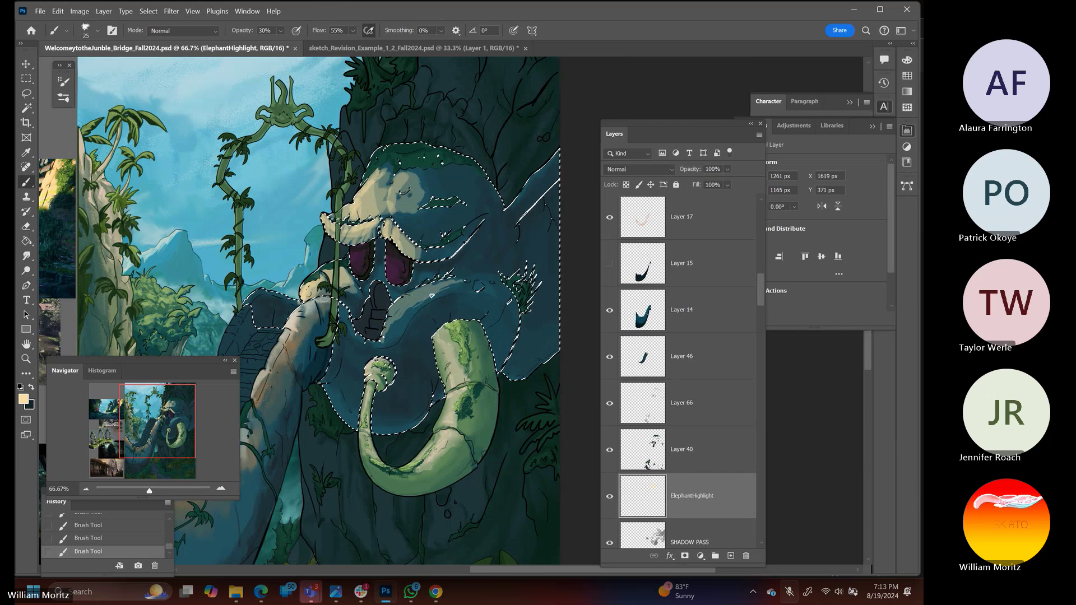
{"action": "key", "text": "bracketright"}
{"action": "key", "text": "bracketright"}
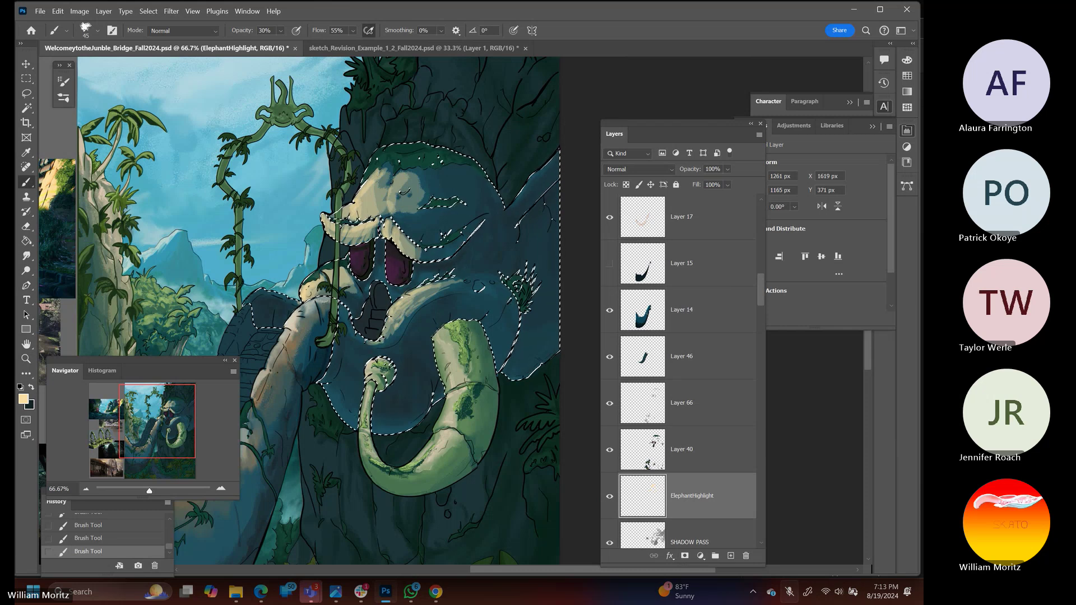
{"action": "key", "text": "bracketleft"}
{"action": "key", "text": "bracketleft"}
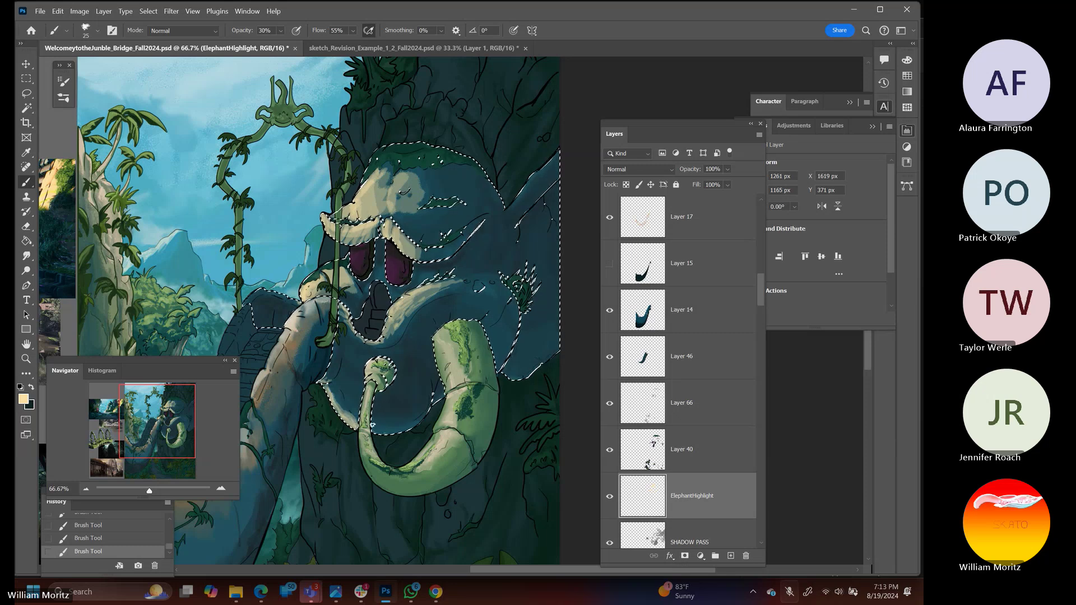
{"action": "key", "text": "bracketright"}
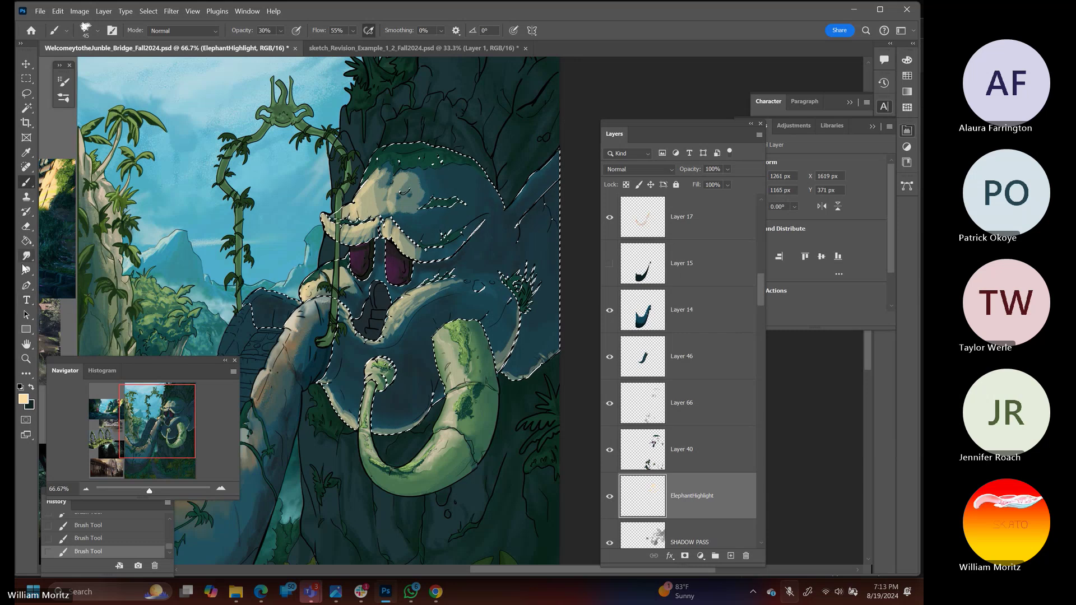
Clear the selection and examine the elephant head's highlights against the whole painting and its reference images
{"action": "left_click", "coordinate": [26, 358]}
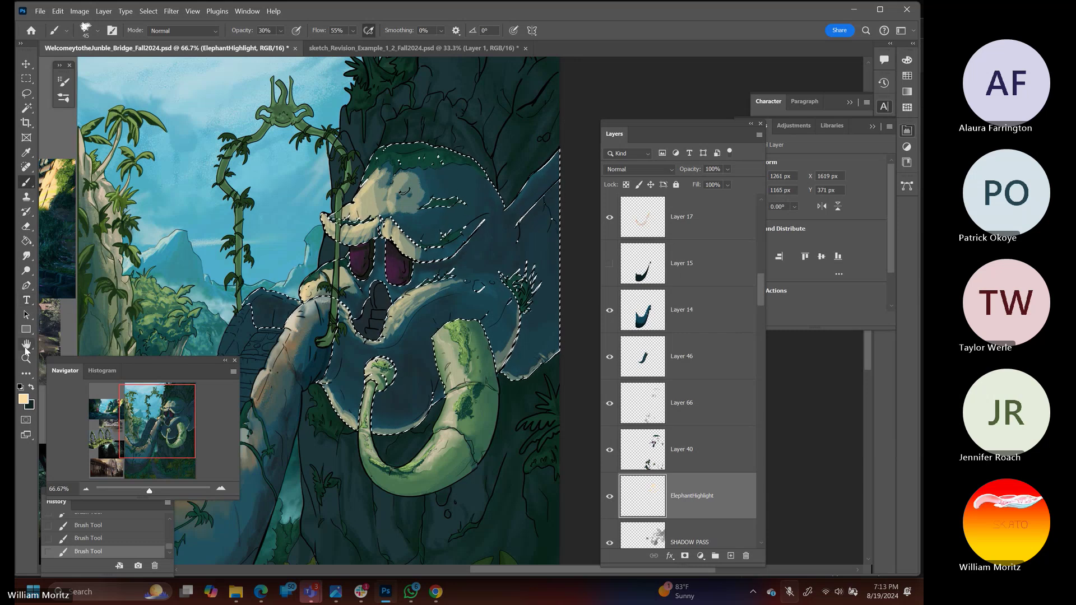
{"action": "left_click", "coordinate": [337, 289], "text": "alt"}
{"action": "left_click", "coordinate": [337, 289], "text": "alt"}
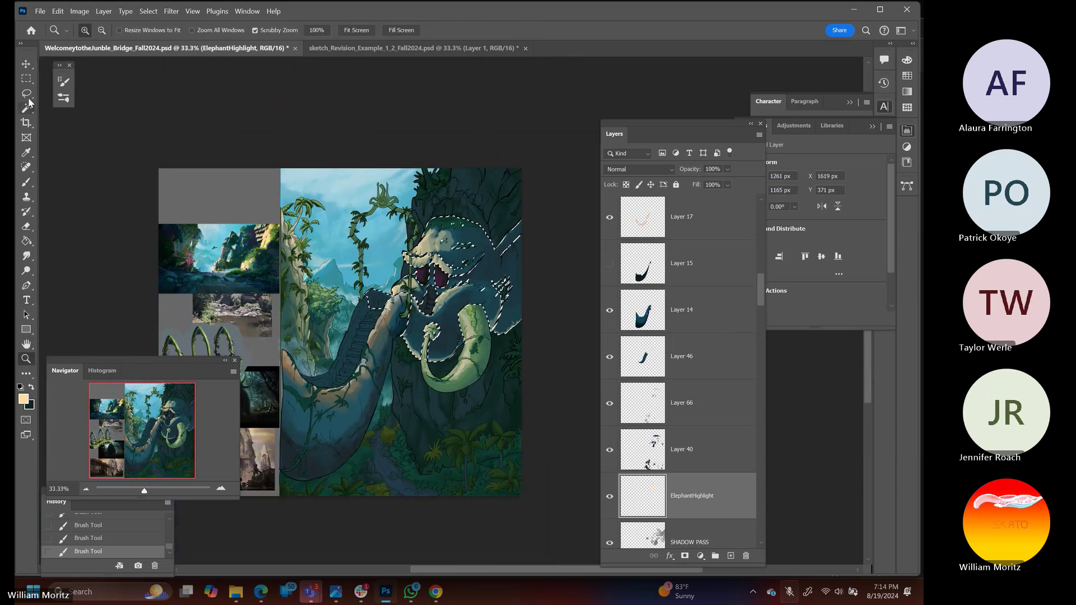
{"action": "key", "text": "l"}
{"action": "key", "text": "ctrl+d"}
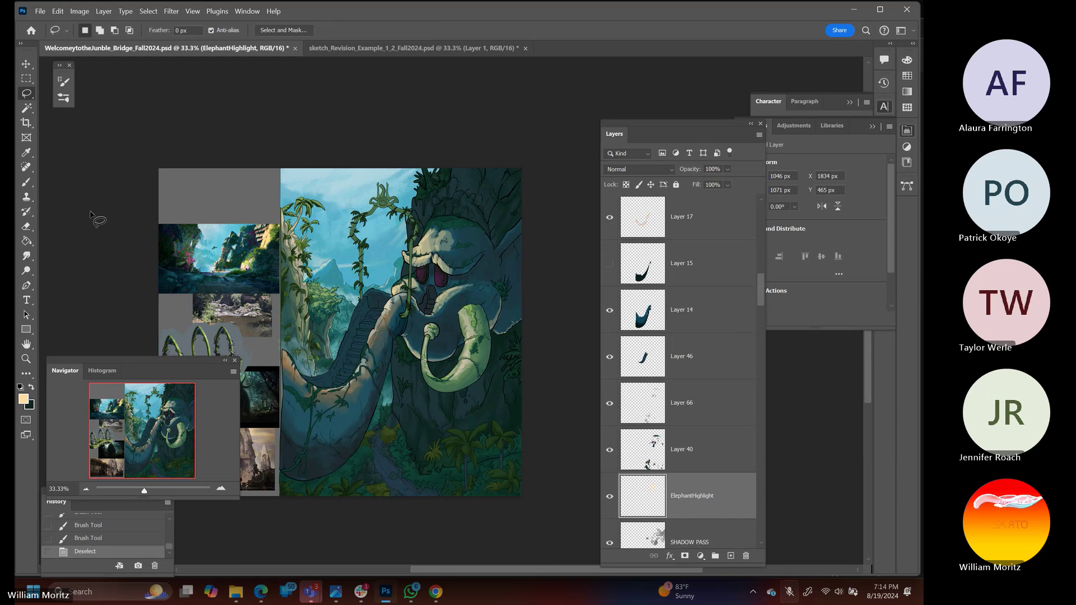
Load the MIDTONE layer's outline as a selection and smudge the forehead and cheek highlights on ElephantHighlight at brush size 175
{"action": "scroll", "coordinate": [654, 465], "scroll_direction": "down", "scroll_amount": 1}
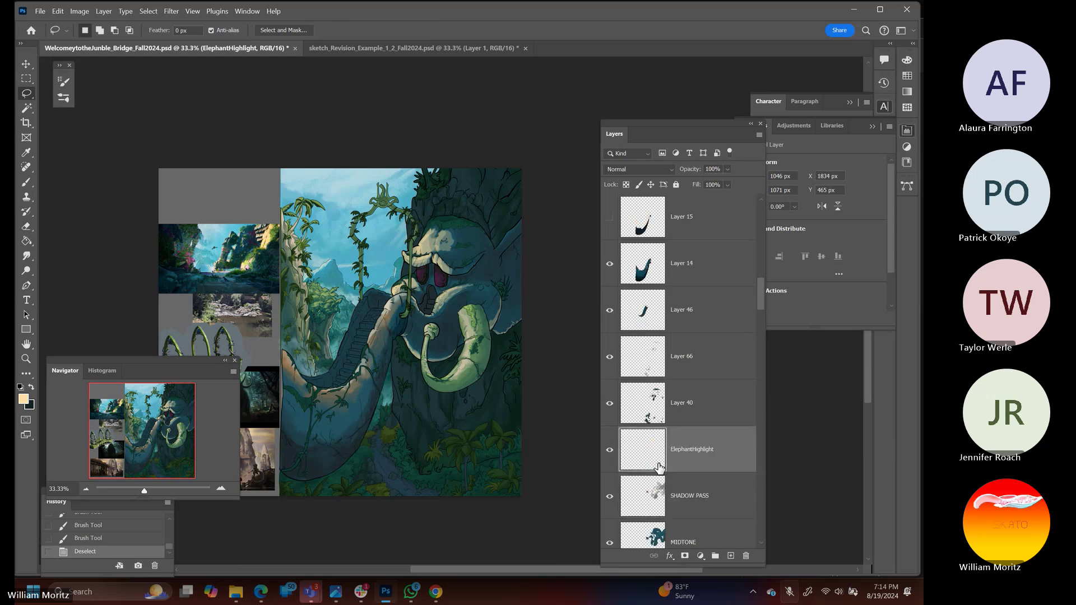
{"action": "left_click", "coordinate": [644, 540], "text": "ctrl"}
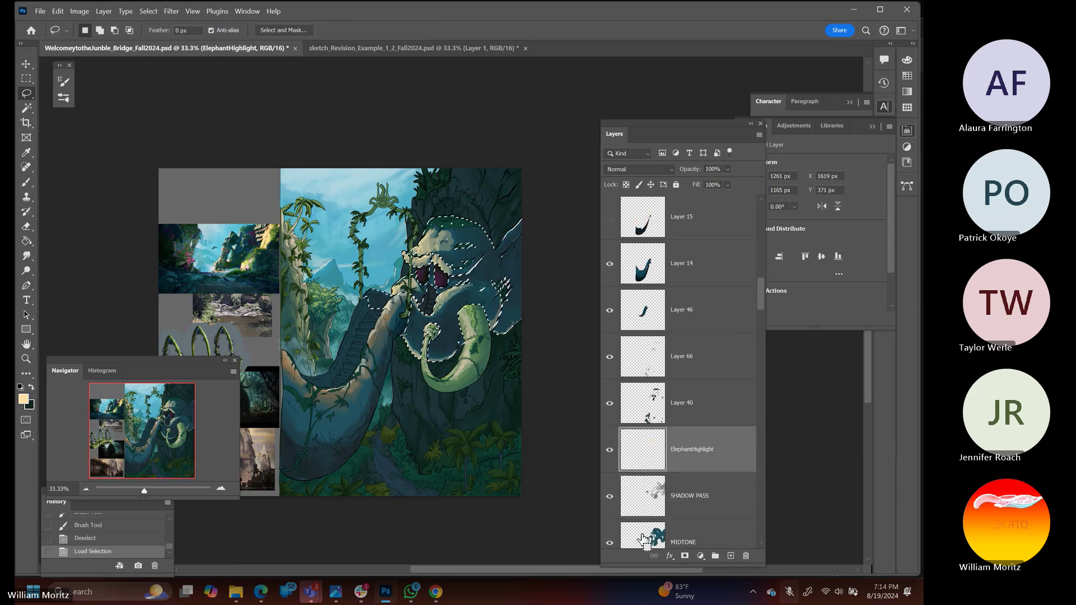
{"action": "left_click", "coordinate": [26, 255]}
{"action": "key", "text": "bracketright"}
{"action": "key", "text": "bracketright"}
{"action": "key", "text": "bracketright"}
{"action": "key", "text": "bracketright"}
{"action": "key", "text": "bracketright"}
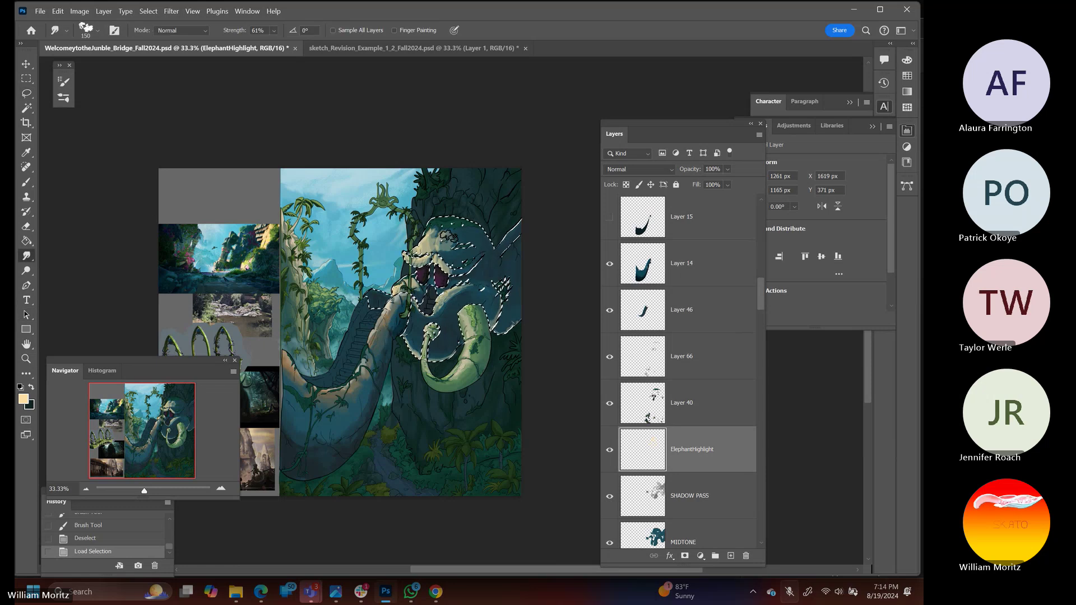
{"action": "left_click_drag", "start_coordinate": [443, 238], "coordinate": [471, 235]}
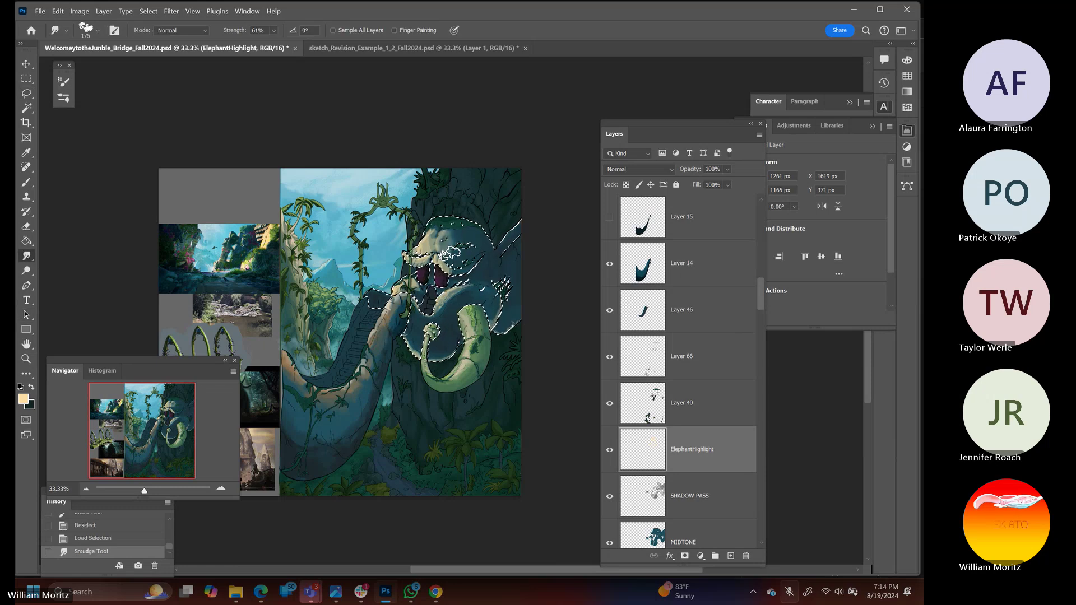
{"action": "left_click_drag", "start_coordinate": [393, 292], "coordinate": [493, 308]}
{"action": "mouse_move", "coordinate": [370, 297]}
{"action": "left_mouse_down"}
{"action": "mouse_move", "coordinate": [398, 288]}
{"action": "mouse_move", "coordinate": [392, 302]}
{"action": "left_mouse_up"}
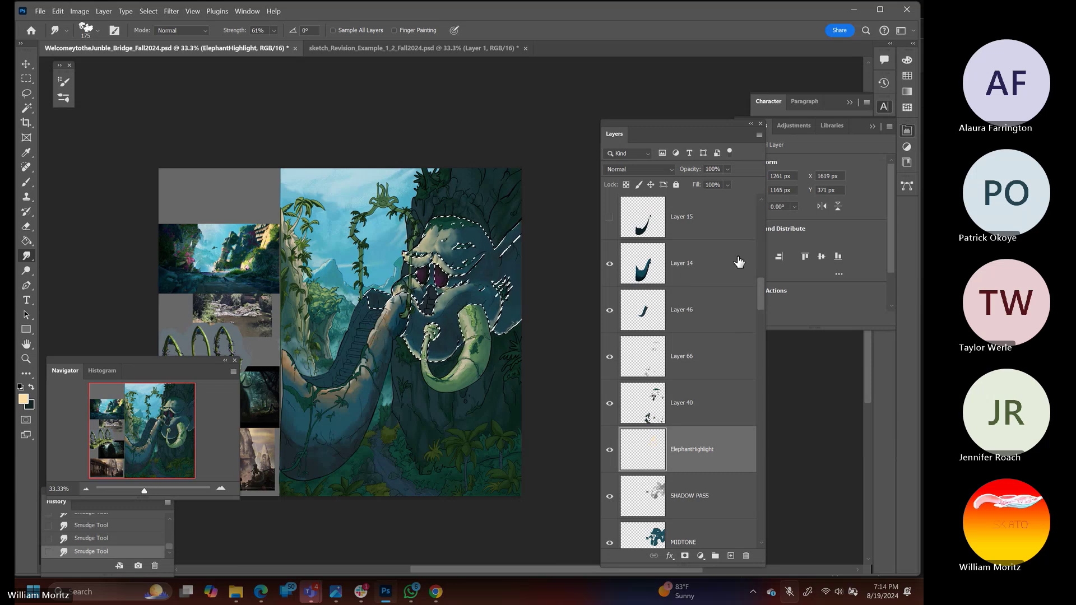
Brighten the rounded cheek above the top of the trunk with pale yellow strokes, reducing the brush from 35 to 20
{"action": "left_click", "coordinate": [25, 359]}
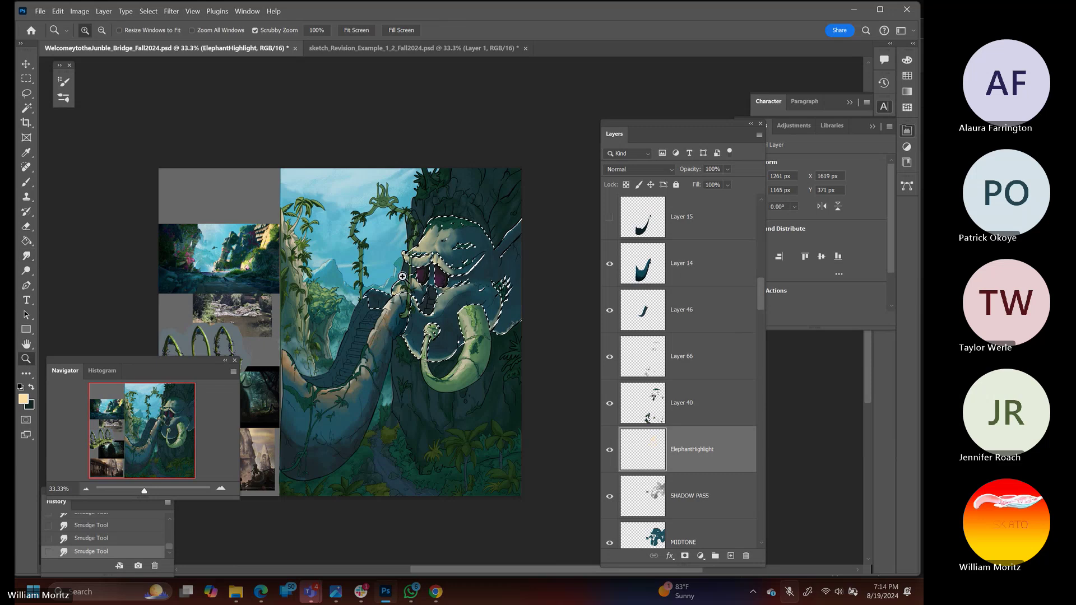
{"action": "left_click", "coordinate": [402, 276]}
{"action": "key", "text": "b"}
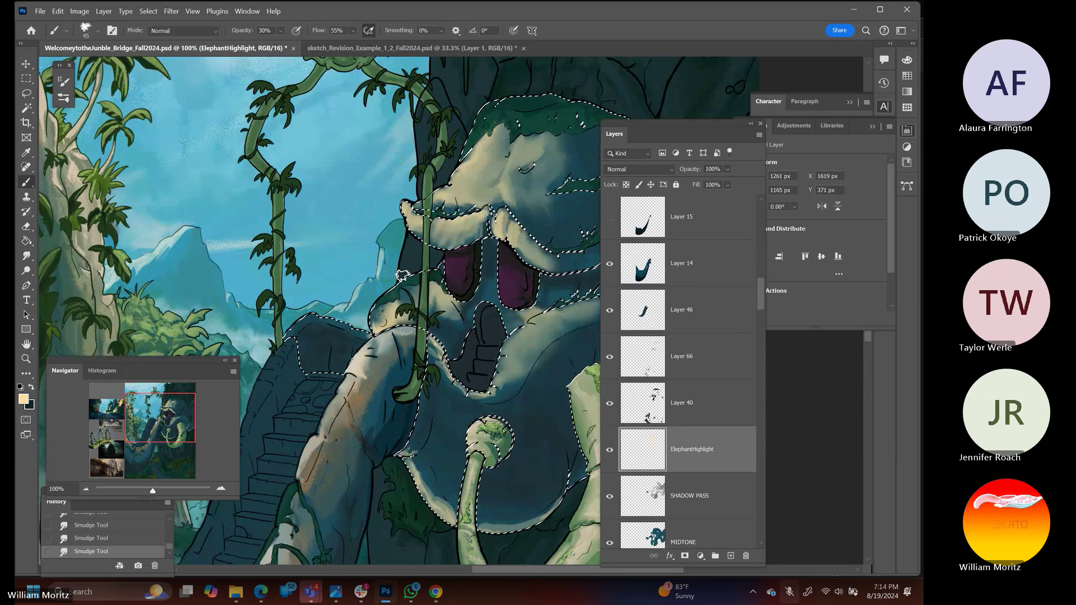
{"action": "key", "text": "bracketleft"}
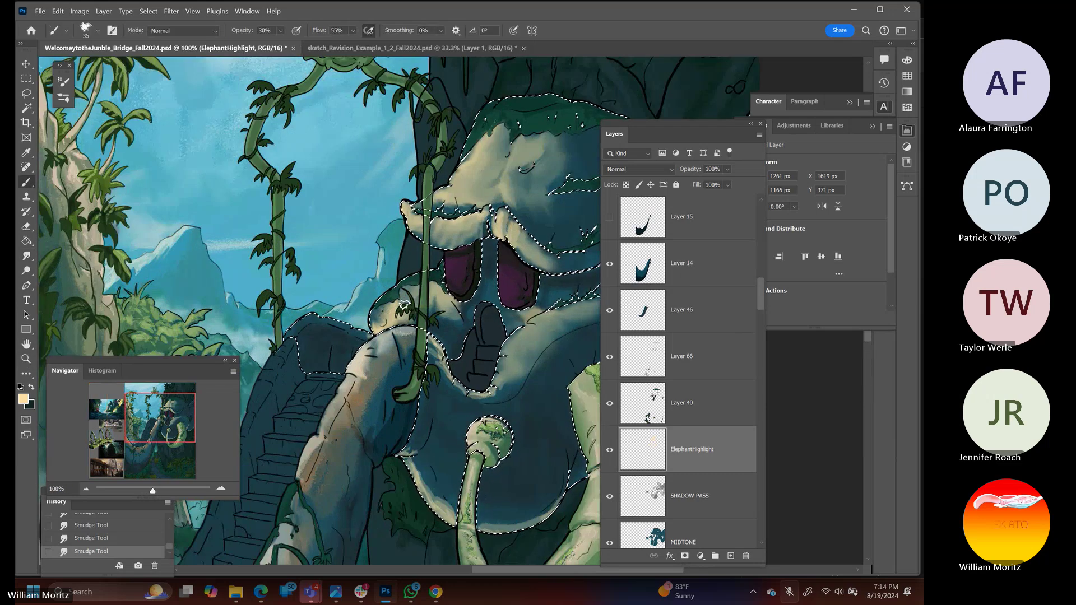
{"action": "left_click_drag", "start_coordinate": [372, 318], "coordinate": [387, 308]}
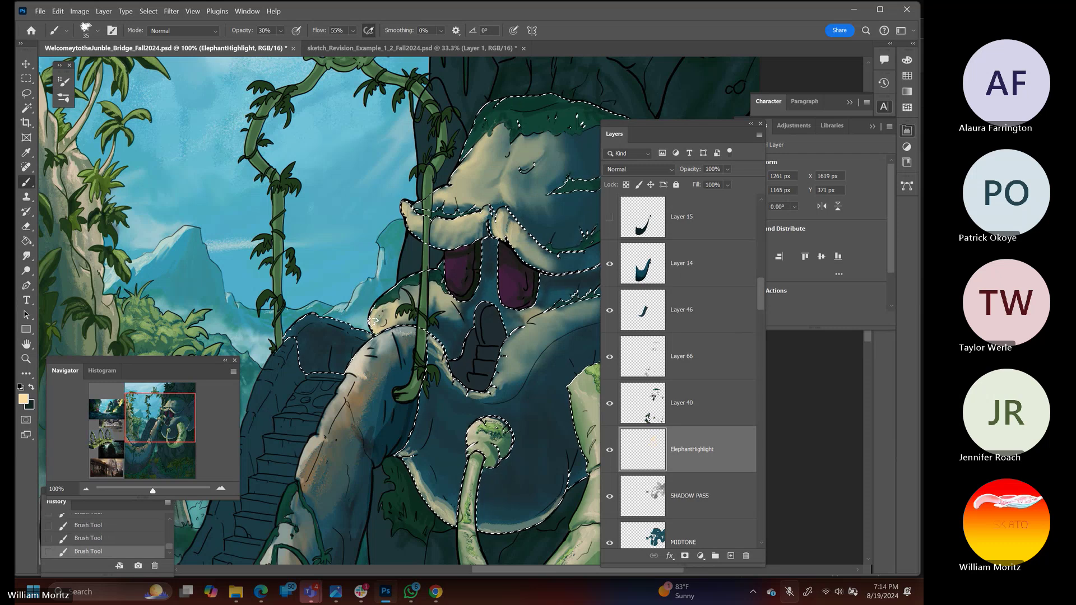
{"action": "key", "text": "bracketleft"}
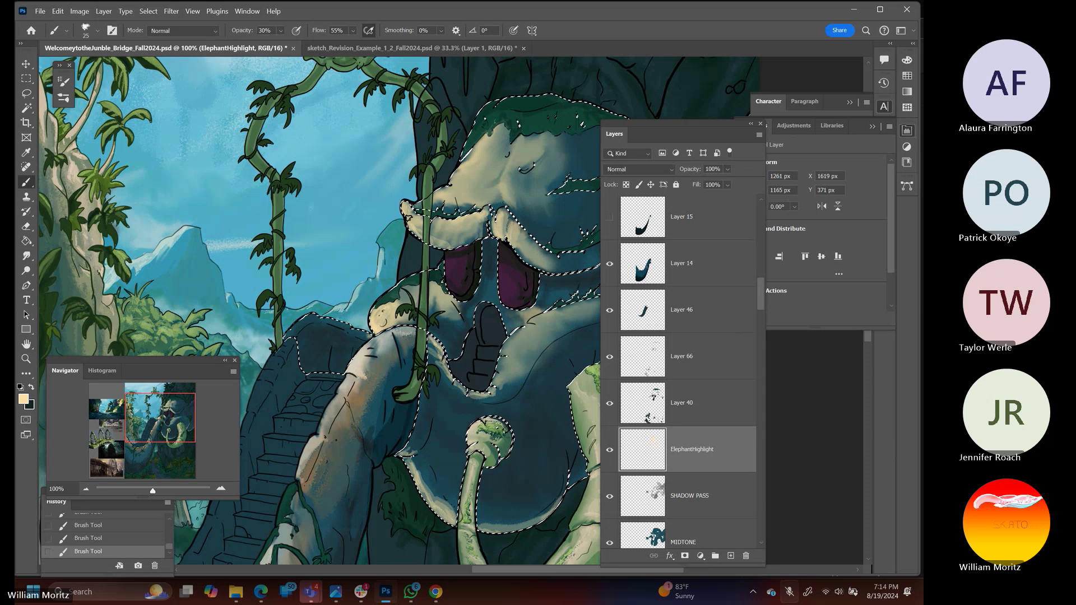
{"action": "key", "text": "bracketleft"}
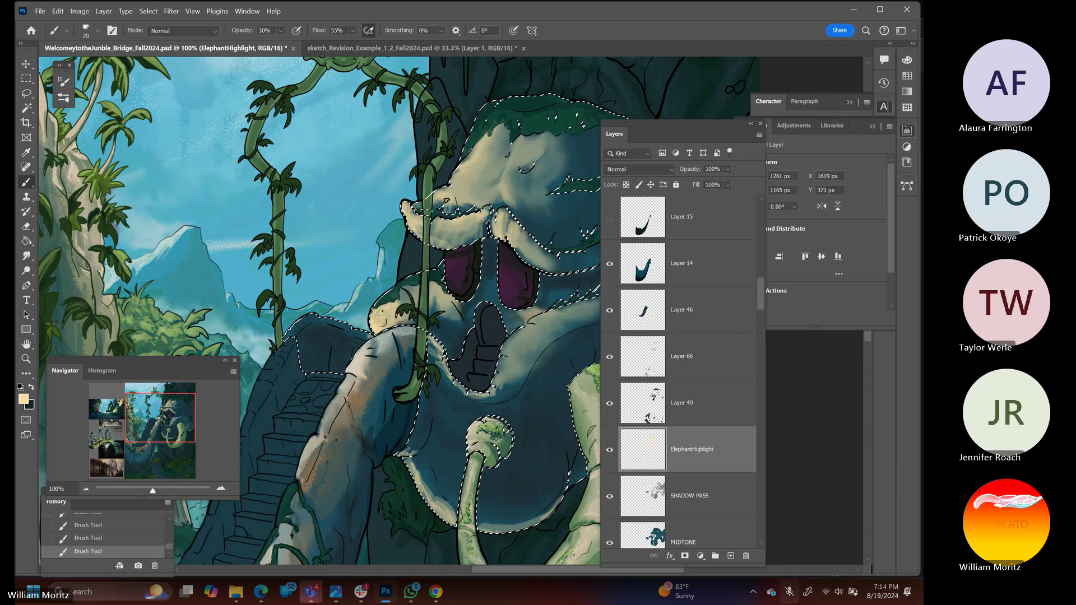
Add fine pale yellow touches to the brow near the vine, and strengthen the ridge beside the mouth opening at brush size 30
{"action": "key", "text": "bracketleft"}
{"action": "key", "text": "bracketleft"}
{"action": "key", "text": "bracketleft"}
{"action": "key", "text": "bracketleft"}
{"action": "key", "text": "bracketleft"}
{"action": "key", "text": "bracketleft"}
{"action": "key", "text": "bracketleft"}
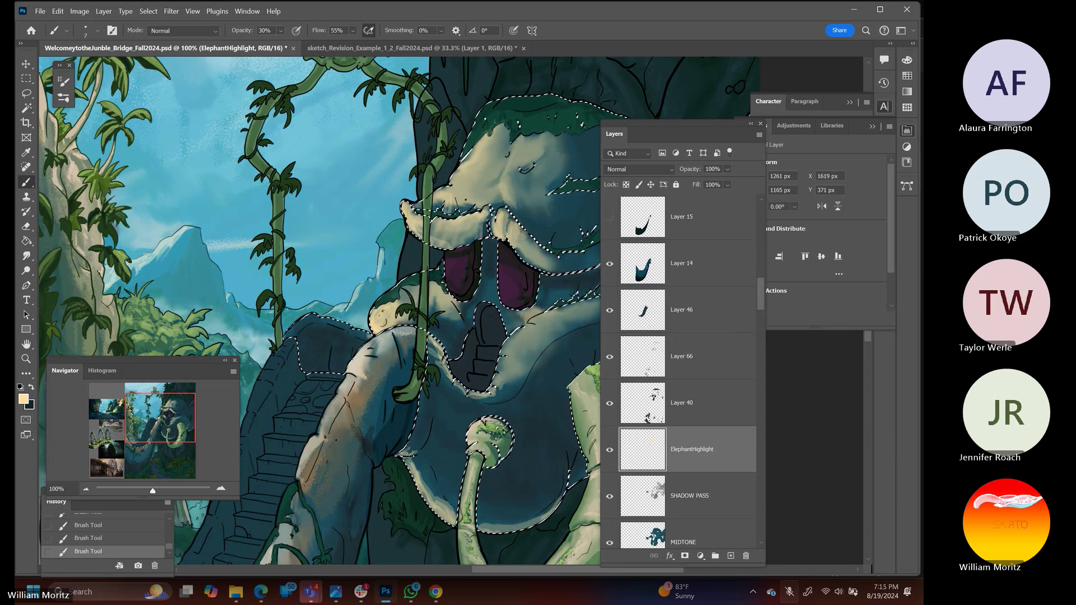
{"action": "key", "text": "bracketright"}
{"action": "key", "text": "bracketright"}
{"action": "key", "text": "bracketright"}
{"action": "key", "text": "bracketright"}
{"action": "key", "text": "bracketright"}
{"action": "key", "text": "bracketright"}
{"action": "key", "text": "bracketright"}
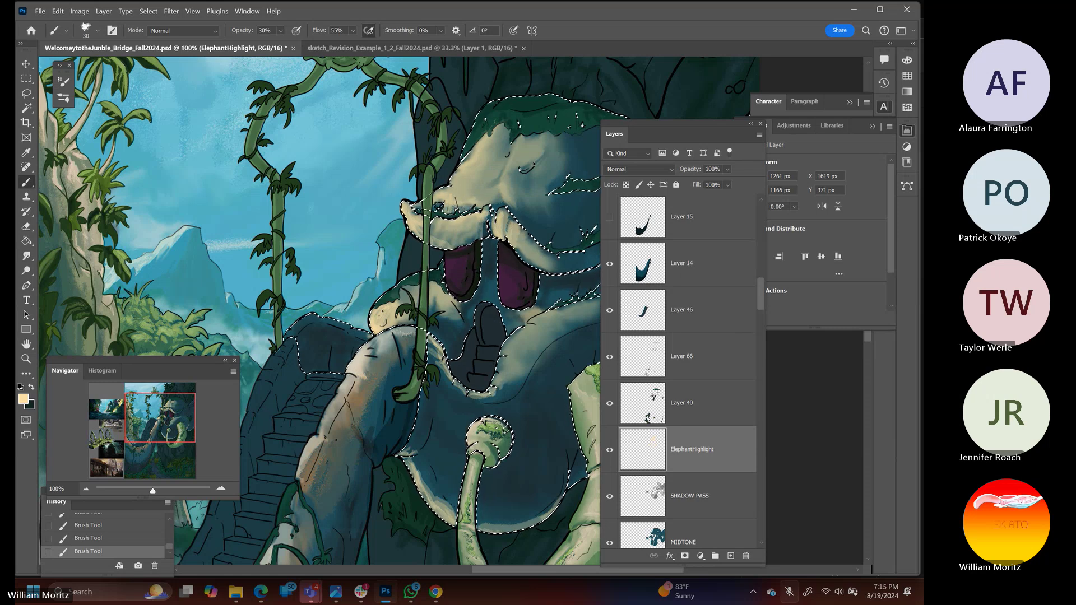
{"action": "left_click_drag", "start_coordinate": [336, 264], "coordinate": [185, 224]}
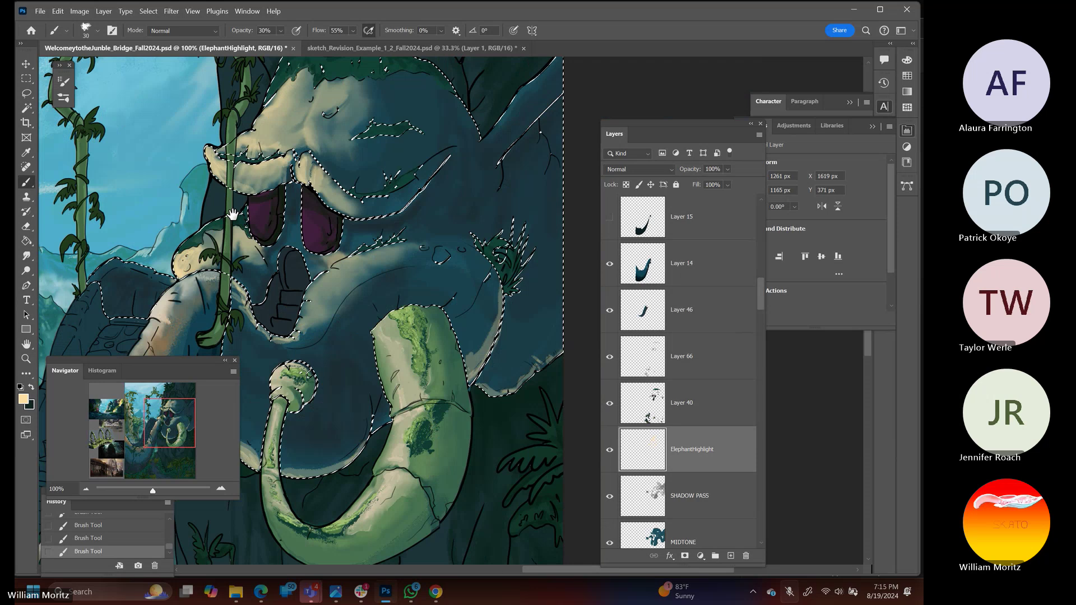
{"action": "left_click_drag", "start_coordinate": [370, 281], "coordinate": [315, 231]}
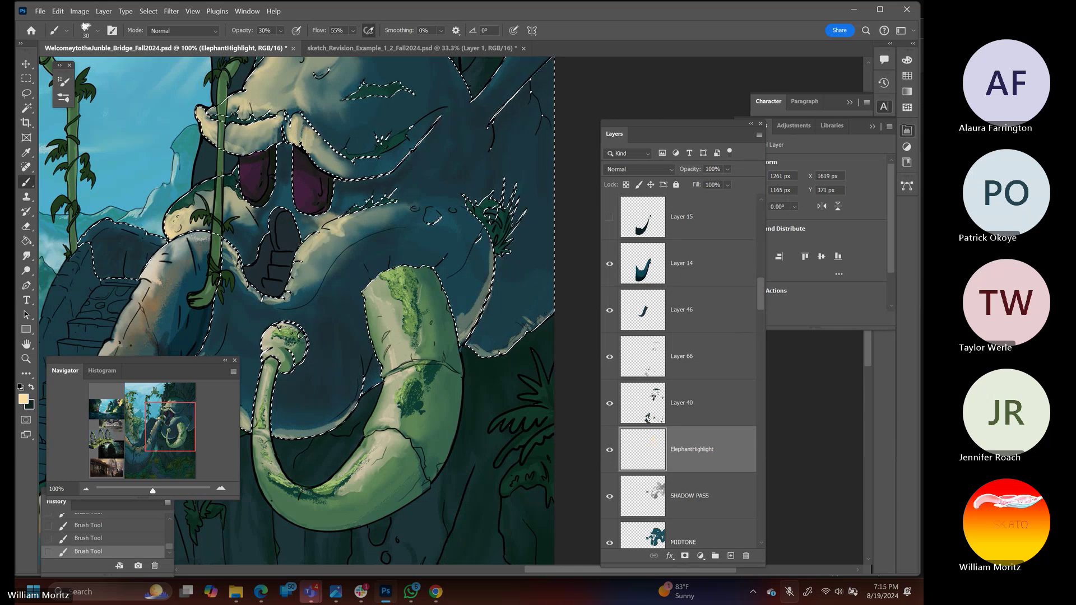
Smudge the highlights along the cheek ridge beside the mouth opening into the blue stone, using brush sizes 80 and 45
{"action": "key", "text": "r"}
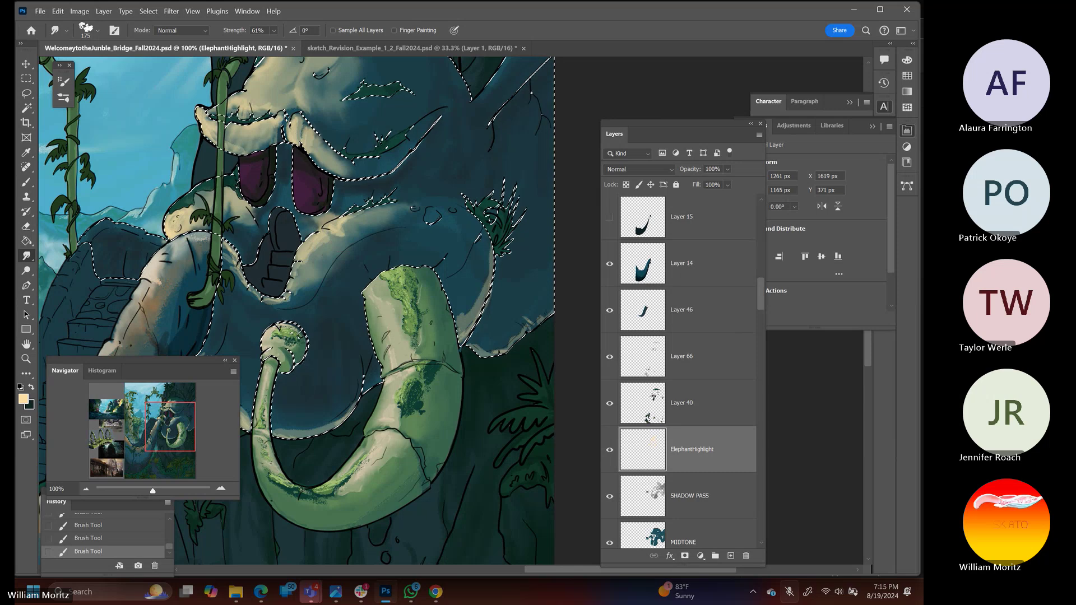
{"action": "key", "text": "bracketleft"}
{"action": "key", "text": "bracketleft"}
{"action": "key", "text": "bracketleft"}
{"action": "key", "text": "bracketleft"}
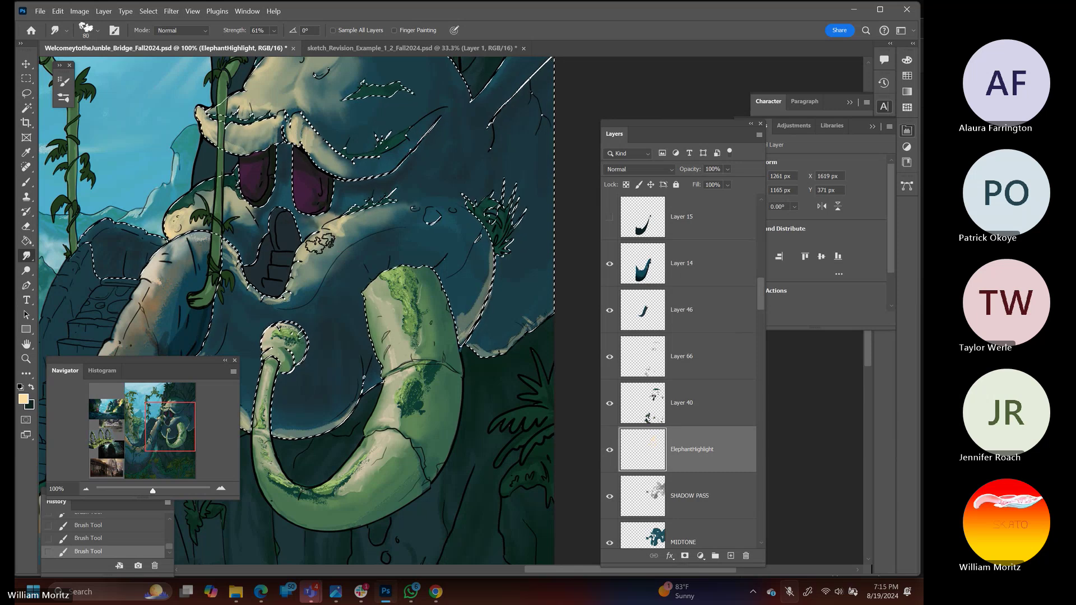
{"action": "mouse_move", "coordinate": [322, 243]}
{"action": "left_mouse_down"}
{"action": "mouse_move", "coordinate": [309, 262]}
{"action": "mouse_move", "coordinate": [356, 210]}
{"action": "left_mouse_up"}
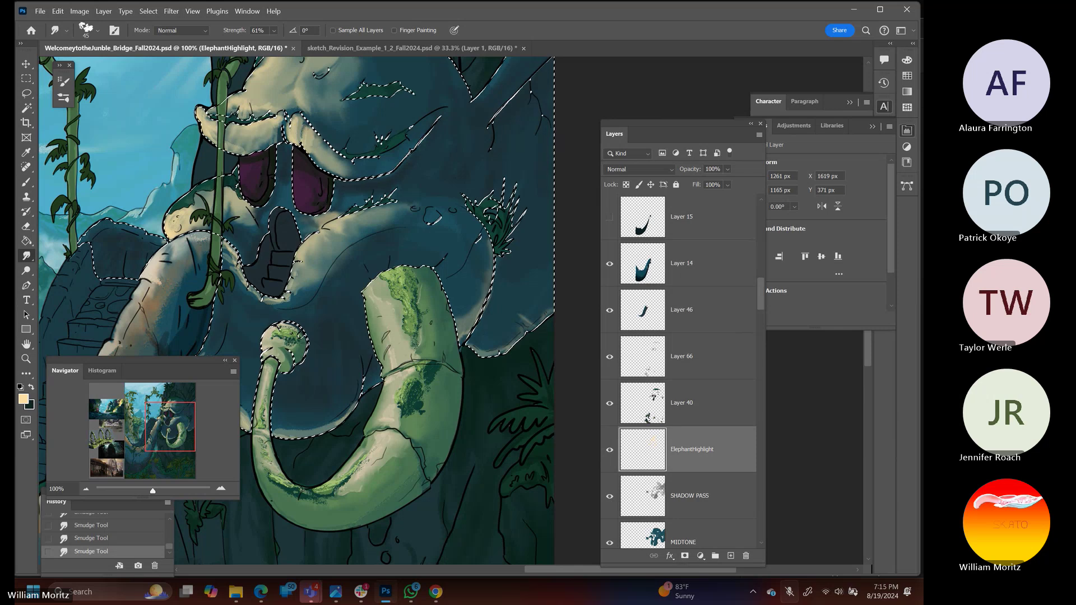
{"action": "left_click_drag", "start_coordinate": [371, 280], "coordinate": [555, 201]}
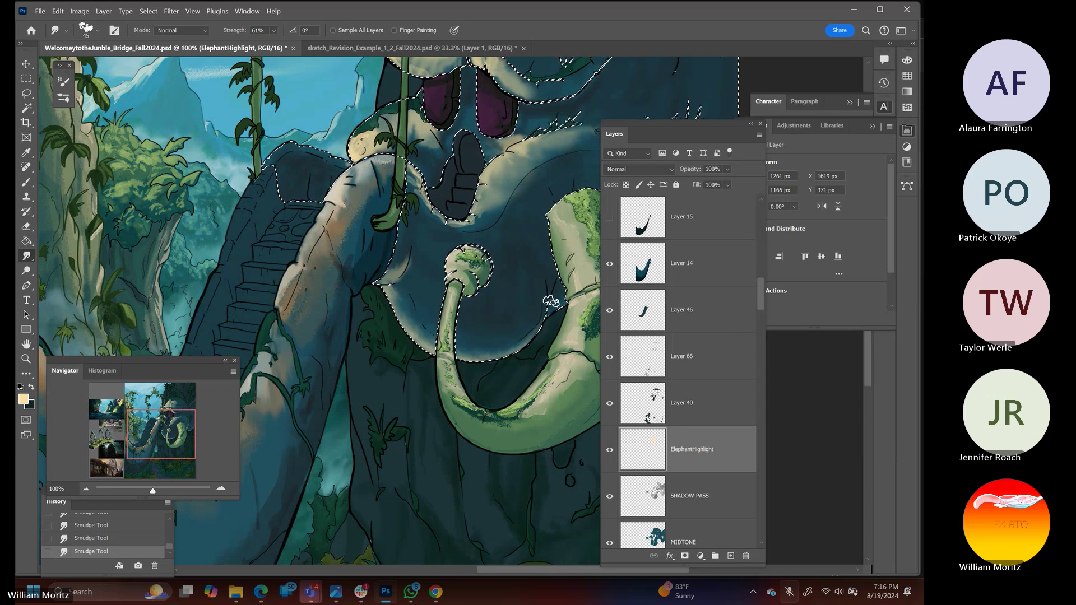
Clear the selection around the elephant's head
{"action": "key", "text": "z"}
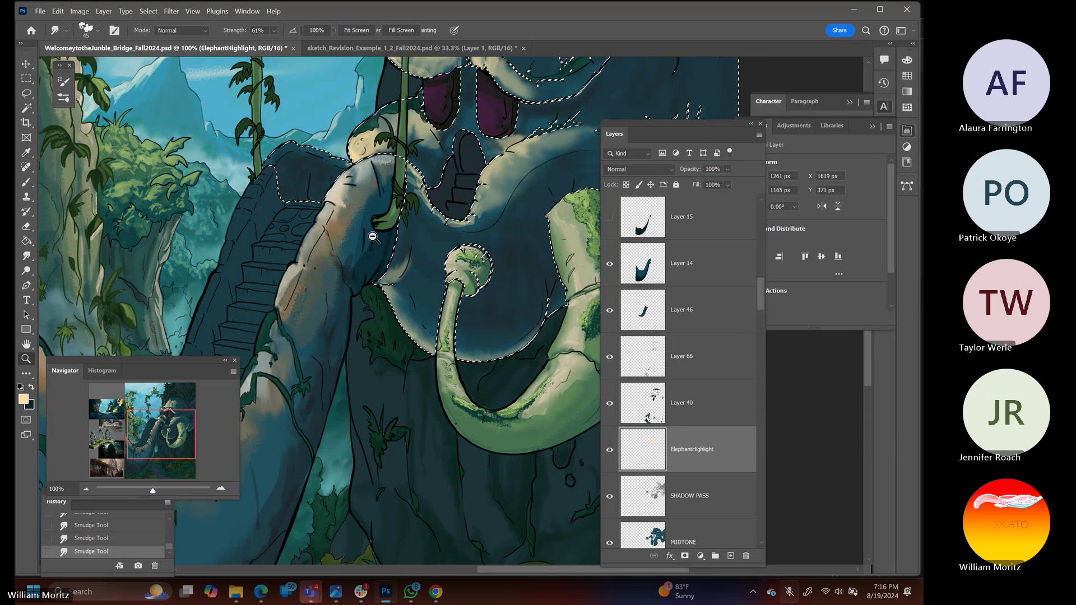
{"action": "left_click", "coordinate": [373, 237], "text": "alt"}
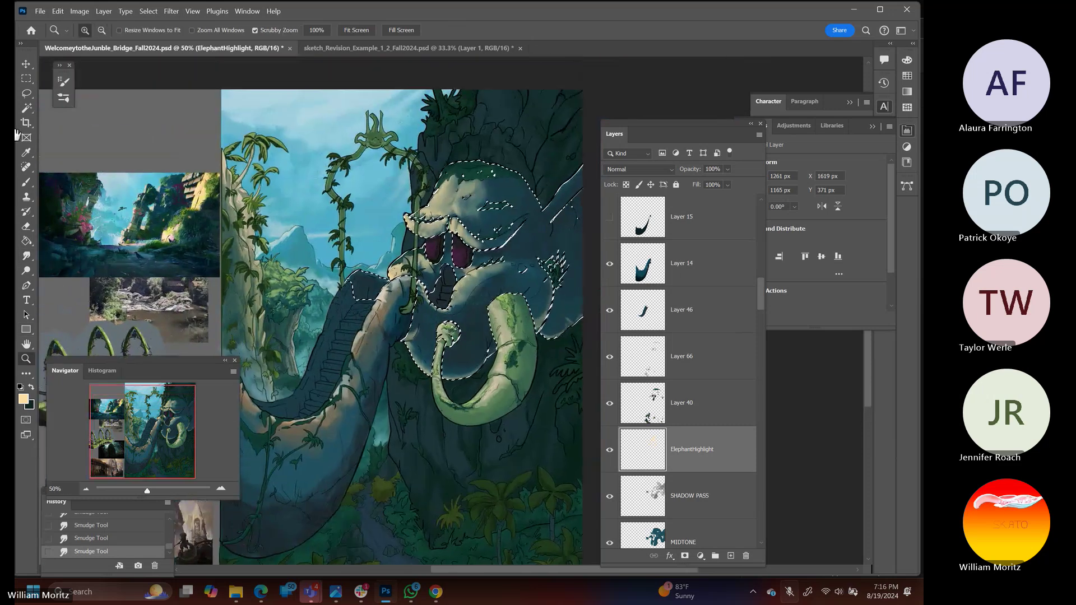
{"action": "left_click", "coordinate": [27, 93]}
{"action": "left_click", "coordinate": [133, 149]}
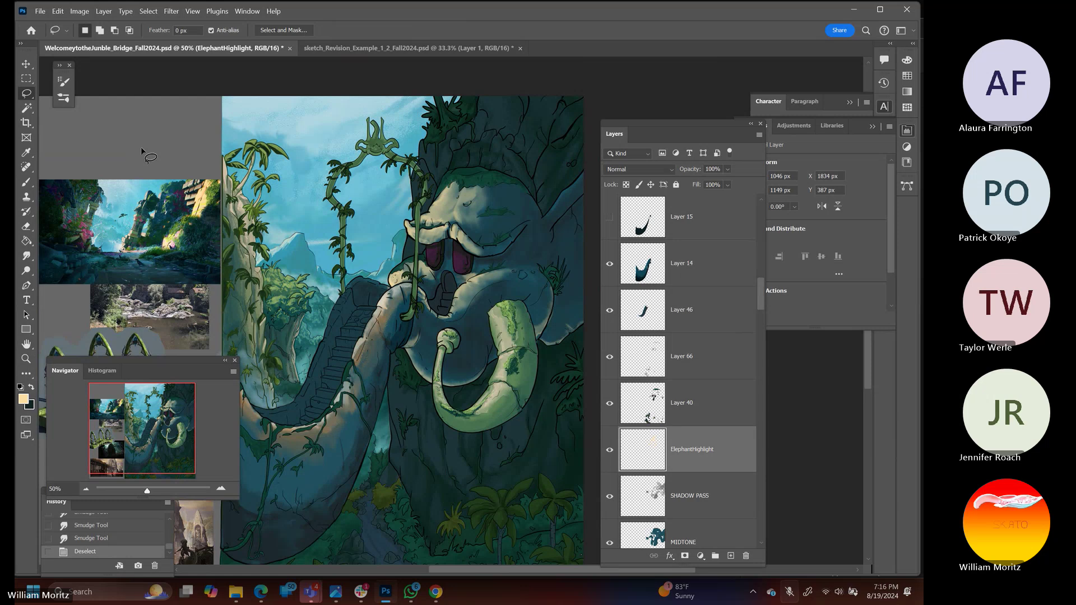
Soften the highlight on the jaw edge beside the trunk with the Eraser at 35% opacity, using sizes 150 and 125
{"action": "key", "text": "e"}
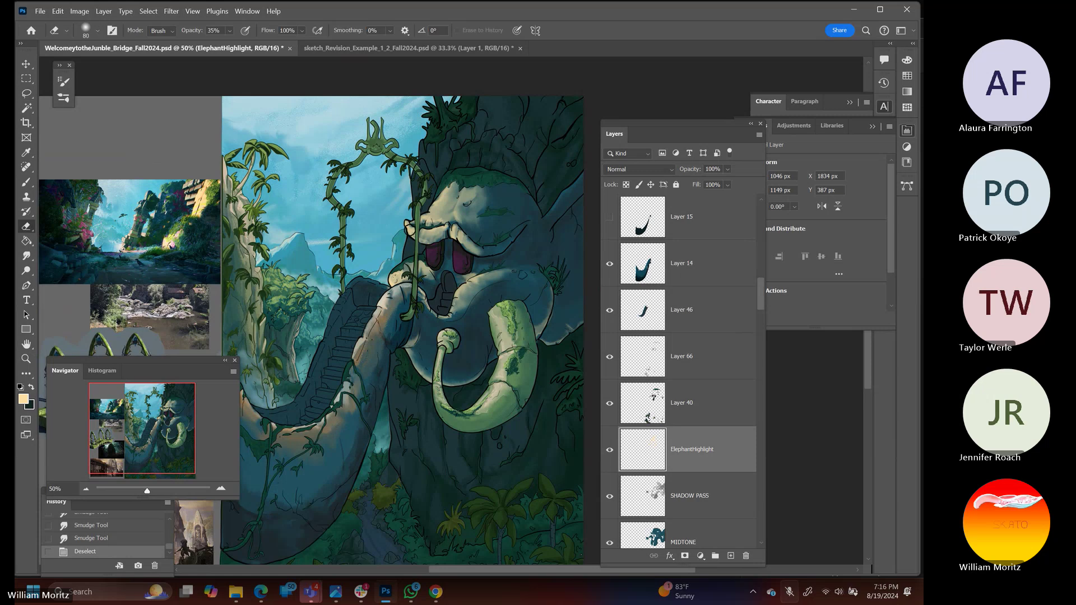
{"action": "key", "text": "bracketright"}
{"action": "key", "text": "bracketright"}
{"action": "mouse_move", "coordinate": [421, 334]}
{"action": "left_mouse_down"}
{"action": "mouse_move", "coordinate": [393, 371]}
{"action": "mouse_move", "coordinate": [419, 324]}
{"action": "mouse_move", "coordinate": [405, 351]}
{"action": "mouse_move", "coordinate": [415, 329]}
{"action": "mouse_move", "coordinate": [423, 342]}
{"action": "mouse_move", "coordinate": [413, 320]}
{"action": "left_mouse_up"}
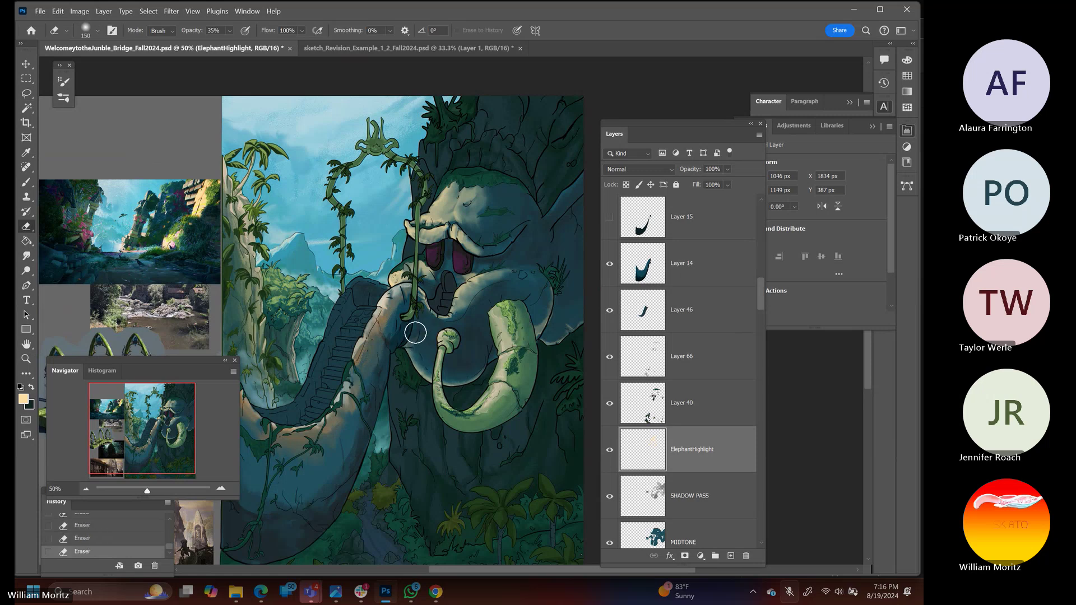
{"action": "key", "text": "bracketleft"}
{"action": "key", "text": "bracketleft"}
{"action": "key", "text": "bracketright"}
{"action": "key", "text": "bracketright"}
{"action": "key", "text": "bracketleft"}
{"action": "key", "text": "bracketleft"}
{"action": "key", "text": "bracketright"}
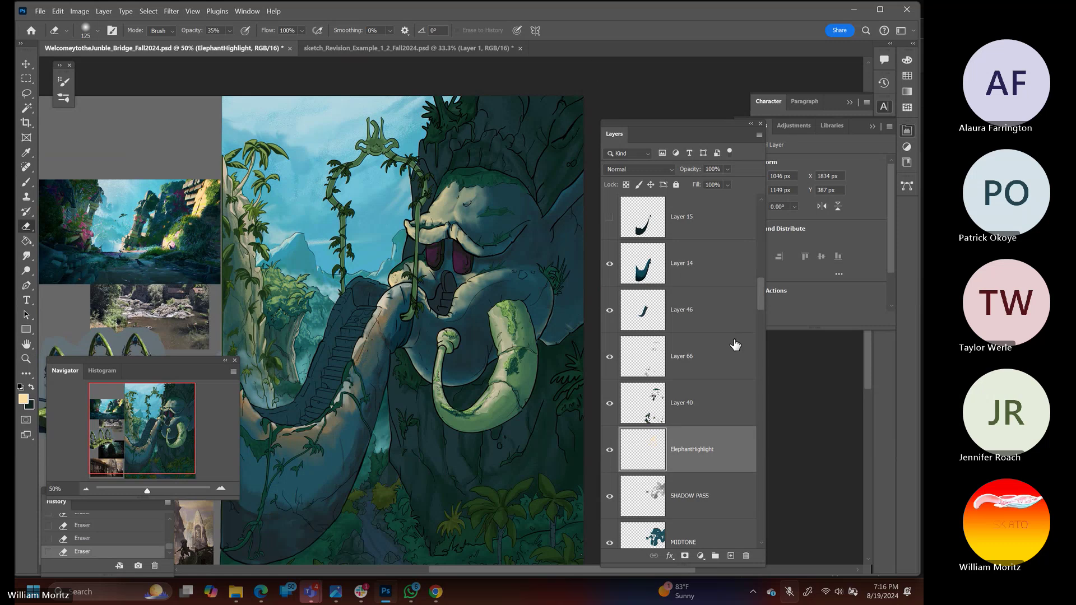
Load the MIDTONE layer's outline as a selection and brush a warm highlight at size 30 onto the stone ledge where it meets the trunk
{"action": "left_click", "coordinate": [656, 537], "text": "ctrl"}
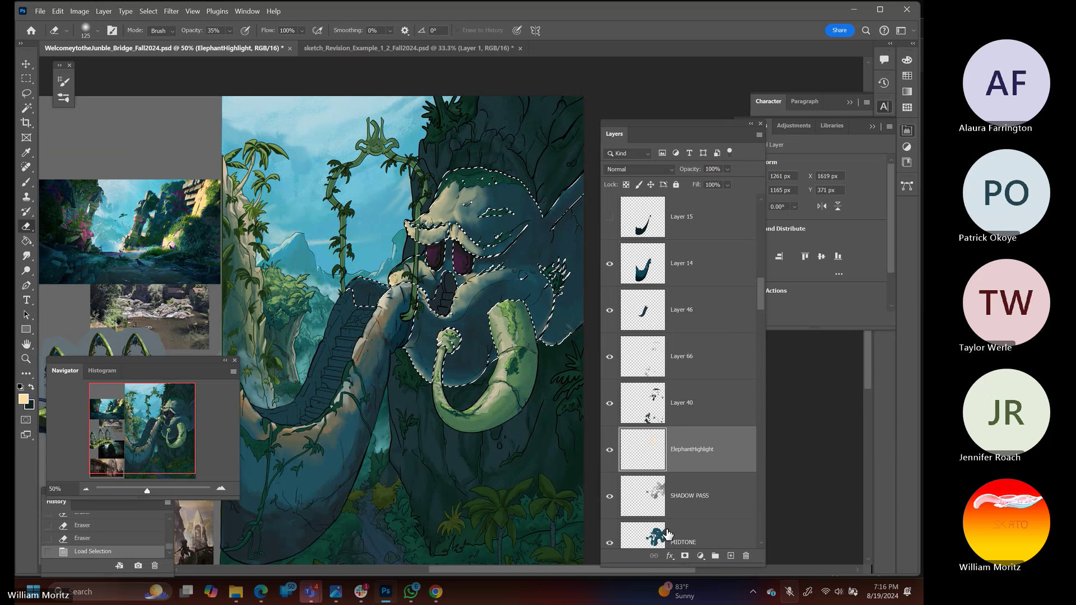
{"action": "key", "text": "z"}
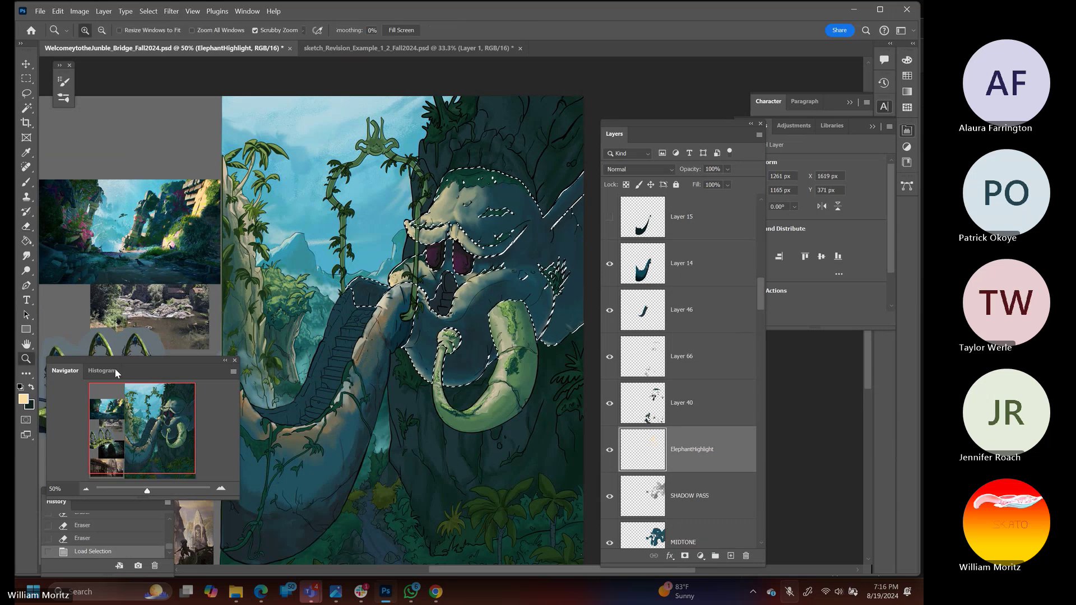
{"action": "left_click", "coordinate": [401, 262]}
{"action": "key", "text": "b"}
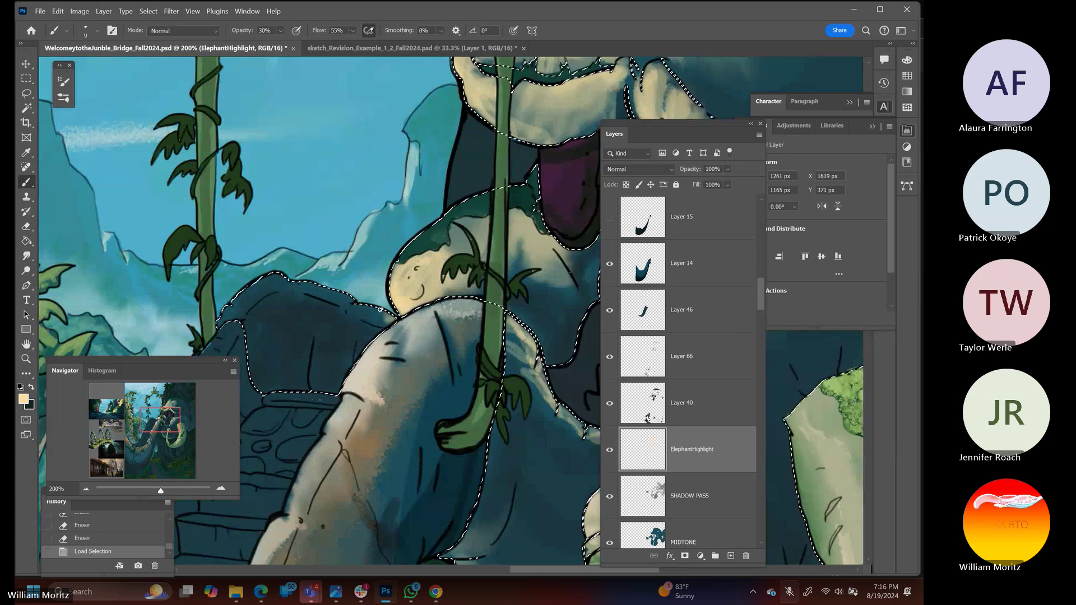
{"action": "left_click_drag", "start_coordinate": [387, 315], "coordinate": [359, 306]}
{"action": "key", "text": "bracketright"}
{"action": "key", "text": "bracketright"}
{"action": "key", "text": "bracketright"}
{"action": "key", "text": "bracketright"}
{"action": "key", "text": "bracketright"}
{"action": "key", "text": "bracketright"}
{"action": "key", "text": "bracketright"}
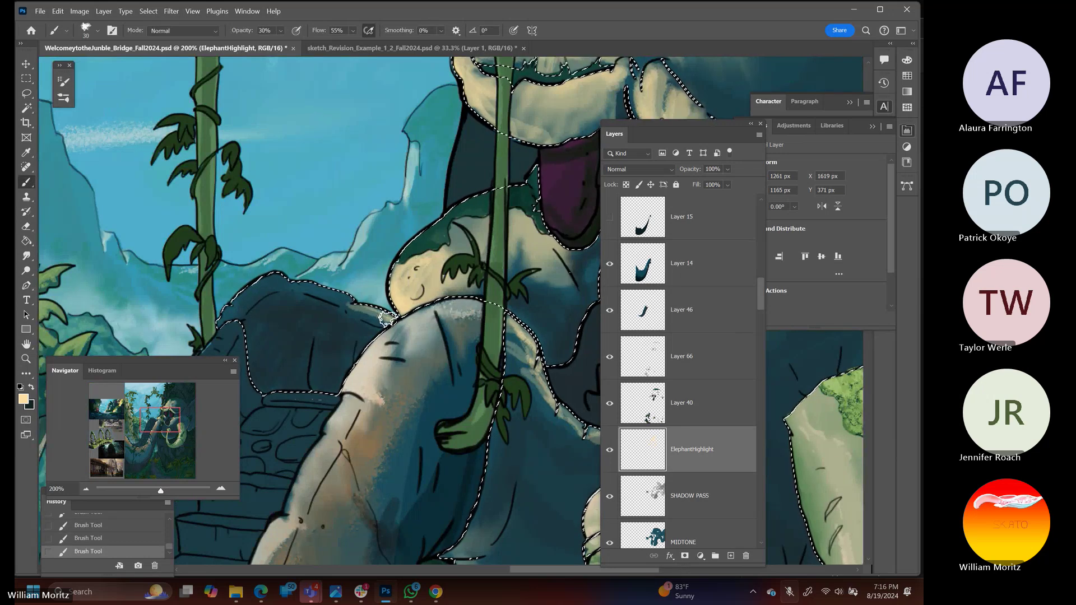
Extend the pale yellow highlight along the stone ledge's upper rim to its far corner beside the vine, using brush sizes between 10 and 25
{"action": "key", "text": "bracketleft"}
{"action": "key", "text": "bracketleft"}
{"action": "key", "text": "bracketleft"}
{"action": "key", "text": "bracketleft"}
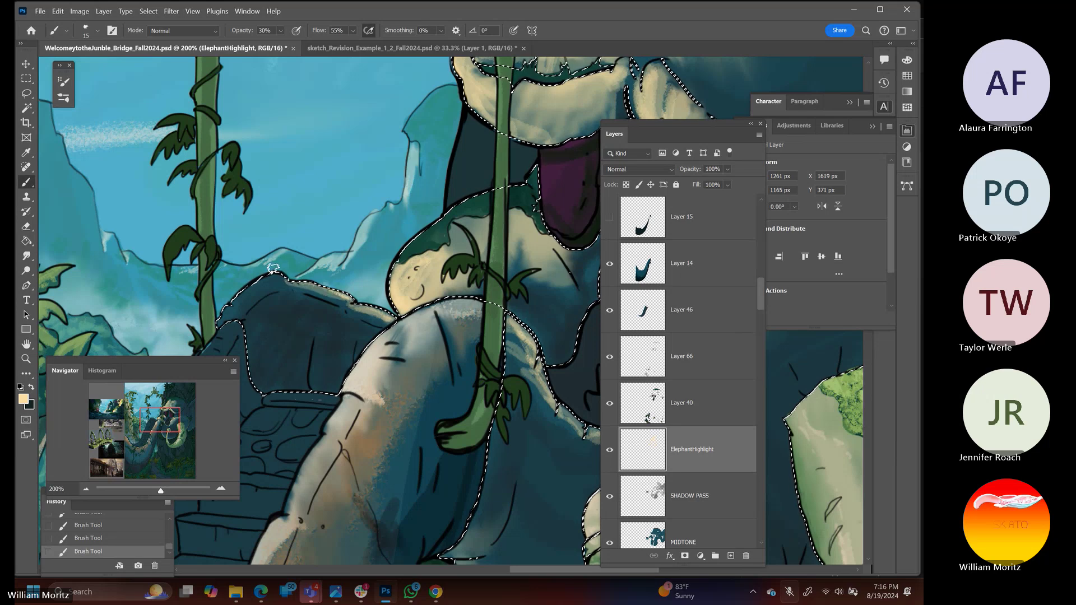
{"action": "key", "text": "bracketright"}
{"action": "key", "text": "bracketright"}
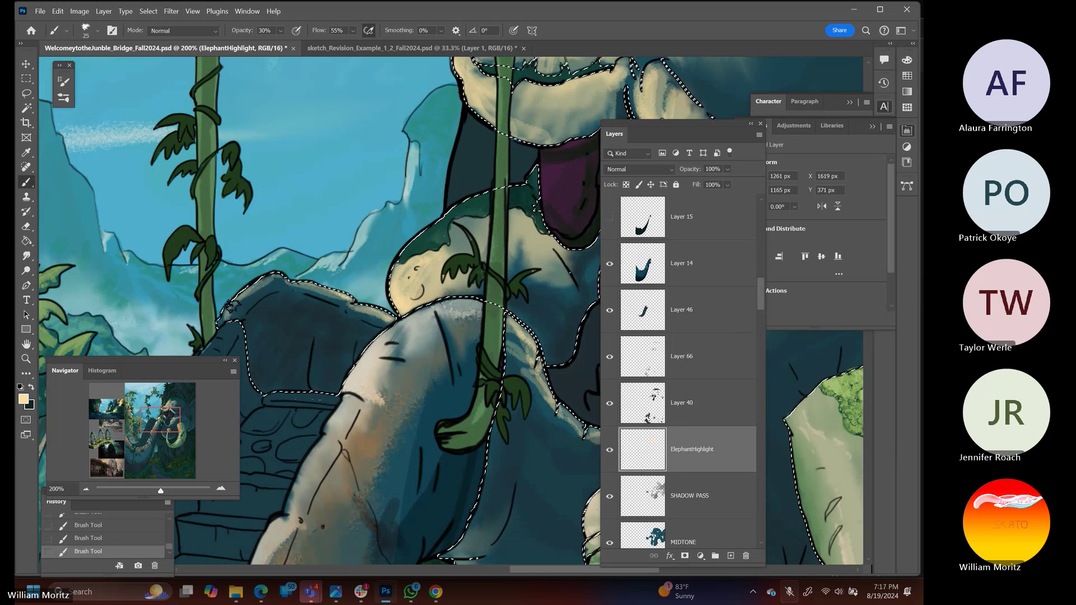
{"action": "key", "text": "bracketleft"}
{"action": "left_click_drag", "start_coordinate": [224, 319], "coordinate": [255, 283]}
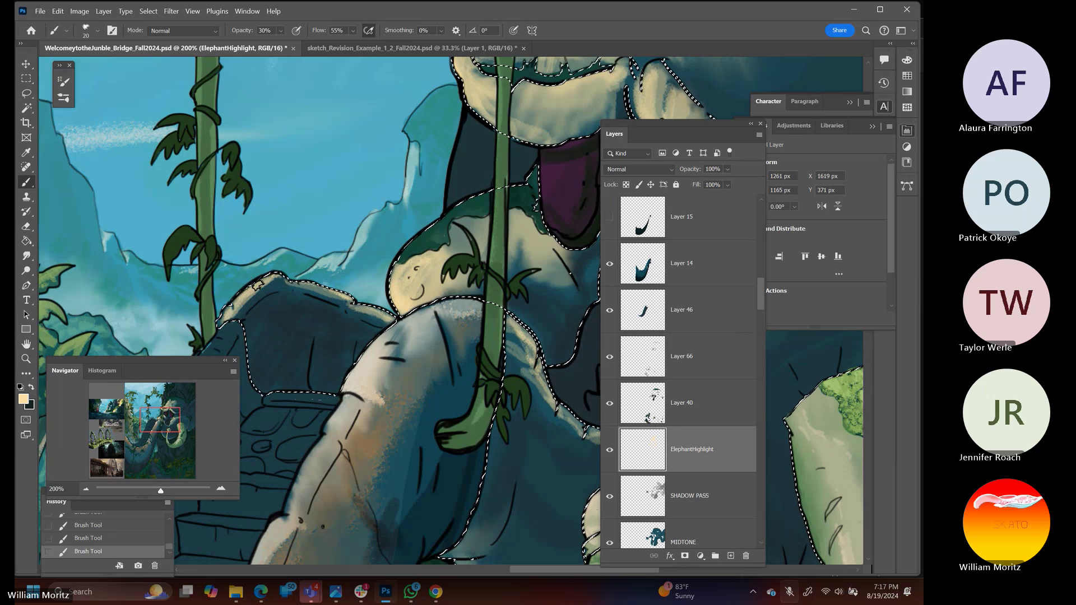
{"action": "key", "text": "bracketleft"}
{"action": "key", "text": "bracketleft"}
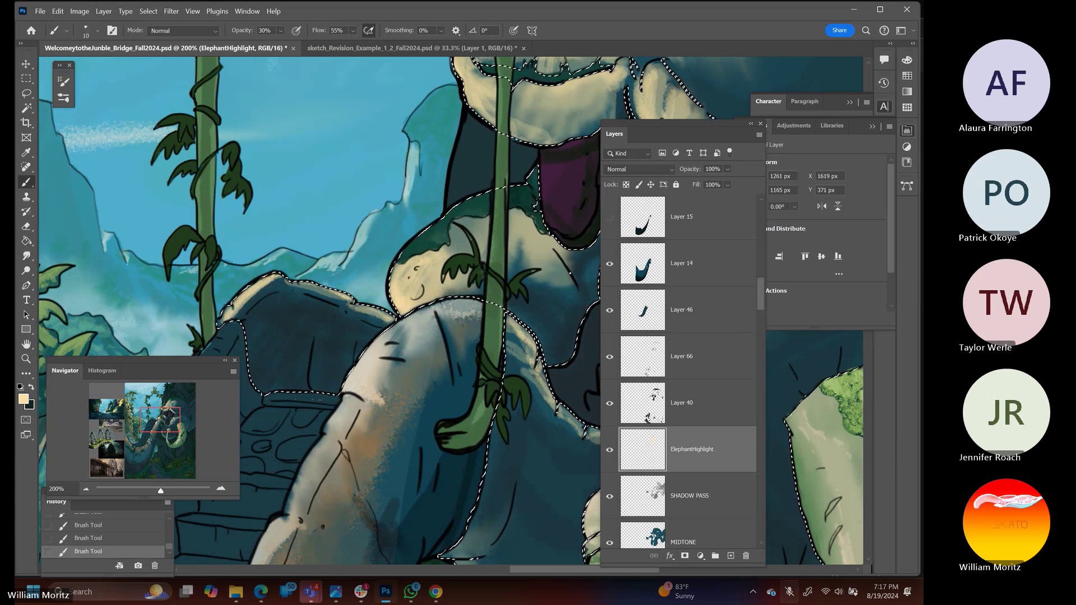
Add a new layer above ElephantHighlight and keep the pale yellow fcde9c as the foreground colour
{"action": "left_click", "coordinate": [26, 344]}
{"action": "left_click", "coordinate": [26, 359]}
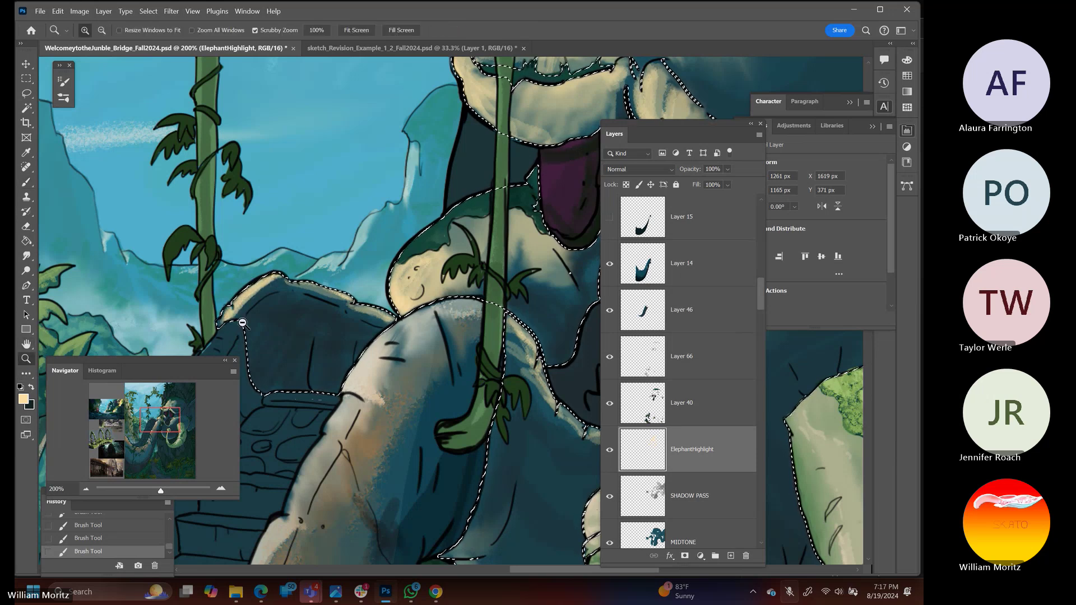
{"action": "key", "text": "ctrl+minus"}
{"action": "key", "text": "ctrl+minus"}
{"action": "key", "text": "ctrl+minus"}
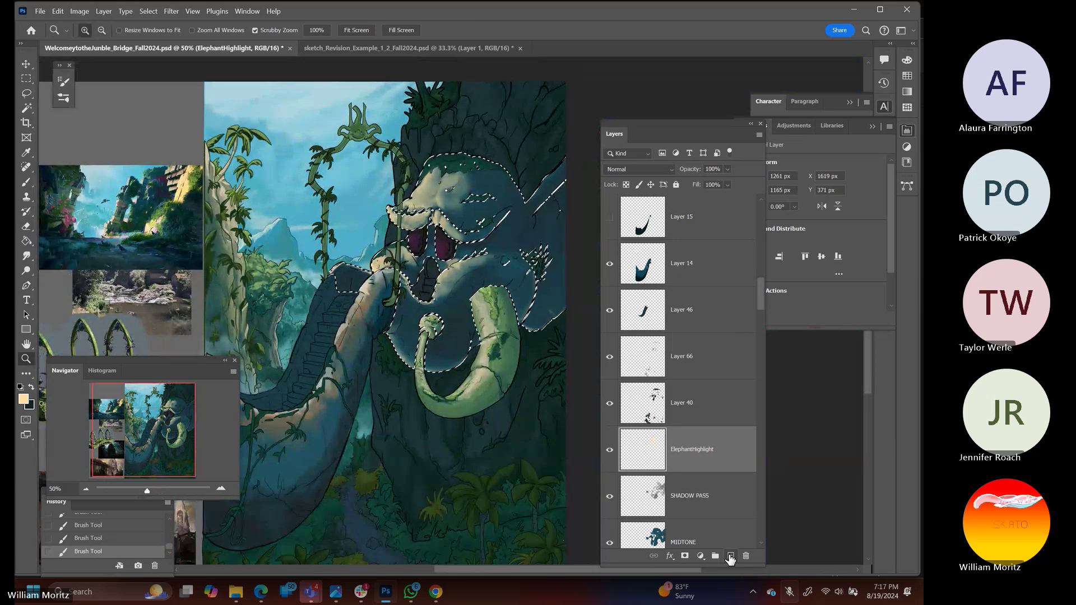
{"action": "left_click", "coordinate": [730, 556]}
{"action": "left_click", "coordinate": [24, 399]}
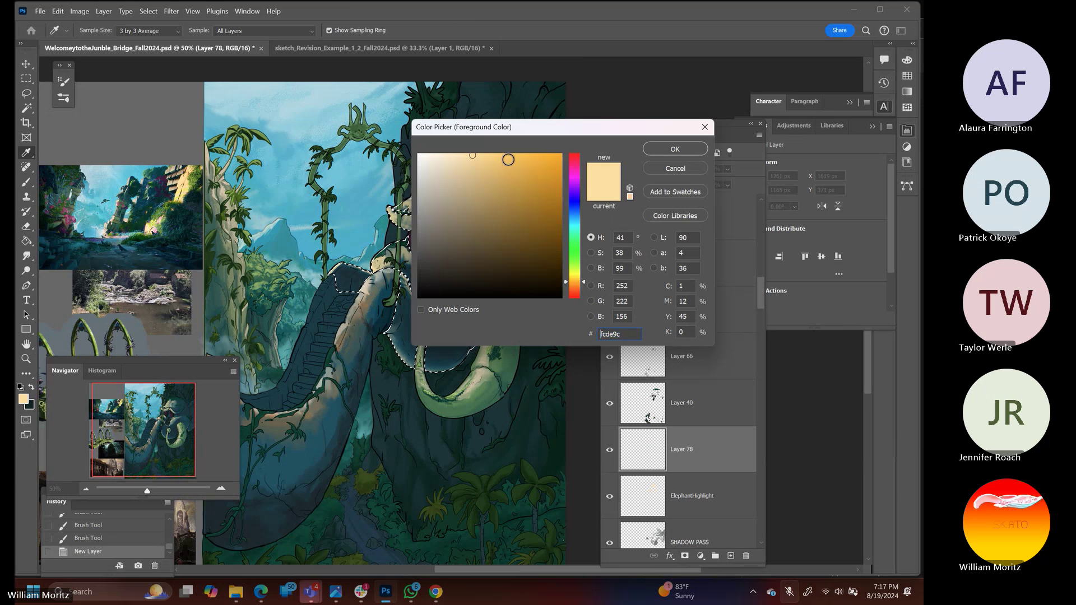
{"action": "left_click", "coordinate": [675, 149]}
{"action": "key", "text": "z"}
{"action": "key", "text": "b"}
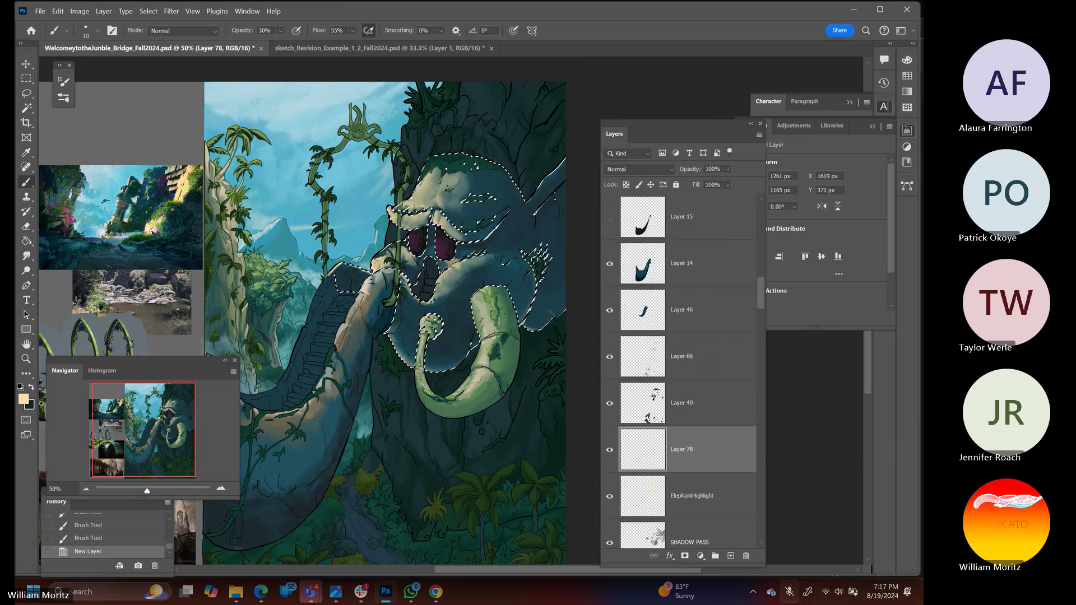
Set the brush to Soft Round Pressure Size at 65% opacity
{"action": "left_click", "coordinate": [280, 31]}
{"action": "left_click", "coordinate": [306, 44]}
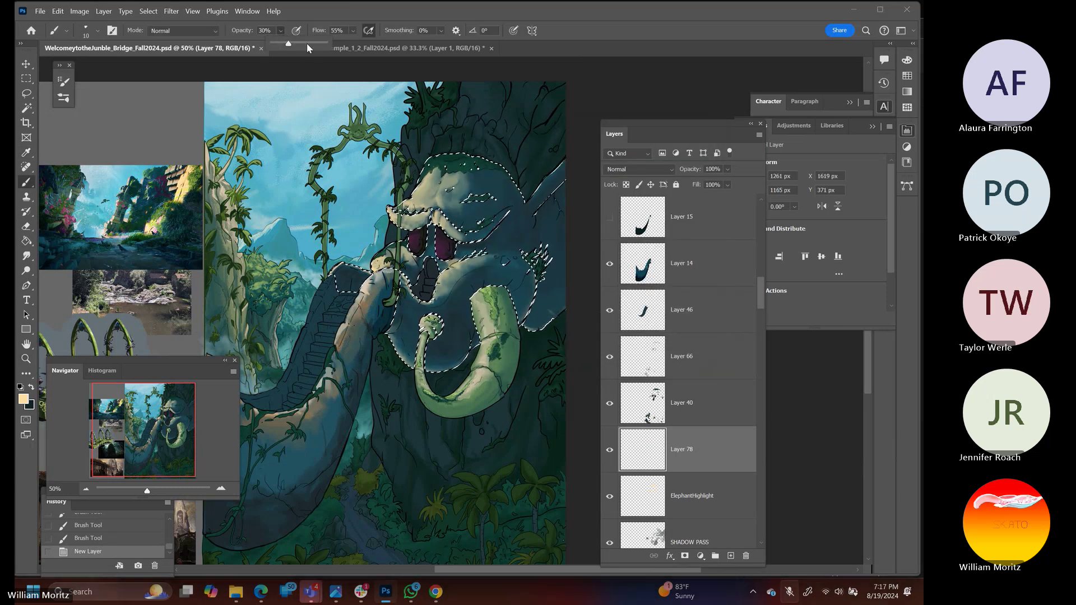
{"action": "left_click", "coordinate": [98, 31]}
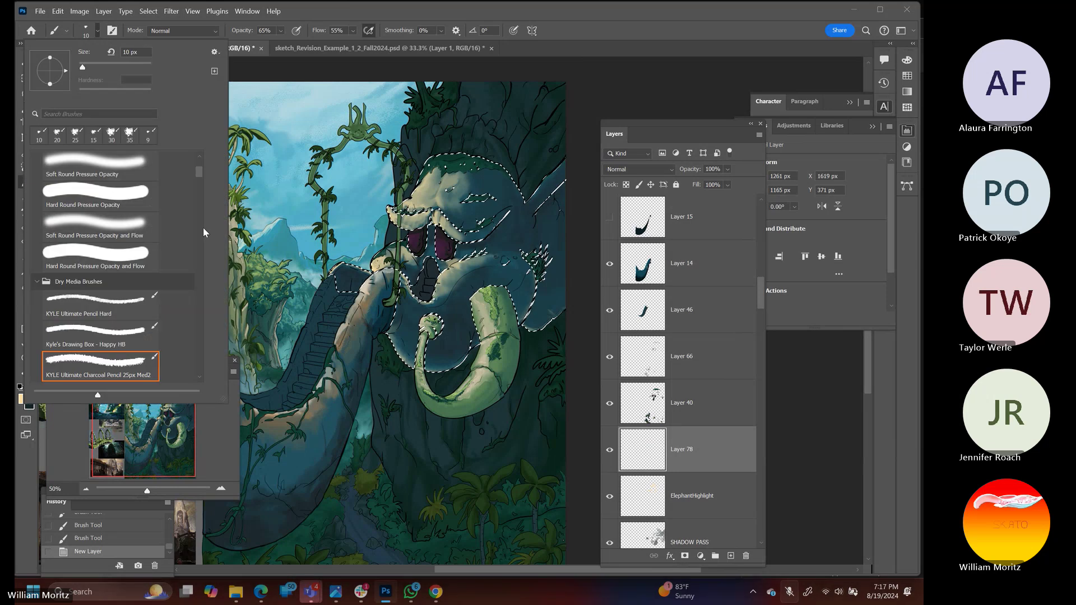
{"action": "scroll", "coordinate": [168, 168], "scroll_direction": "up", "scroll_amount": 2}
{"action": "left_click", "coordinate": [135, 164]}
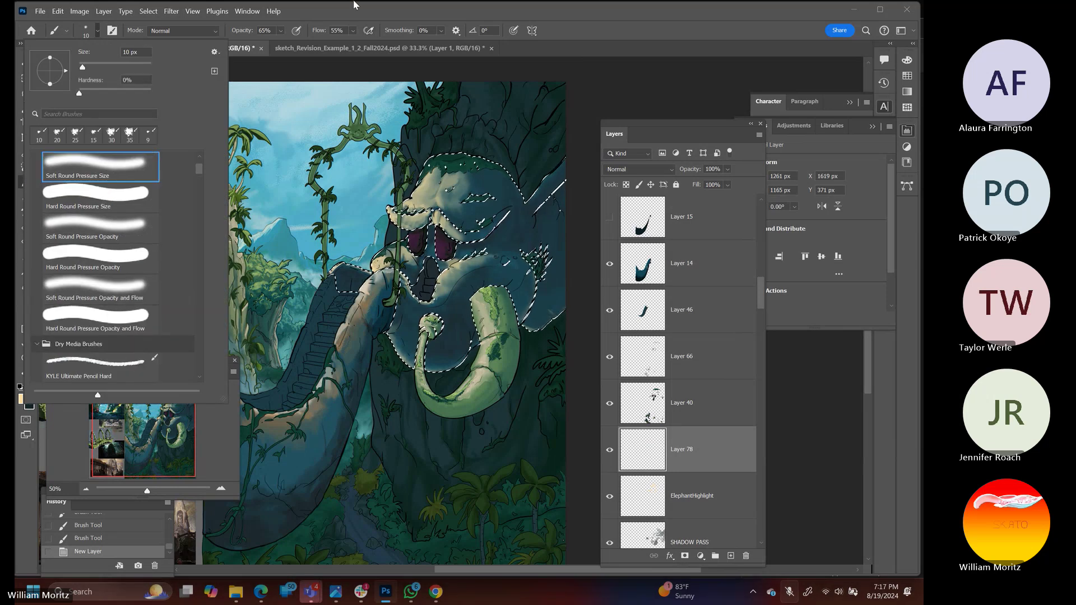
{"action": "left_click", "coordinate": [354, 10]}
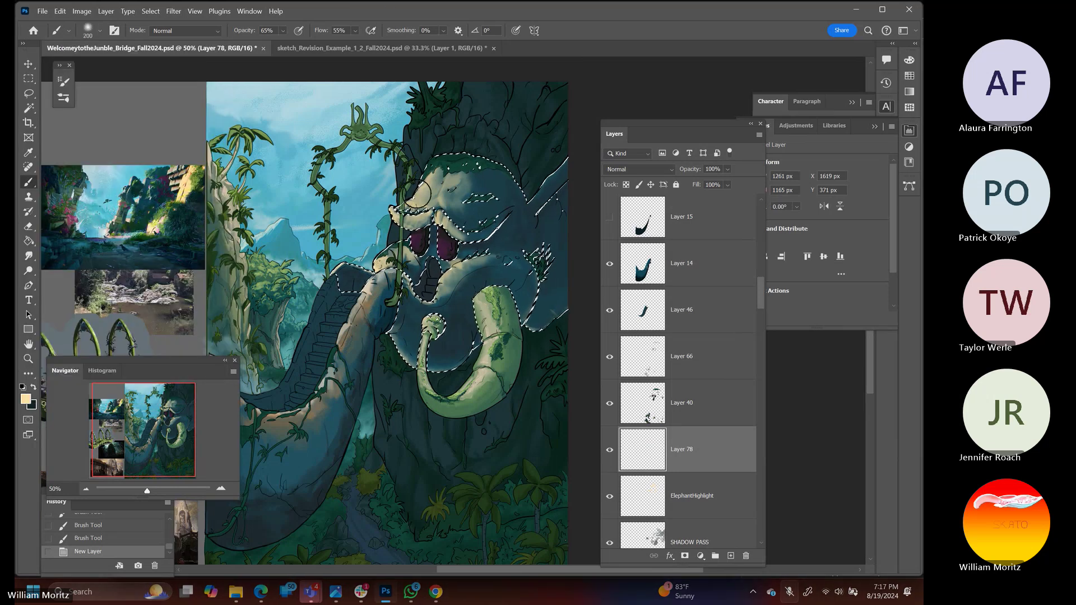
Paint a soft warm glow over the elephant's forehead, brow, face and the stone ledge, with brush sizes ranging up to 500
{"action": "key", "text": "bracketleft"}
{"action": "mouse_move", "coordinate": [453, 186]}
{"action": "left_mouse_down"}
{"action": "mouse_move", "coordinate": [414, 209]}
{"action": "mouse_move", "coordinate": [398, 174]}
{"action": "left_mouse_up"}
{"action": "key", "text": "bracketleft"}
{"action": "key", "text": "bracketright"}
{"action": "key", "text": "bracketright"}
{"action": "left_click", "coordinate": [391, 252]}
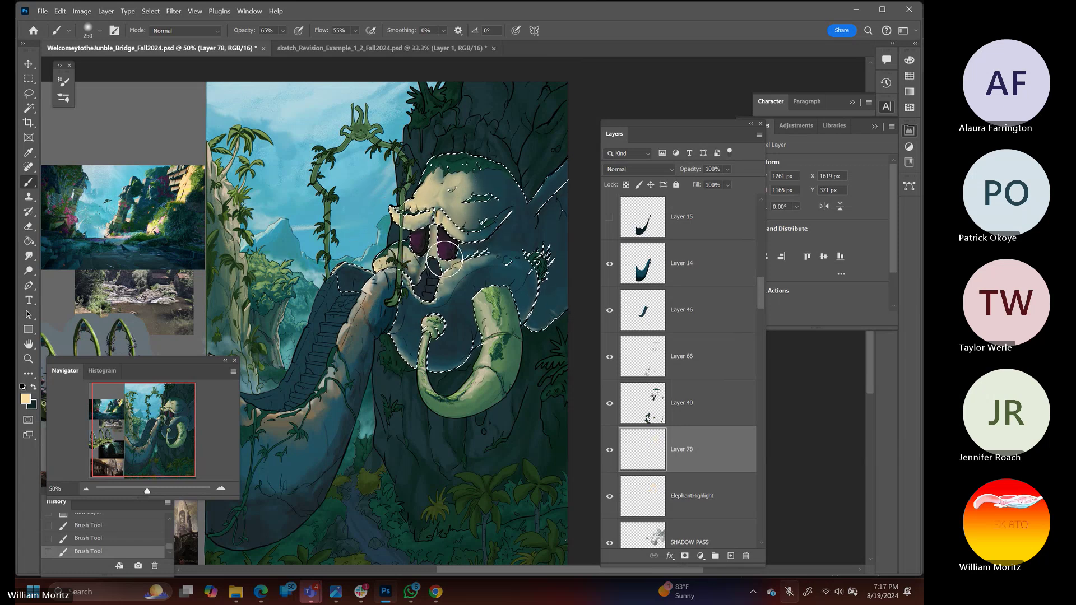
{"action": "key", "text": "bracketright"}
{"action": "key", "text": "bracketright"}
{"action": "left_click_drag", "start_coordinate": [445, 258], "coordinate": [426, 283]}
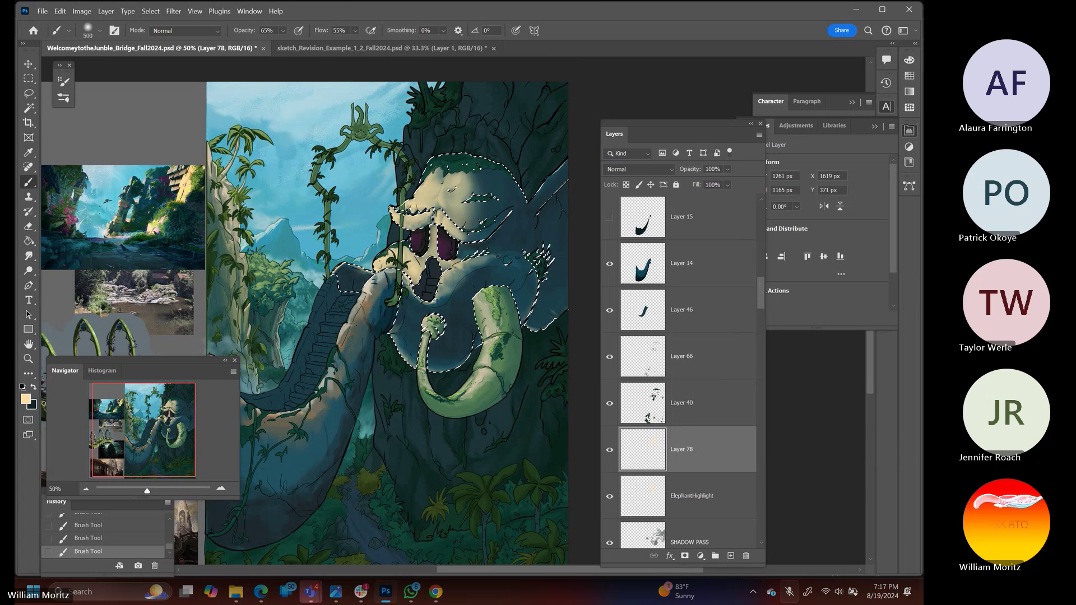
{"action": "left_click", "coordinate": [360, 267]}
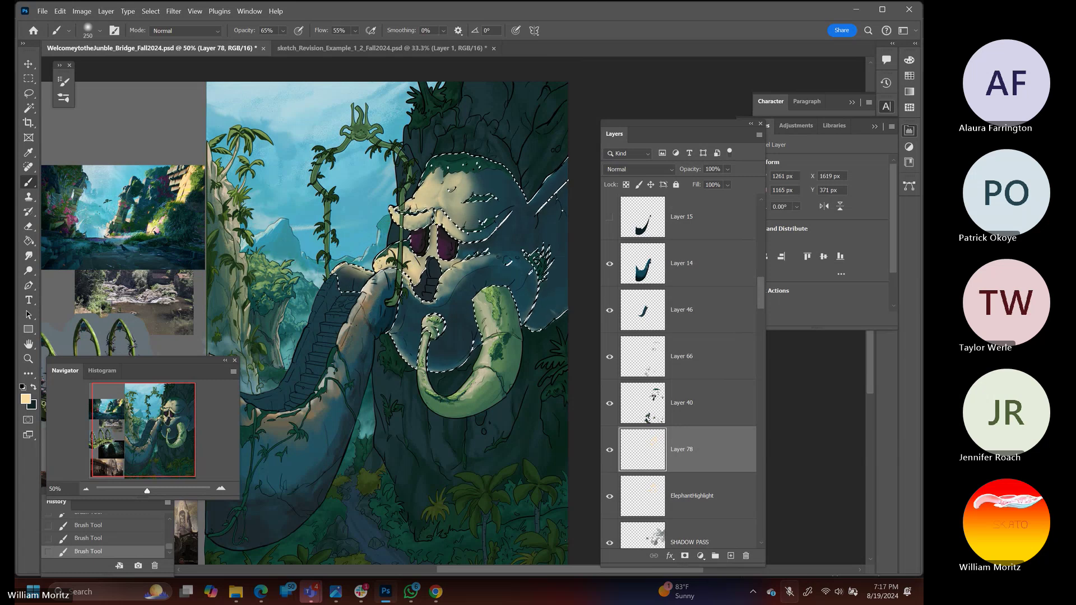
Lower the brush opacity to 19% and build faint warm light over the cheek and jaw around the tusk, with sizes from 200 to 700
{"action": "key", "text": "1"}
{"action": "key", "text": "9"}
{"action": "key", "text": "bracketright"}
{"action": "key", "text": "bracketright"}
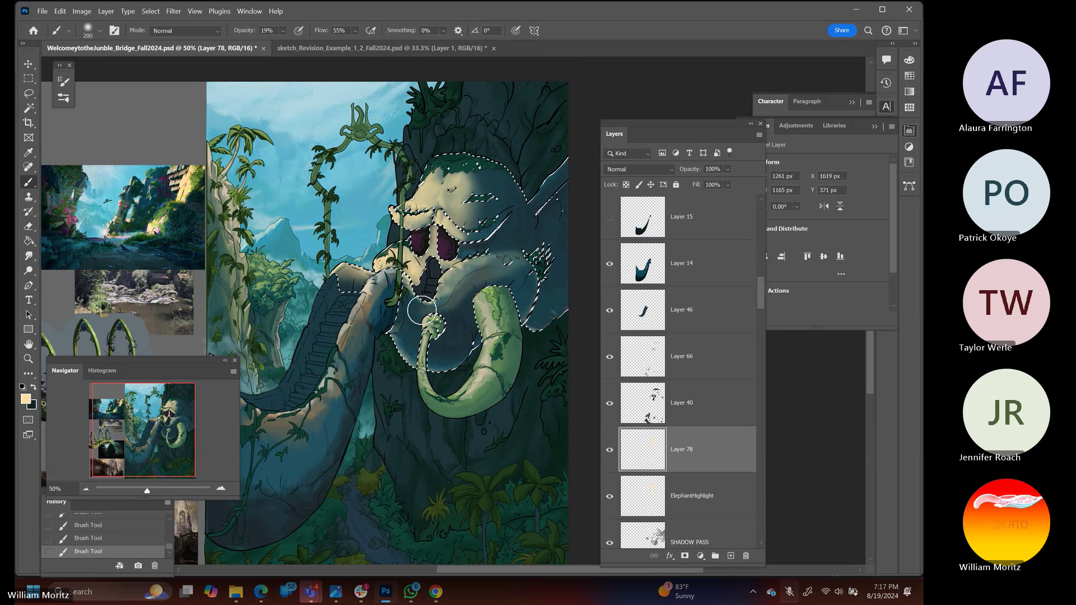
{"action": "key", "text": "bracketleft"}
{"action": "key", "text": "bracketleft"}
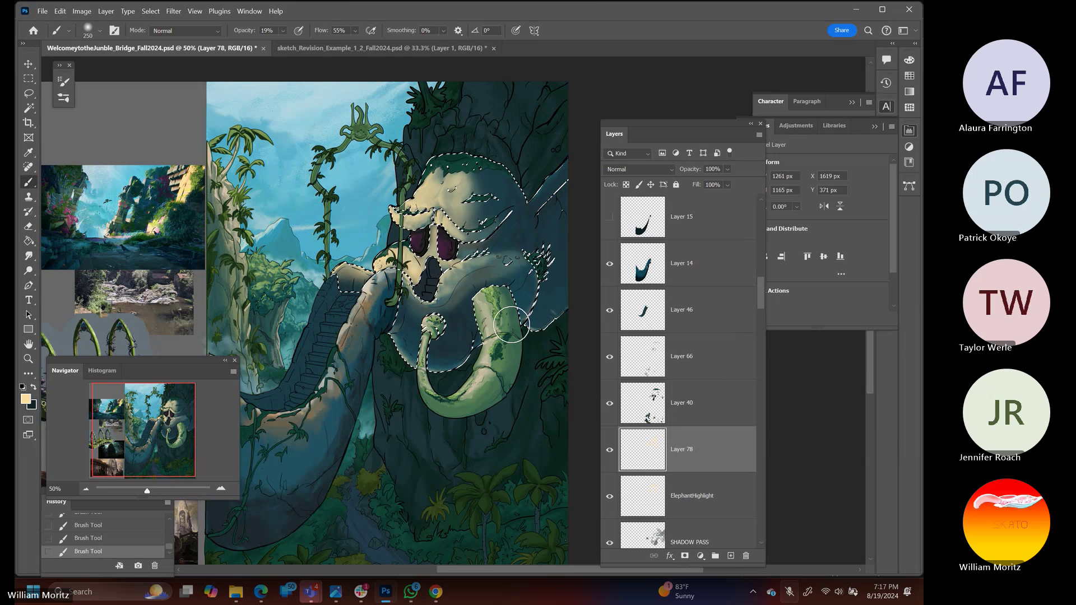
{"action": "key", "text": "bracketright"}
{"action": "key", "text": "bracketright"}
{"action": "key", "text": "bracketright"}
{"action": "key", "text": "bracketright"}
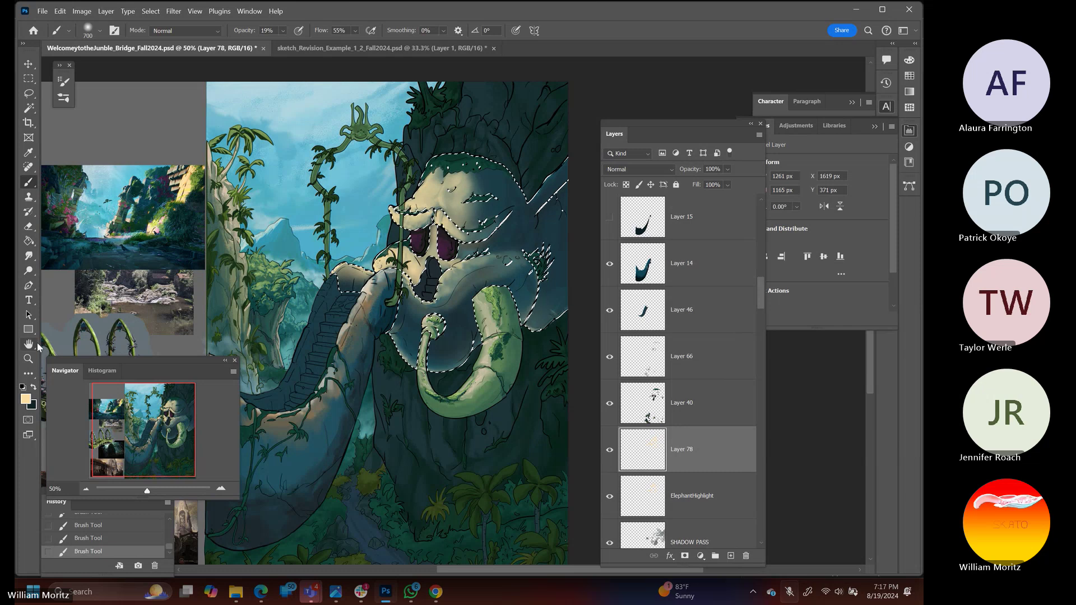
Clear the selection around the head and compare the painting with Layer 78 hidden and shown
{"action": "left_click", "coordinate": [28, 359]}
{"action": "key", "text": "ctrl+minus"}
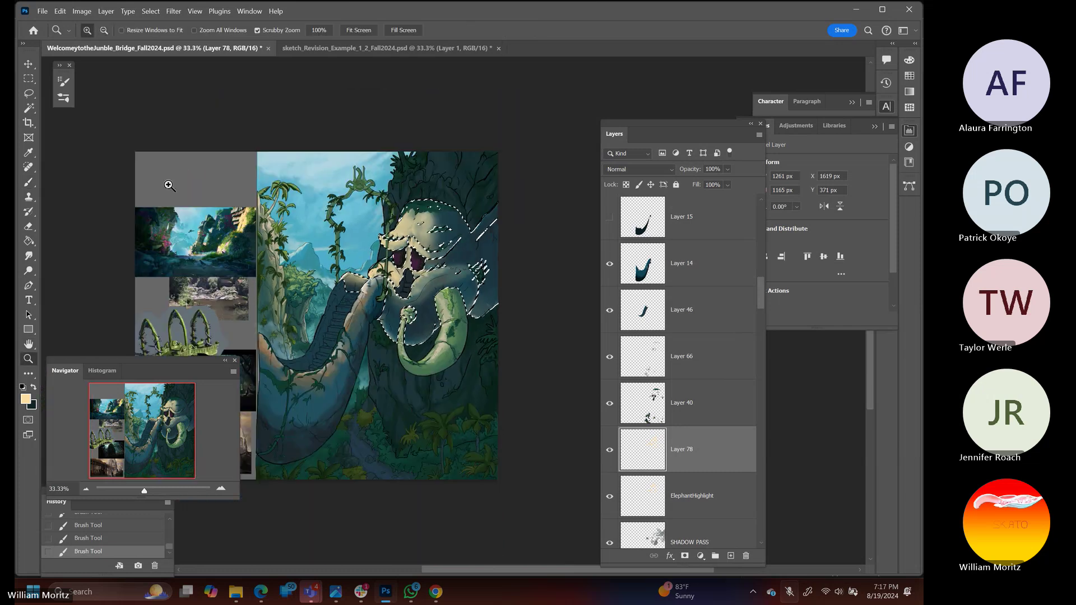
{"action": "key", "text": "l"}
{"action": "left_click", "coordinate": [109, 187]}
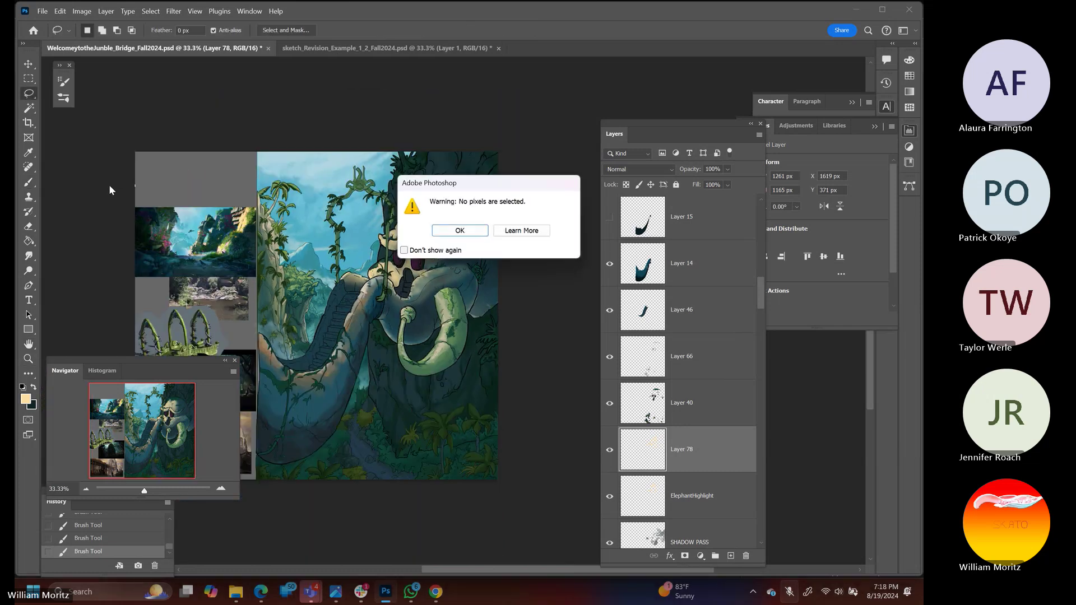
{"action": "left_click", "coordinate": [452, 232]}
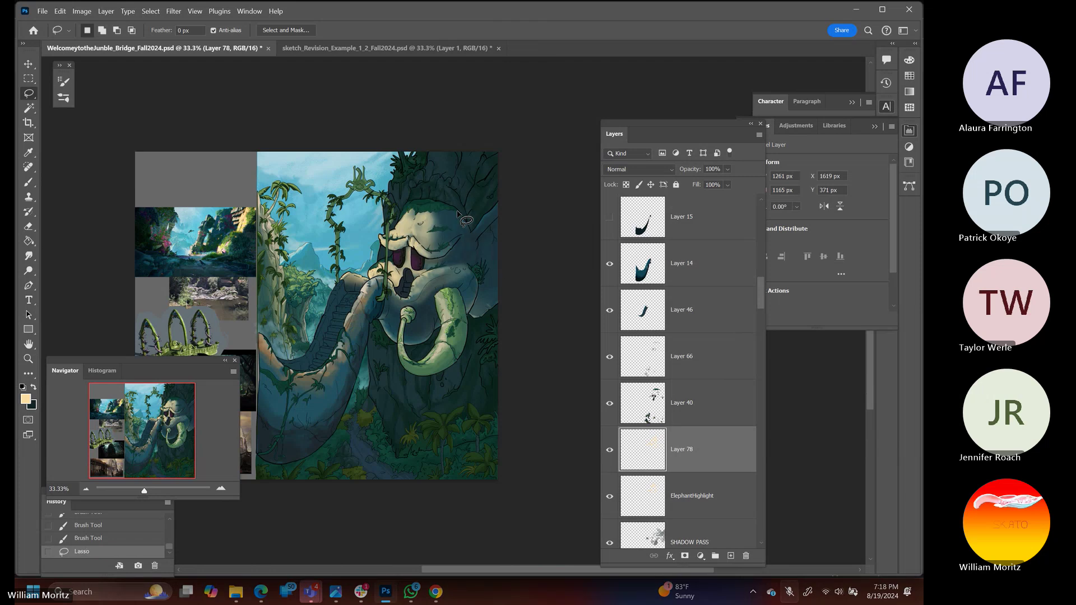
{"action": "left_click", "coordinate": [611, 451]}
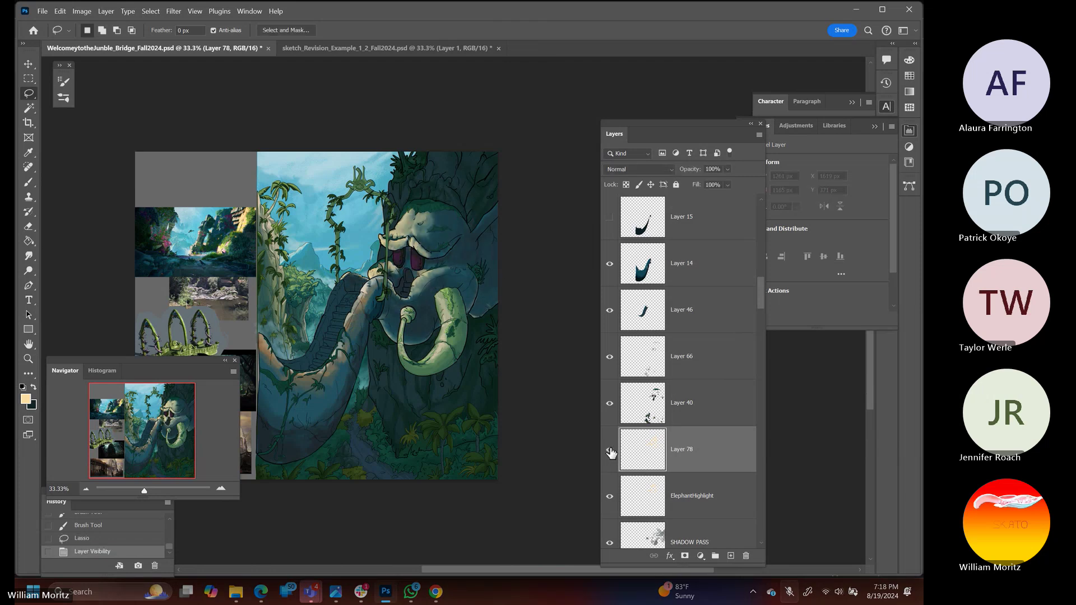
{"action": "left_click", "coordinate": [611, 451]}
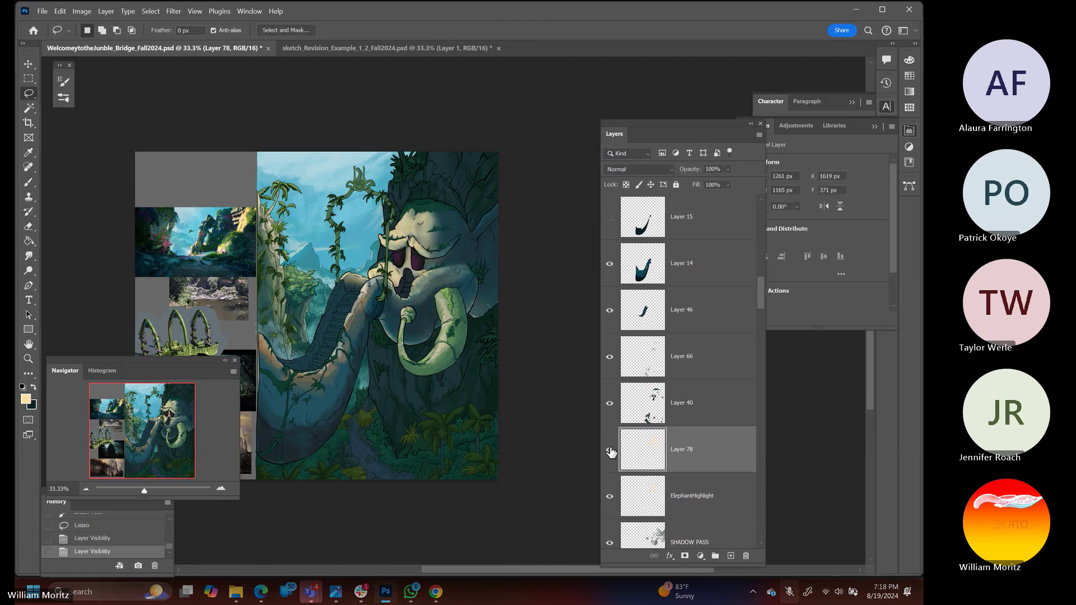
Try blend modes such as Dissolve, Linear Burn and Color Dodge on Layer 78 and set it to Overlay
{"action": "left_click", "coordinate": [652, 169]}
{"action": "left_click", "coordinate": [640, 178]}
{"action": "key", "text": "Down"}
{"action": "key", "text": "Down"}
{"action": "key", "text": "Down"}
{"action": "key", "text": "Down"}
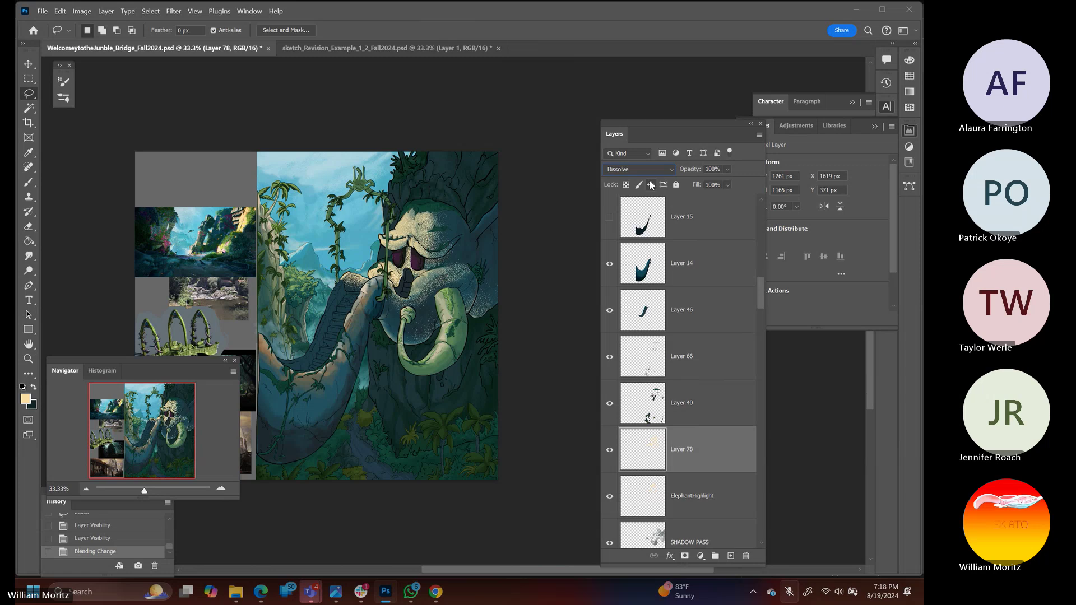
{"action": "key", "text": "Down"}
{"action": "key", "text": "Down"}
{"action": "key", "text": "Down"}
{"action": "key", "text": "Down"}
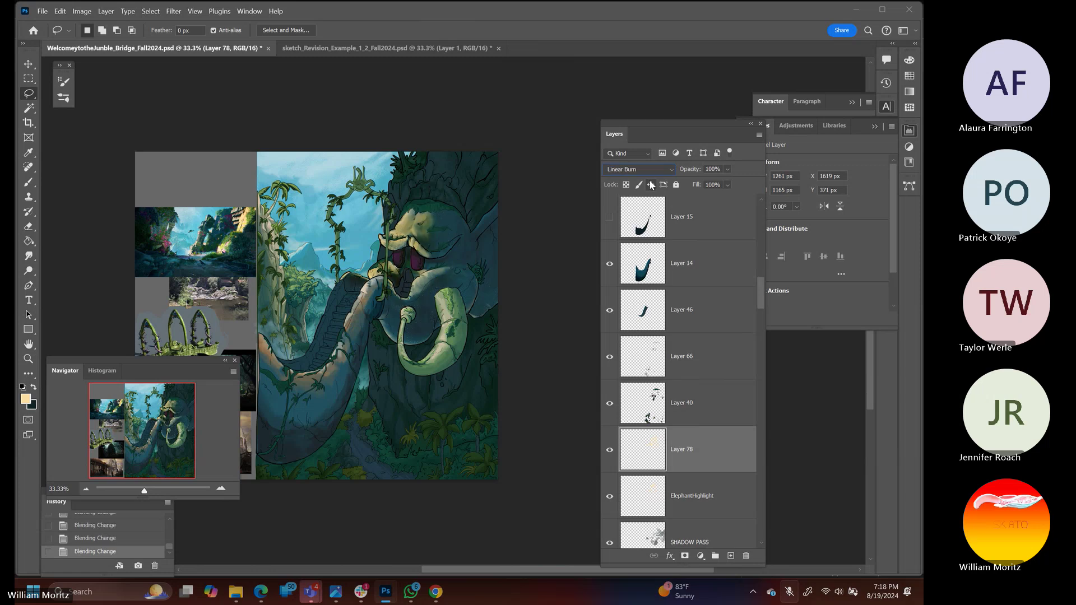
{"action": "key", "text": "Down"}
{"action": "key", "text": "Down"}
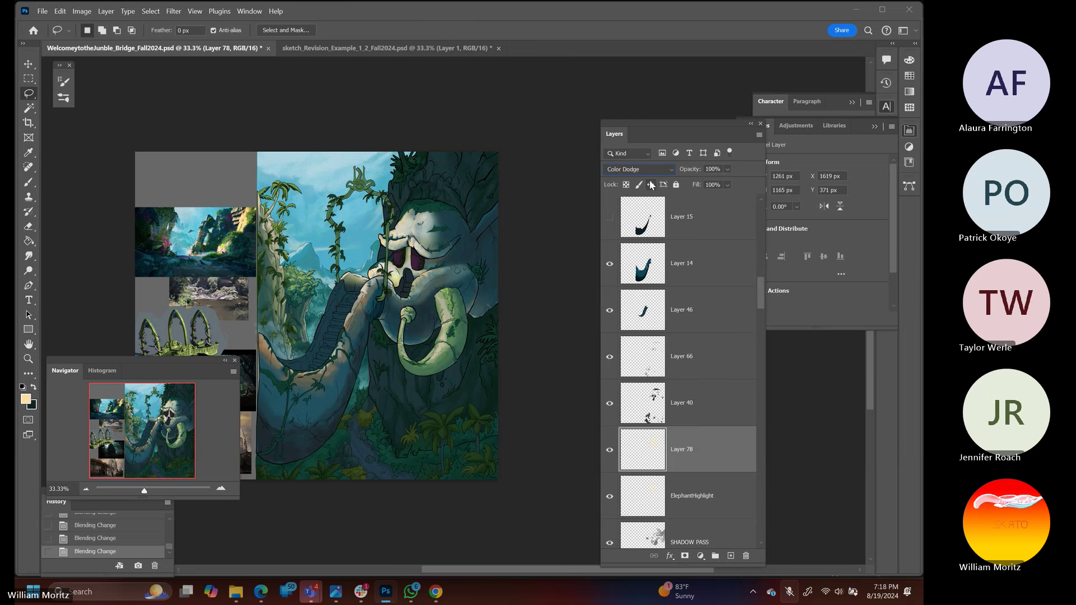
{"action": "key", "text": "Down"}
{"action": "key", "text": "Down"}
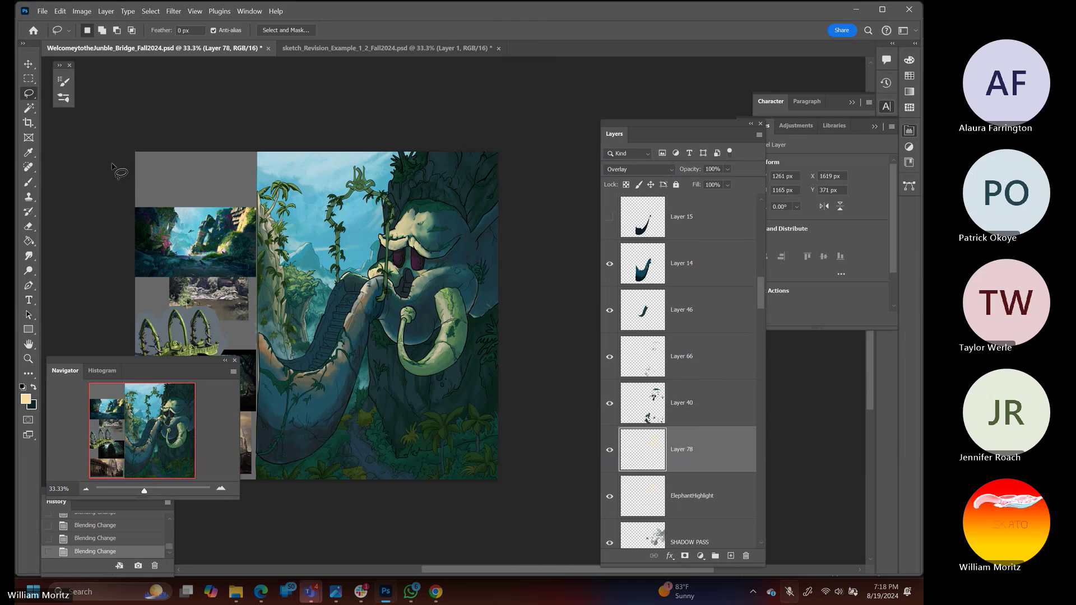
Sample a teal from the elephant's face near the eye sockets as the brush colour
{"action": "key", "text": "i"}
{"action": "left_click", "coordinate": [409, 264]}
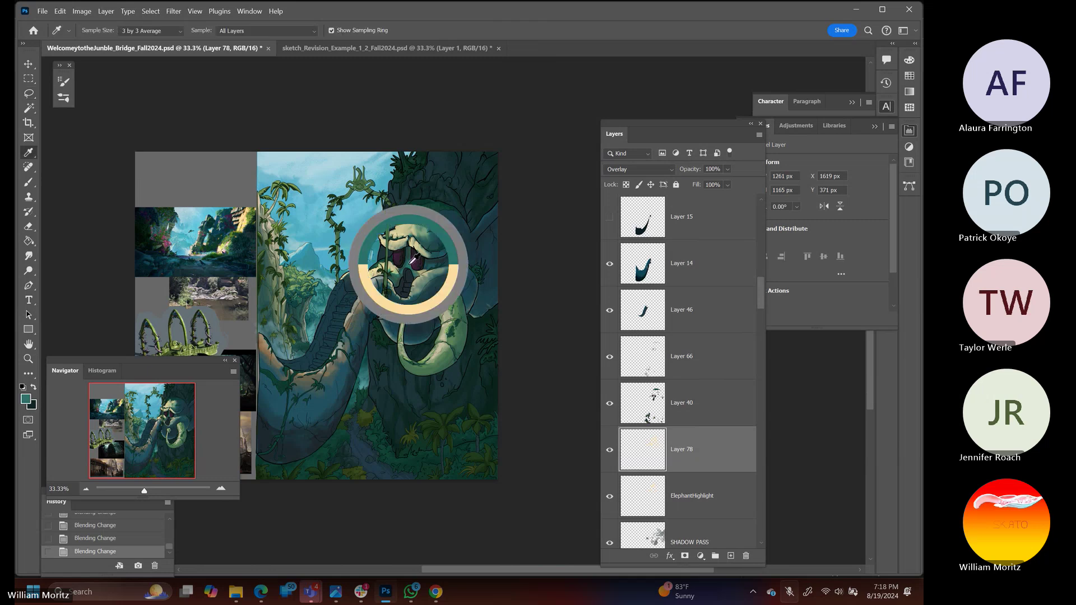
{"action": "key", "text": "b"}
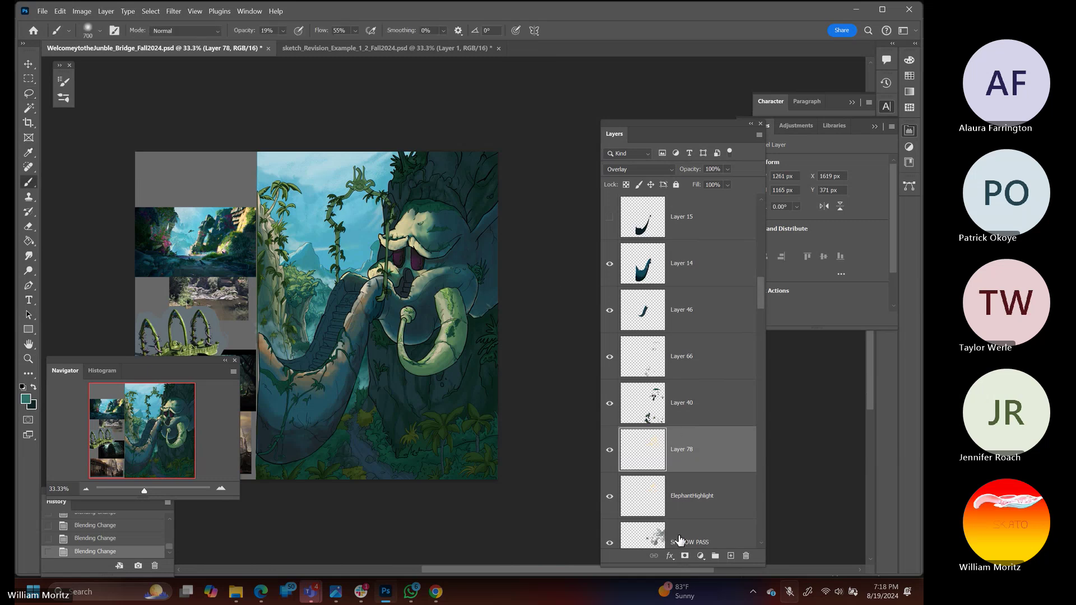
Load the MIDTONE layer's outline as a selection and add a new layer directly above SHADOW PASS
{"action": "scroll", "coordinate": [675, 525], "scroll_direction": "down", "scroll_amount": 1}
{"action": "left_click_drag", "start_coordinate": [676, 525], "coordinate": [652, 535]}
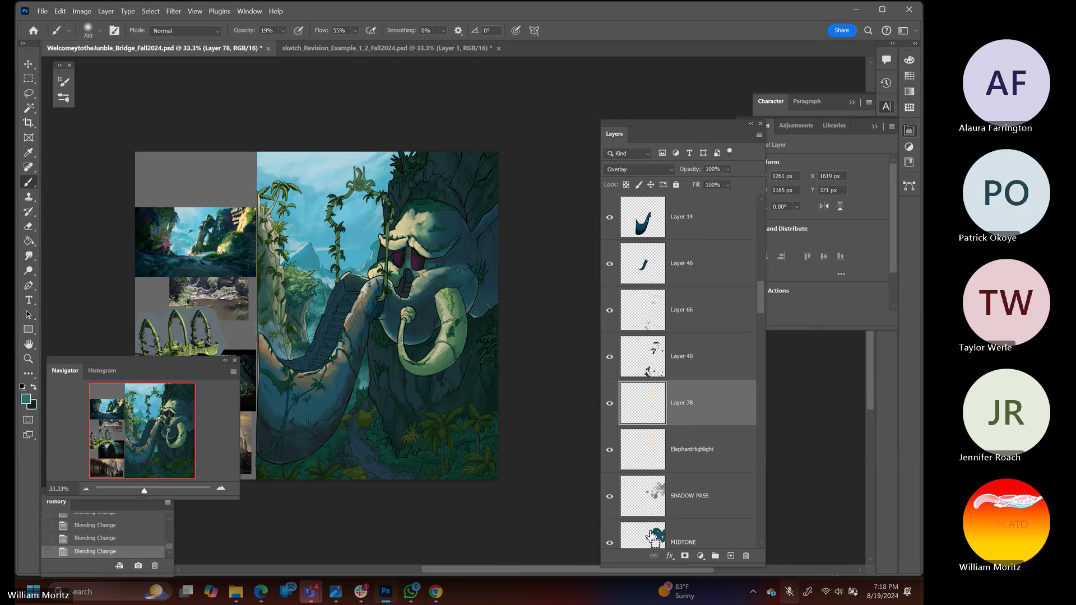
{"action": "left_click", "coordinate": [652, 535], "text": "ctrl"}
{"action": "left_click", "coordinate": [695, 496]}
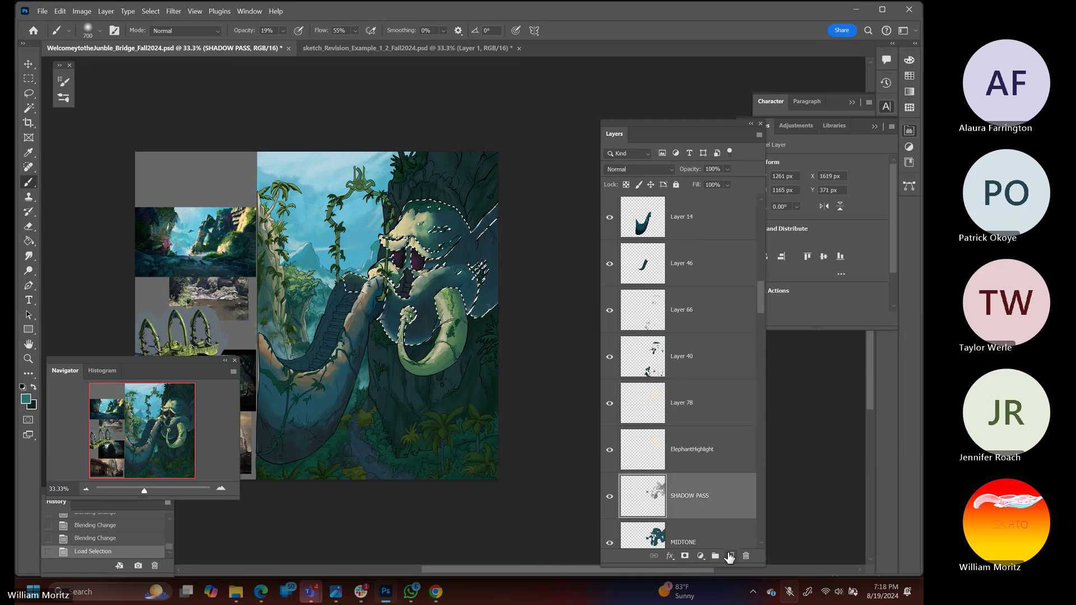
{"action": "left_click", "coordinate": [731, 555]}
Paint soft teal shading inside the selection over the elephant's cheek, mouth area and forehead, with brush sizes between 800 and 90
{"action": "key", "text": "bracketright"}
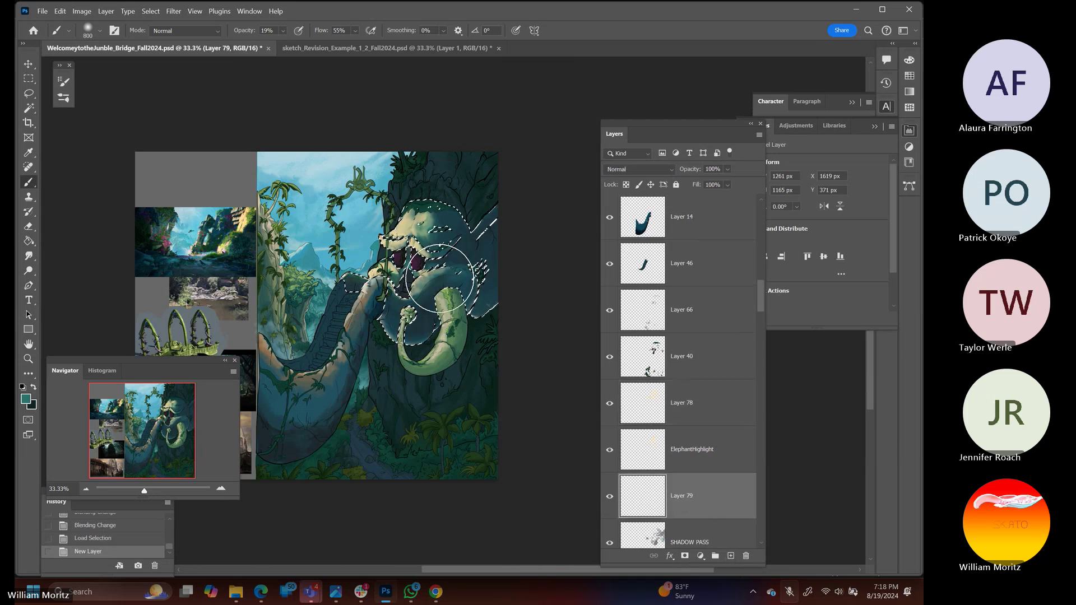
{"action": "mouse_move", "coordinate": [440, 278]}
{"action": "left_mouse_down"}
{"action": "mouse_move", "coordinate": [426, 247]}
{"action": "mouse_move", "coordinate": [460, 263]}
{"action": "mouse_move", "coordinate": [449, 277]}
{"action": "left_mouse_up"}
{"action": "key", "text": "bracketleft"}
{"action": "key", "text": "bracketleft"}
{"action": "key", "text": "bracketleft"}
{"action": "key", "text": "bracketleft"}
{"action": "key", "text": "bracketleft"}
{"action": "key", "text": "bracketleft"}
{"action": "key", "text": "bracketleft"}
{"action": "key", "text": "bracketleft"}
{"action": "key", "text": "bracketleft"}
{"action": "key", "text": "bracketleft"}
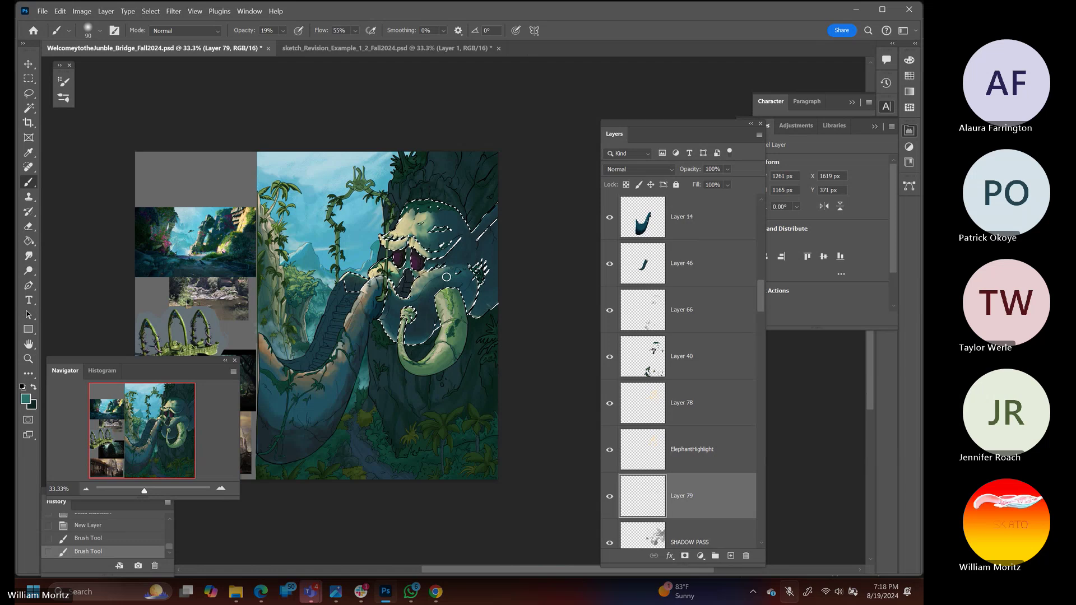
{"action": "left_click", "coordinate": [401, 309]}
{"action": "key", "text": "bracketright"}
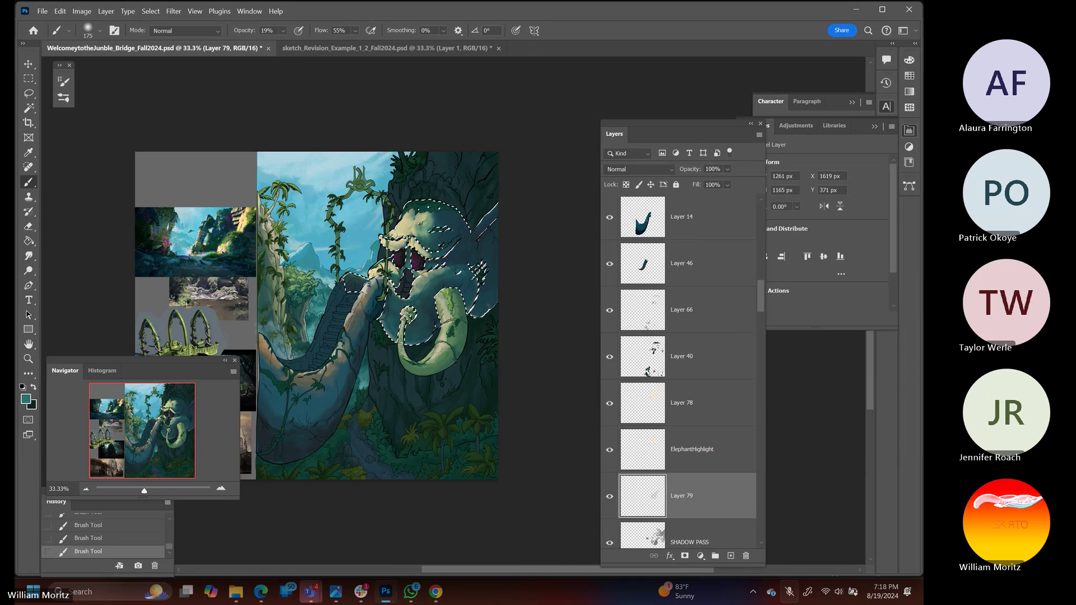
{"action": "left_click_drag", "start_coordinate": [425, 219], "coordinate": [438, 231]}
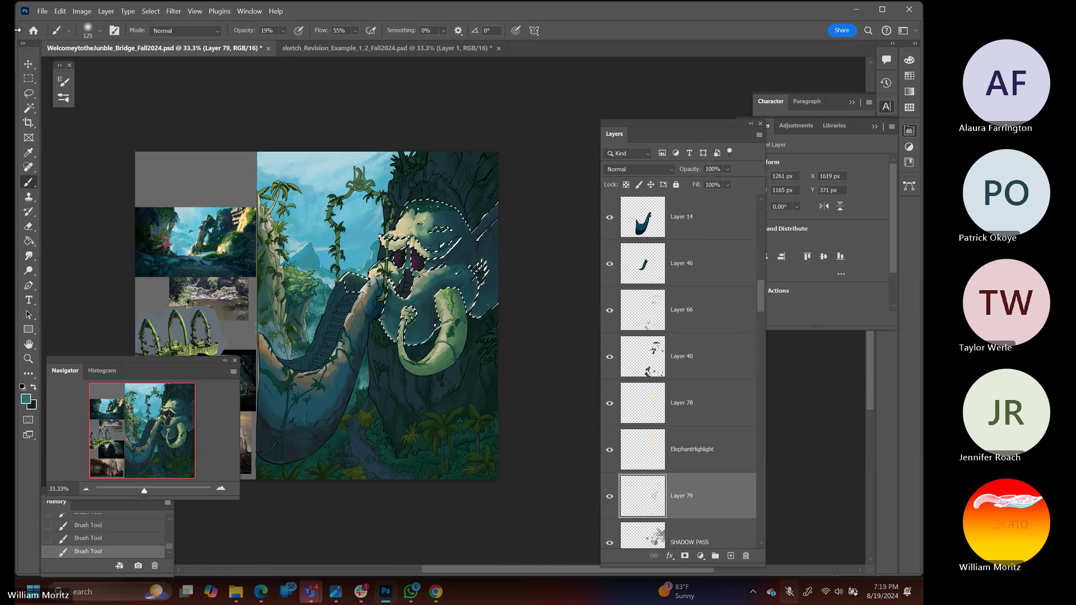
Clear the selection and sample a mossy green from the sunlit foliage in the cliff reference image
{"action": "left_click", "coordinate": [28, 93]}
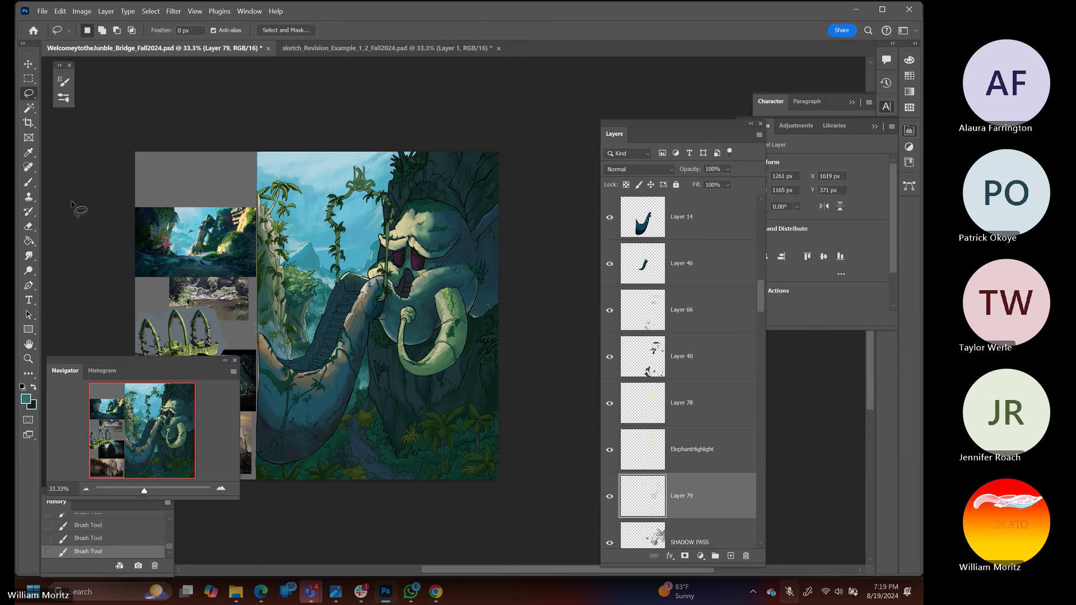
{"action": "left_click", "coordinate": [68, 201]}
{"action": "key", "text": "i"}
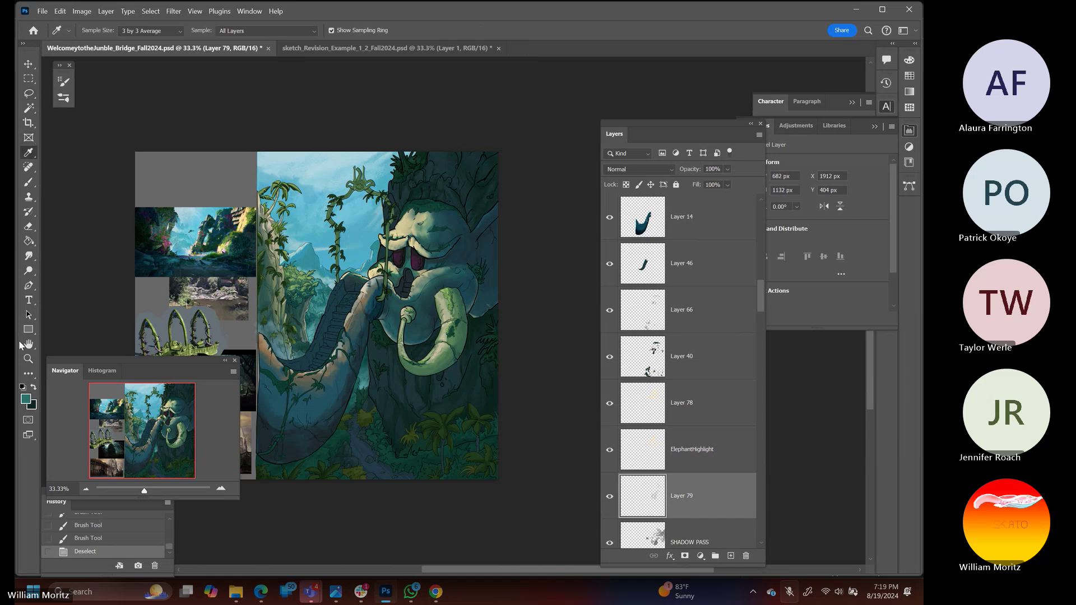
{"action": "left_click", "coordinate": [28, 359]}
{"action": "left_click", "coordinate": [223, 237]}
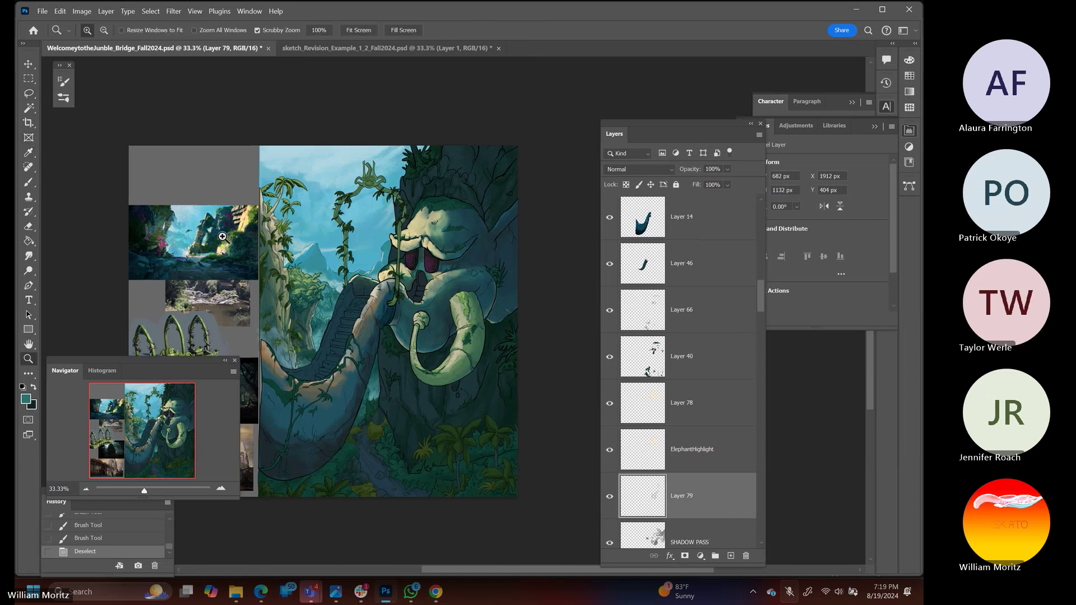
{"action": "left_click", "coordinate": [223, 237]}
{"action": "key", "text": "i"}
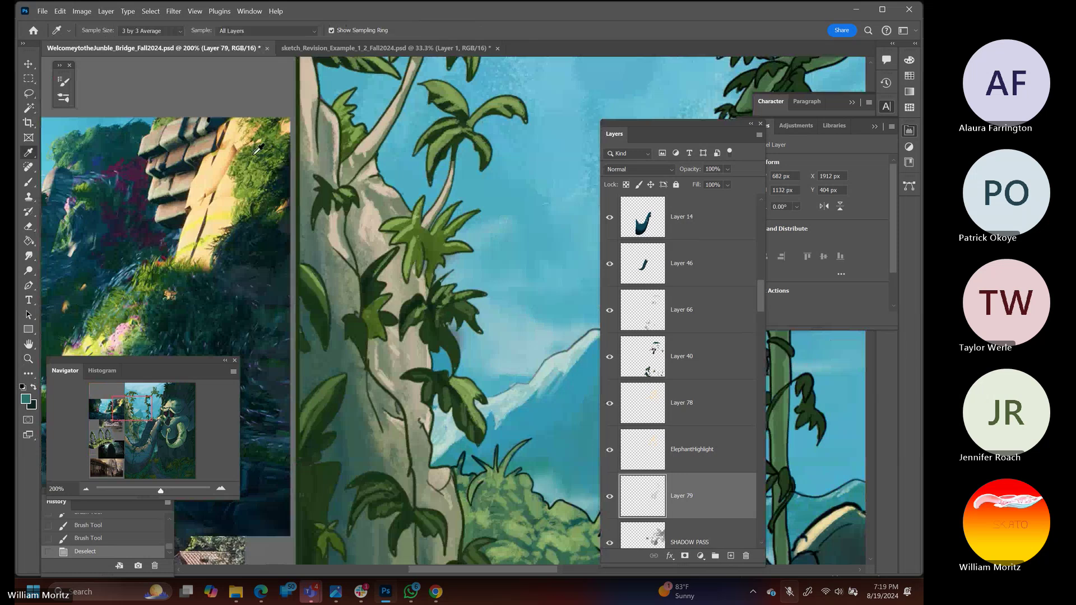
{"action": "left_click", "coordinate": [257, 172]}
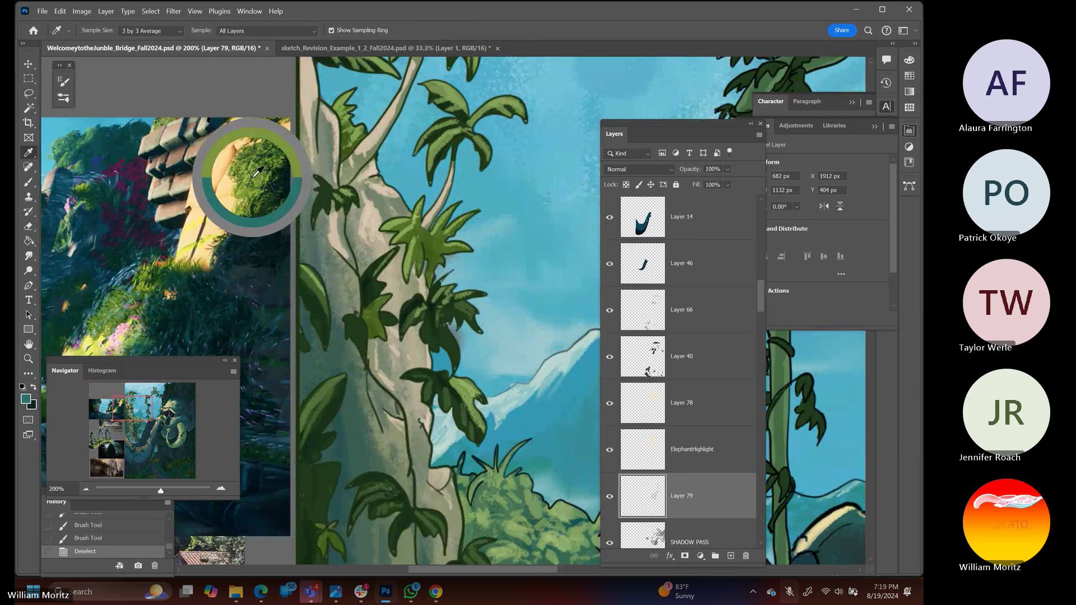
Load Layer 40's moss and socket shapes as a selection and add a new layer directly above Layer 40
{"action": "left_click", "coordinate": [28, 359]}
{"action": "left_click", "coordinate": [405, 303], "text": "alt"}
{"action": "left_click", "coordinate": [179, 225]}
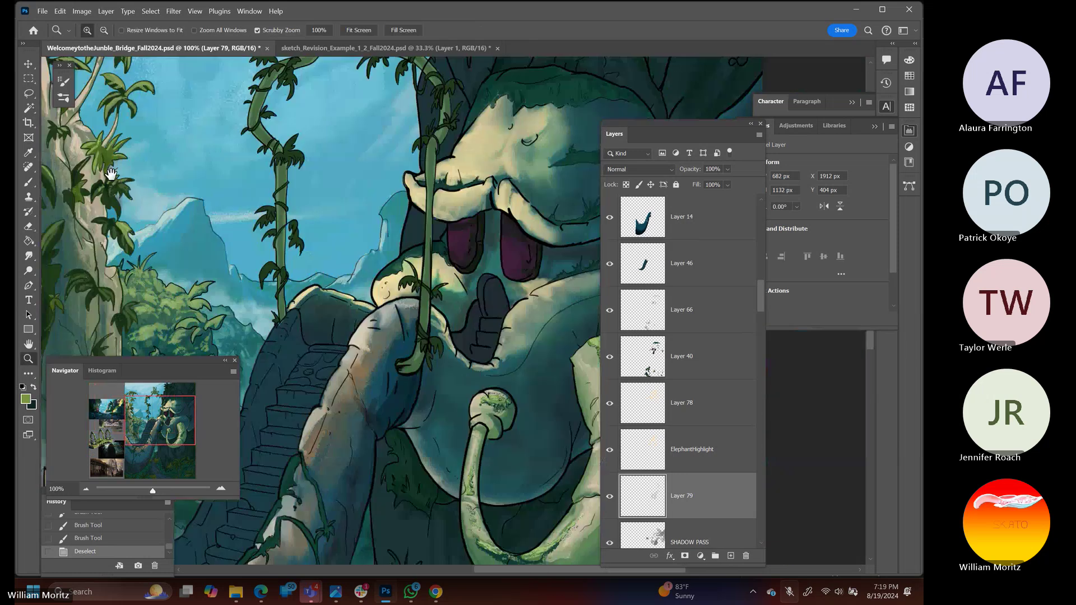
{"action": "key", "text": "v"}
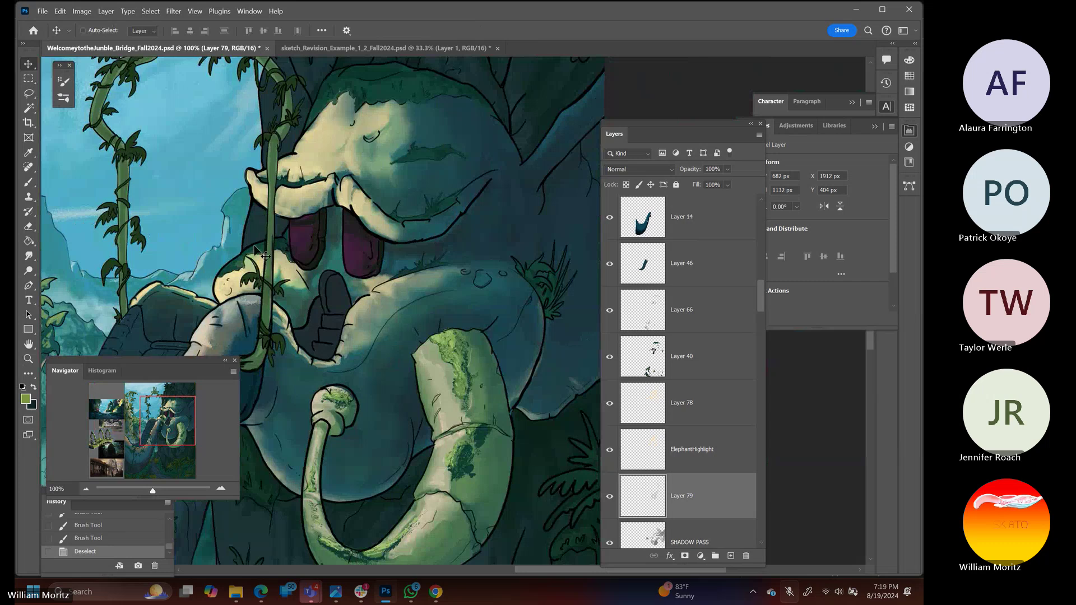
{"action": "left_click", "coordinate": [626, 370]}
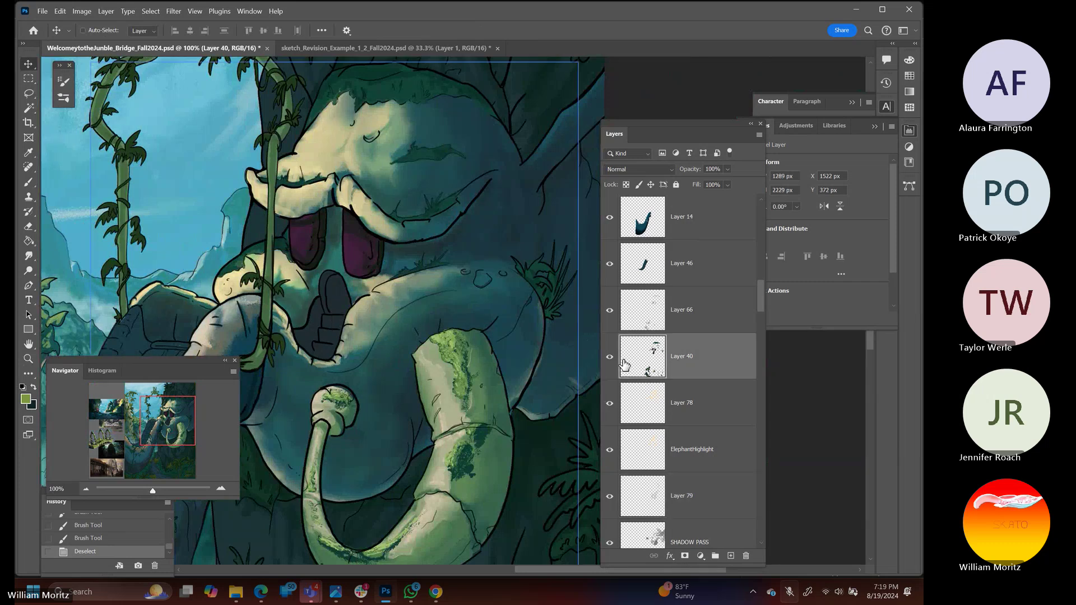
{"action": "left_click", "coordinate": [626, 364], "text": "ctrl"}
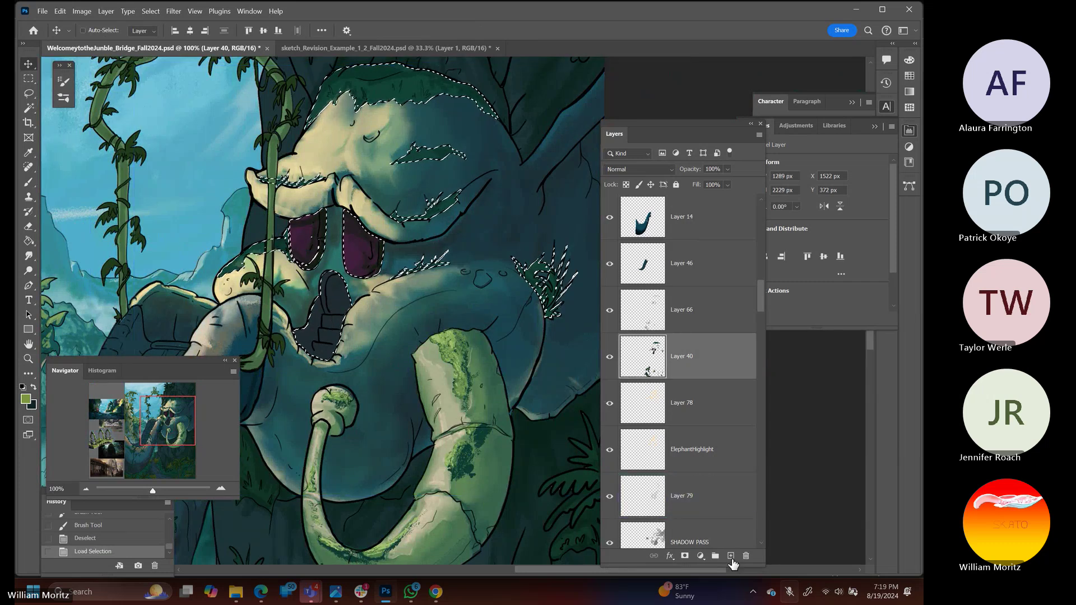
{"action": "left_click", "coordinate": [732, 557]}
Choose the KYLE Ultimate Charcoal Pencil 25px Med2 brush at size 10 and try green strokes on the grass tuft beside the cheek
{"action": "key", "text": "b"}
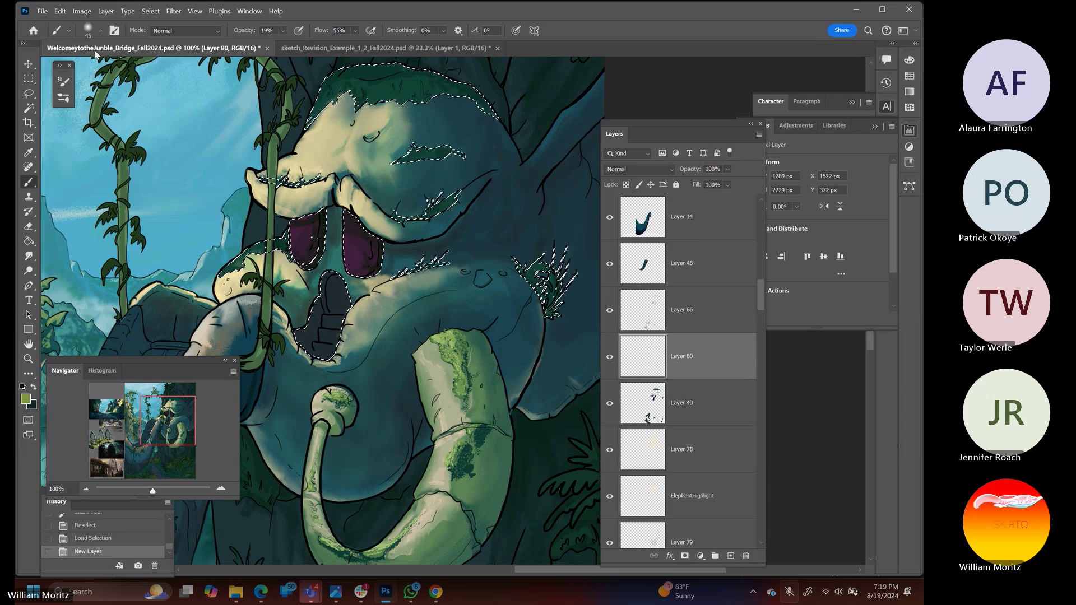
{"action": "left_click", "coordinate": [100, 31]}
{"action": "scroll", "coordinate": [123, 318], "scroll_direction": "down", "scroll_amount": 4}
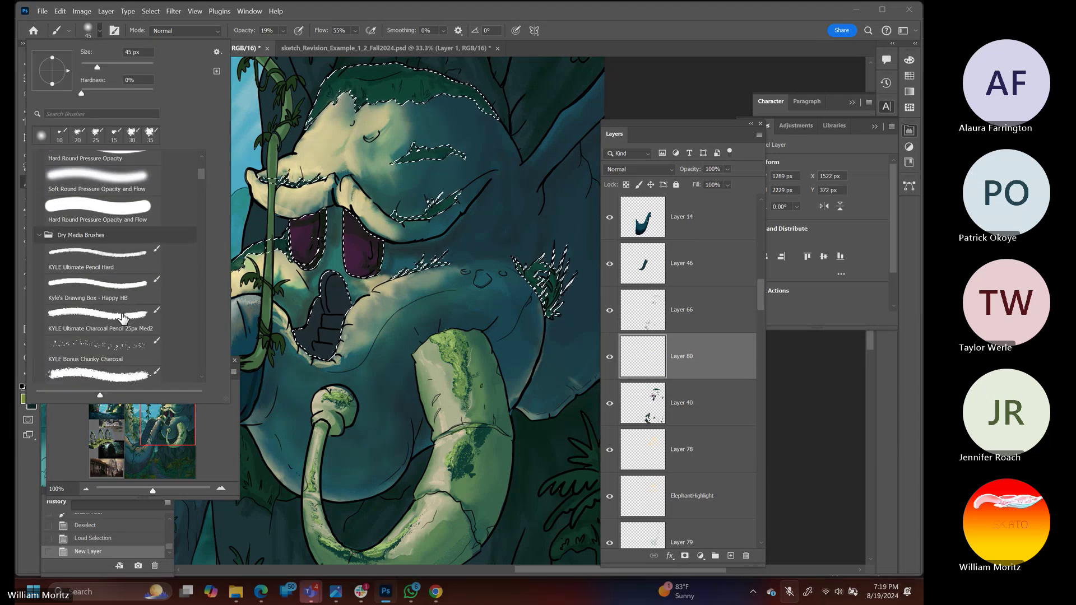
{"action": "double_click", "coordinate": [124, 317]}
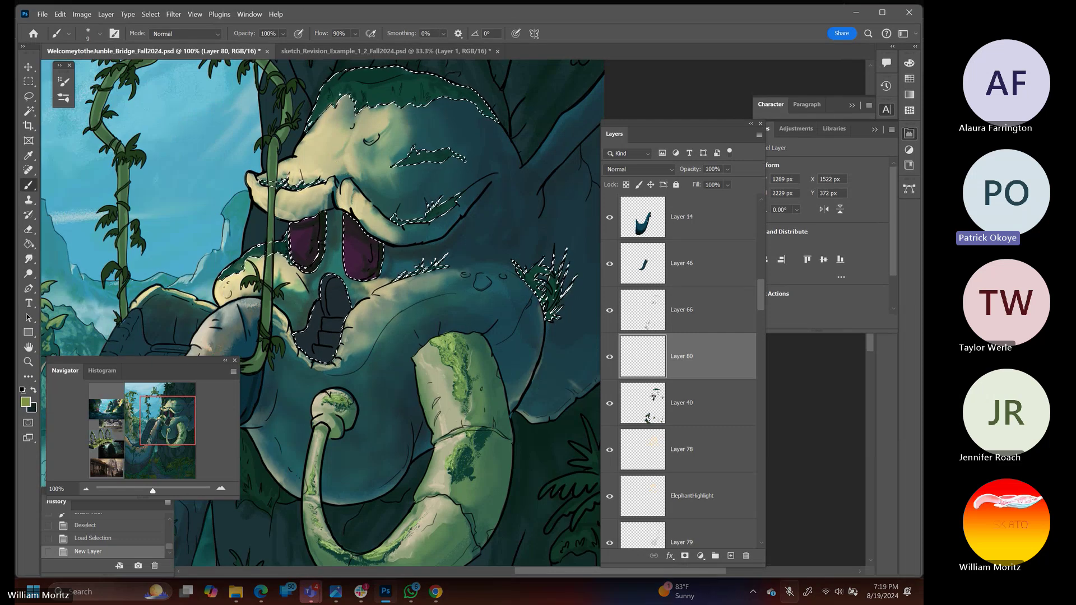
{"action": "key", "text": "bracketright"}
{"action": "key", "text": "bracketright"}
{"action": "left_click_drag", "start_coordinate": [546, 263], "coordinate": [558, 309]}
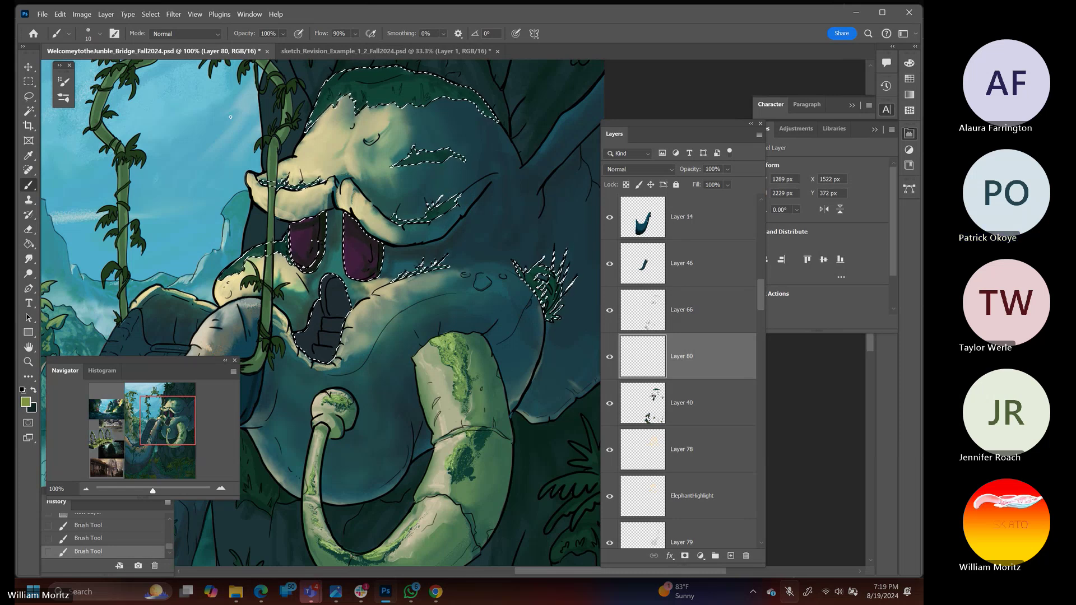
Switch to the Teams meeting, unmute the microphone and return to the Photoshop painting
{"action": "left_click", "coordinate": [312, 595]}
{"action": "left_click", "coordinate": [307, 507]}
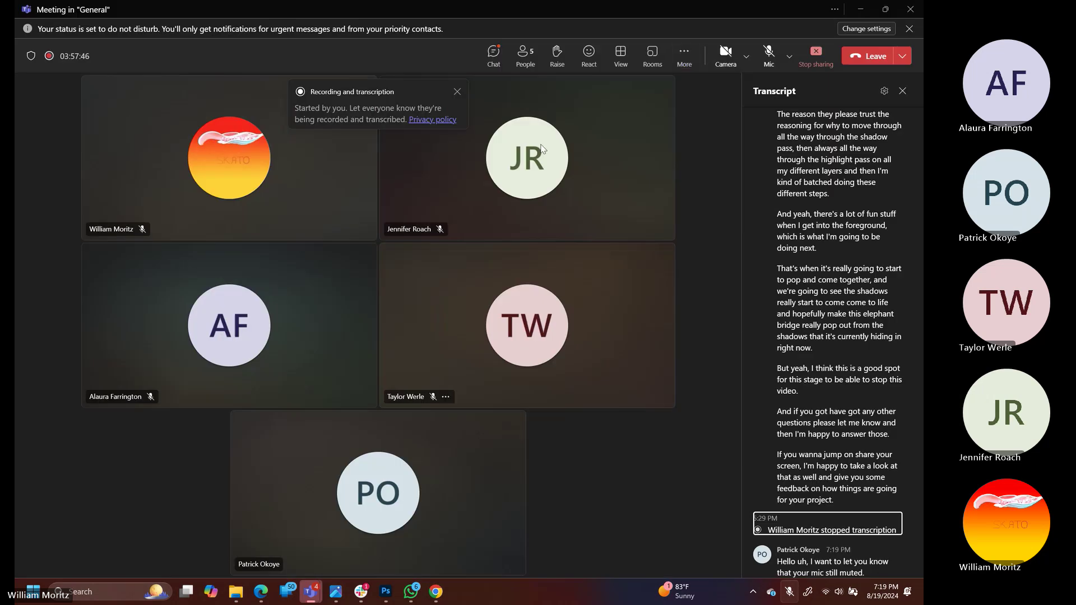
{"action": "left_click", "coordinate": [767, 53]}
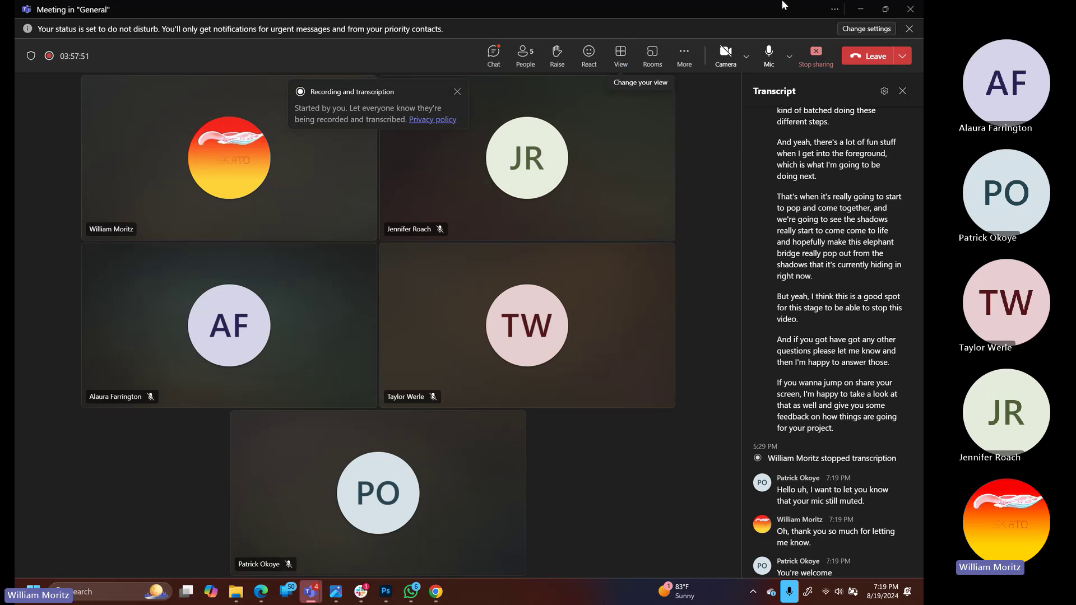
{"action": "left_click", "coordinate": [857, 10]}
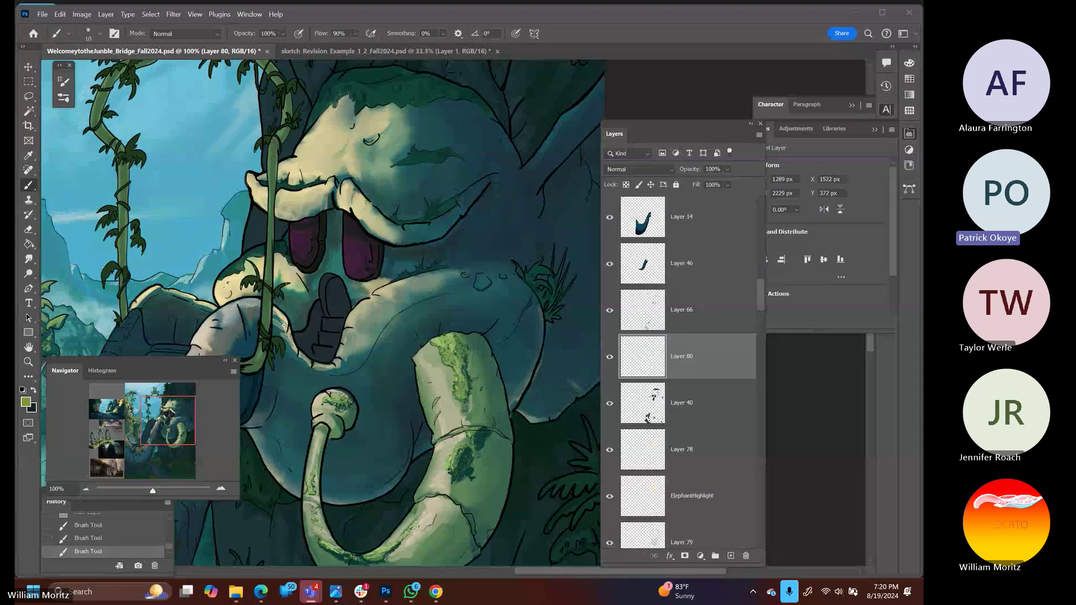
Clear the selection and examine the elephant's head from the wider composition down to the face at 200%
{"action": "key", "text": "ctrl+shift+d"}
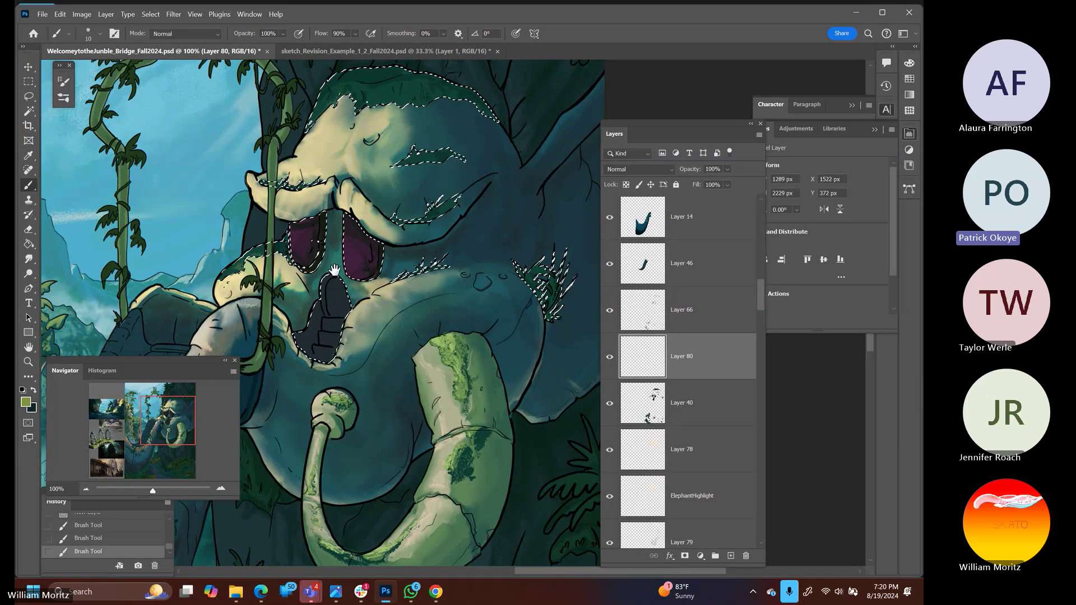
{"action": "left_click", "coordinate": [28, 96]}
{"action": "key", "text": "ctrl+d"}
{"action": "left_click_drag", "start_coordinate": [185, 137], "coordinate": [228, 154]}
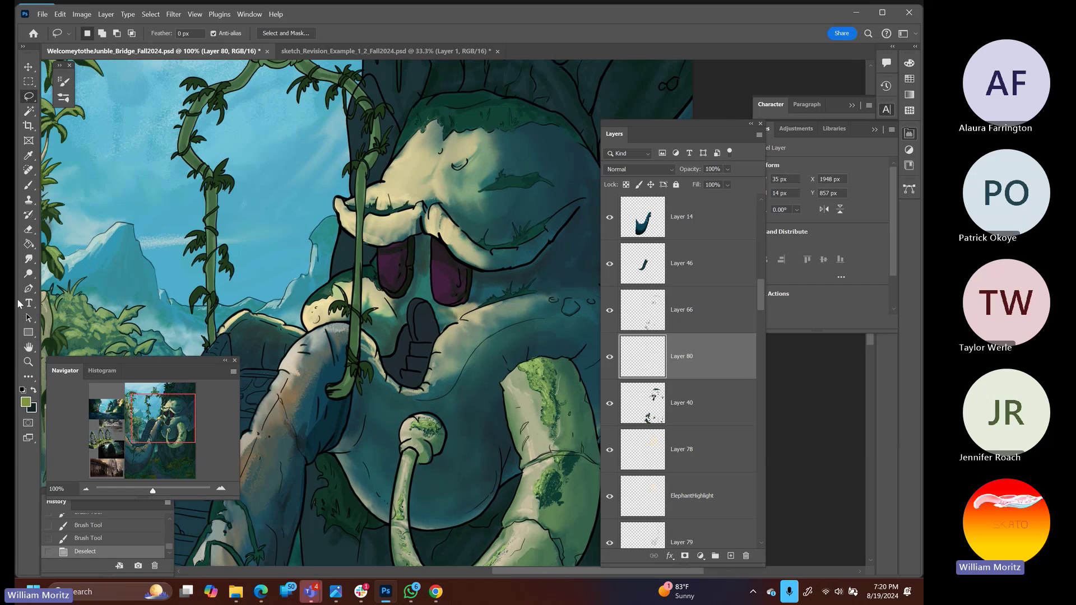
{"action": "left_click", "coordinate": [28, 361]}
{"action": "left_click", "coordinate": [418, 250], "text": "alt"}
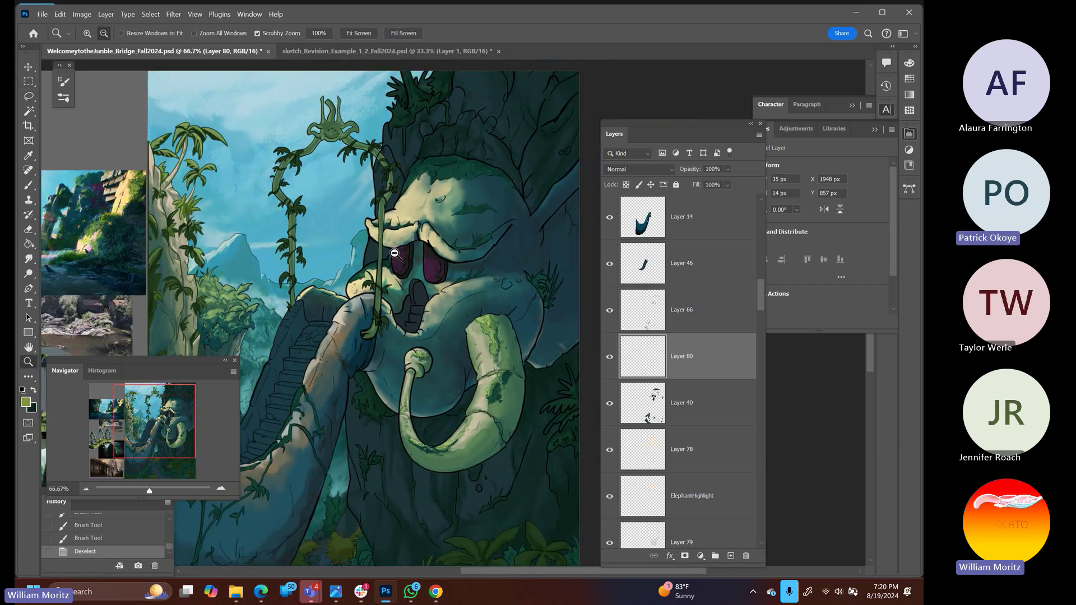
{"action": "left_click", "coordinate": [400, 242], "text": "alt"}
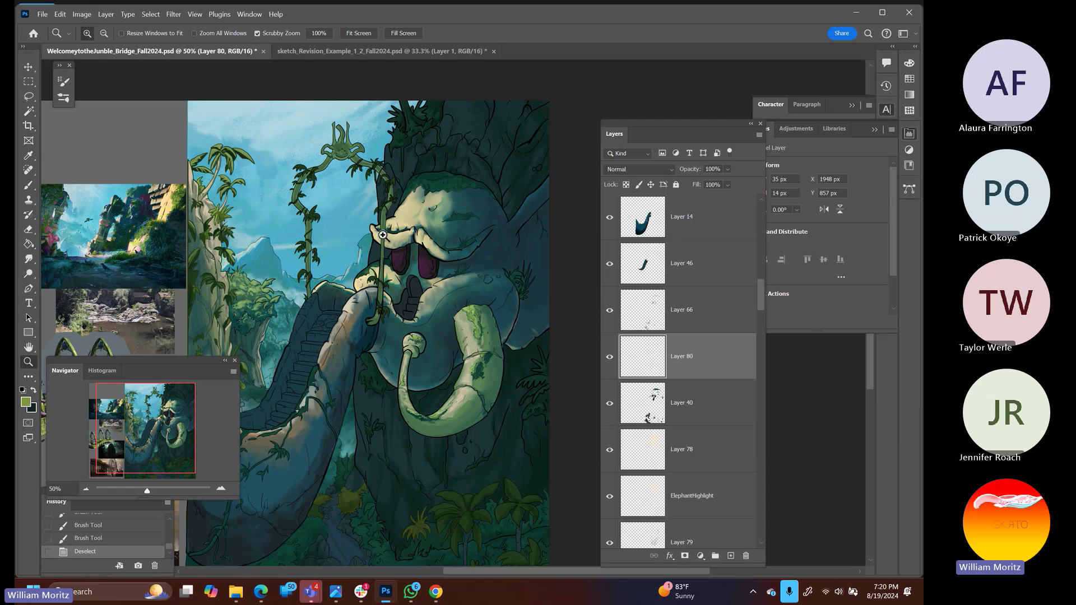
{"action": "left_click", "coordinate": [385, 242]}
{"action": "left_click", "coordinate": [378, 250]}
{"action": "left_click", "coordinate": [370, 279]}
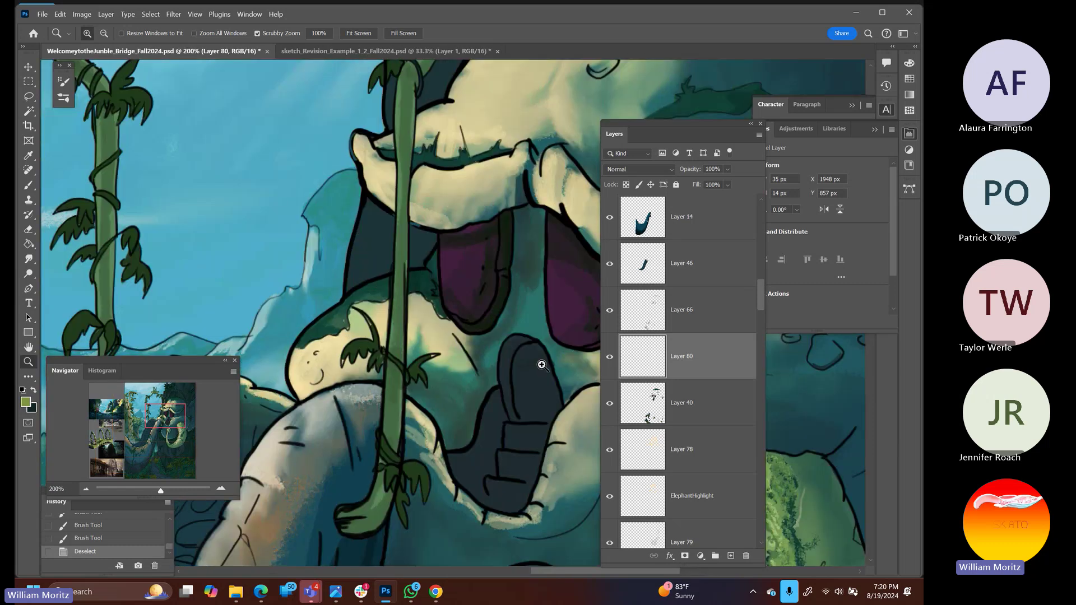
Reload Layer 40's outline as a selection and try green strokes on the moss patch over the elephant's cheek
{"action": "key", "text": "b"}
{"action": "left_click", "coordinate": [643, 409], "text": "ctrl"}
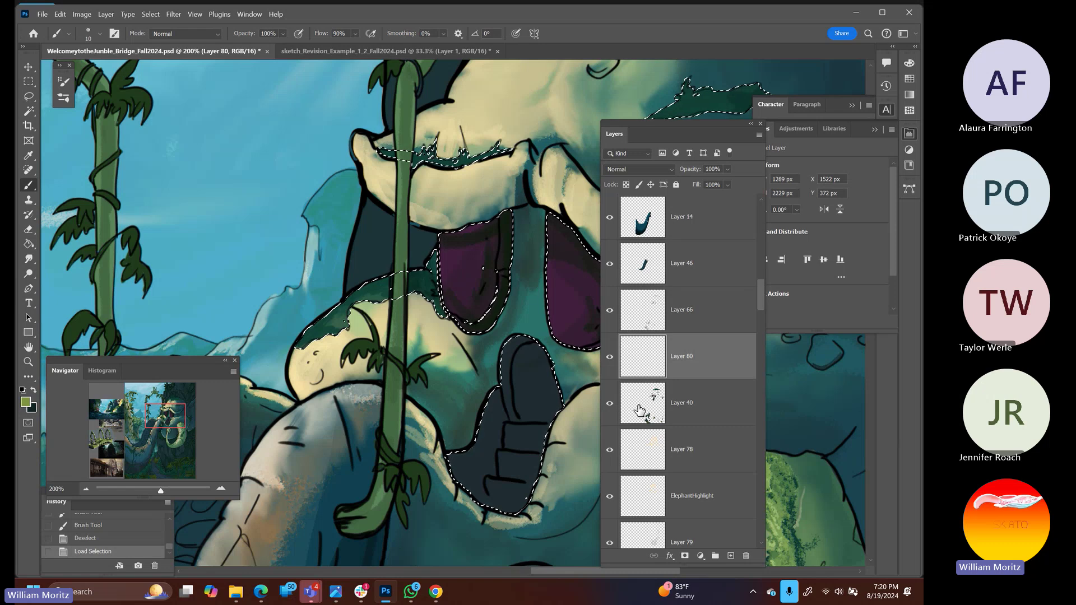
{"action": "key", "text": "bracketleft"}
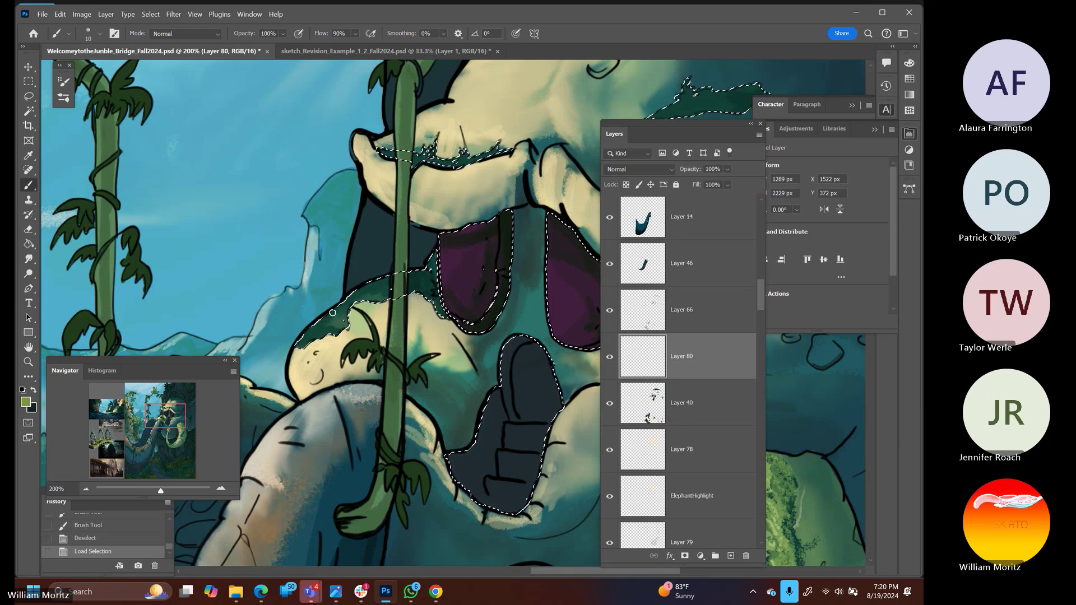
{"action": "mouse_move", "coordinate": [307, 337]}
{"action": "left_mouse_down"}
{"action": "mouse_move", "coordinate": [333, 315]}
{"action": "mouse_move", "coordinate": [305, 340]}
{"action": "left_mouse_up"}
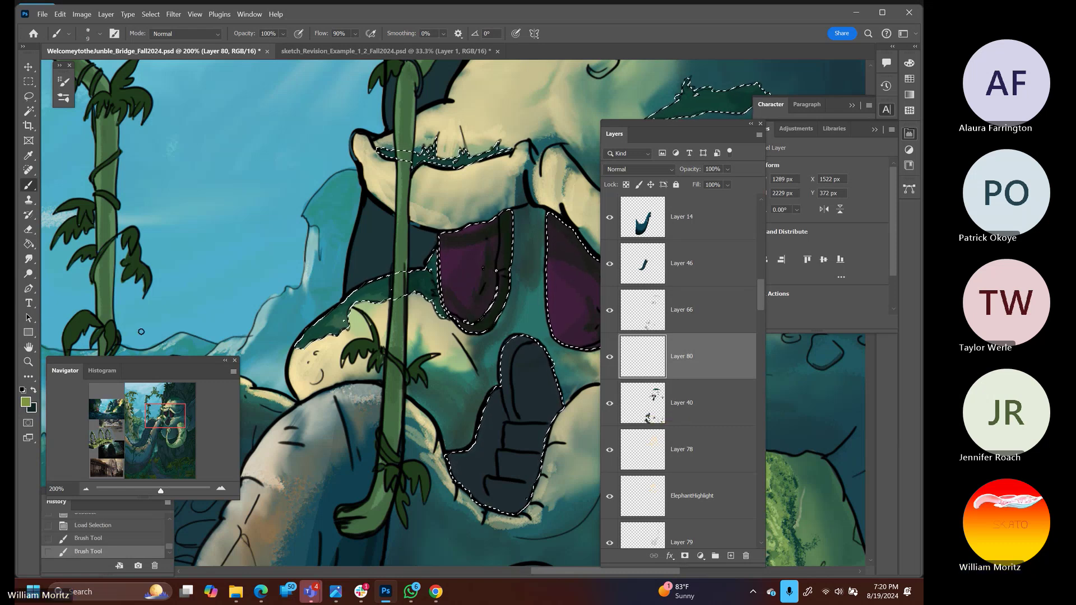
Move Layer 80 above Layer 66 and compare the painting with Layer 80 hidden and shown
{"action": "left_click_drag", "start_coordinate": [649, 354], "coordinate": [617, 313]}
{"action": "left_click", "coordinate": [610, 311]}
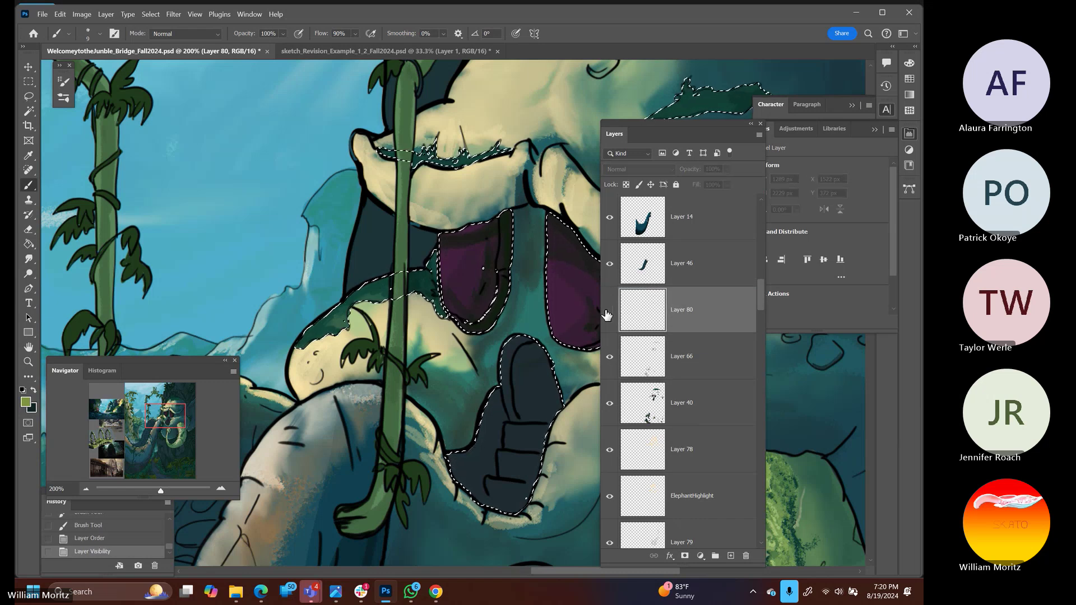
{"action": "left_click", "coordinate": [610, 310]}
Brush green highlights on Layer 80 over the moss on the elephant's cheek and the brow ridge behind the vine
{"action": "left_click_drag", "start_coordinate": [386, 153], "coordinate": [465, 159]}
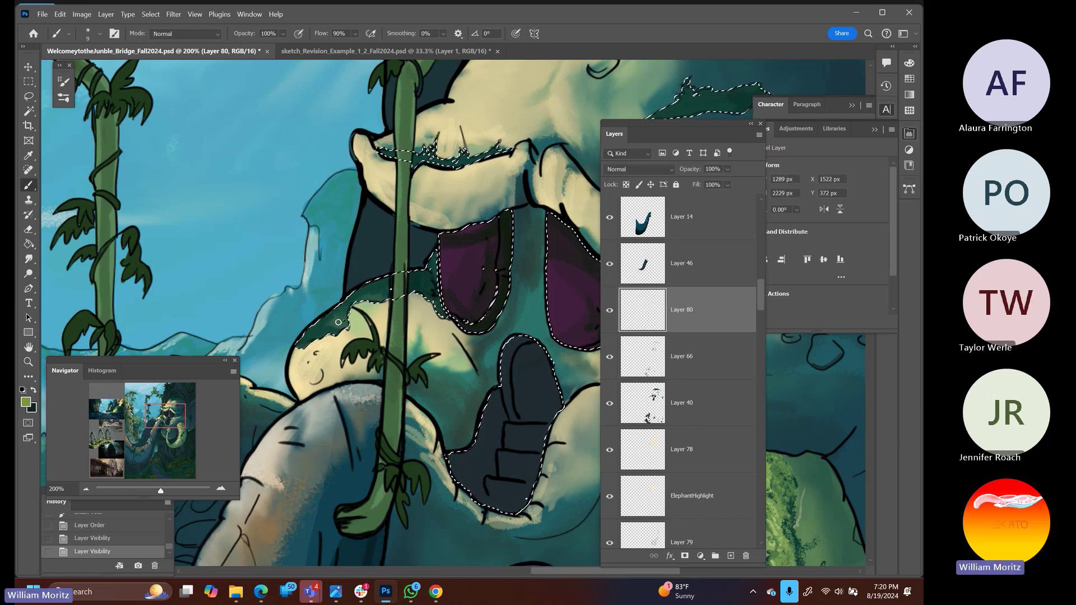
{"action": "left_click_drag", "start_coordinate": [345, 301], "coordinate": [300, 344]}
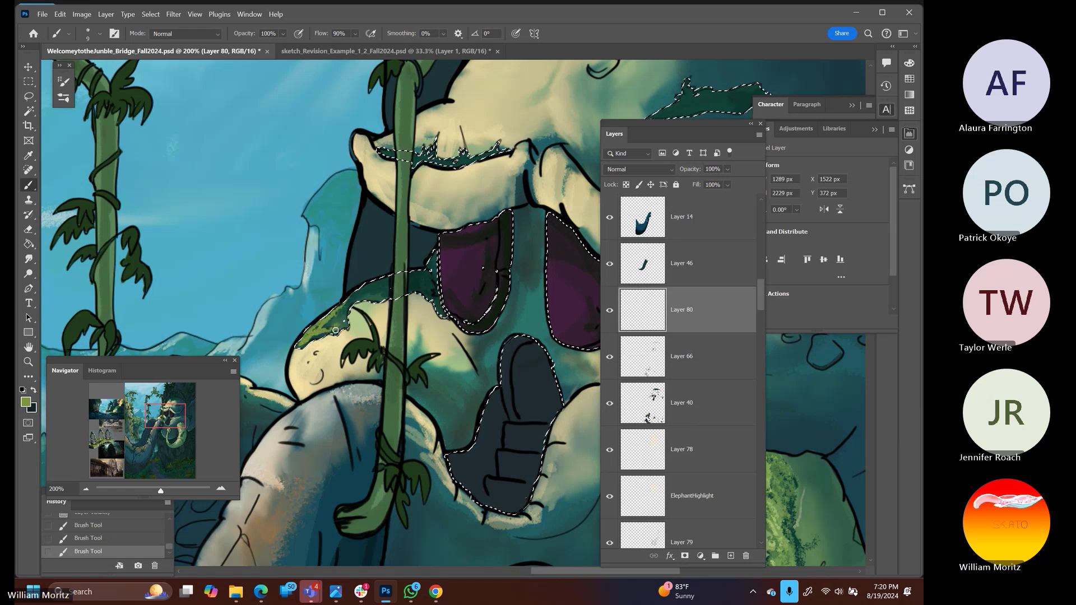
{"action": "mouse_move", "coordinate": [346, 307]}
{"action": "left_mouse_down"}
{"action": "mouse_move", "coordinate": [378, 274]}
{"action": "mouse_move", "coordinate": [386, 284]}
{"action": "mouse_move", "coordinate": [368, 295]}
{"action": "mouse_move", "coordinate": [387, 289]}
{"action": "mouse_move", "coordinate": [368, 298]}
{"action": "mouse_move", "coordinate": [403, 272]}
{"action": "mouse_move", "coordinate": [360, 289]}
{"action": "mouse_move", "coordinate": [387, 276]}
{"action": "mouse_move", "coordinate": [413, 277]}
{"action": "mouse_move", "coordinate": [413, 287]}
{"action": "mouse_move", "coordinate": [419, 266]}
{"action": "mouse_move", "coordinate": [418, 284]}
{"action": "mouse_move", "coordinate": [425, 272]}
{"action": "mouse_move", "coordinate": [430, 284]}
{"action": "mouse_move", "coordinate": [437, 249]}
{"action": "mouse_move", "coordinate": [437, 303]}
{"action": "left_mouse_up"}
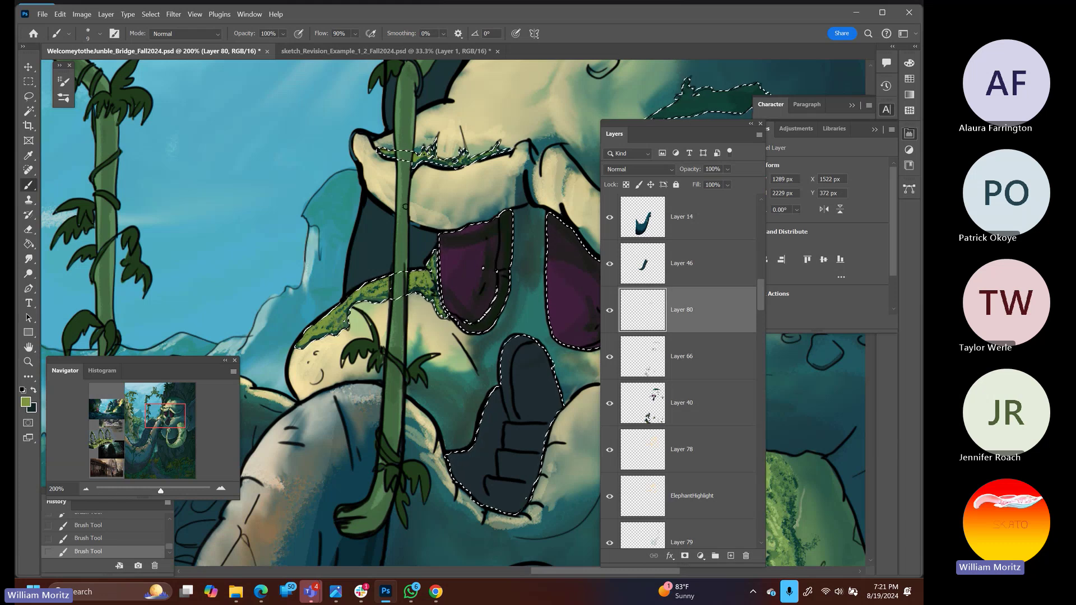
Paint green accents on the moss patch beside the eye and, with a smaller brush, on the tufts along the shaded brow
{"action": "mouse_move", "coordinate": [506, 164]}
{"action": "left_mouse_down"}
{"action": "mouse_move", "coordinate": [359, 224]}
{"action": "mouse_move", "coordinate": [231, 253]}
{"action": "left_mouse_up"}
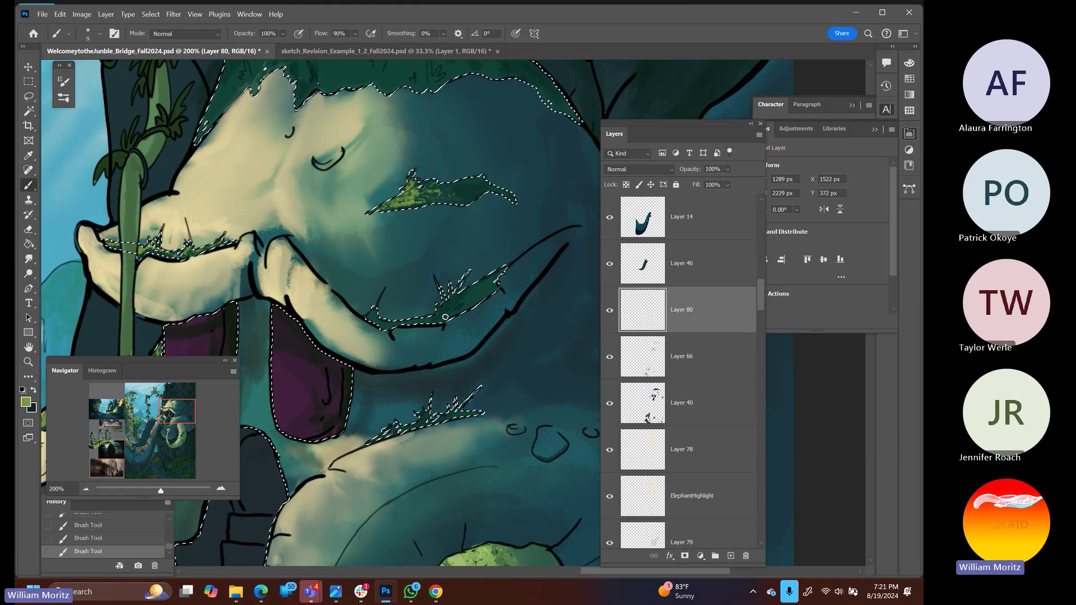
{"action": "key", "text": "bracketleft"}
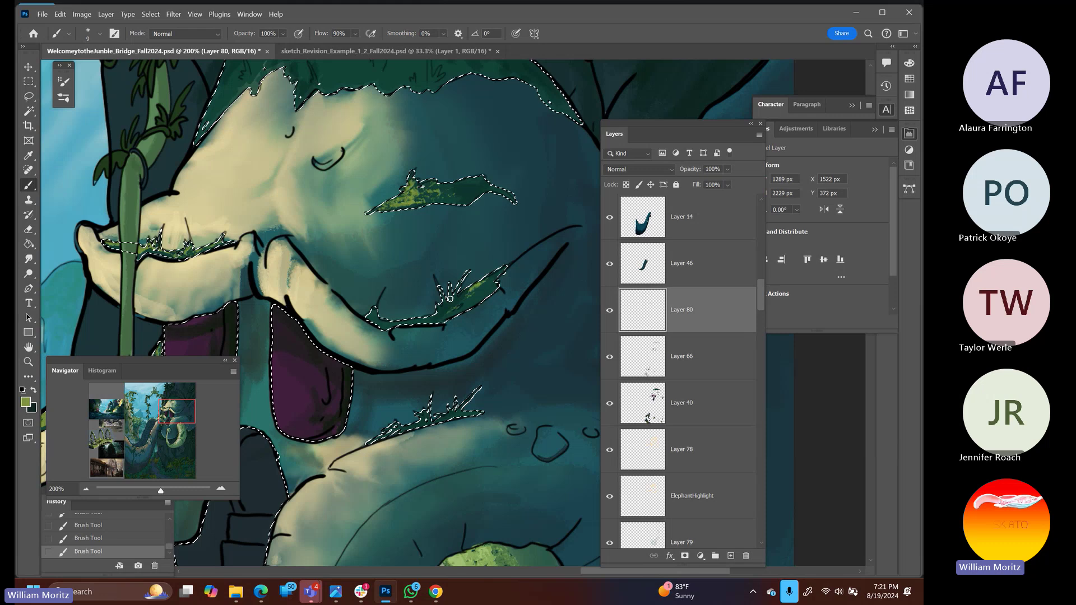
{"action": "mouse_move", "coordinate": [483, 284]}
{"action": "left_mouse_down"}
{"action": "mouse_move", "coordinate": [441, 291]}
{"action": "mouse_move", "coordinate": [450, 309]}
{"action": "left_mouse_up"}
{"action": "key", "text": "bracketleft"}
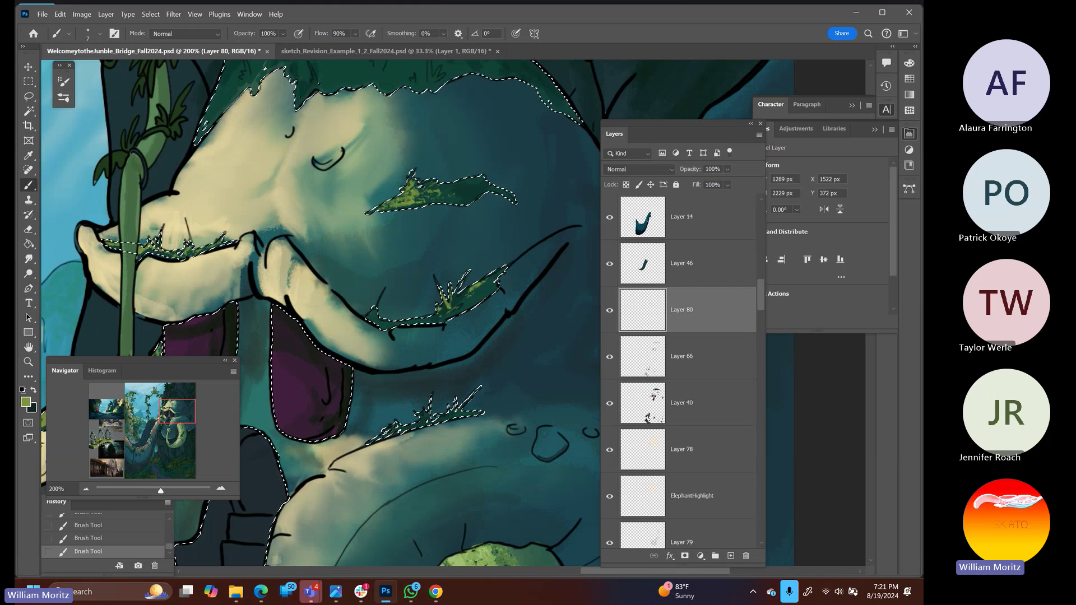
{"action": "left_click_drag", "start_coordinate": [372, 315], "coordinate": [377, 309]}
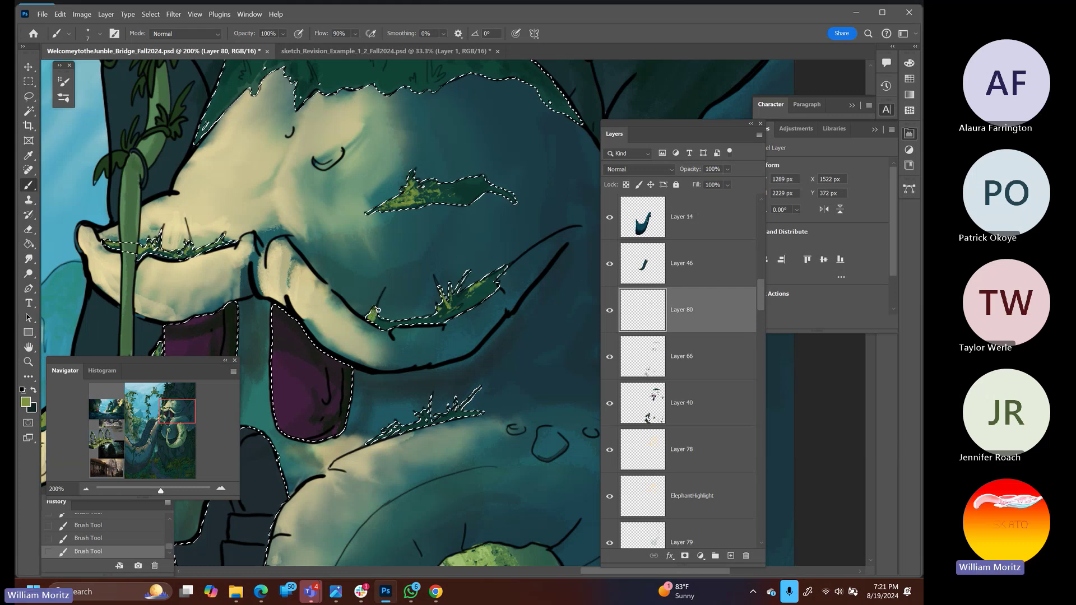
Paint bright green grass strokes along the sunlit edge of the moss cap on the elephant's head
{"action": "left_click_drag", "start_coordinate": [294, 252], "coordinate": [364, 368]}
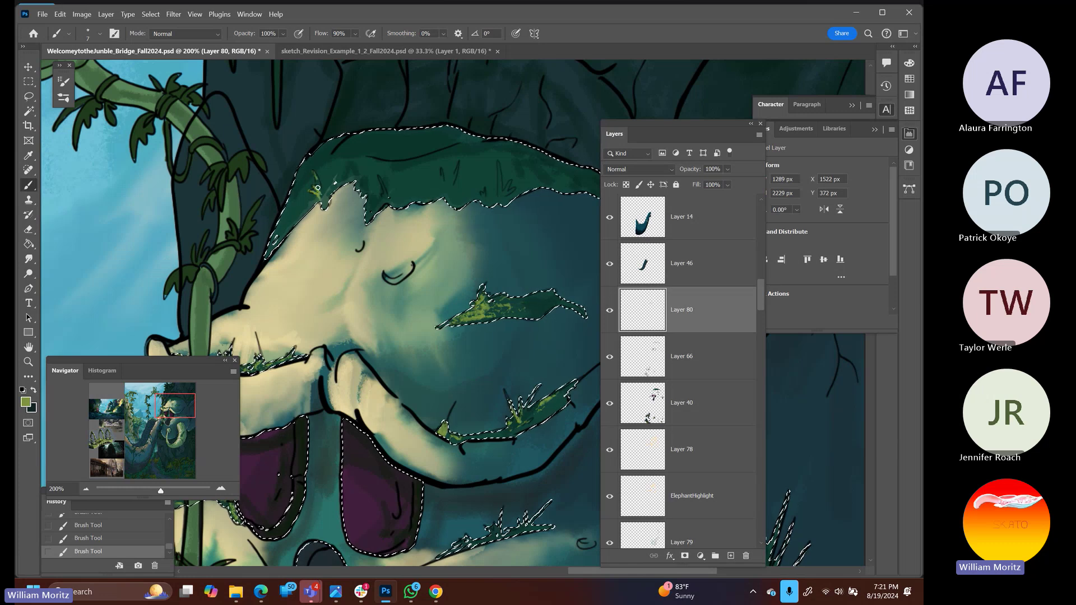
{"action": "mouse_move", "coordinate": [315, 175]}
{"action": "left_mouse_down"}
{"action": "mouse_move", "coordinate": [326, 202]}
{"action": "mouse_move", "coordinate": [353, 173]}
{"action": "left_mouse_up"}
{"action": "left_click_drag", "start_coordinate": [305, 207], "coordinate": [281, 230]}
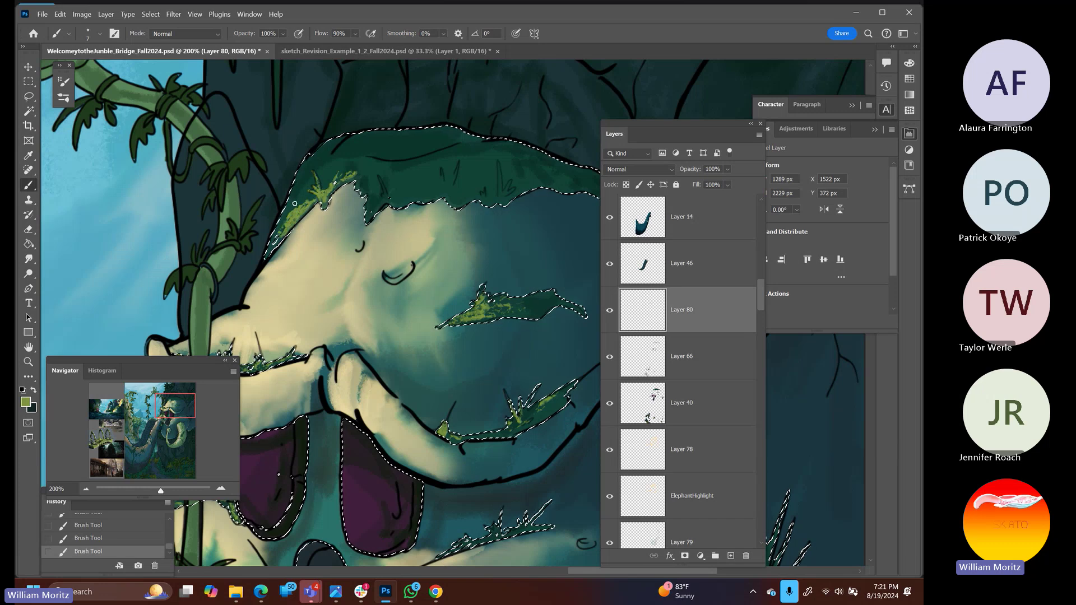
{"action": "mouse_move", "coordinate": [309, 195]}
{"action": "left_mouse_down"}
{"action": "mouse_move", "coordinate": [303, 185]}
{"action": "mouse_move", "coordinate": [309, 194]}
{"action": "mouse_move", "coordinate": [289, 207]}
{"action": "left_mouse_up"}
Enlarge the brush to 15 px and cover the lower band of the head's moss cap with textured bright green
{"action": "left_click_drag", "start_coordinate": [480, 180], "coordinate": [488, 261]}
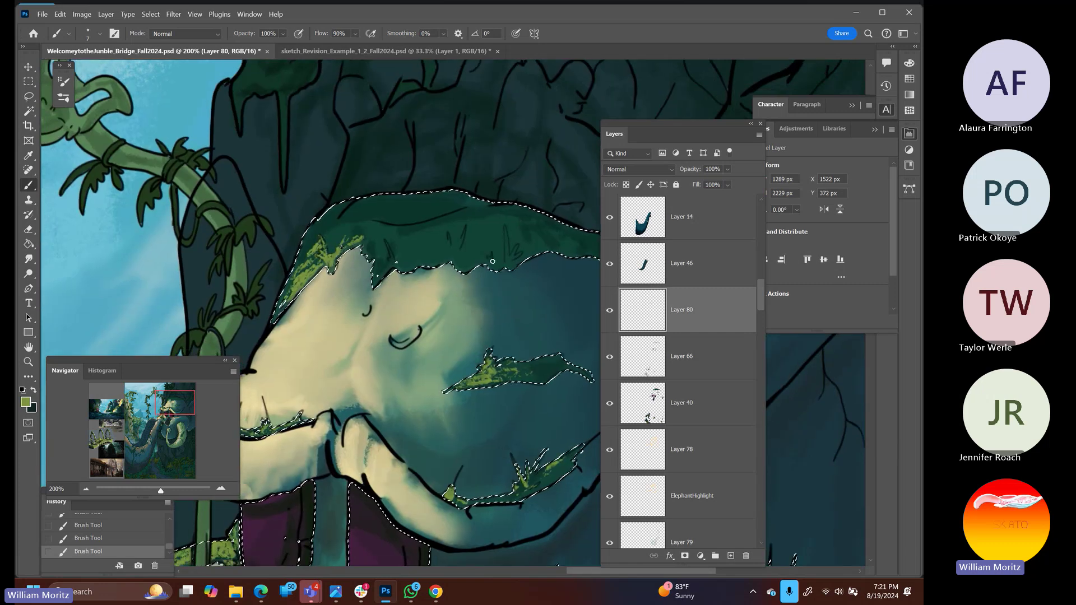
{"action": "key", "text": "bracketright"}
{"action": "key", "text": "bracketright"}
{"action": "key", "text": "bracketright"}
{"action": "key", "text": "bracketright"}
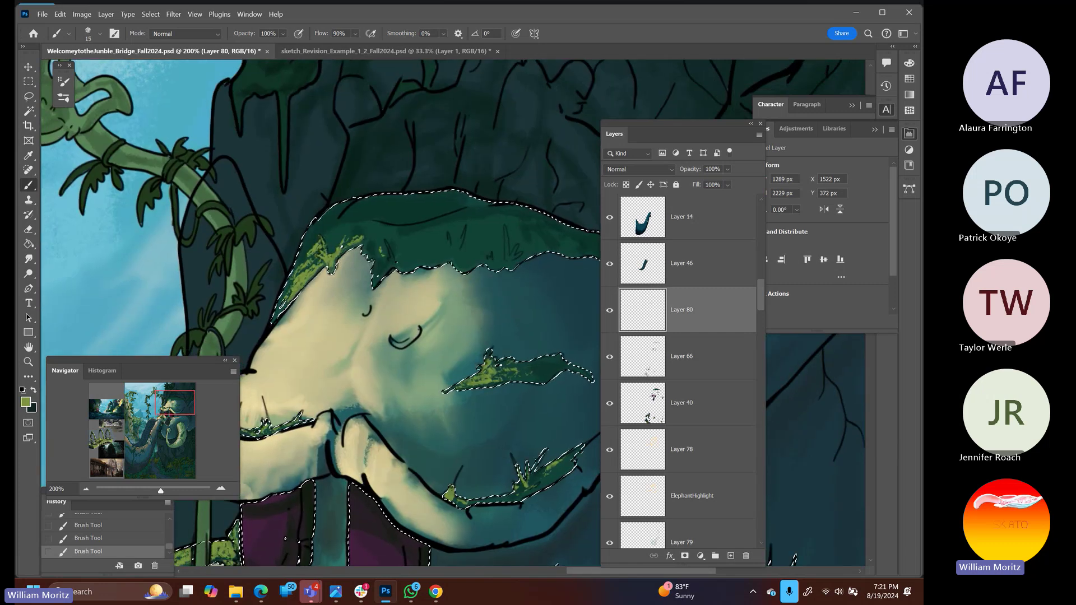
{"action": "mouse_move", "coordinate": [375, 282]}
{"action": "left_mouse_down"}
{"action": "mouse_move", "coordinate": [396, 256]}
{"action": "mouse_move", "coordinate": [369, 253]}
{"action": "mouse_move", "coordinate": [358, 235]}
{"action": "mouse_move", "coordinate": [333, 248]}
{"action": "mouse_move", "coordinate": [341, 236]}
{"action": "mouse_move", "coordinate": [324, 240]}
{"action": "mouse_move", "coordinate": [363, 222]}
{"action": "mouse_move", "coordinate": [407, 235]}
{"action": "mouse_move", "coordinate": [390, 240]}
{"action": "mouse_move", "coordinate": [423, 229]}
{"action": "mouse_move", "coordinate": [409, 246]}
{"action": "mouse_move", "coordinate": [394, 240]}
{"action": "mouse_move", "coordinate": [398, 249]}
{"action": "mouse_move", "coordinate": [439, 241]}
{"action": "mouse_move", "coordinate": [404, 267]}
{"action": "mouse_move", "coordinate": [392, 260]}
{"action": "mouse_move", "coordinate": [466, 250]}
{"action": "mouse_move", "coordinate": [416, 255]}
{"action": "mouse_move", "coordinate": [383, 242]}
{"action": "mouse_move", "coordinate": [438, 229]}
{"action": "mouse_move", "coordinate": [382, 228]}
{"action": "mouse_move", "coordinate": [432, 225]}
{"action": "mouse_move", "coordinate": [406, 231]}
{"action": "mouse_move", "coordinate": [481, 248]}
{"action": "mouse_move", "coordinate": [461, 263]}
{"action": "mouse_move", "coordinate": [452, 259]}
{"action": "mouse_move", "coordinate": [488, 248]}
{"action": "mouse_move", "coordinate": [480, 262]}
{"action": "mouse_move", "coordinate": [497, 260]}
{"action": "mouse_move", "coordinate": [499, 270]}
{"action": "mouse_move", "coordinate": [524, 255]}
{"action": "mouse_move", "coordinate": [457, 239]}
{"action": "mouse_move", "coordinate": [476, 222]}
{"action": "mouse_move", "coordinate": [545, 247]}
{"action": "mouse_move", "coordinate": [464, 226]}
{"action": "mouse_move", "coordinate": [474, 212]}
{"action": "mouse_move", "coordinate": [541, 223]}
{"action": "mouse_move", "coordinate": [536, 234]}
{"action": "mouse_move", "coordinate": [590, 255]}
{"action": "left_mouse_up"}
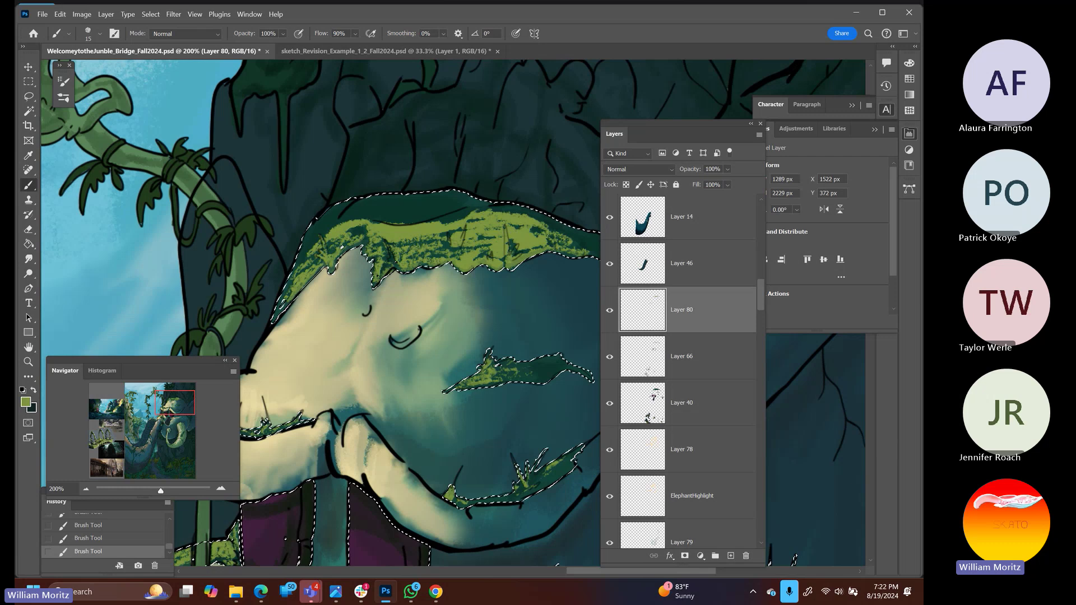
Brush softer green over the head's moss cap at 41% opacity with a 30 px brush
{"action": "left_click", "coordinate": [28, 361]}
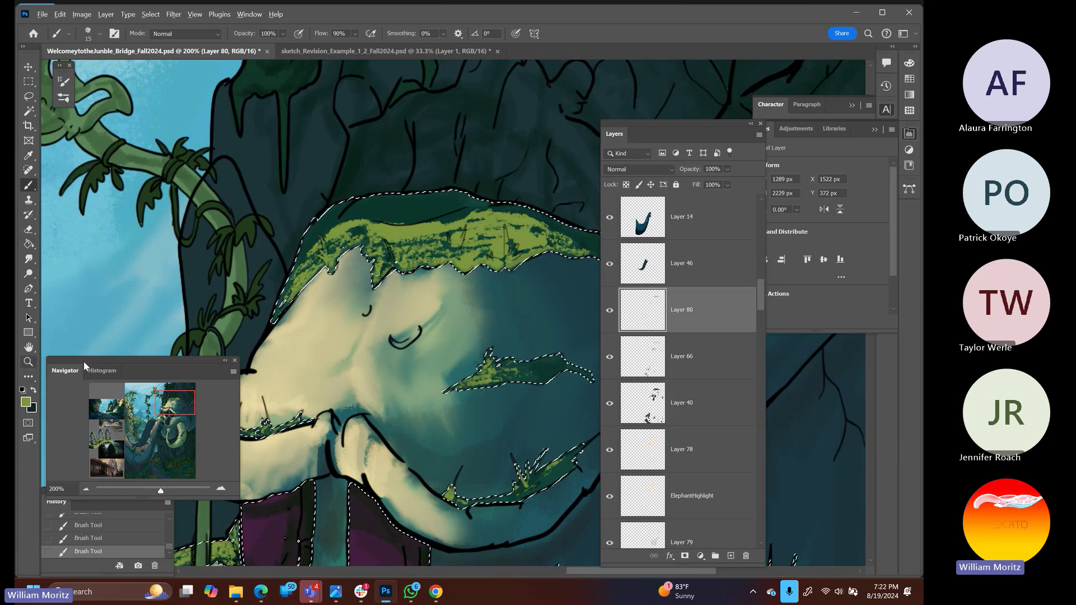
{"action": "scroll", "coordinate": [293, 307], "scroll_direction": "down", "scroll_amount": 5}
{"action": "left_click_drag", "start_coordinate": [292, 307], "coordinate": [337, 314]}
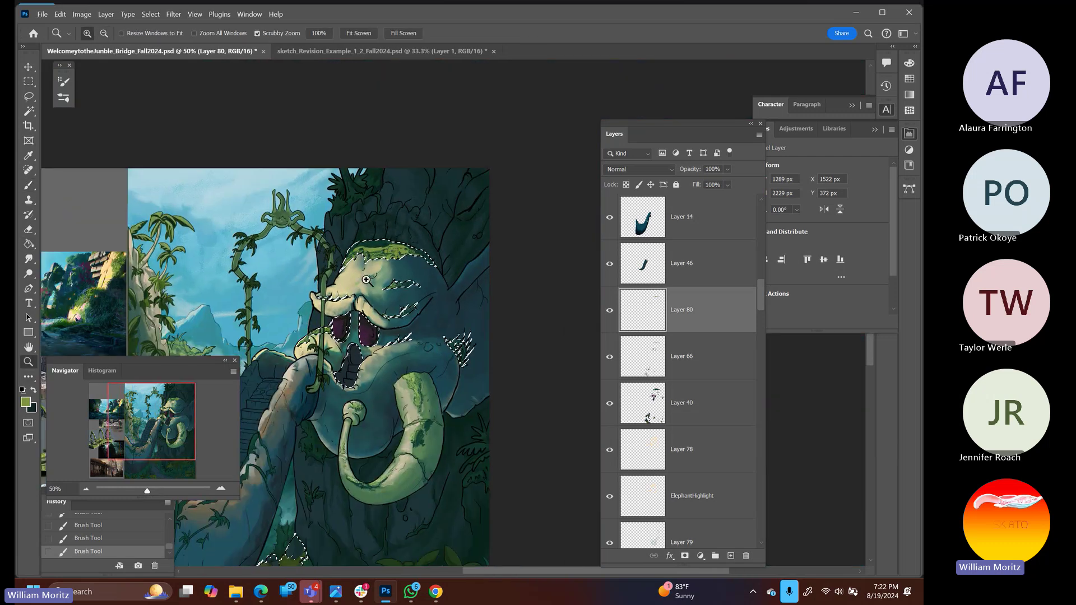
{"action": "scroll", "coordinate": [377, 241], "scroll_direction": "up", "scroll_amount": 1}
{"action": "scroll", "coordinate": [376, 241], "scroll_direction": "up", "scroll_amount": 1}
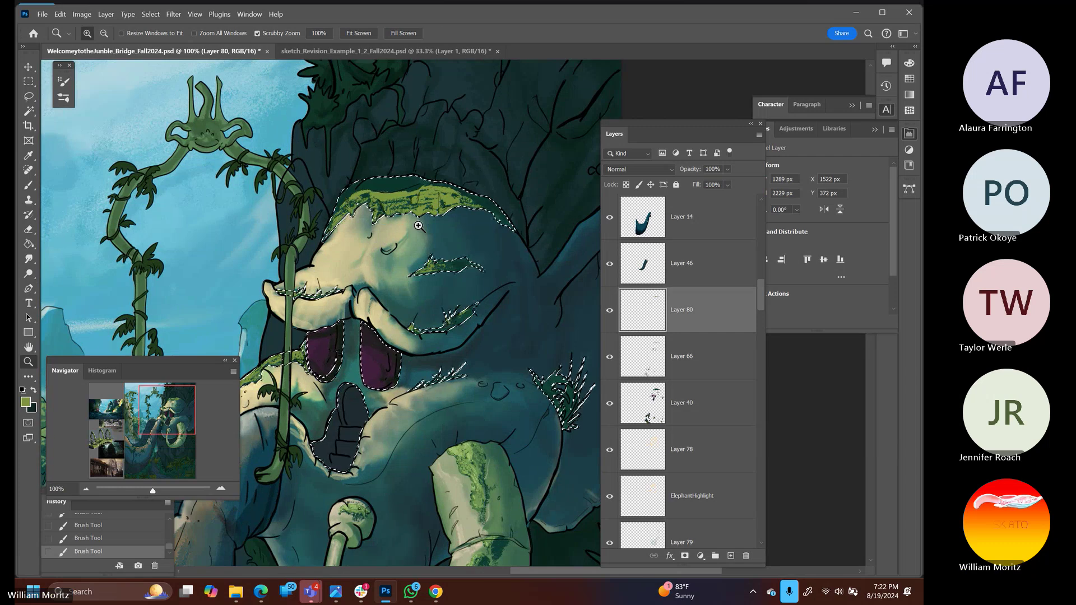
{"action": "key", "text": "b"}
{"action": "left_click", "coordinate": [282, 34]}
{"action": "left_click_drag", "start_coordinate": [303, 47], "coordinate": [272, 47]}
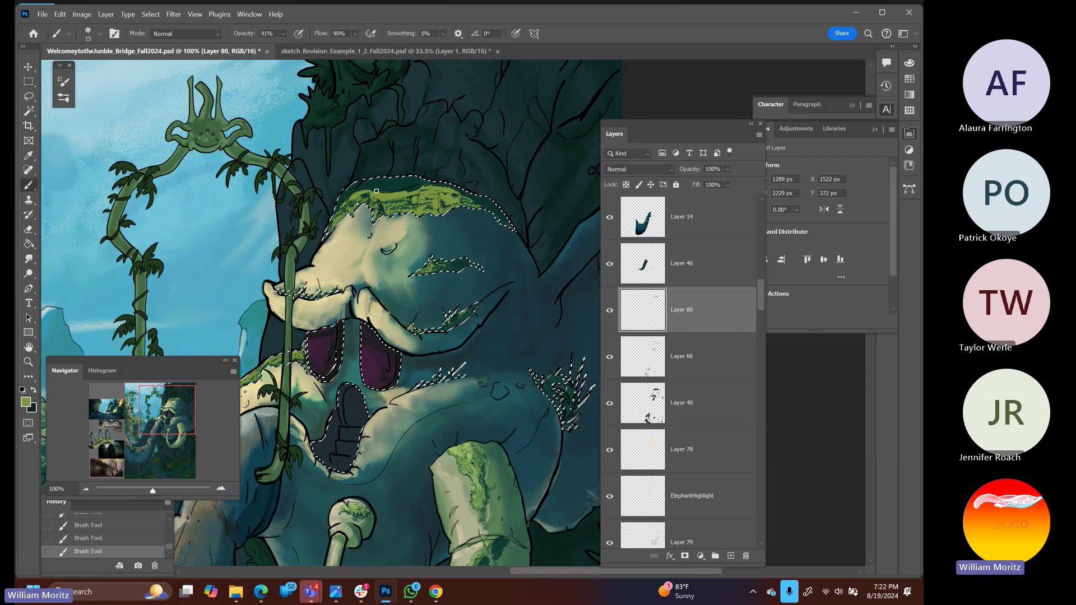
{"action": "key", "text": "bracketright"}
{"action": "key", "text": "bracketright"}
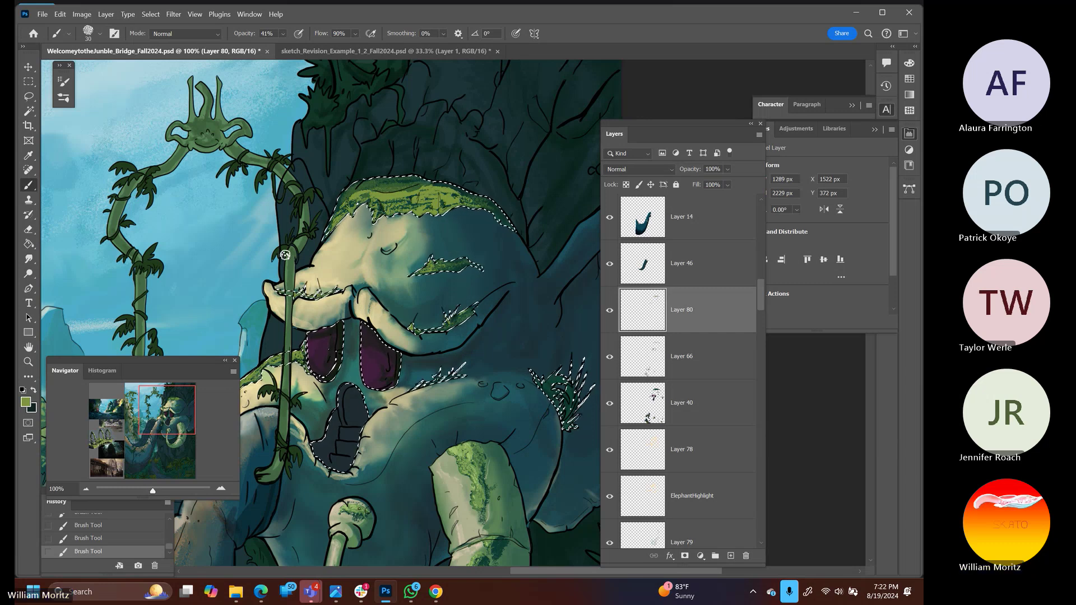
Sample the lighter green from the trunk's moss and dab it onto the head's moss cap at 72% opacity
{"action": "key", "text": "i"}
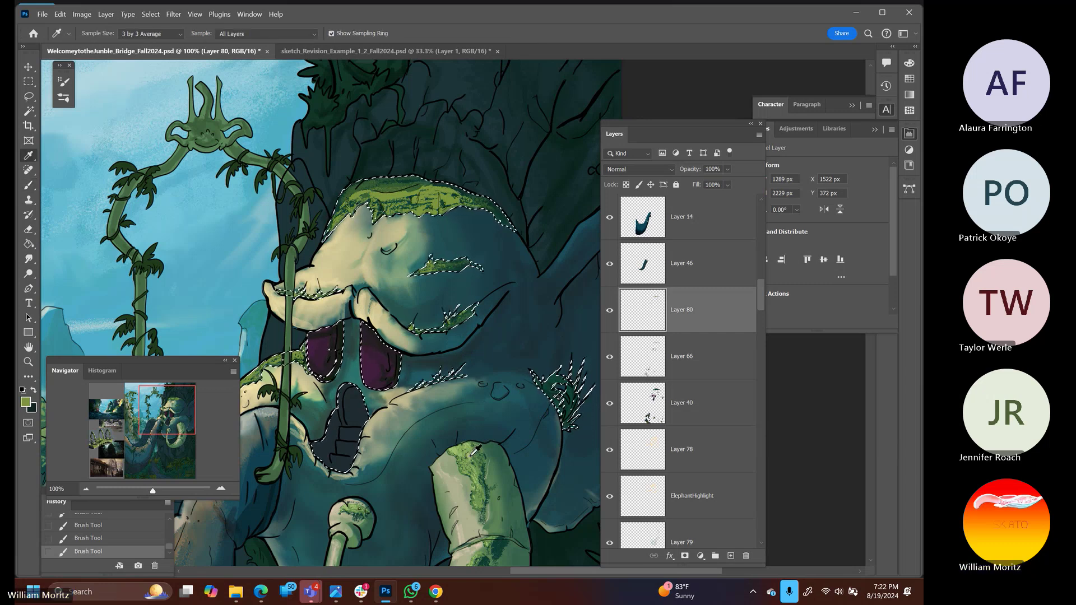
{"action": "key", "text": "b"}
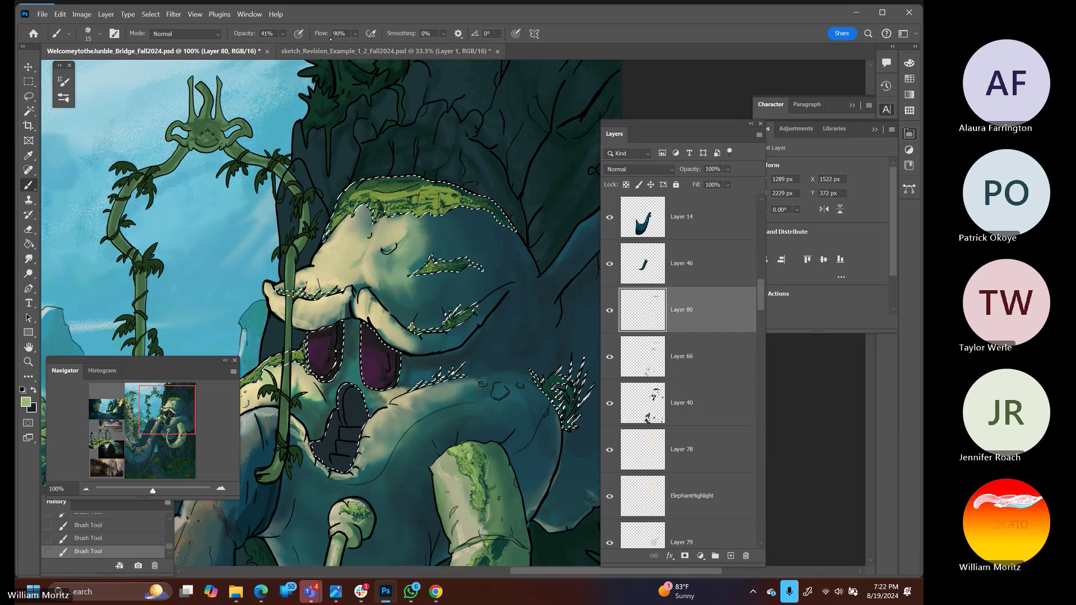
{"action": "left_click", "coordinate": [283, 34]}
{"action": "left_click_drag", "start_coordinate": [291, 46], "coordinate": [308, 46]}
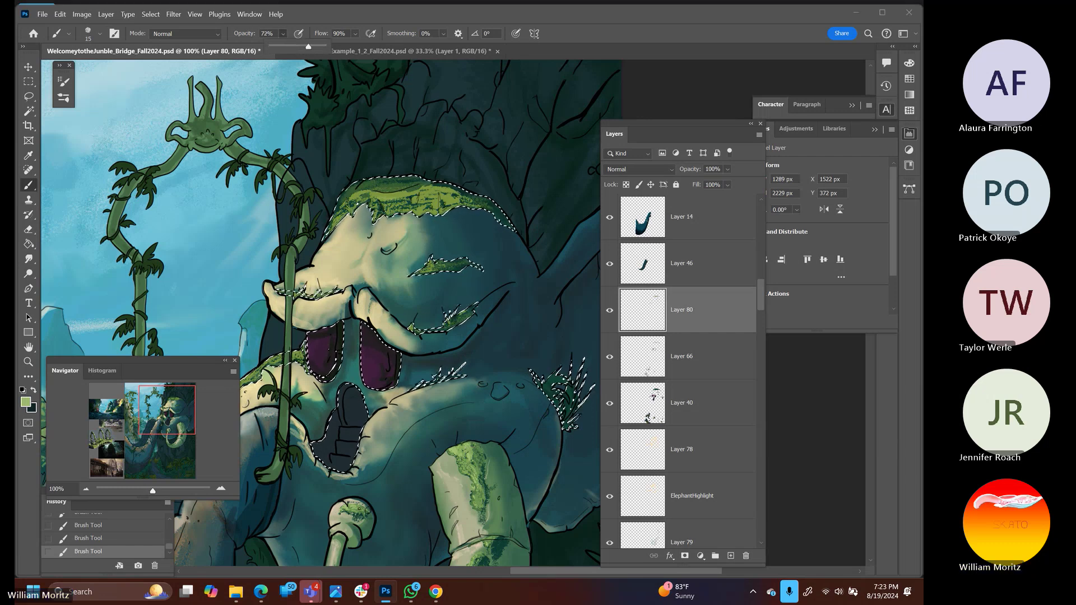
{"action": "left_click", "coordinate": [376, 192]}
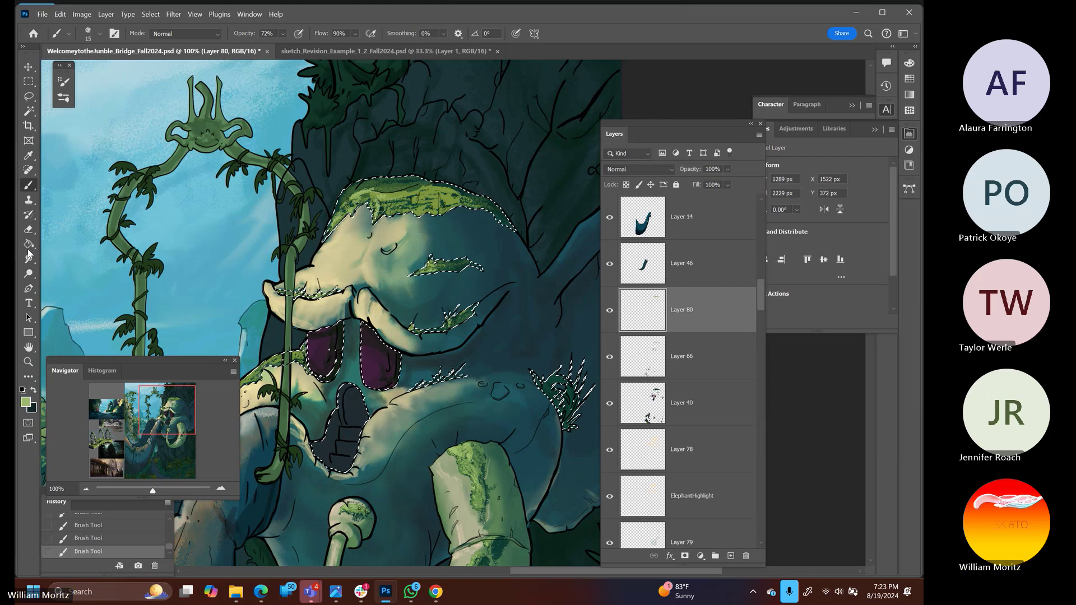
Add lighter green highlights to the moss on the cheek and brow with a smaller brush
{"action": "key", "text": "z"}
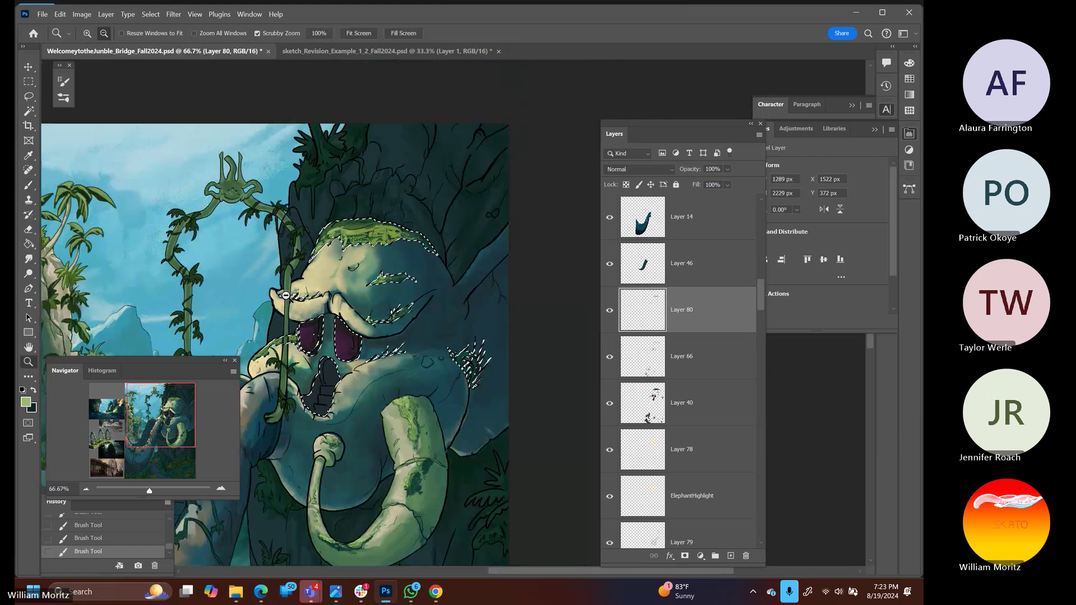
{"action": "left_click", "coordinate": [315, 300]}
{"action": "key", "text": "b"}
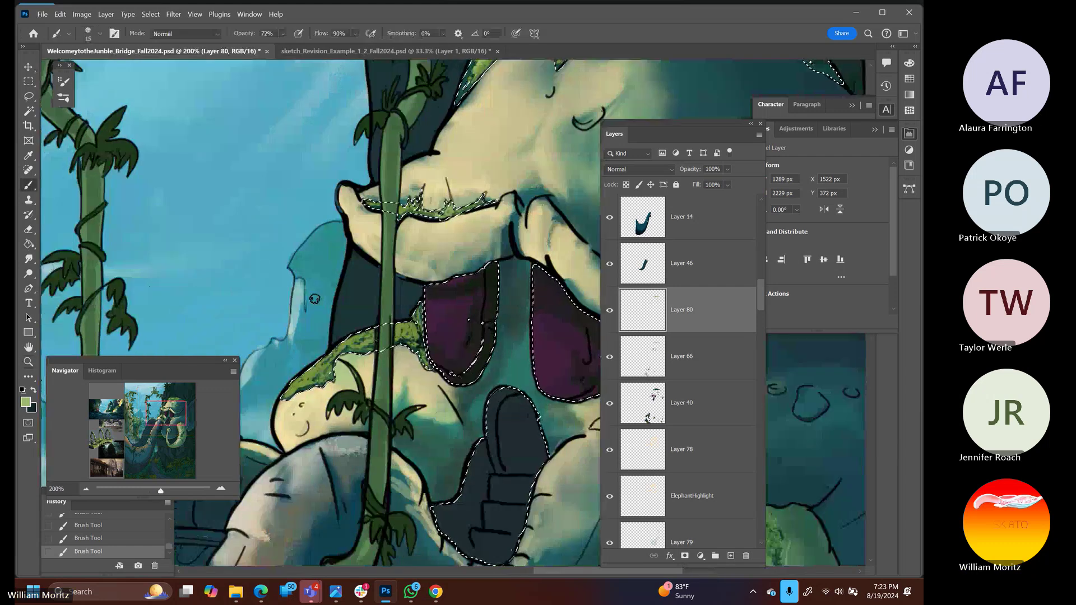
{"action": "key", "text": "bracketleft"}
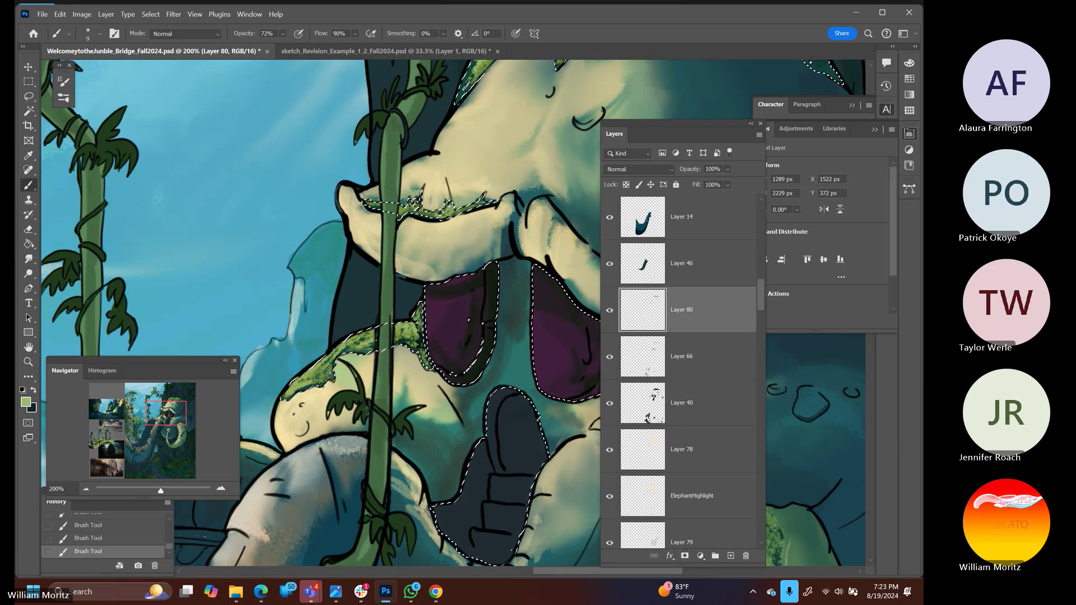
Clear the moss selection and save the painting
{"action": "left_click", "coordinate": [28, 362]}
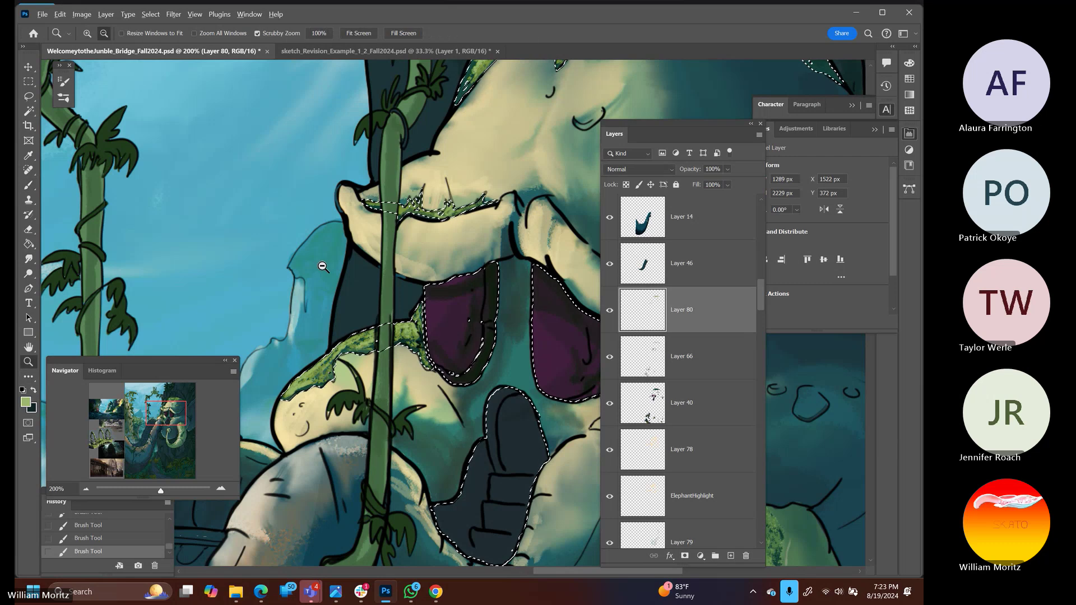
{"action": "left_click", "coordinate": [361, 245], "text": "alt"}
{"action": "left_click", "coordinate": [361, 244], "text": "alt"}
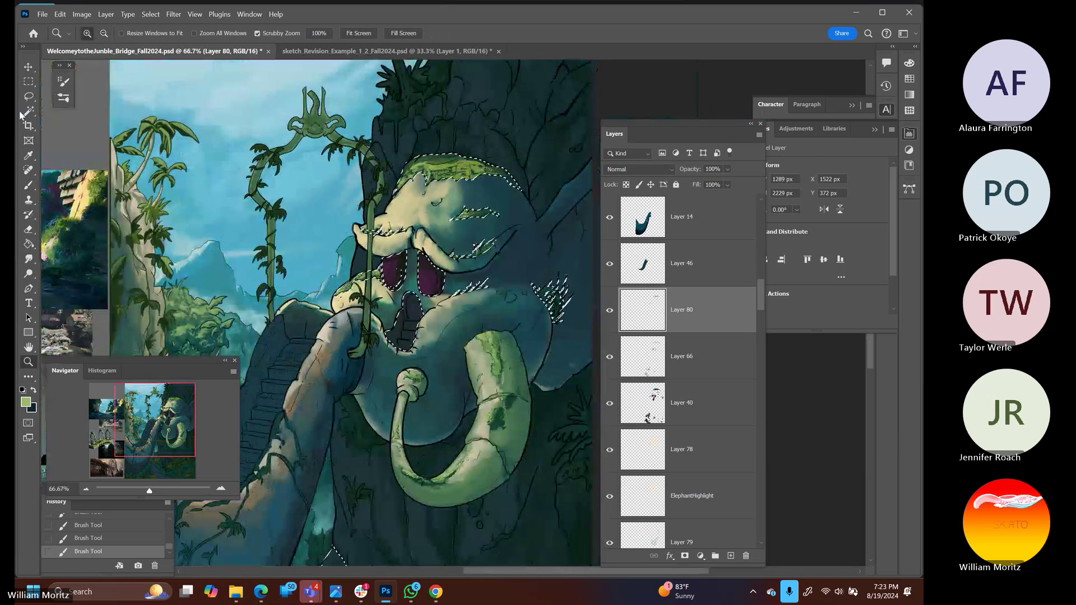
{"action": "key", "text": "l"}
{"action": "key", "text": "ctrl+d"}
{"action": "left_click_drag", "start_coordinate": [312, 204], "coordinate": [328, 253]}
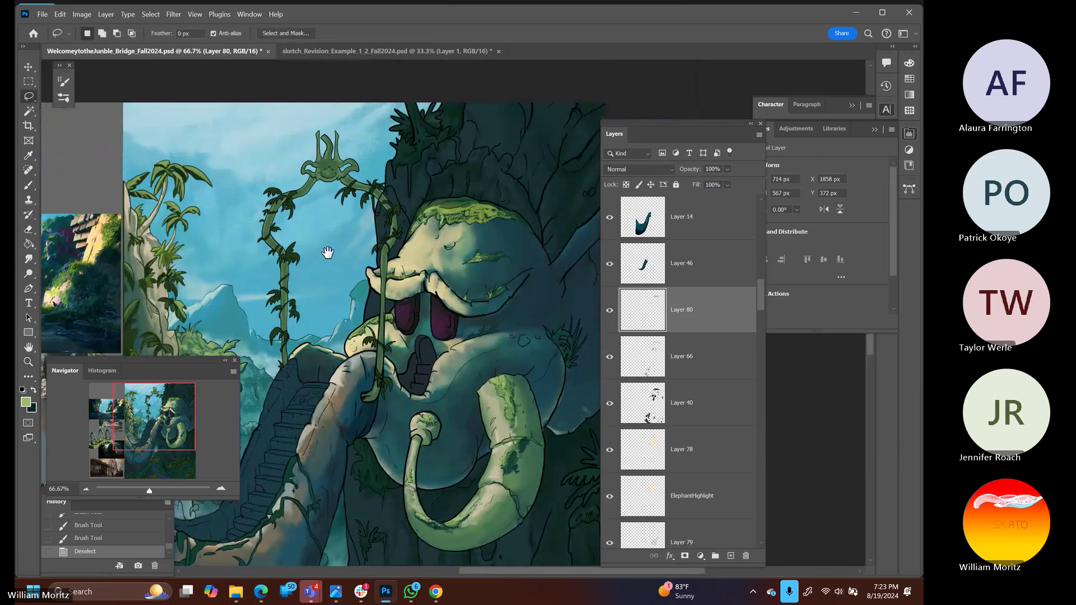
{"action": "key", "text": "ctrl+s"}
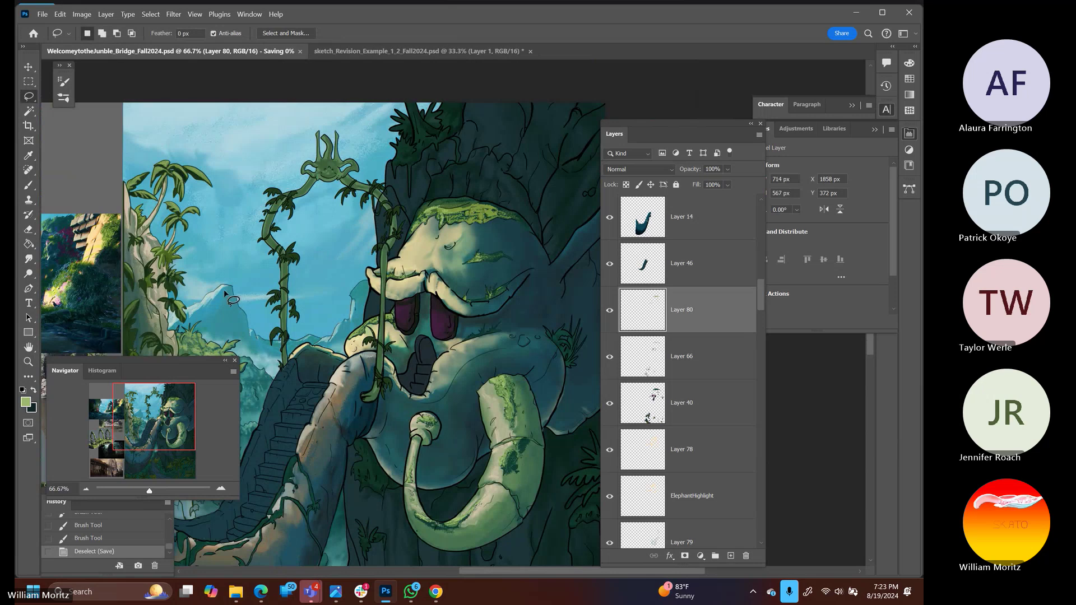
Select the rock wall's Layer 38 from the canvas behind the elephant and hide it to check what it covers
{"action": "left_click", "coordinate": [29, 363]}
{"action": "left_click", "coordinate": [325, 311], "text": "alt"}
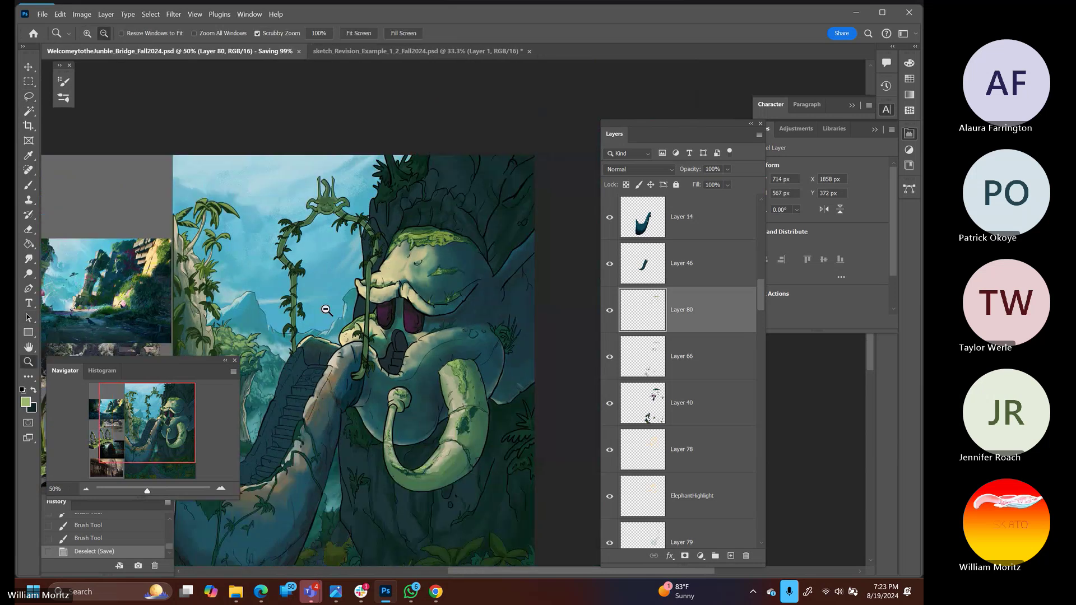
{"action": "left_click", "coordinate": [325, 310], "text": "alt"}
{"action": "left_click_drag", "start_coordinate": [344, 296], "coordinate": [408, 274]}
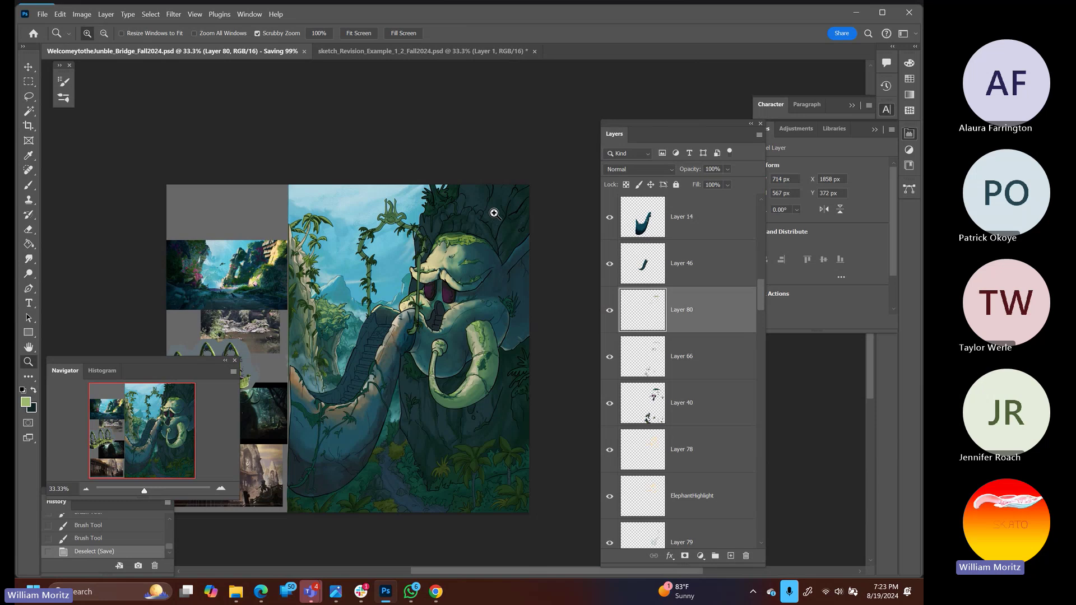
{"action": "key", "text": "v"}
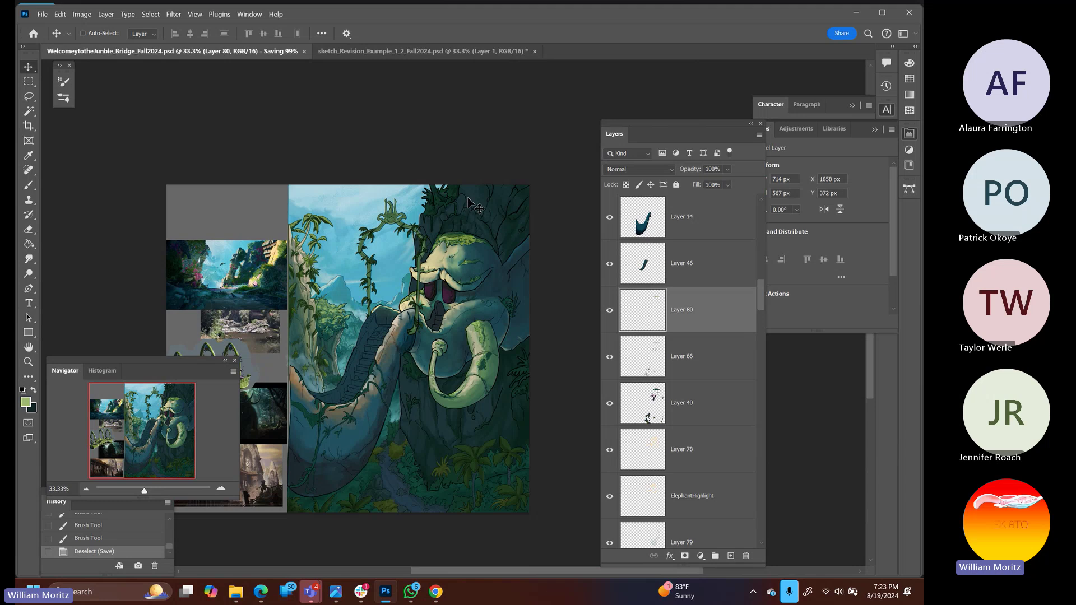
{"action": "right_click", "coordinate": [483, 210]}
{"action": "left_click", "coordinate": [483, 207]}
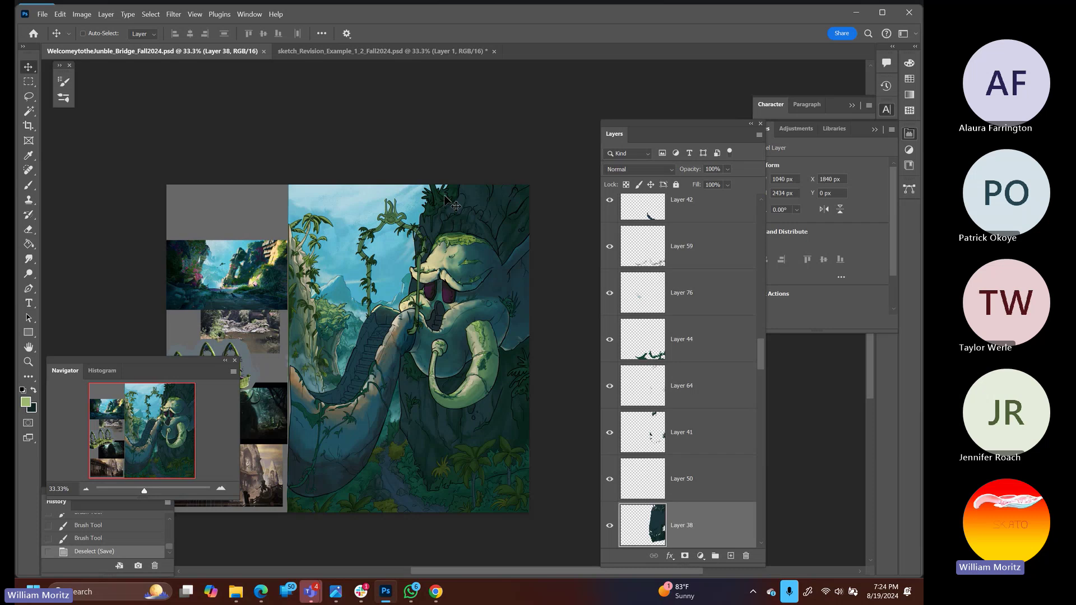
{"action": "right_click", "coordinate": [471, 208]}
{"action": "left_click", "coordinate": [493, 211]}
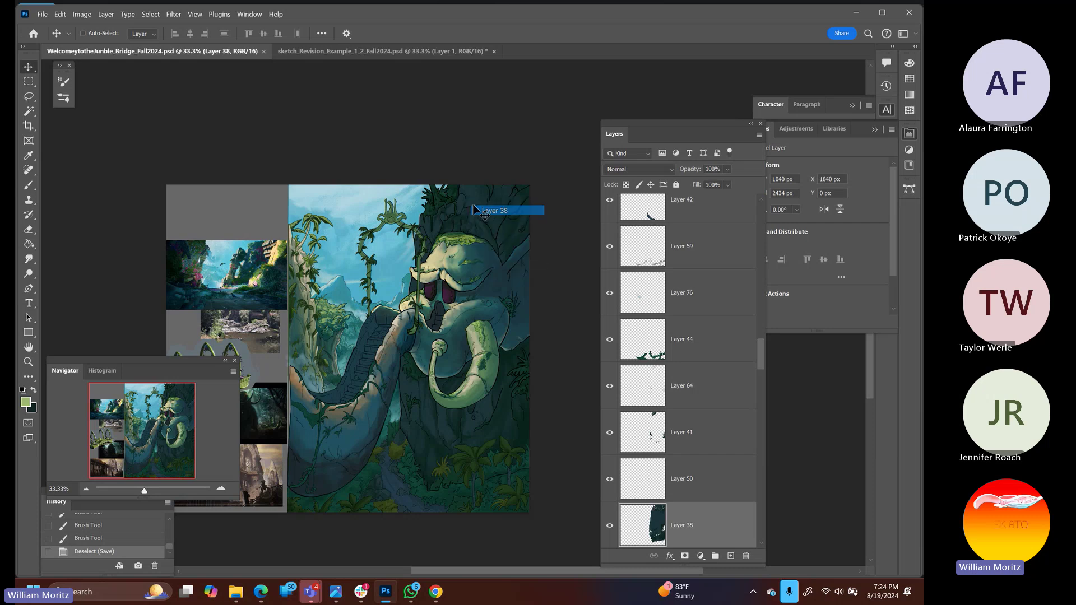
{"action": "left_click", "coordinate": [652, 525]}
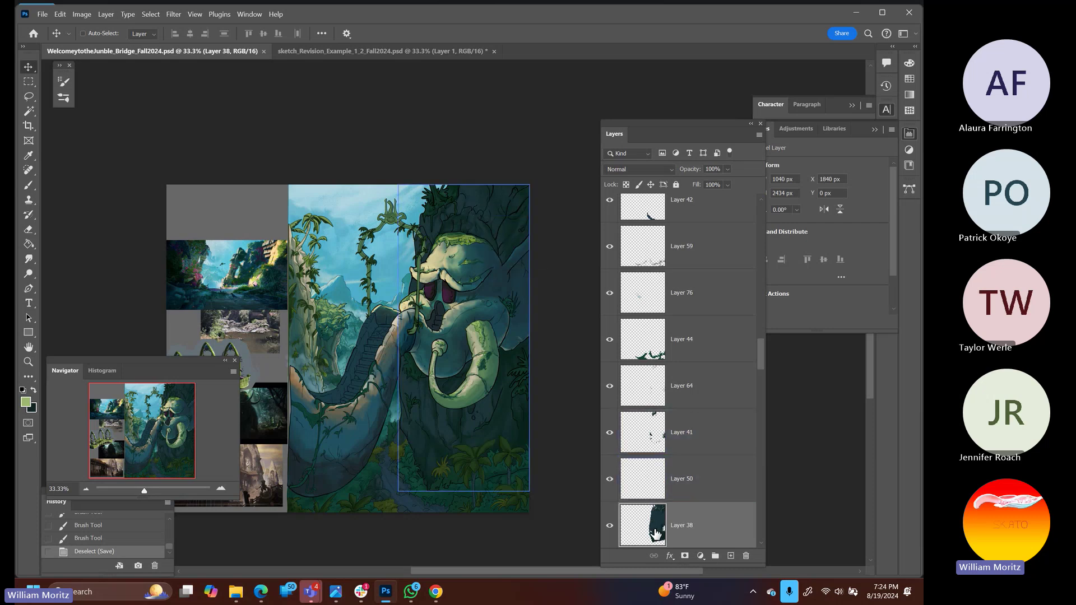
{"action": "left_click", "coordinate": [610, 525]}
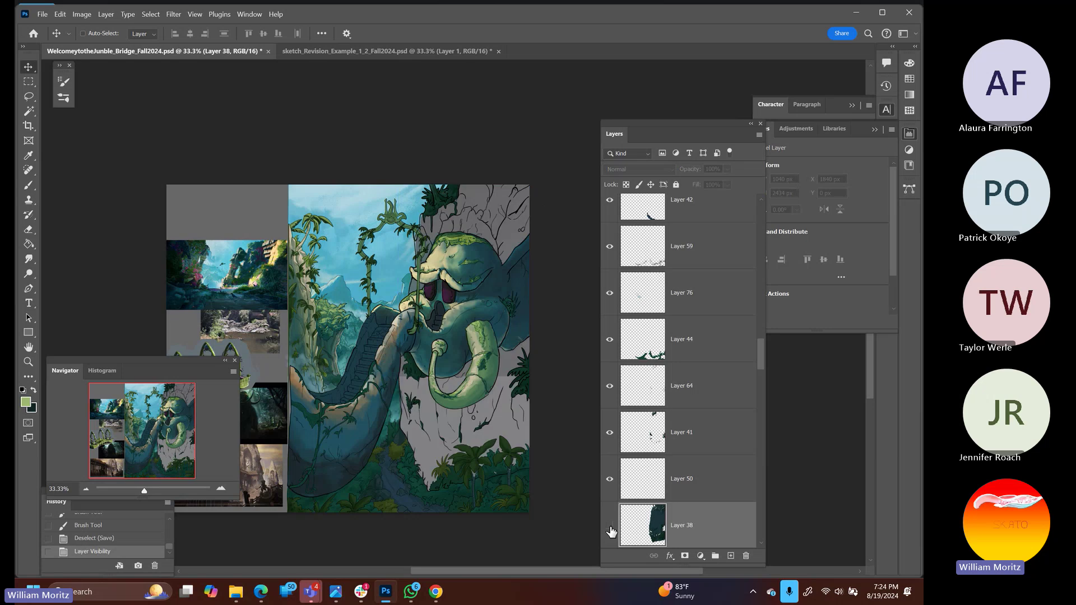
Show the rock wall's Layer 38 again and load its painted area as a selection
{"action": "left_click", "coordinate": [610, 525]}
{"action": "left_click", "coordinate": [643, 525], "text": "ctrl"}
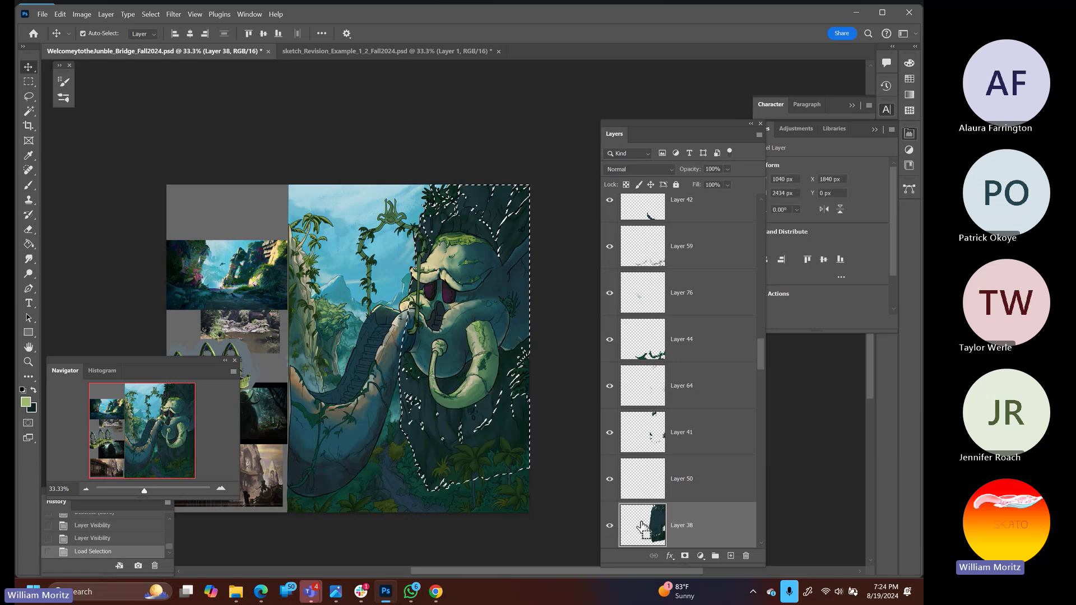
{"action": "key", "text": "ctrl+h"}
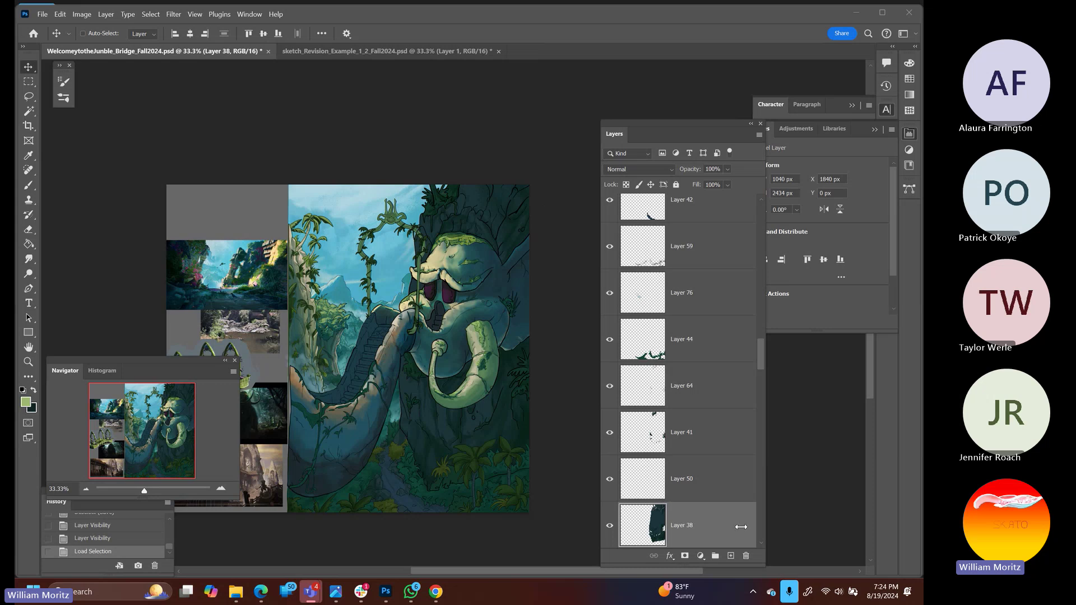
{"action": "key", "text": "ctrl+h"}
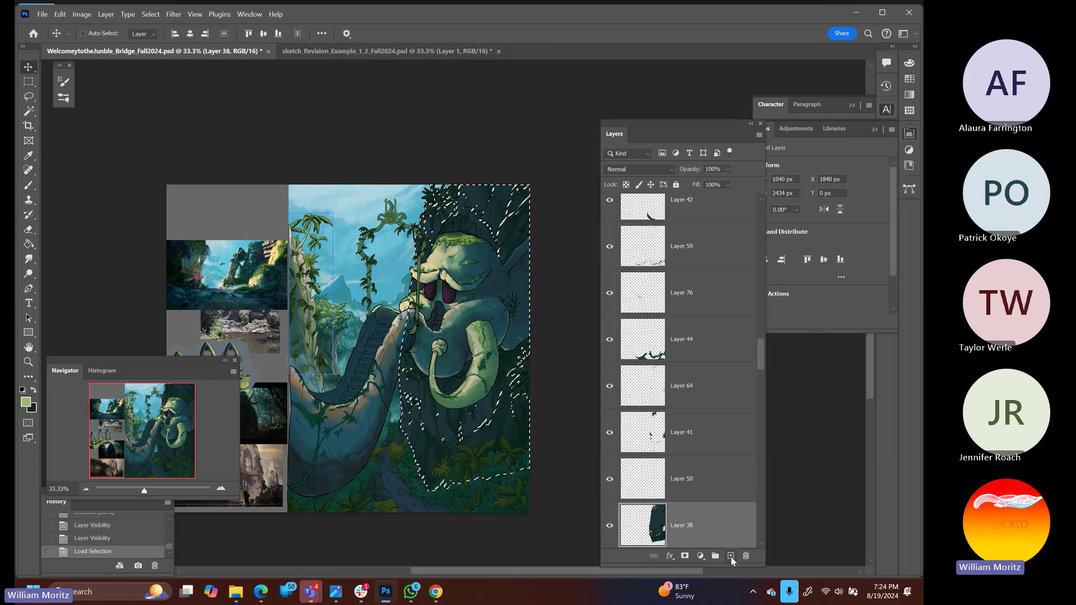
Add a new layer above the rock wall's Layer 38 and save the painting
{"action": "left_click", "coordinate": [731, 556]}
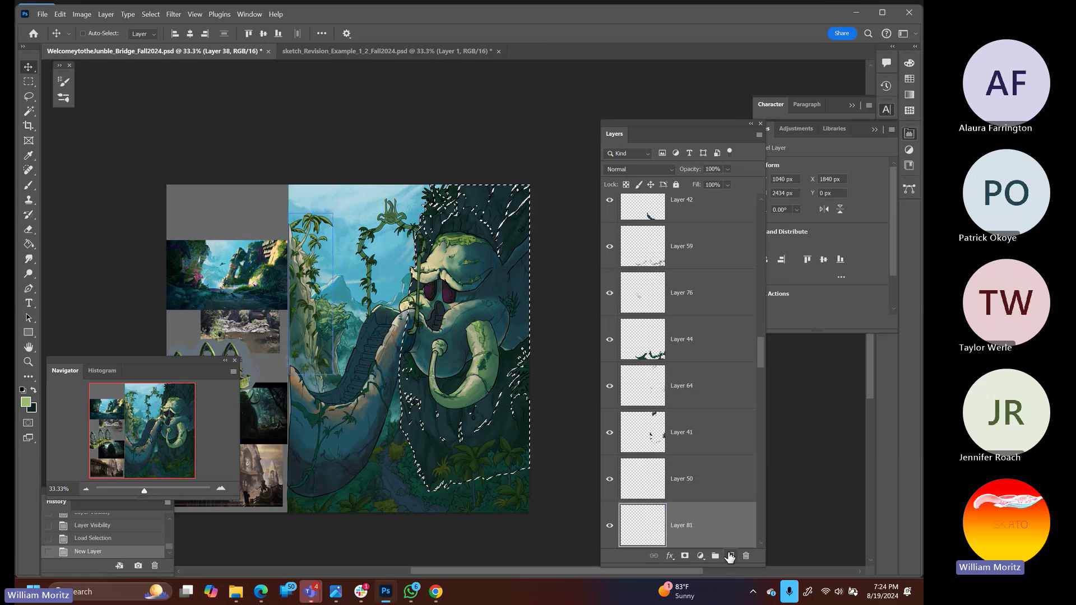
{"action": "key", "text": "ctrl+s"}
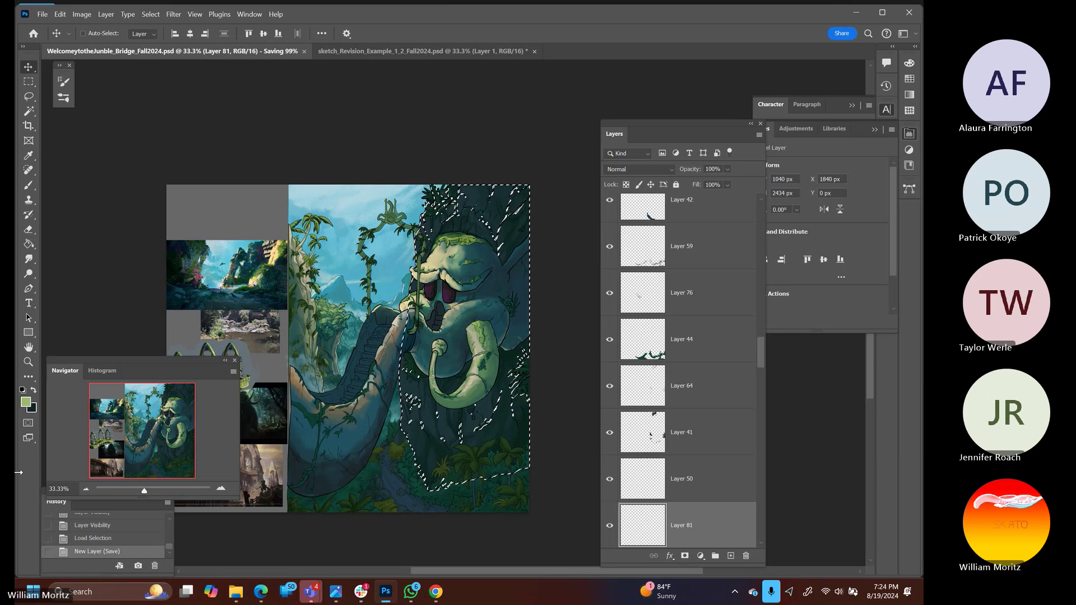
Sample the pale cream of the sunlit stone blocks in the jungle reference image and swap it to the background colour
{"action": "left_click", "coordinate": [28, 361]}
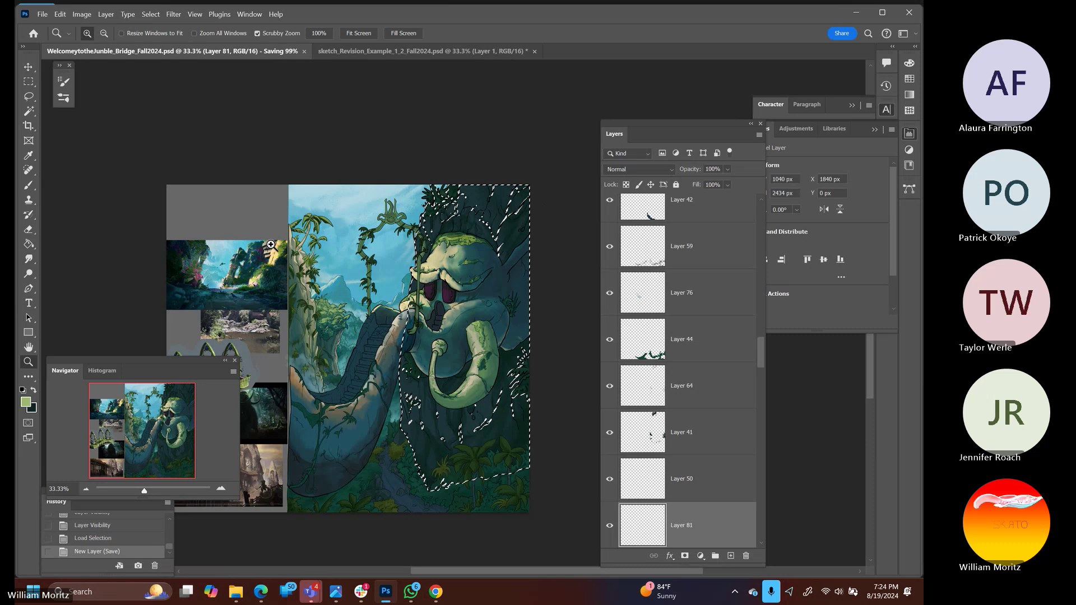
{"action": "left_click_drag", "start_coordinate": [229, 245], "coordinate": [258, 257]}
{"action": "key", "text": "i"}
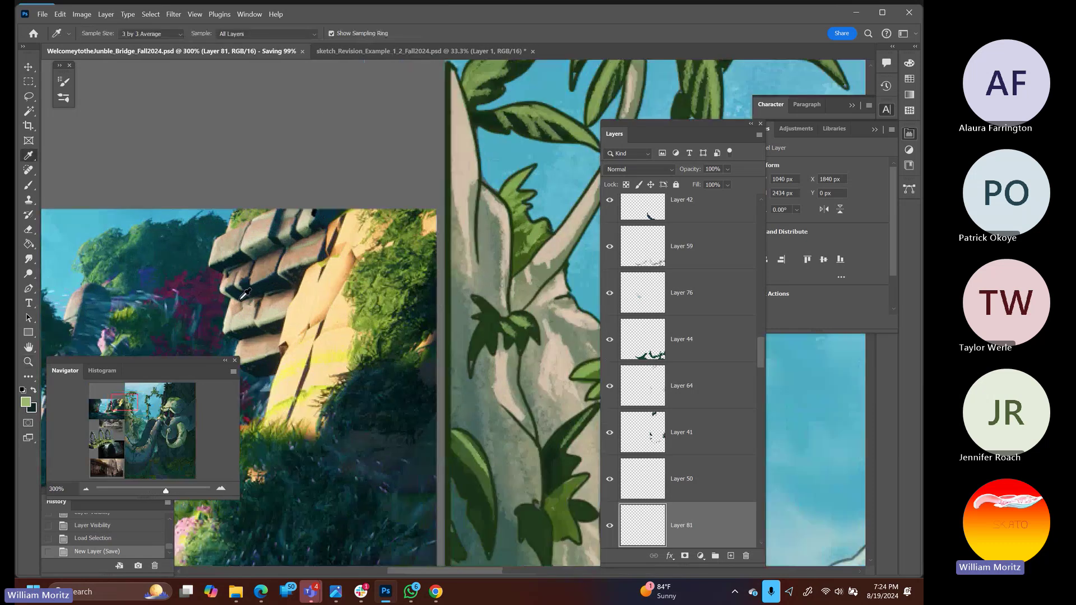
{"action": "left_click", "coordinate": [263, 317]}
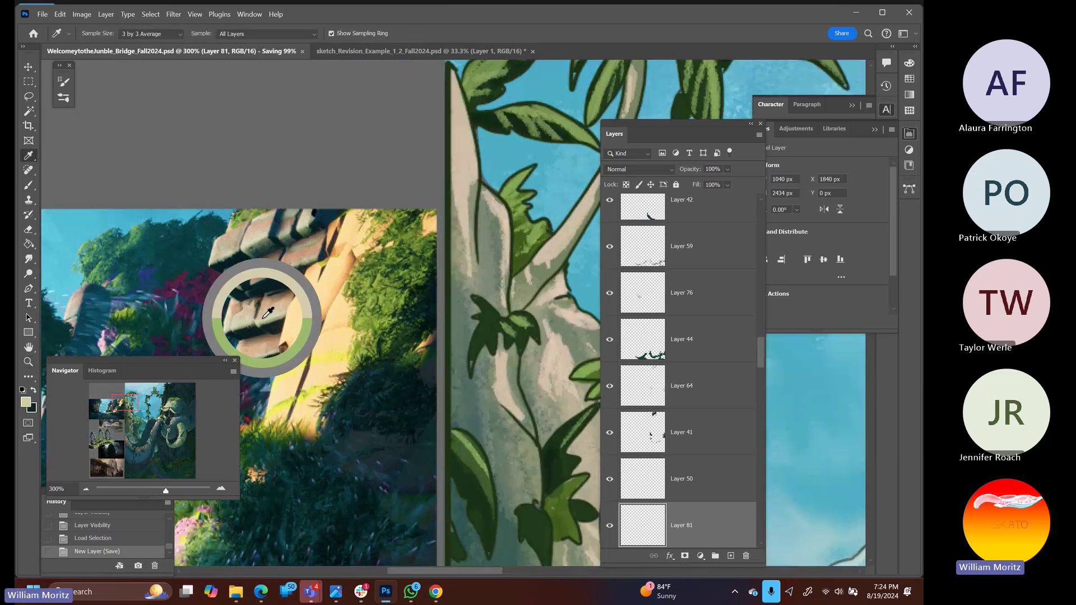
{"action": "left_click", "coordinate": [33, 389]}
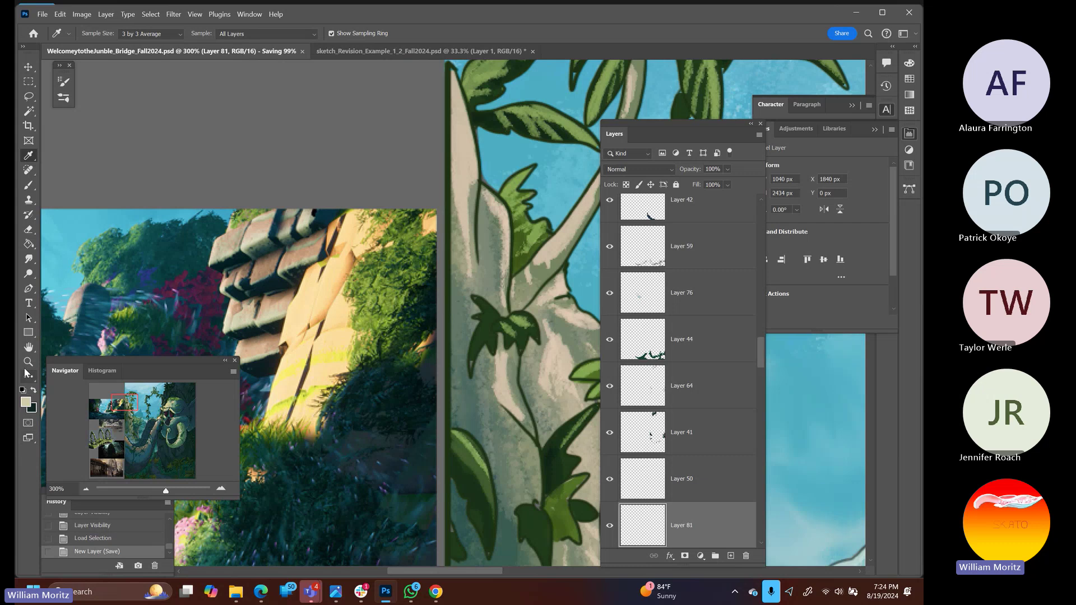
Enlarge the Kyle's Ultimate Pastel Palooza brush to 45 px and try a dark dab on the rock wall
{"action": "left_click", "coordinate": [28, 362]}
{"action": "left_click", "coordinate": [410, 290], "text": "alt"}
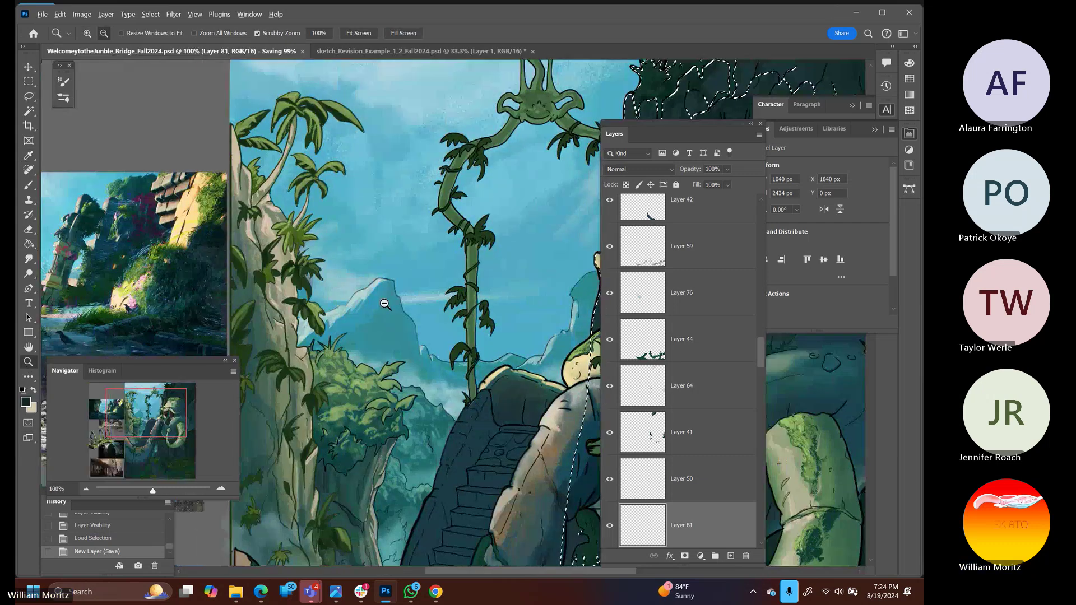
{"action": "left_click", "coordinate": [386, 304], "text": "alt"}
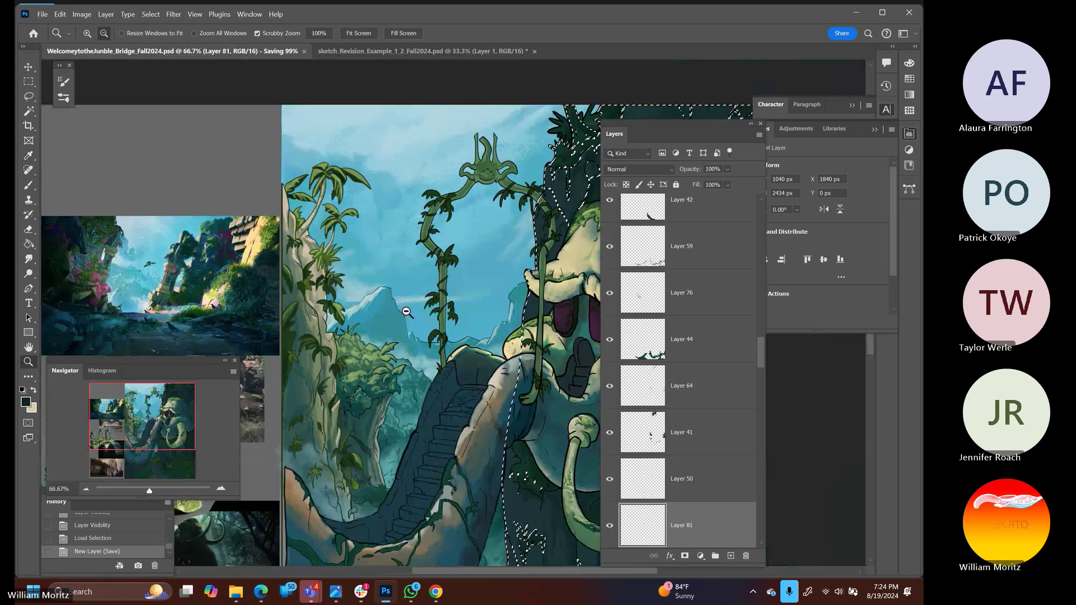
{"action": "left_click", "coordinate": [392, 304], "text": "alt"}
{"action": "key", "text": "b"}
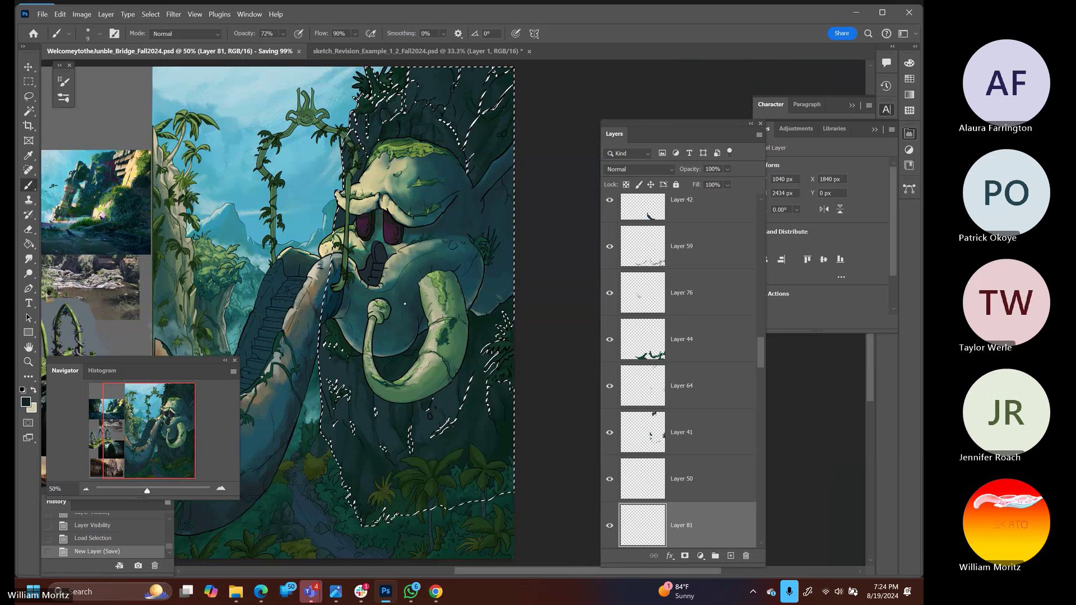
{"action": "key", "text": "bracketright"}
{"action": "key", "text": "bracketright"}
{"action": "key", "text": "bracketright"}
{"action": "key", "text": "bracketright"}
{"action": "key", "text": "bracketright"}
{"action": "key", "text": "bracketright"}
{"action": "key", "text": "bracketright"}
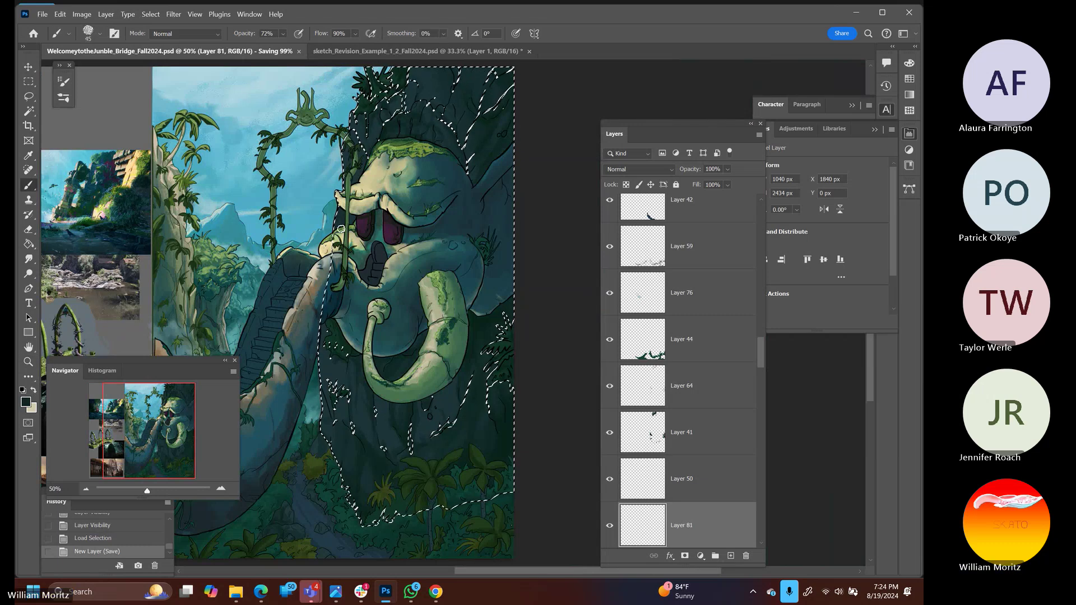
Try the Kyle's Eraser - Natural Edge preset on the rock wall, reducing its size to 80 px
{"action": "left_click", "coordinate": [100, 33]}
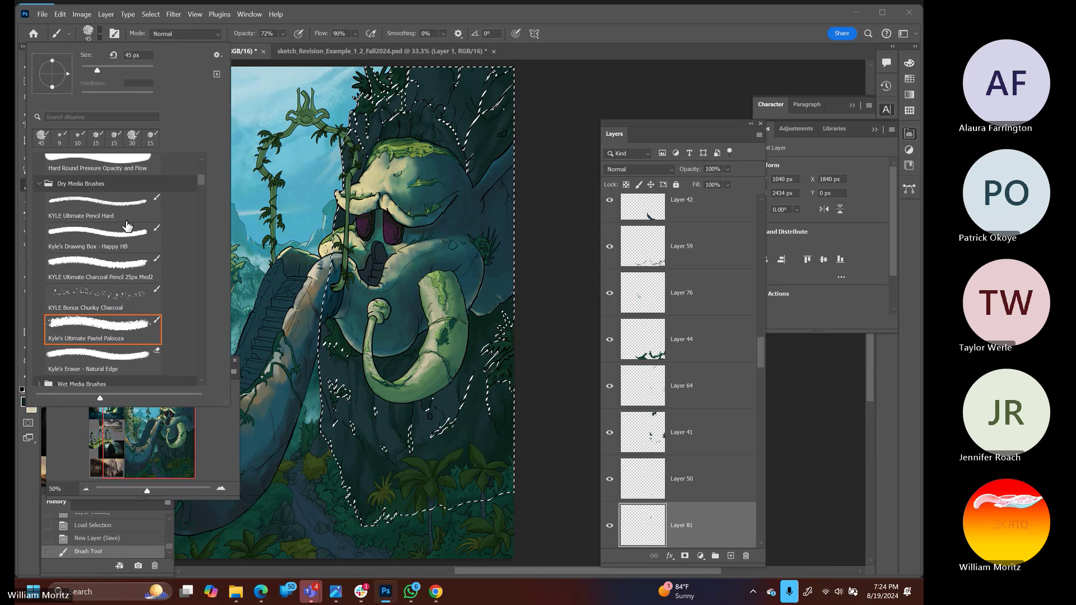
{"action": "scroll", "coordinate": [128, 225], "scroll_direction": "down", "scroll_amount": 2}
{"action": "left_click", "coordinate": [98, 322]}
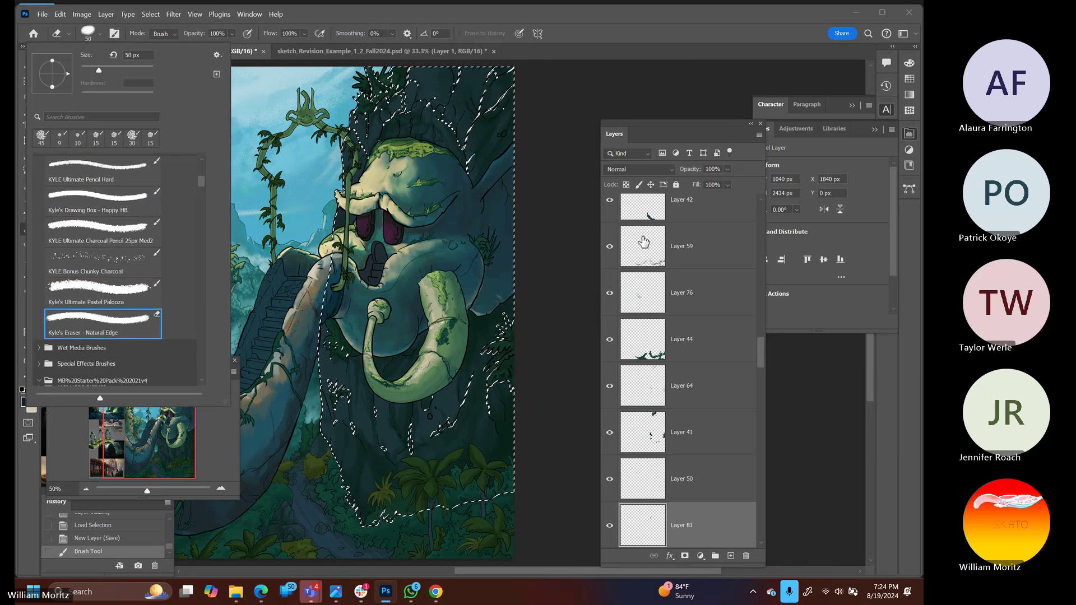
{"action": "left_click", "coordinate": [566, 260]}
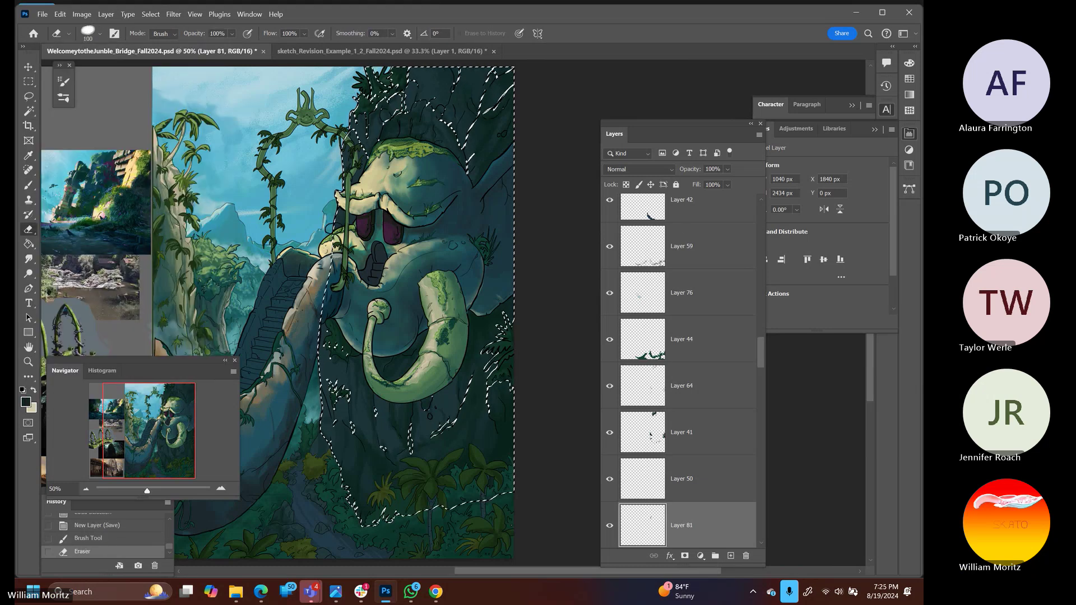
{"action": "left_click_drag", "start_coordinate": [508, 163], "coordinate": [510, 325]}
{"action": "key", "text": "bracketleft"}
{"action": "key", "text": "bracketleft"}
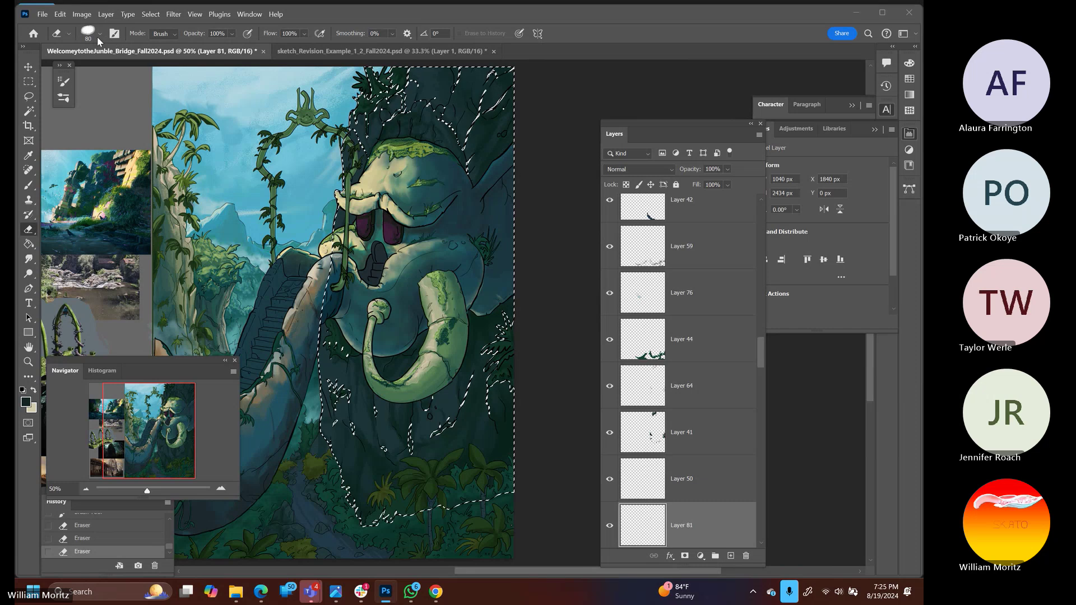
Switch to the KYLE Ultimate Charcoal Pencil 25px Med2 brush and enlarge it to 50 px
{"action": "left_click", "coordinate": [98, 35]}
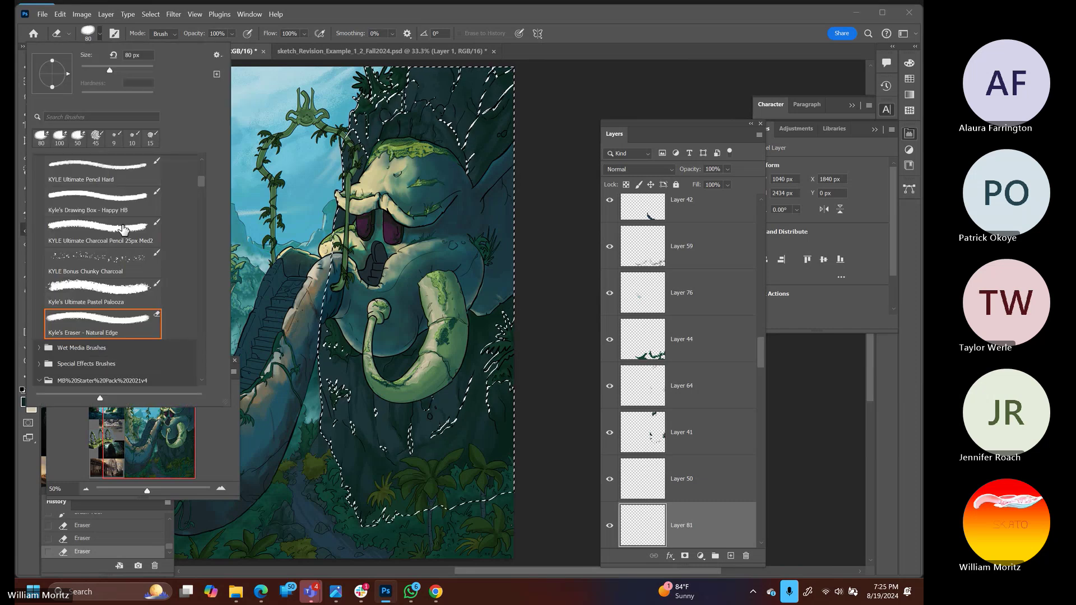
{"action": "left_click", "coordinate": [123, 230]}
{"action": "left_click", "coordinate": [542, 303]}
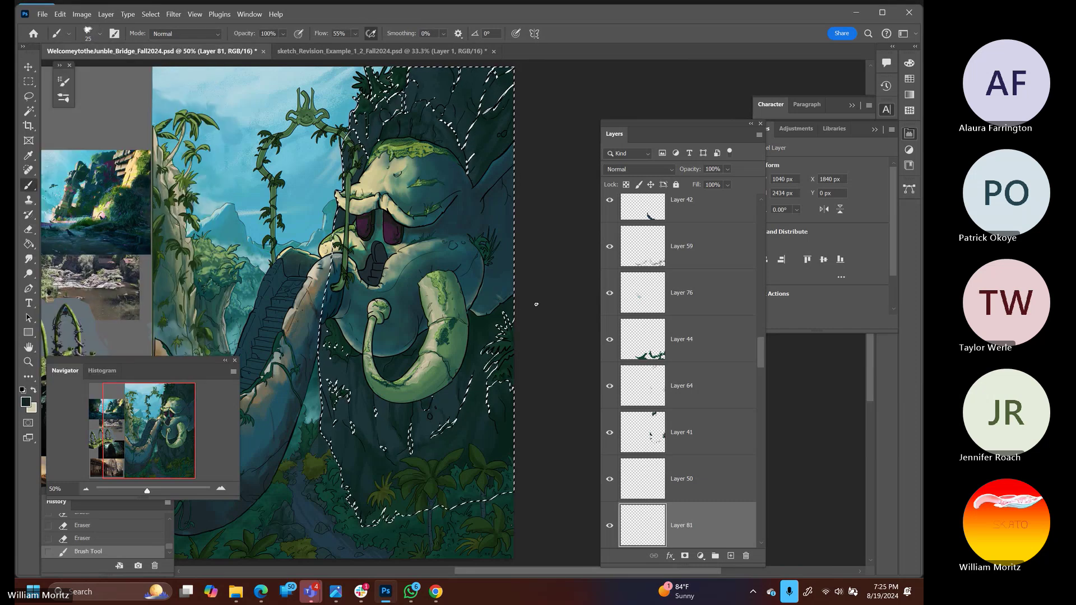
{"action": "key", "text": "bracketright"}
{"action": "key", "text": "bracketright"}
Test strokes on the rock wall, make cream the foreground colour, and undo the last two strokes
{"action": "left_click_drag", "start_coordinate": [330, 381], "coordinate": [345, 397]}
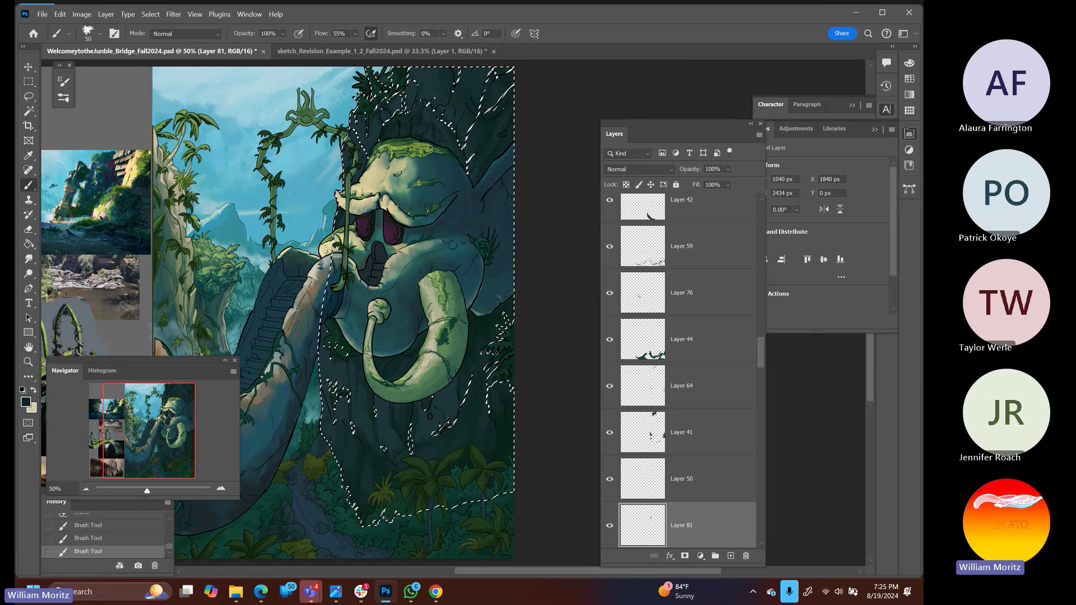
{"action": "key", "text": "x"}
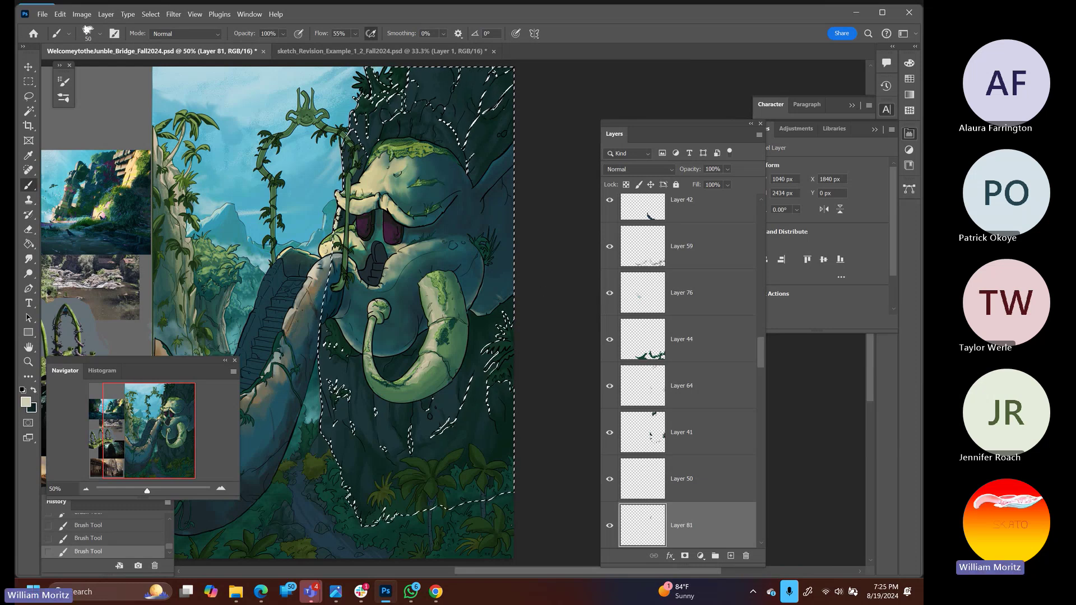
{"action": "key", "text": "ctrl+z"}
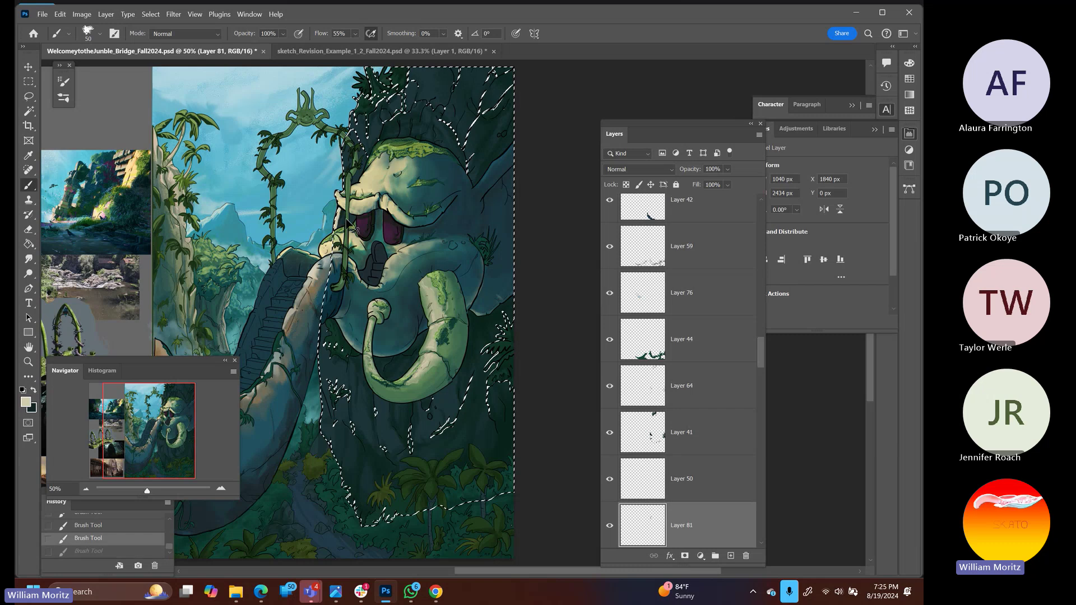
{"action": "key", "text": "ctrl+z"}
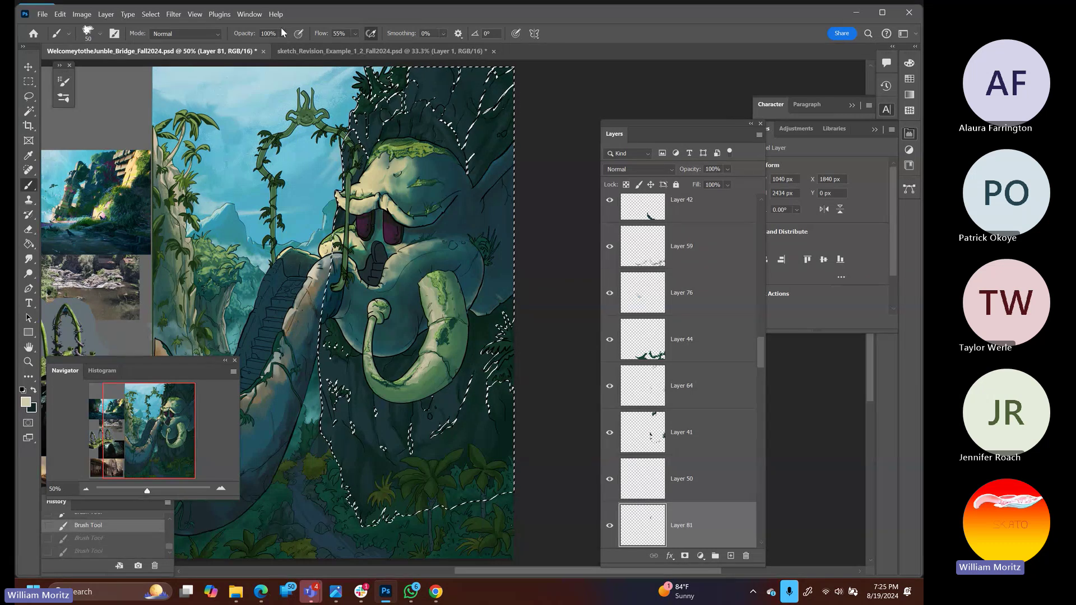
Lower the brush opacity to 34% and paint cream highlights down the rock wall behind the head and below the trunk
{"action": "left_click", "coordinate": [283, 33]}
{"action": "left_click_drag", "start_coordinate": [281, 45], "coordinate": [267, 46]}
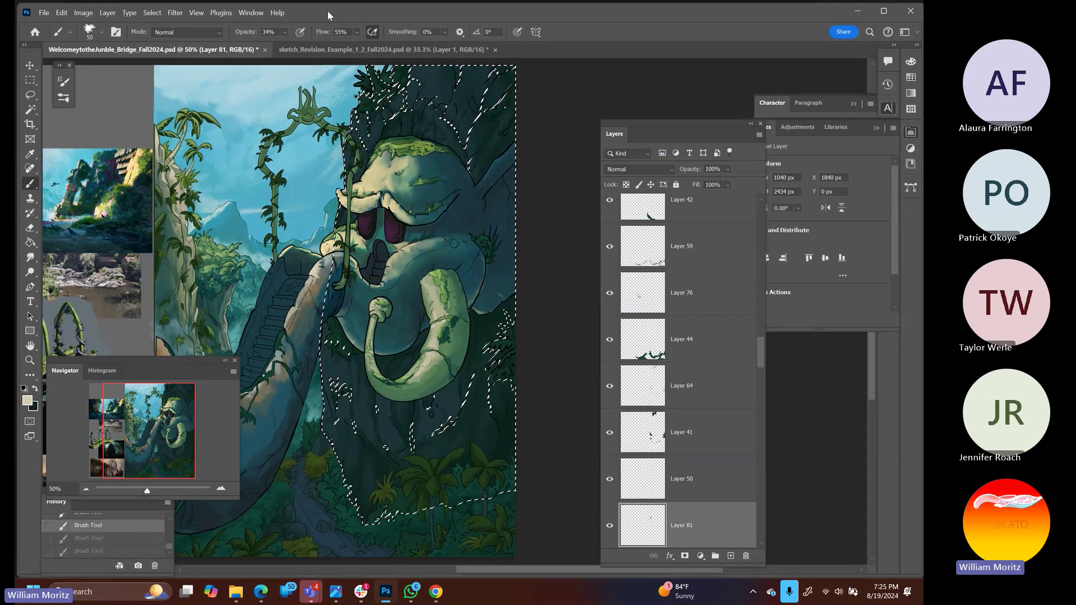
{"action": "left_click_drag", "start_coordinate": [217, 287], "coordinate": [259, 298]}
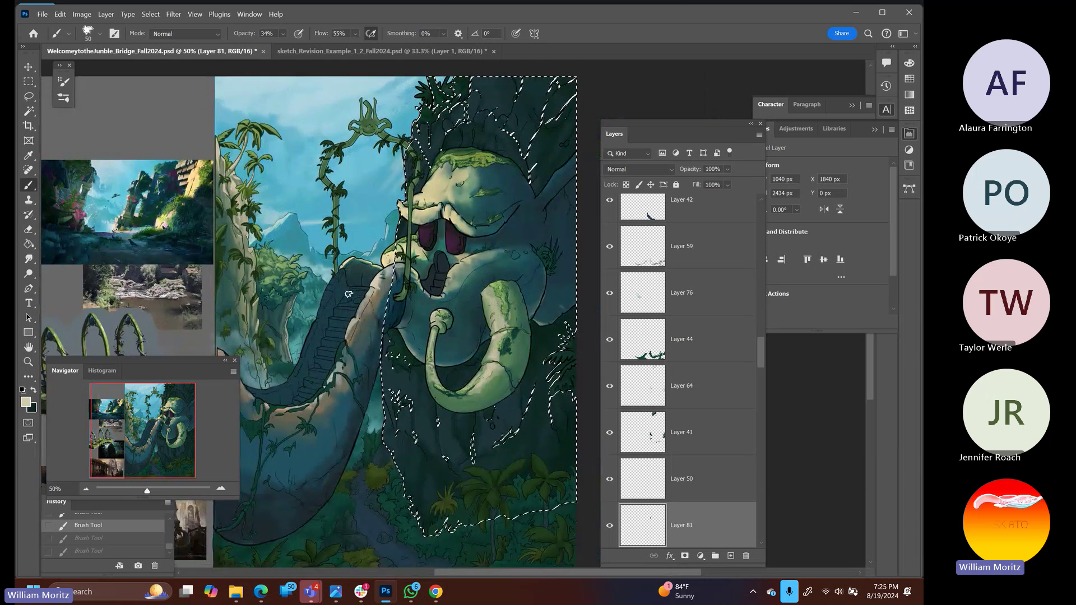
{"action": "mouse_move", "coordinate": [402, 218]}
{"action": "left_mouse_down"}
{"action": "mouse_move", "coordinate": [405, 229]}
{"action": "mouse_move", "coordinate": [409, 220]}
{"action": "left_mouse_up"}
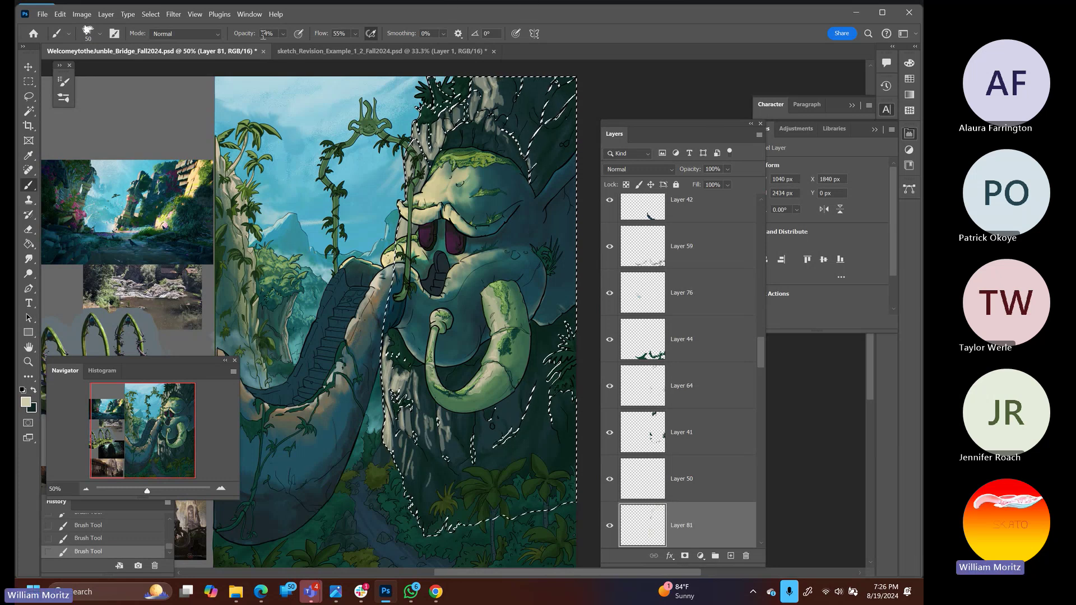
Add fainter cream touches to the rock wall, setting the brush opacity to 6% and then to 15%
{"action": "left_click", "coordinate": [283, 36]}
{"action": "left_click", "coordinate": [277, 46]}
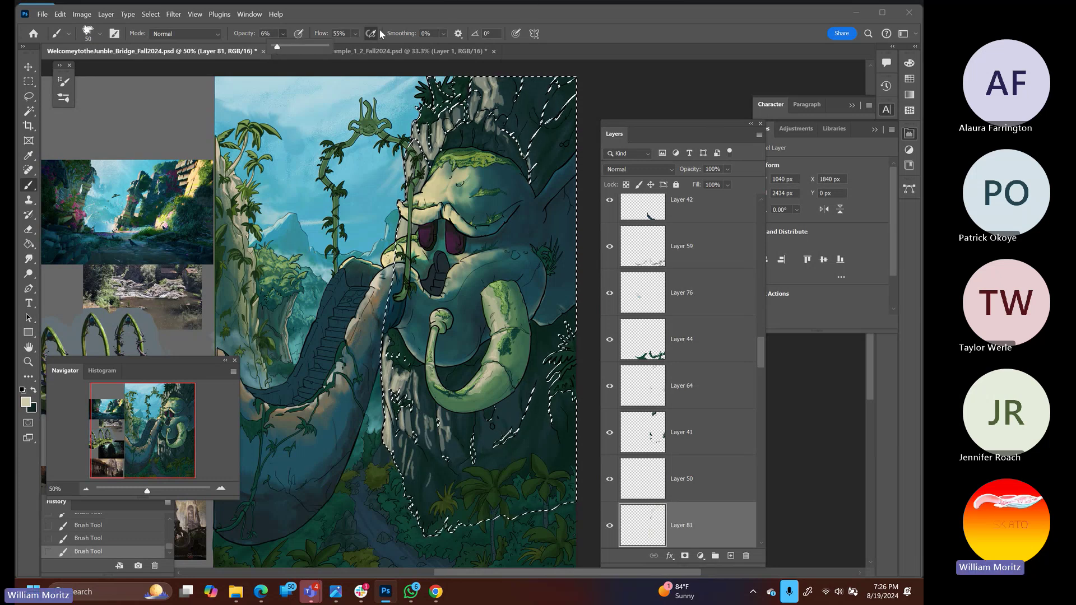
{"action": "left_click", "coordinate": [419, 402]}
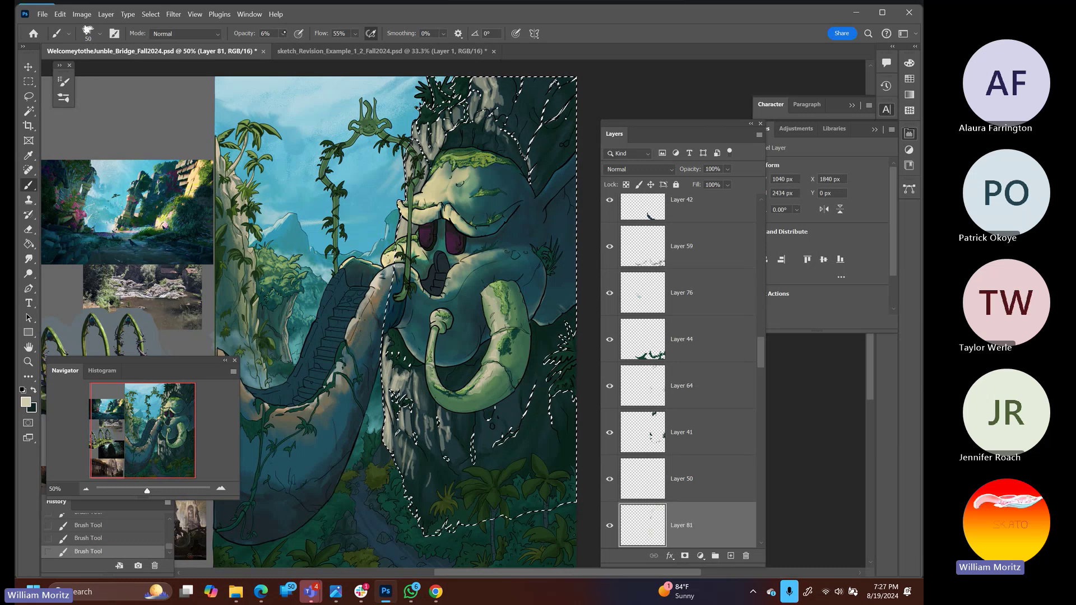
{"action": "left_click", "coordinate": [281, 34]}
{"action": "left_click_drag", "start_coordinate": [286, 46], "coordinate": [292, 47]}
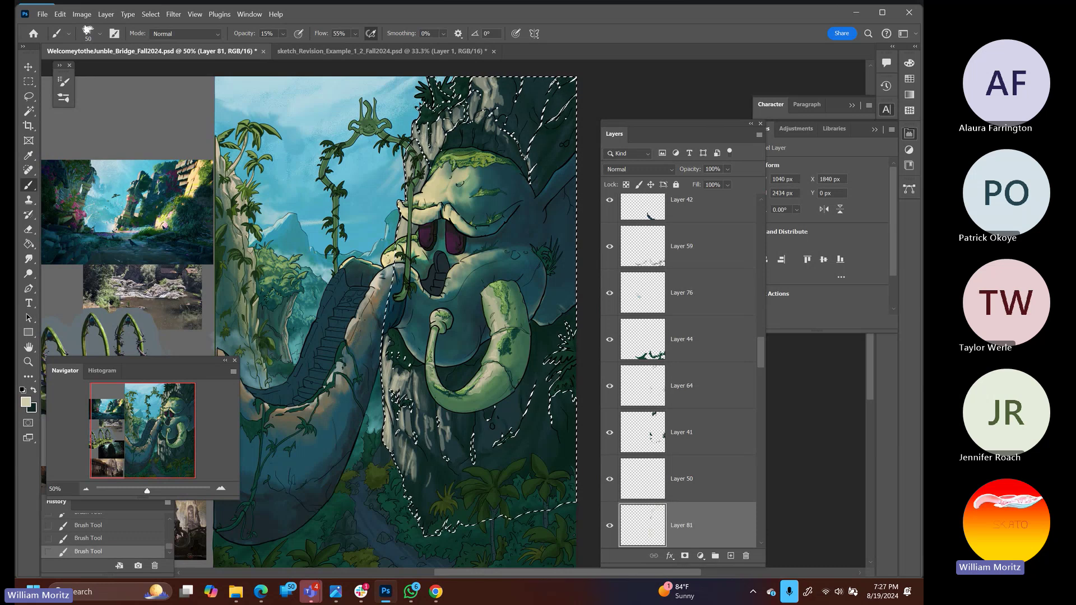
Clear the rock wall selection and smudge the lower ends of its highlights at 61% strength with a 70 px brush
{"action": "key", "text": "l"}
{"action": "left_click", "coordinate": [291, 106]}
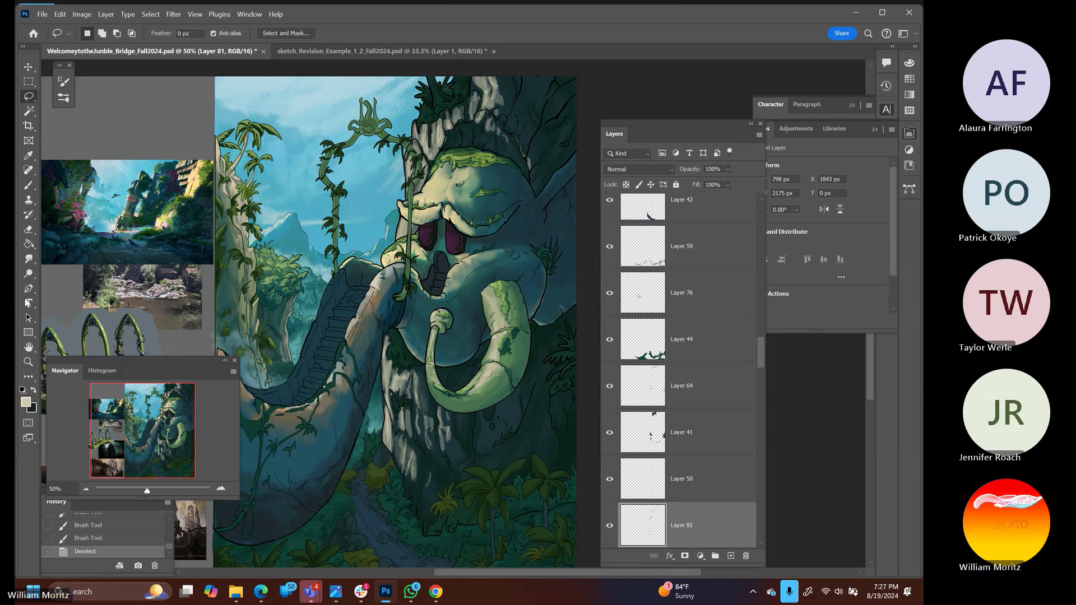
{"action": "left_click", "coordinate": [29, 262]}
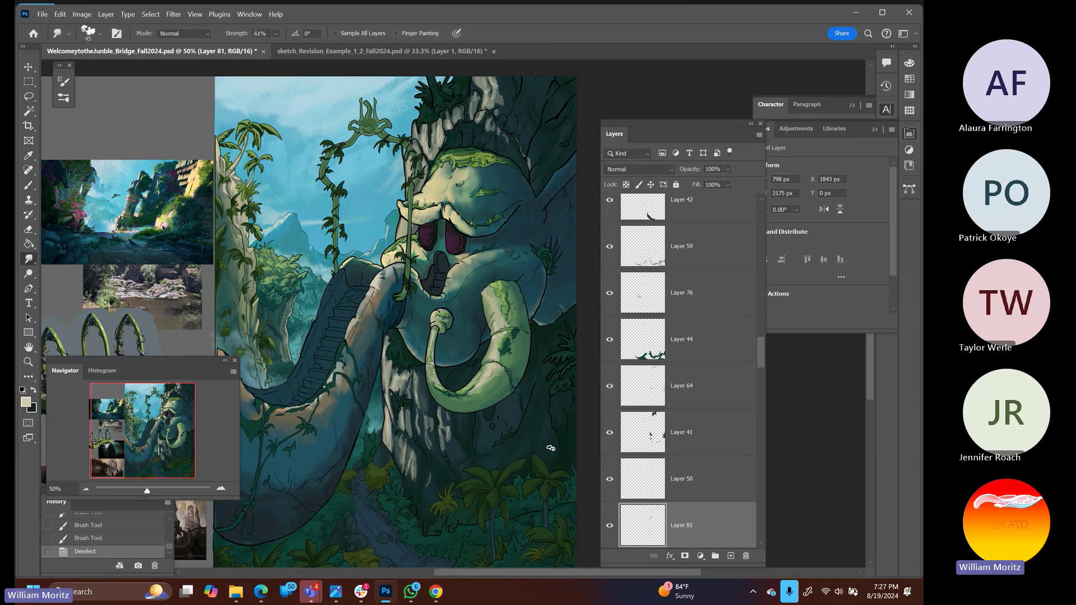
{"action": "mouse_move", "coordinate": [551, 449]}
{"action": "left_mouse_down"}
{"action": "mouse_move", "coordinate": [399, 445]}
{"action": "mouse_move", "coordinate": [412, 441]}
{"action": "mouse_move", "coordinate": [407, 472]}
{"action": "left_mouse_up"}
{"action": "key", "text": "bracketright"}
{"action": "key", "text": "bracketright"}
{"action": "key", "text": "bracketright"}
{"action": "key", "text": "bracketright"}
{"action": "key", "text": "bracketright"}
{"action": "key", "text": "bracketleft"}
{"action": "key", "text": "bracketleft"}
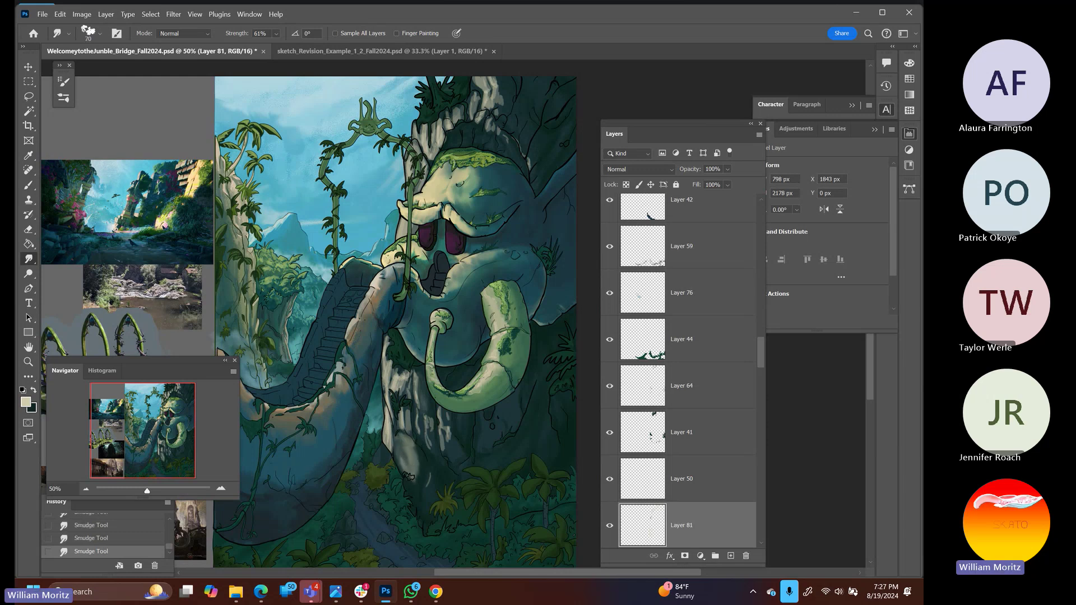
Blend the remaining cream highlights across the rock wall with the Smudge tool, varying its size and finishing at 50 px
{"action": "key", "text": "bracketleft"}
{"action": "key", "text": "bracketleft"}
{"action": "key", "text": "bracketleft"}
{"action": "mouse_move", "coordinate": [408, 466]}
{"action": "left_mouse_down"}
{"action": "mouse_move", "coordinate": [415, 489]}
{"action": "mouse_move", "coordinate": [409, 478]}
{"action": "left_mouse_up"}
{"action": "key", "text": "bracketright"}
{"action": "key", "text": "bracketright"}
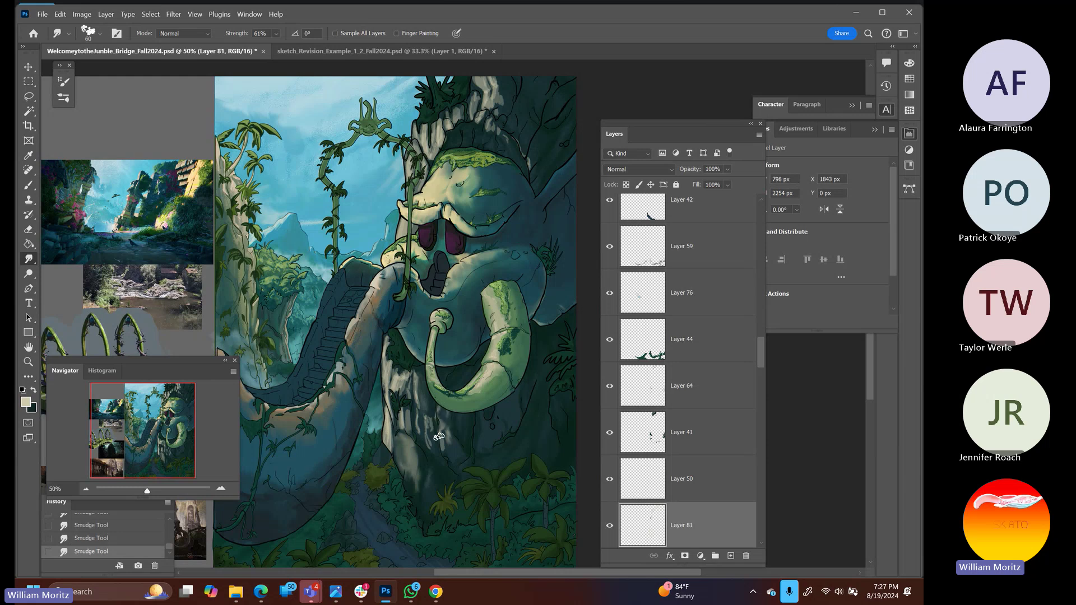
{"action": "key", "text": "bracketleft"}
{"action": "key", "text": "bracketleft"}
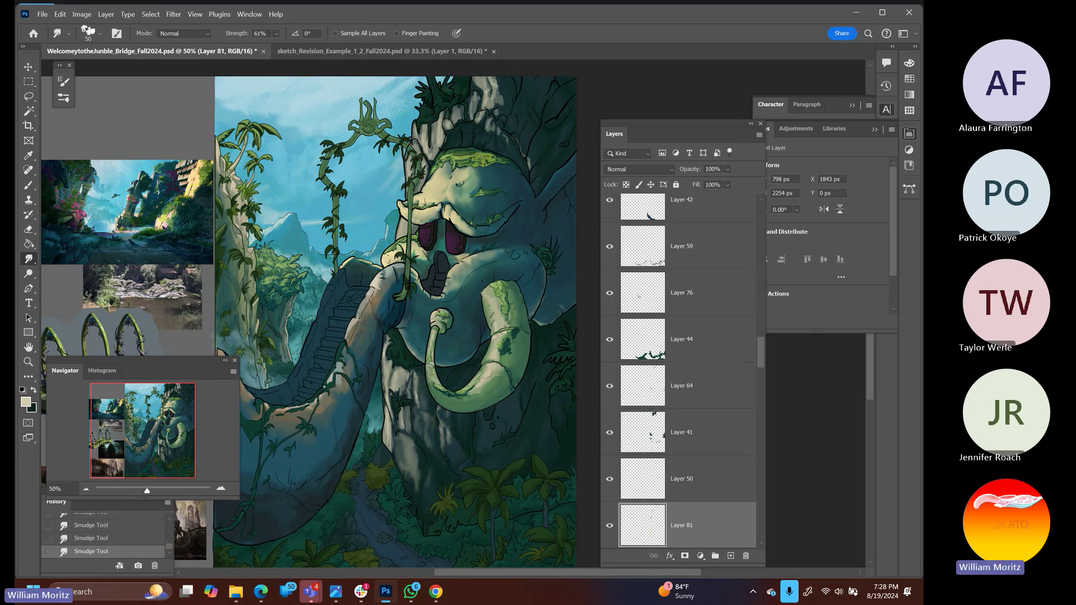
Review the whole composition with the highlighted rock wall and pick up the Lasso tool
{"action": "left_click", "coordinate": [28, 361]}
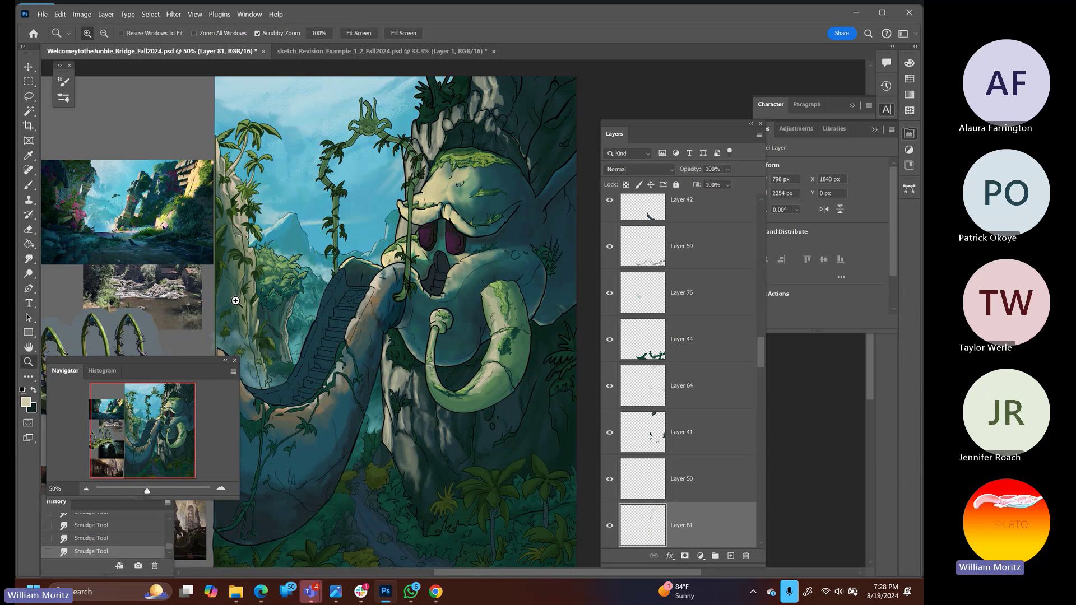
{"action": "left_click", "coordinate": [308, 257], "text": "alt"}
{"action": "left_click", "coordinate": [308, 257], "text": "alt"}
{"action": "left_click", "coordinate": [328, 265], "text": "alt"}
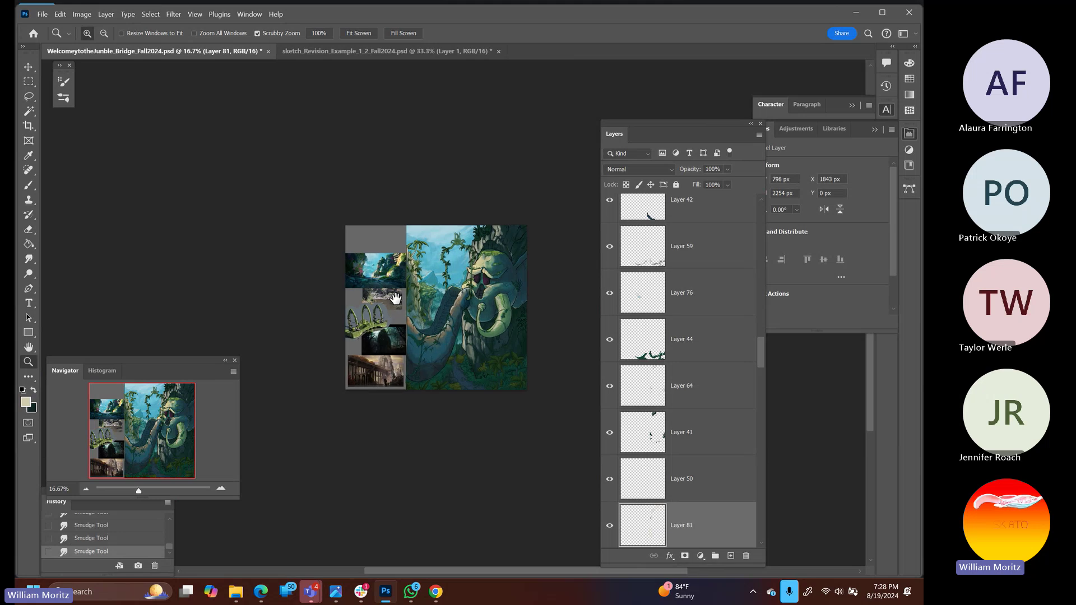
{"action": "left_click", "coordinate": [471, 309]}
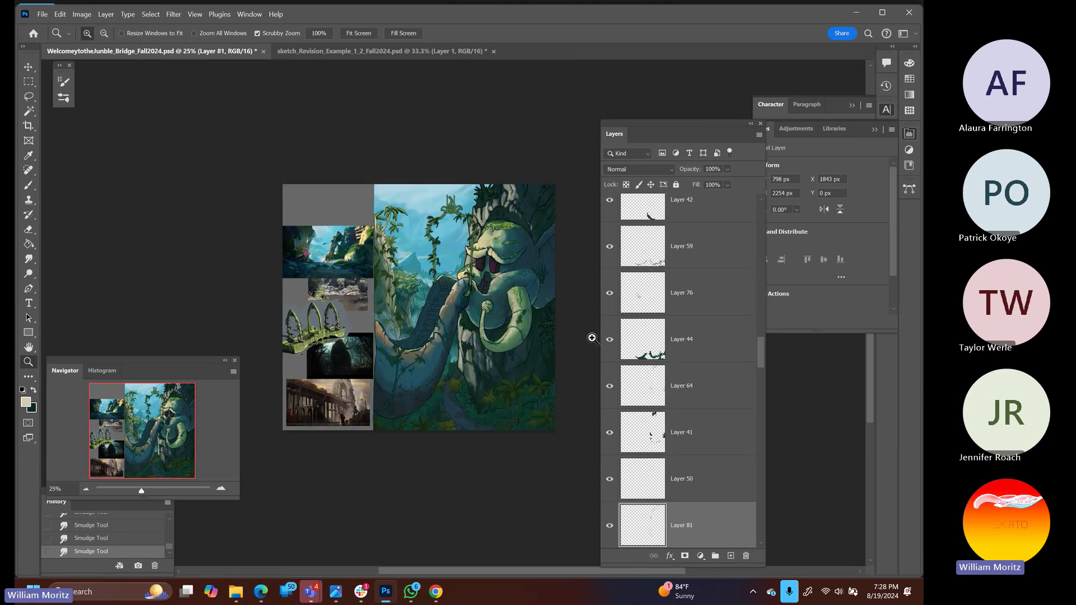
{"action": "left_click", "coordinate": [28, 96]}
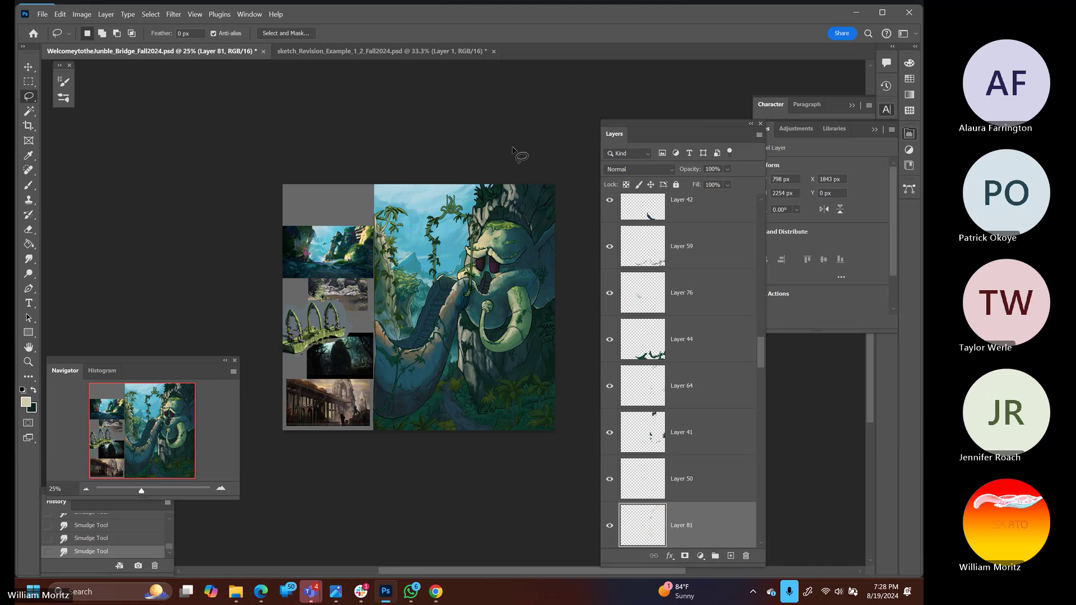
Try Layer 81 in successive blending modes, from Darken through Luminosity, to compare their effect on the rock
{"action": "left_click", "coordinate": [650, 171]}
{"action": "left_click", "coordinate": [638, 181]}
{"action": "key", "text": "Down"}
{"action": "key", "text": "Down"}
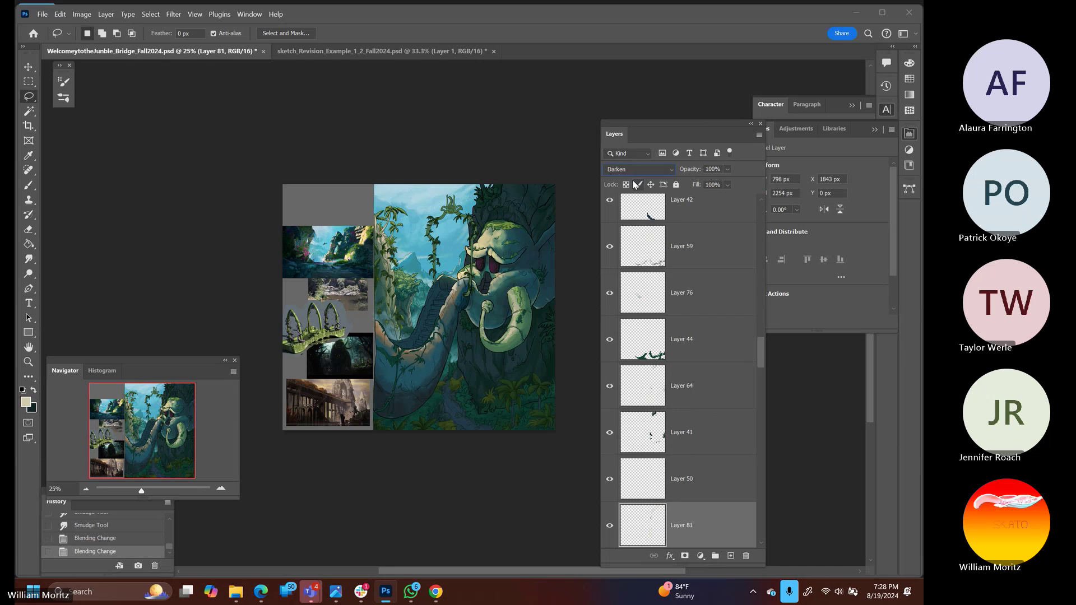
{"action": "key", "text": "Up"}
{"action": "key", "text": "Down"}
{"action": "key", "text": "Down"}
{"action": "key", "text": "Down"}
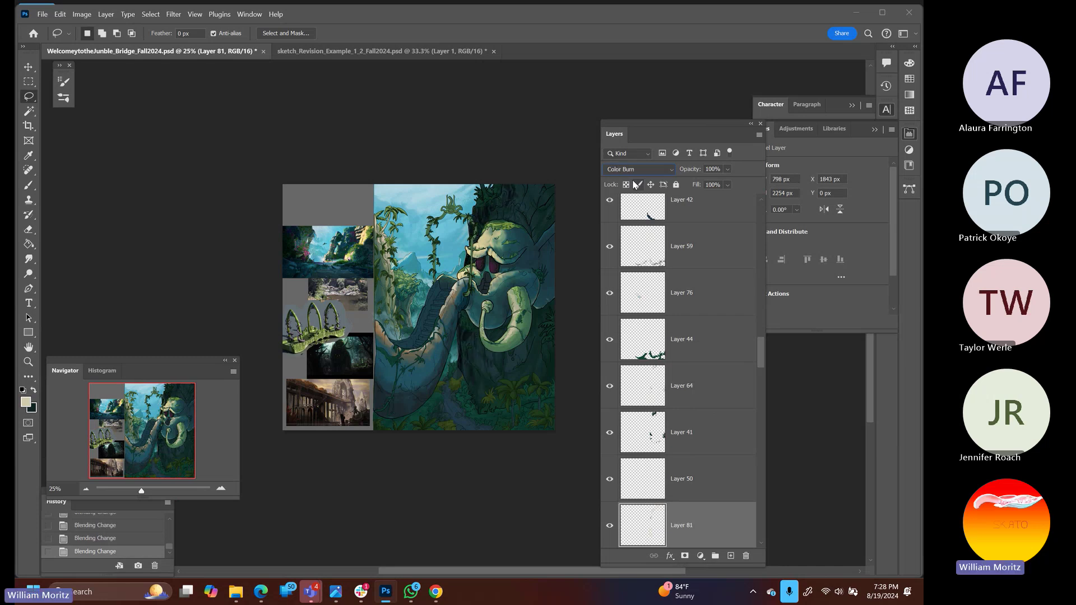
{"action": "key", "text": "Down"}
{"action": "key", "text": "Down"}
{"action": "key", "text": "Down"}
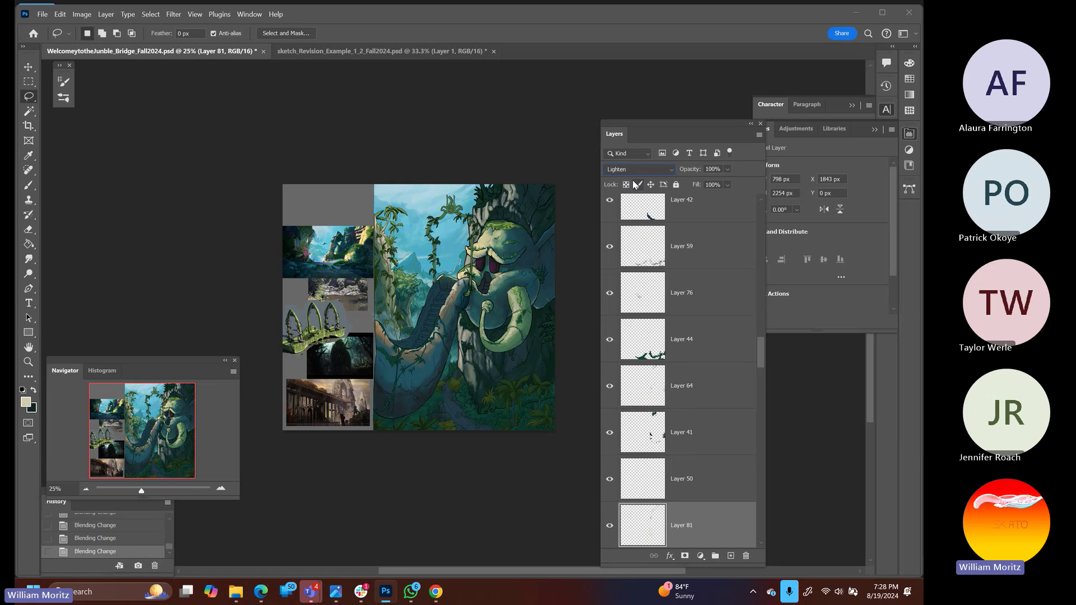
{"action": "key", "text": "Down"}
{"action": "key", "text": "Down"}
{"action": "key", "text": "Down"}
{"action": "key", "text": "Down"}
{"action": "key", "text": "Down"}
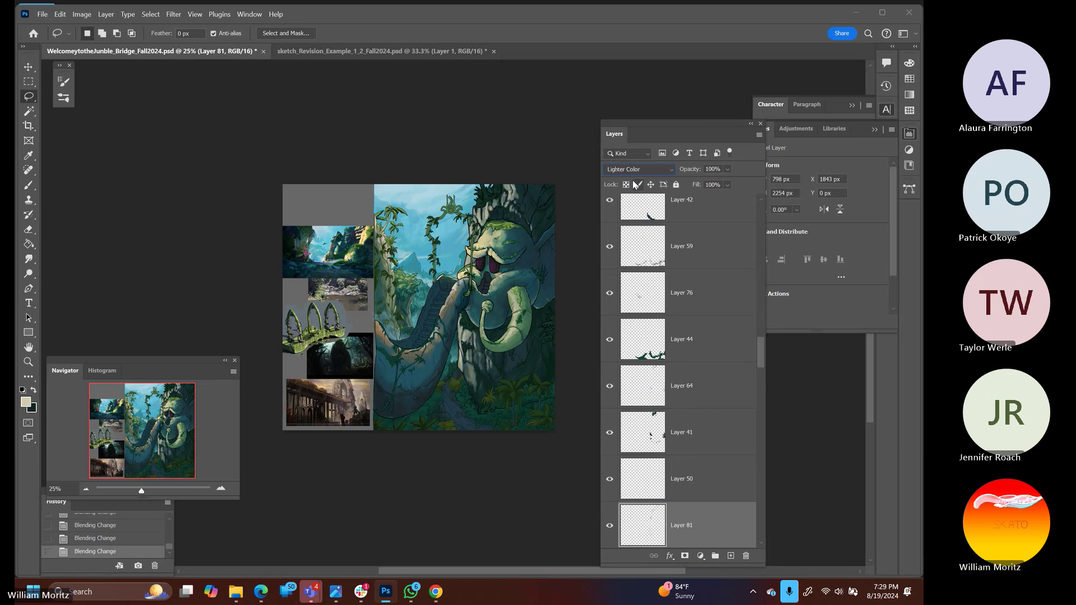
{"action": "key", "text": "Down"}
{"action": "key", "text": "Down"}
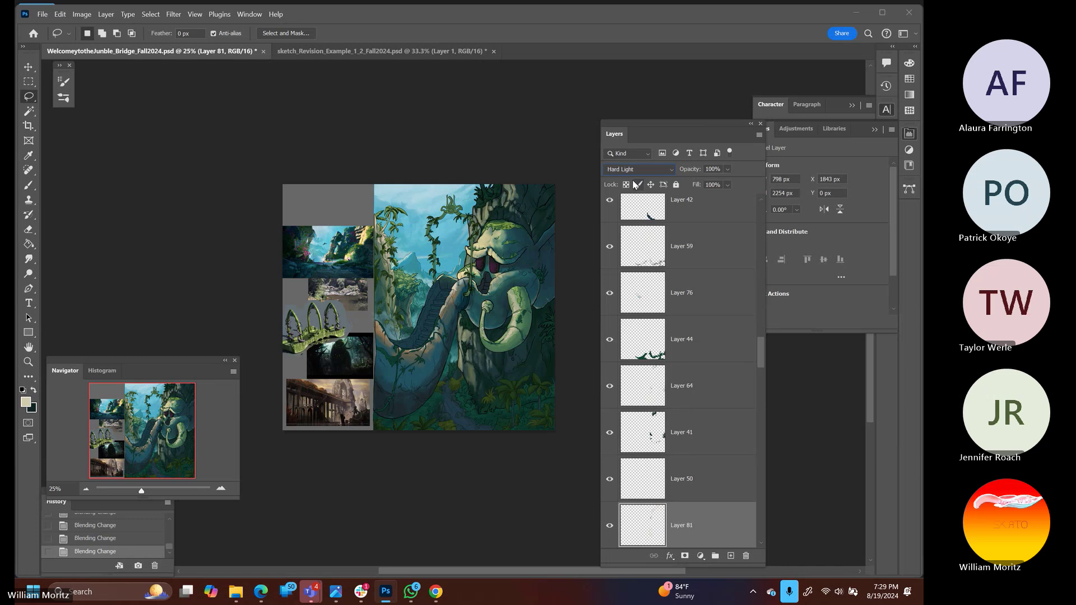
{"action": "key", "text": "Down"}
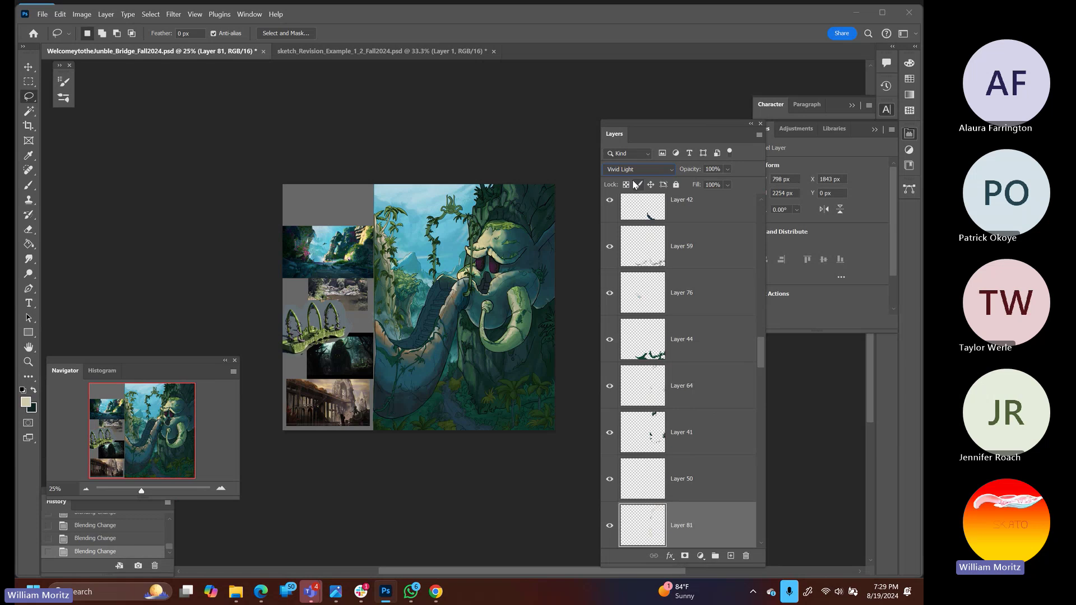
{"action": "key", "text": "shift+plus"}
{"action": "key", "text": "shift+plus"}
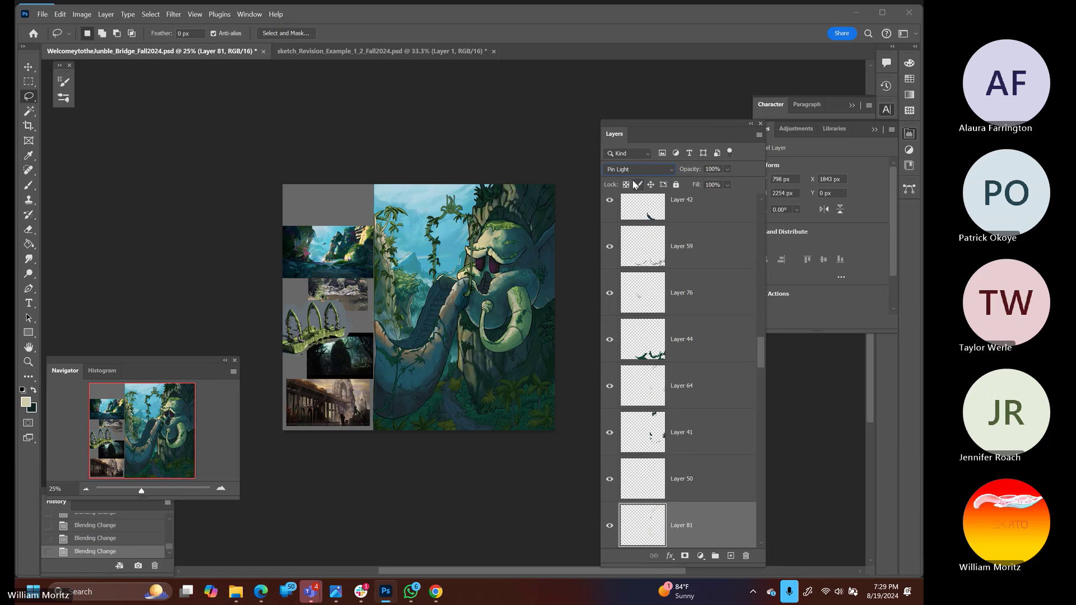
{"action": "key", "text": "shift+plus"}
{"action": "key", "text": "shift+plus"}
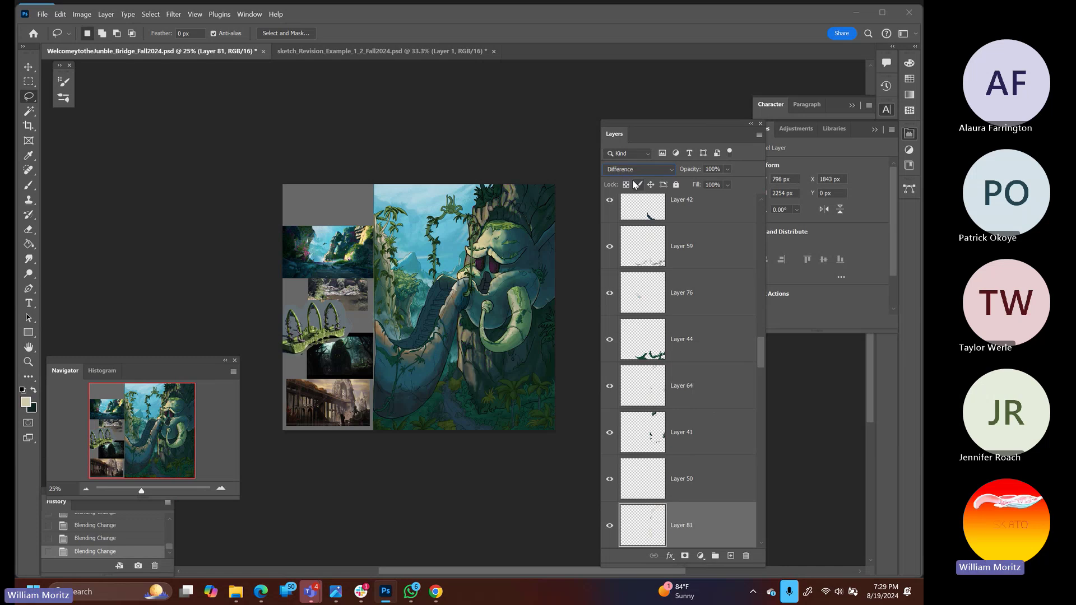
{"action": "key", "text": "shift+plus"}
{"action": "key", "text": "shift+plus"}
{"action": "key", "text": "shift+plus"}
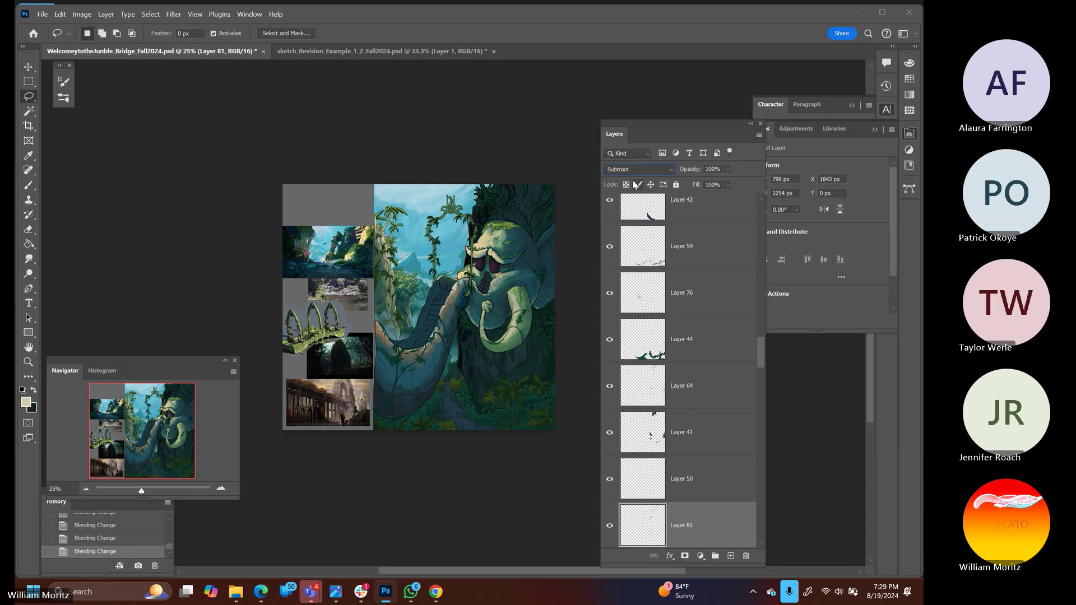
{"action": "key", "text": "shift+plus"}
{"action": "key", "text": "shift+plus"}
{"action": "key", "text": "shift+plus"}
{"action": "key", "text": "shift+plus"}
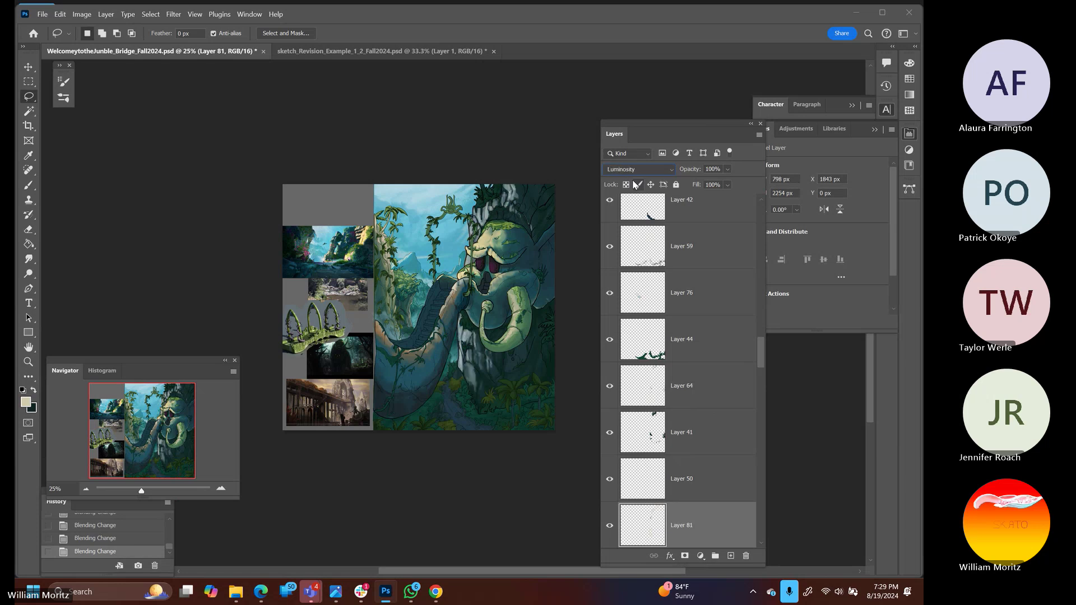
Go back through the blending modes for Layer 81 and set it to Hard Light
{"action": "key", "text": "shift+minus"}
{"action": "key", "text": "shift+minus"}
{"action": "key", "text": "shift+minus"}
{"action": "key", "text": "shift+minus"}
{"action": "key", "text": "shift+minus"}
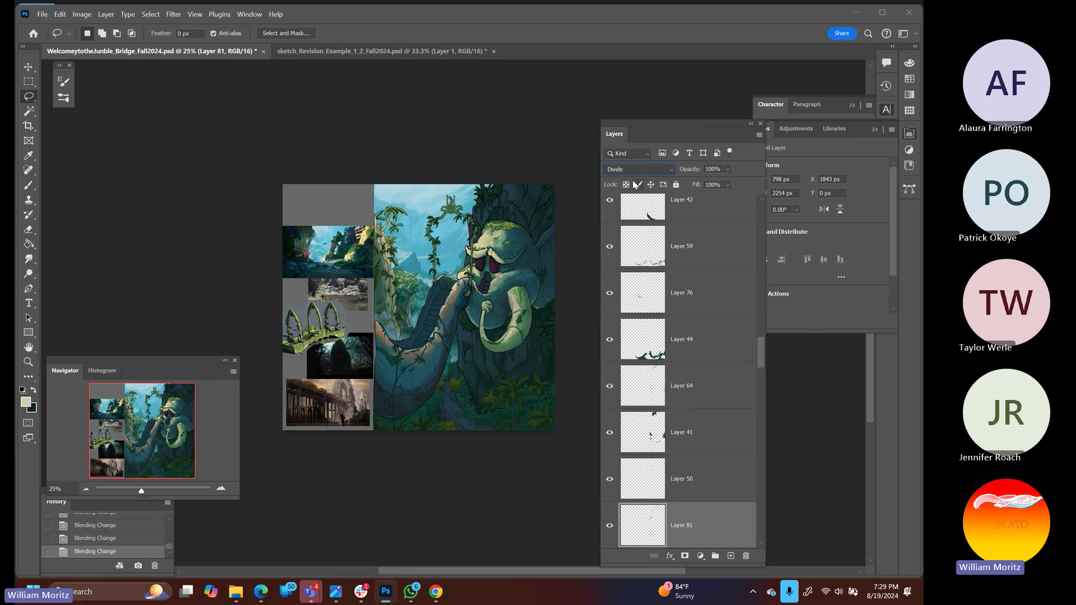
{"action": "key", "text": "shift+minus"}
{"action": "key", "text": "shift+minus"}
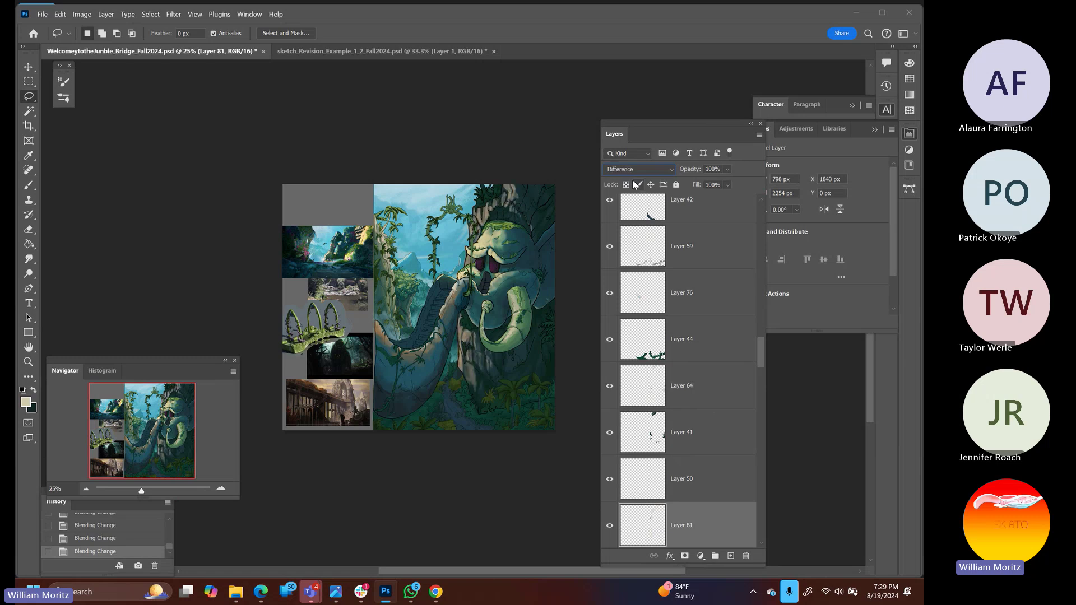
{"action": "key", "text": "shift+minus"}
{"action": "key", "text": "shift+minus"}
{"action": "key", "text": "shift+minus"}
{"action": "key", "text": "shift+minus"}
{"action": "key", "text": "shift+minus"}
{"action": "key", "text": "shift+plus"}
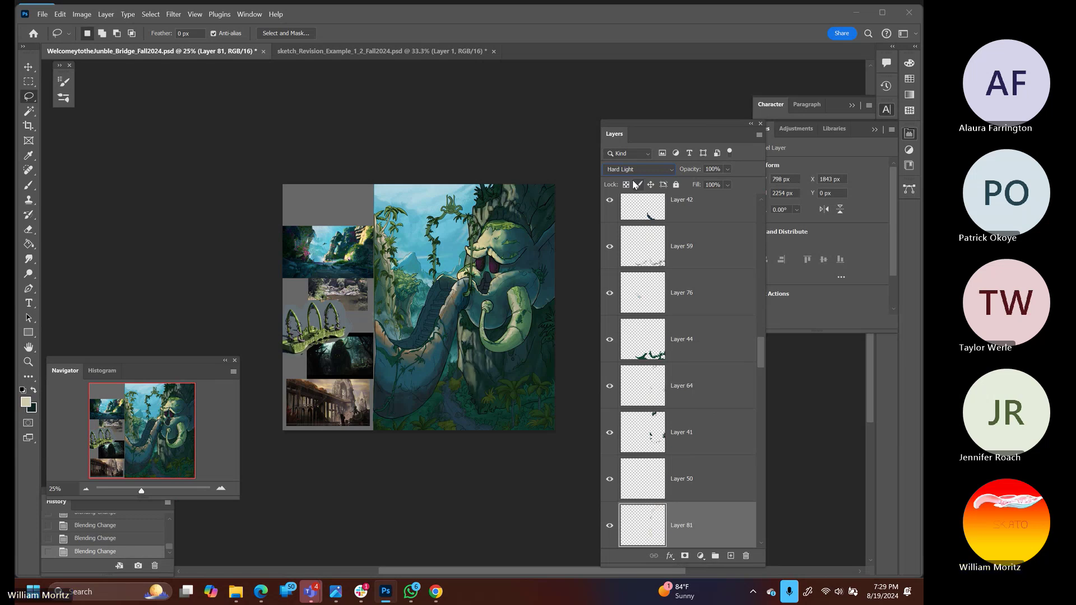
Compare the painting with Layer 81 hidden and shown, and choose Hard Light again as its blending mode
{"action": "left_click", "coordinate": [613, 525]}
{"action": "left_click", "coordinate": [611, 525]}
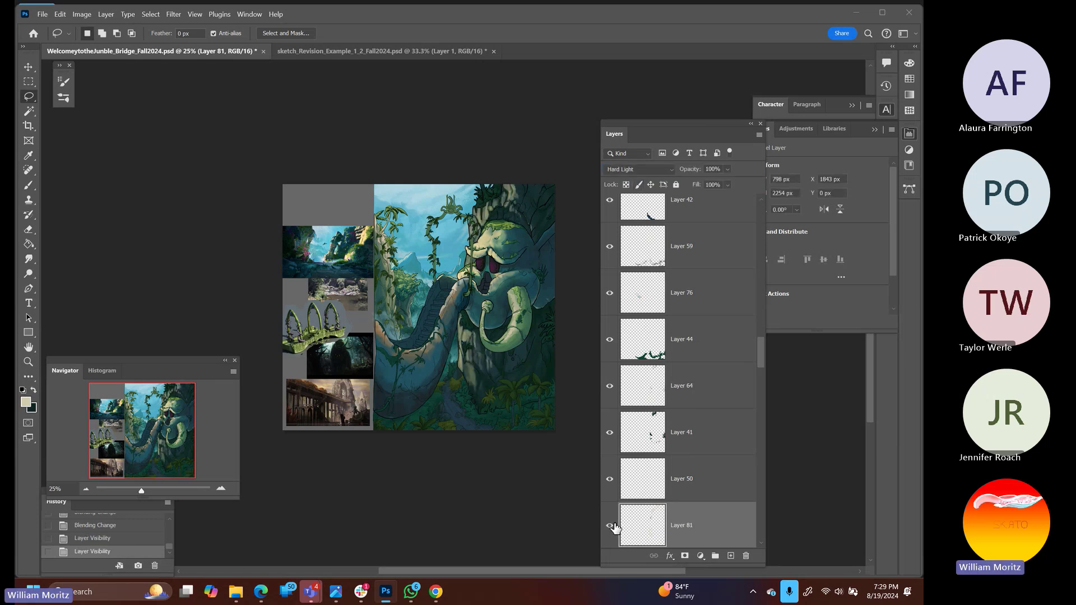
{"action": "left_click", "coordinate": [637, 170]}
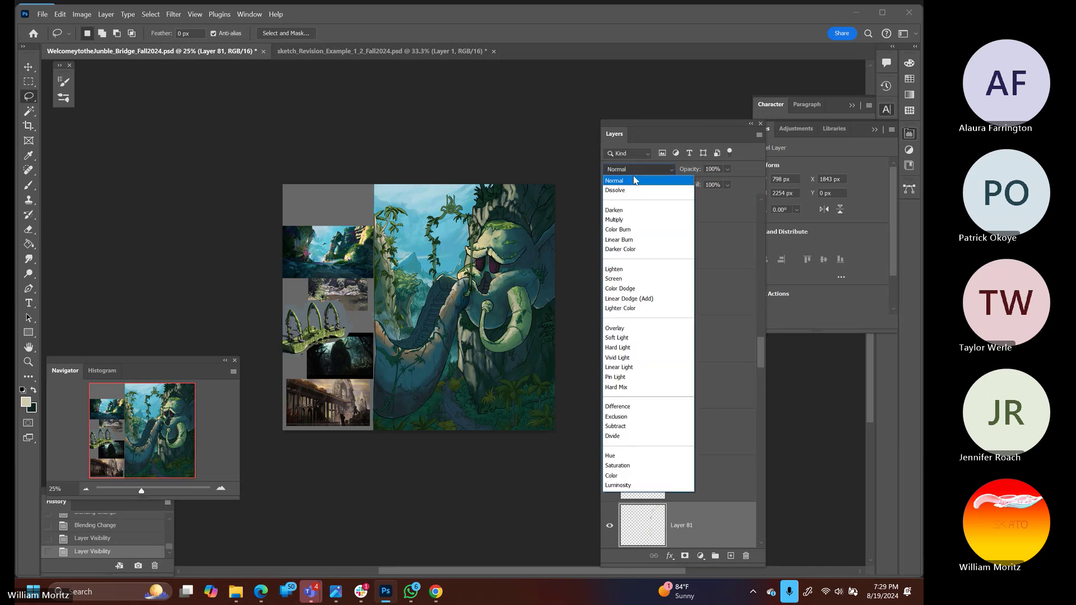
{"action": "left_click", "coordinate": [618, 347]}
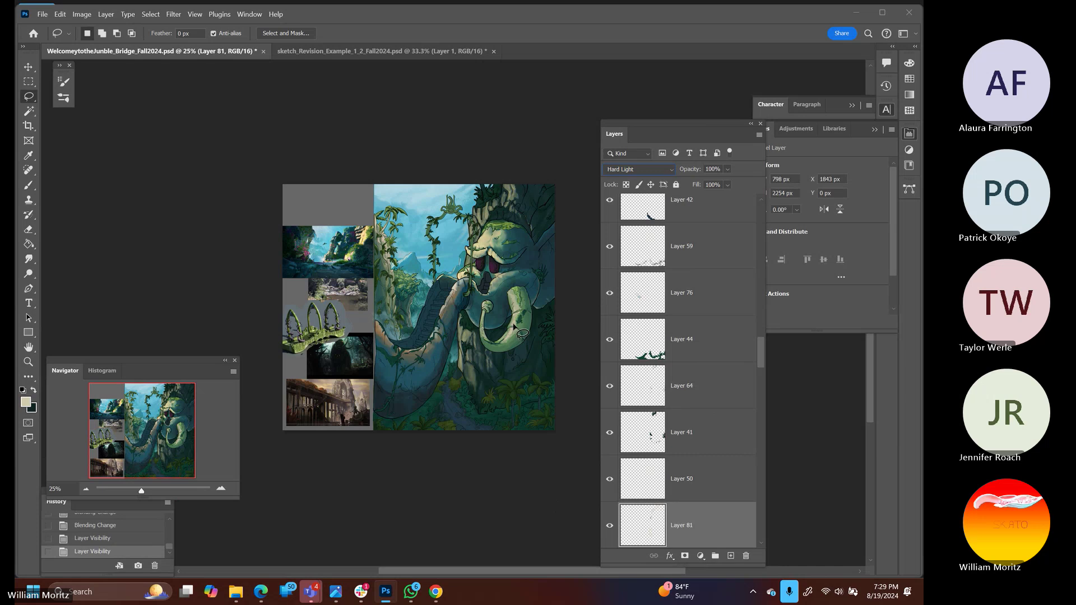
Sample a green from the elephant statue's curled trunk and load the rock shape of Layer 38 as a selection
{"action": "key", "text": "i"}
{"action": "left_click", "coordinate": [495, 348]}
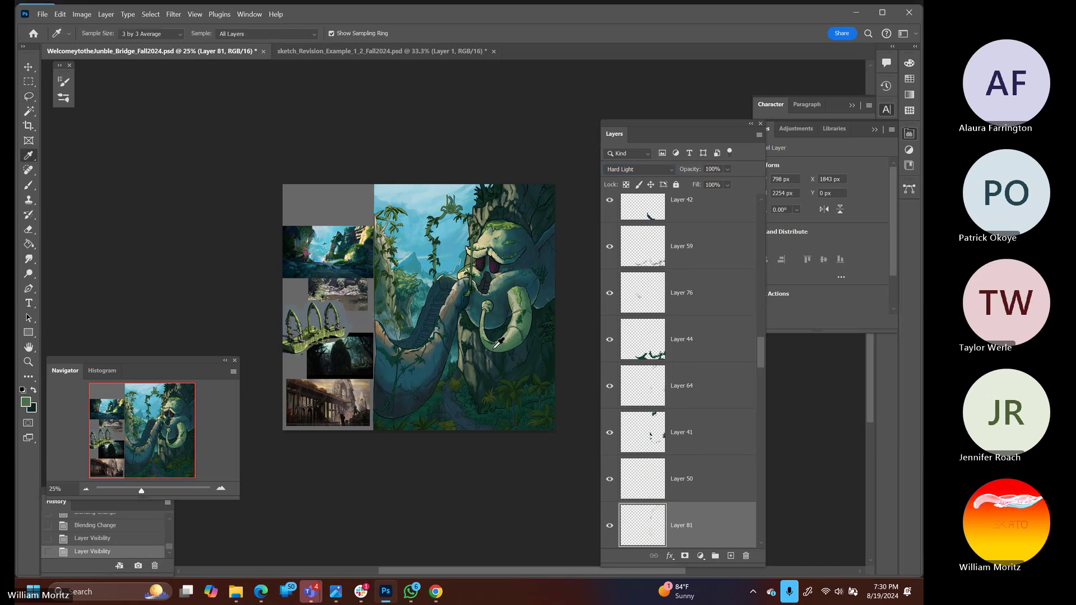
{"action": "key", "text": "v"}
{"action": "left_click_drag", "start_coordinate": [644, 525], "coordinate": [660, 481]}
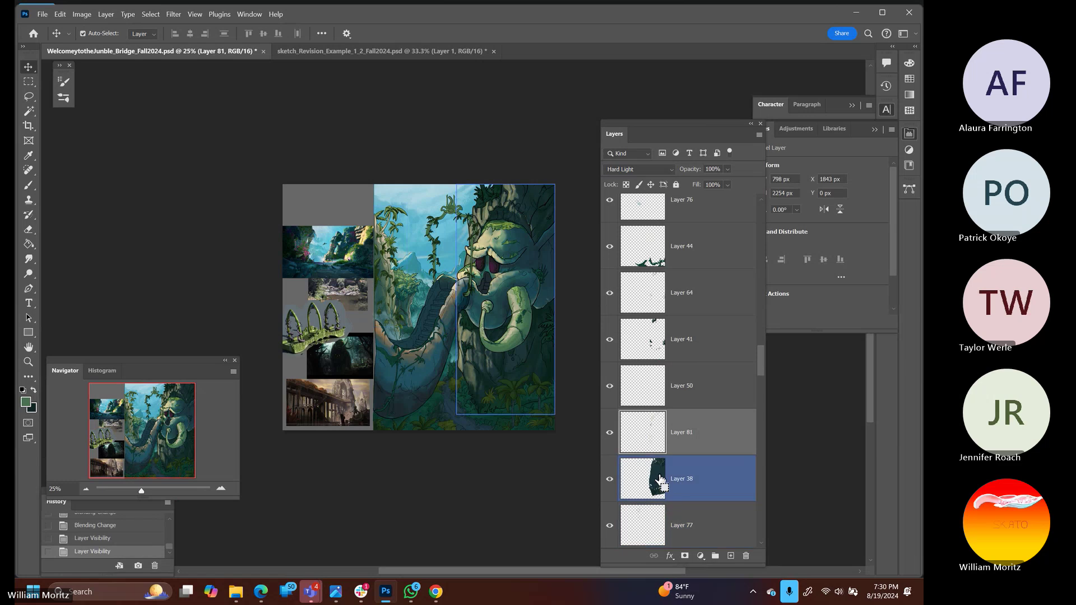
{"action": "left_click", "coordinate": [660, 481], "text": "ctrl"}
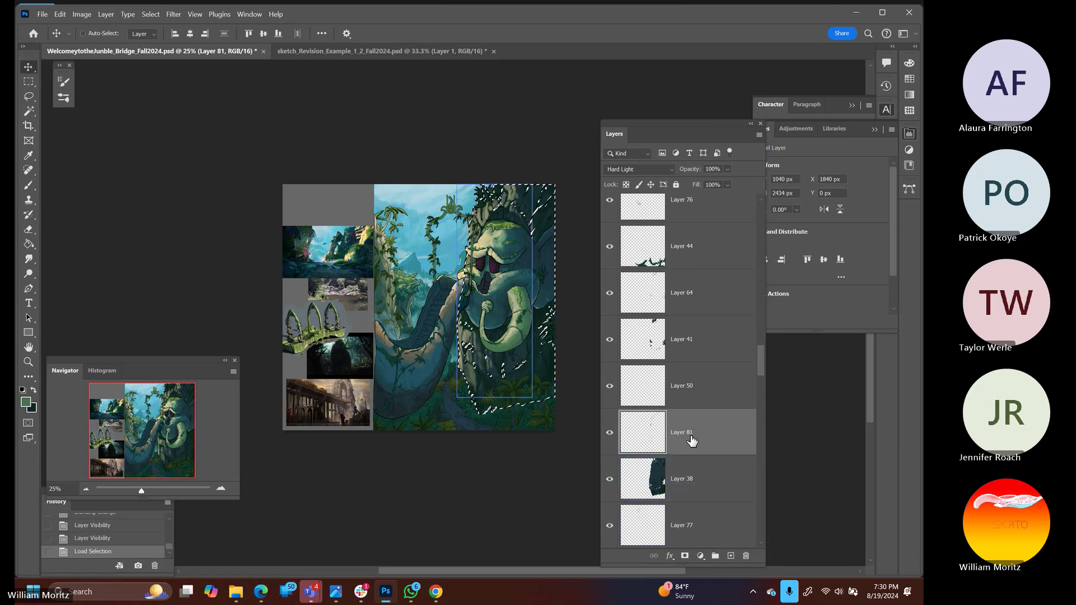
Add a new layer directly below Layer 81 and paint green light patches on the rock inside the selection, raising brush opacity to 45%
{"action": "left_click", "coordinate": [730, 555], "text": "ctrl"}
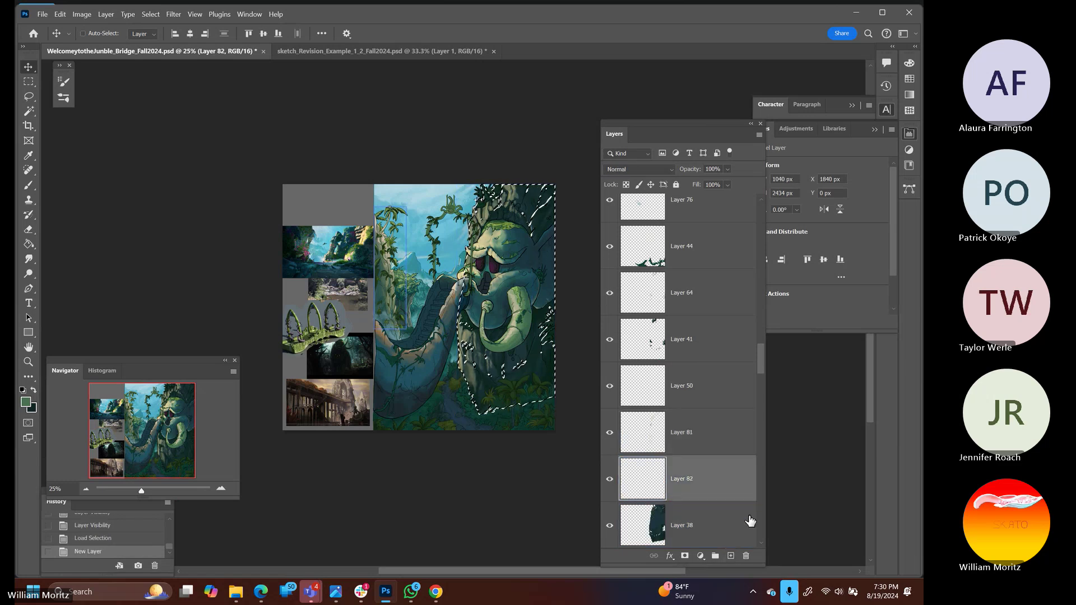
{"action": "key", "text": "b"}
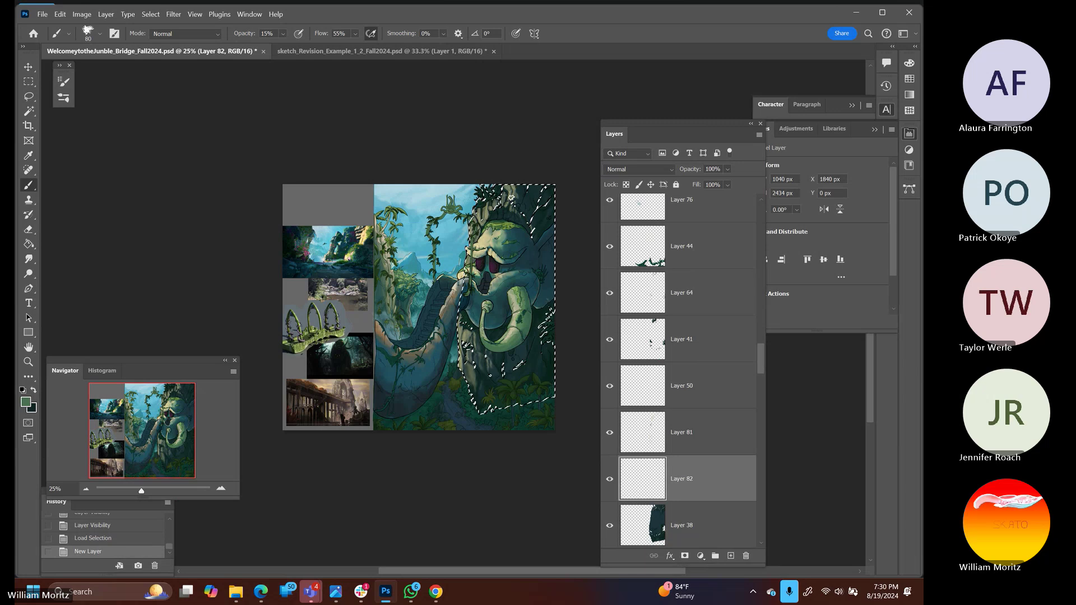
{"action": "left_click_drag", "start_coordinate": [515, 198], "coordinate": [520, 182]}
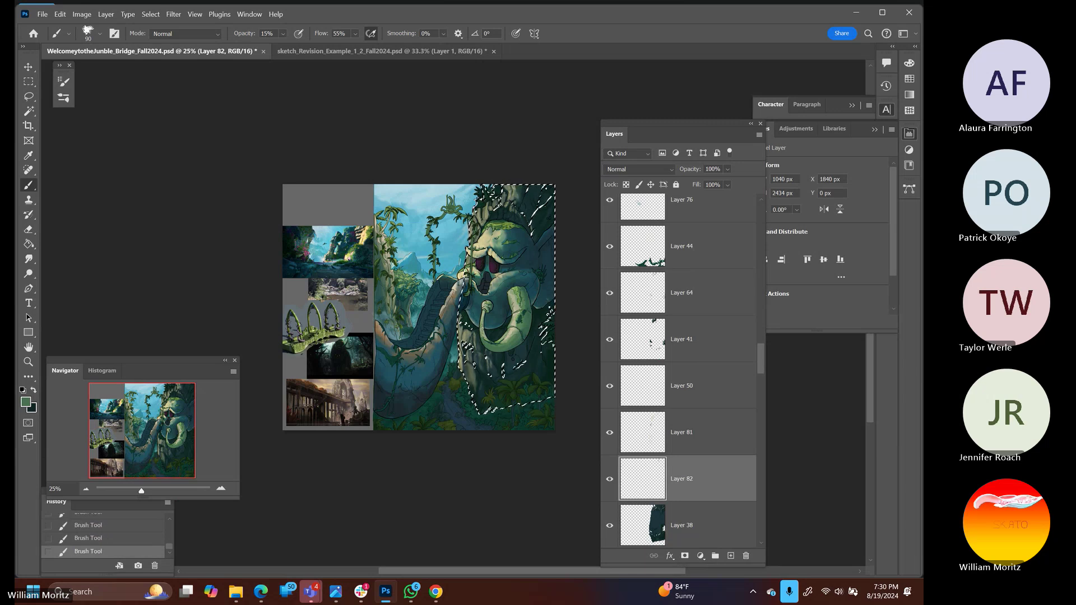
{"action": "key", "text": "4"}
{"action": "key", "text": "5"}
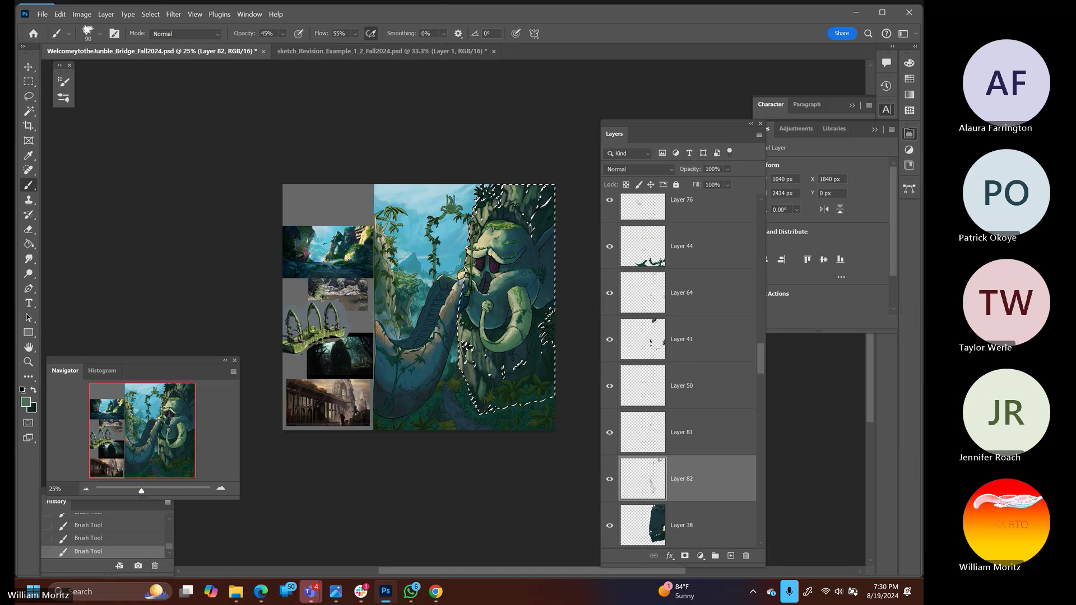
Smudge the new green strokes on the rock to blend them, and clear the selection
{"action": "left_click", "coordinate": [29, 259]}
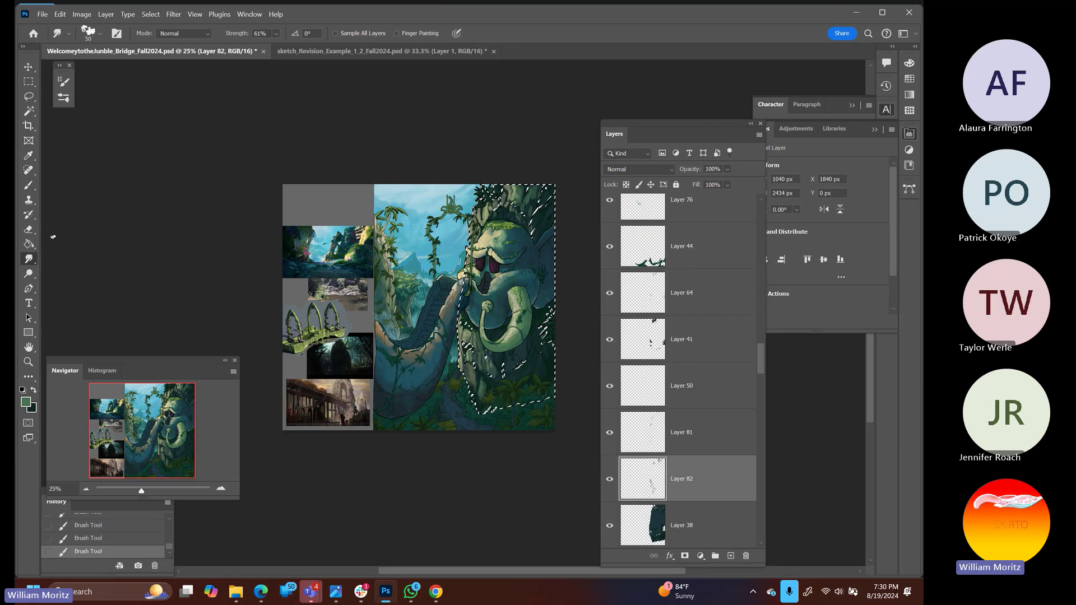
{"action": "left_click_drag", "start_coordinate": [541, 317], "coordinate": [547, 331]}
{"action": "left_click_drag", "start_coordinate": [542, 322], "coordinate": [549, 326]}
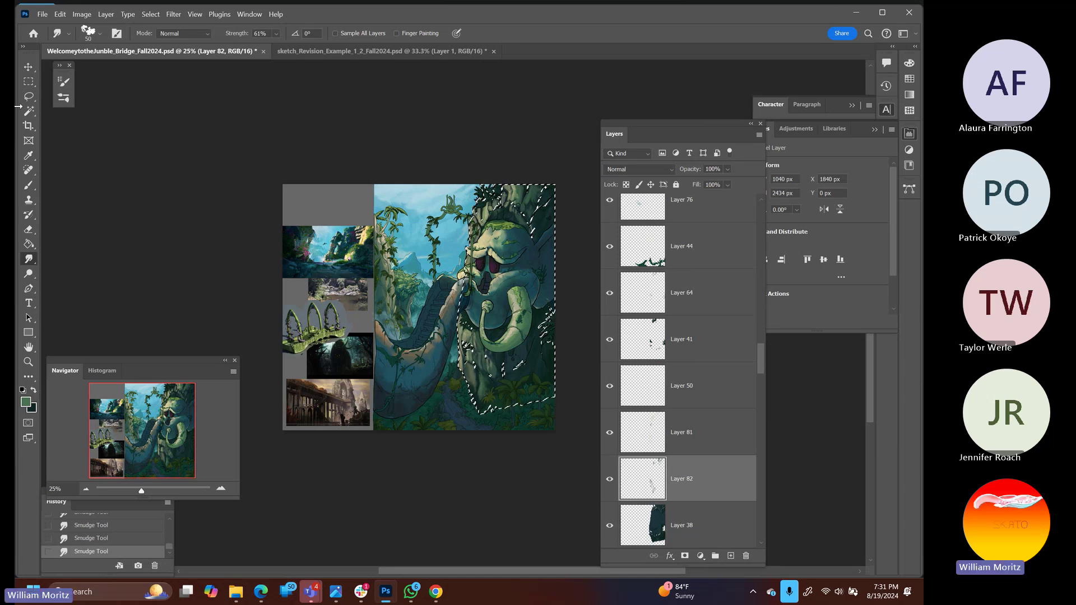
{"action": "left_click", "coordinate": [29, 96]}
{"action": "left_click", "coordinate": [106, 208]}
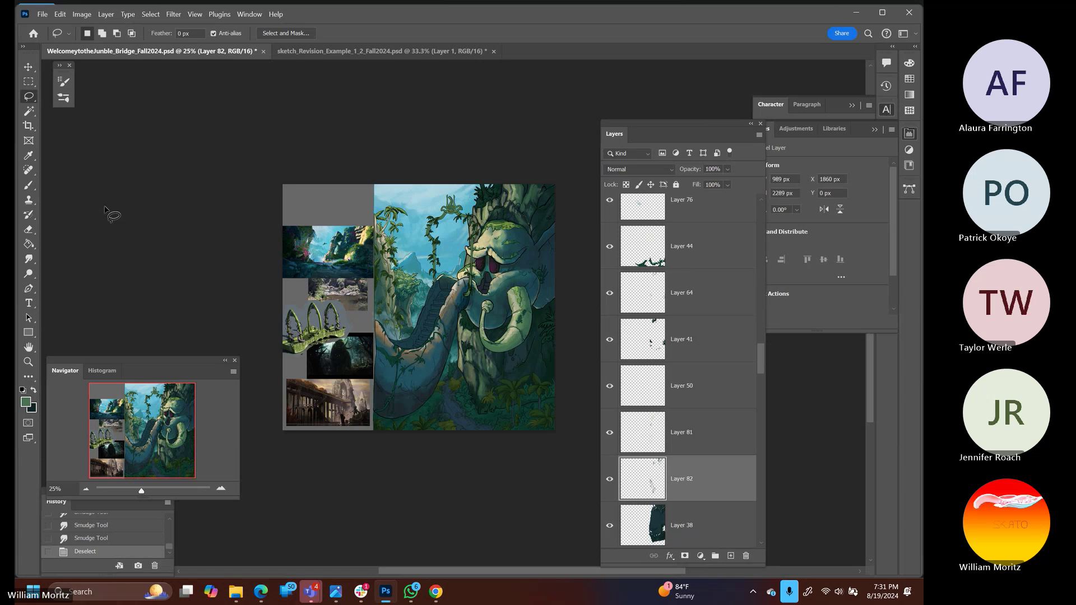
Add a new layer above Layer 82 and set up the brush with a bright red foreground color at 100% opacity
{"action": "key", "text": "e"}
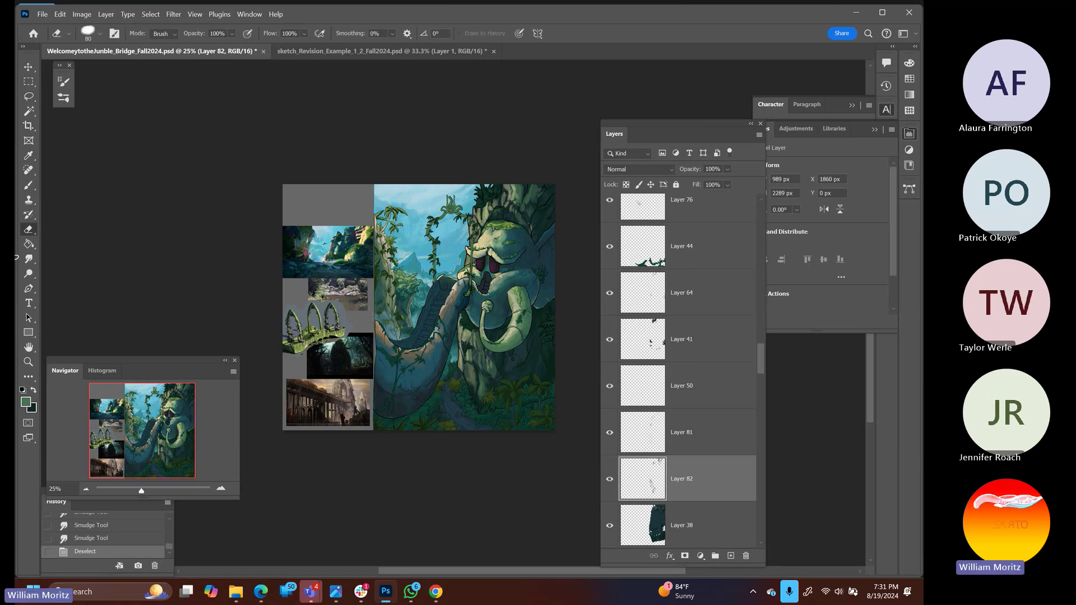
{"action": "left_click", "coordinate": [731, 555]}
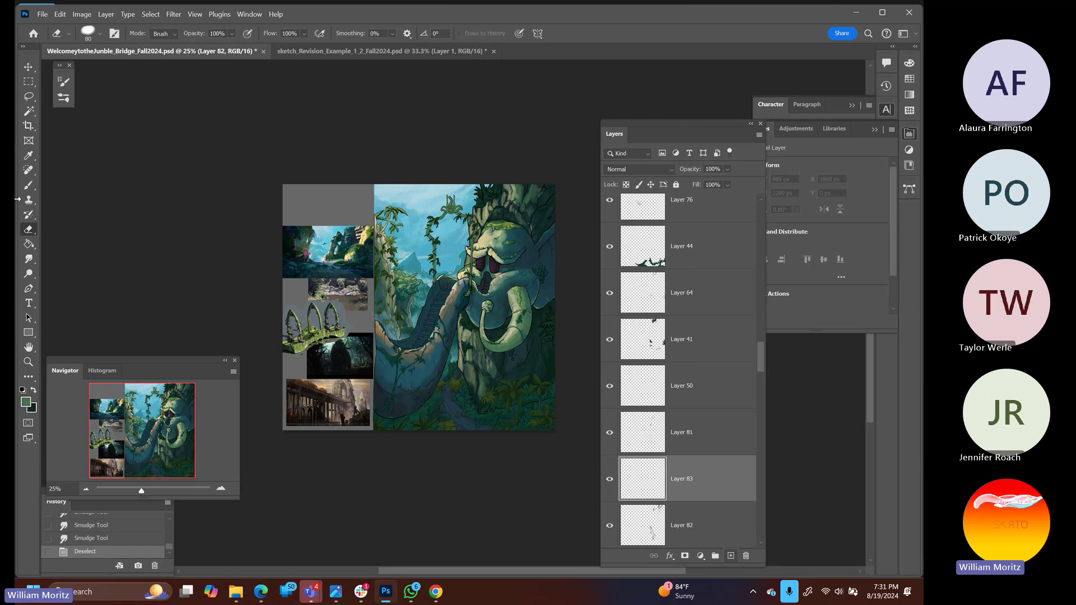
{"action": "left_click", "coordinate": [25, 403]}
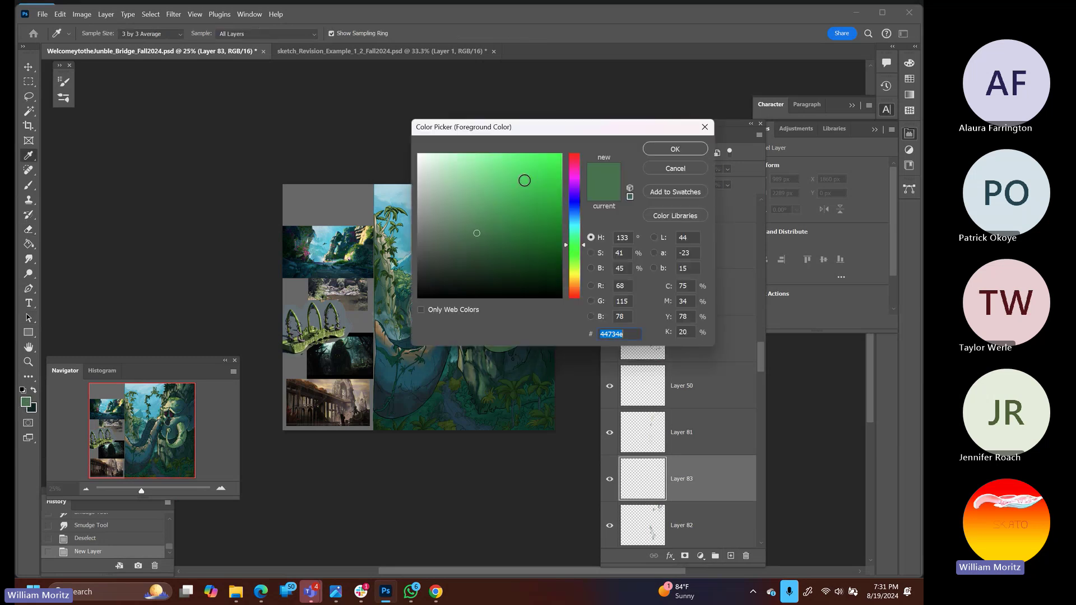
{"action": "left_click", "coordinate": [550, 165]}
{"action": "left_click", "coordinate": [569, 161]}
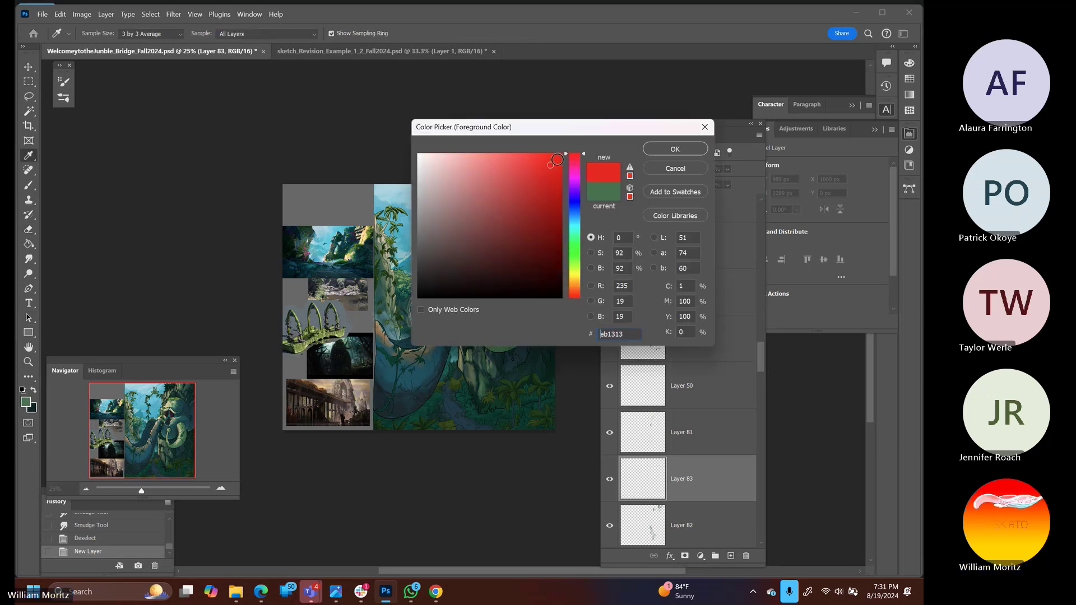
{"action": "left_click", "coordinate": [663, 149]}
{"action": "key", "text": "b"}
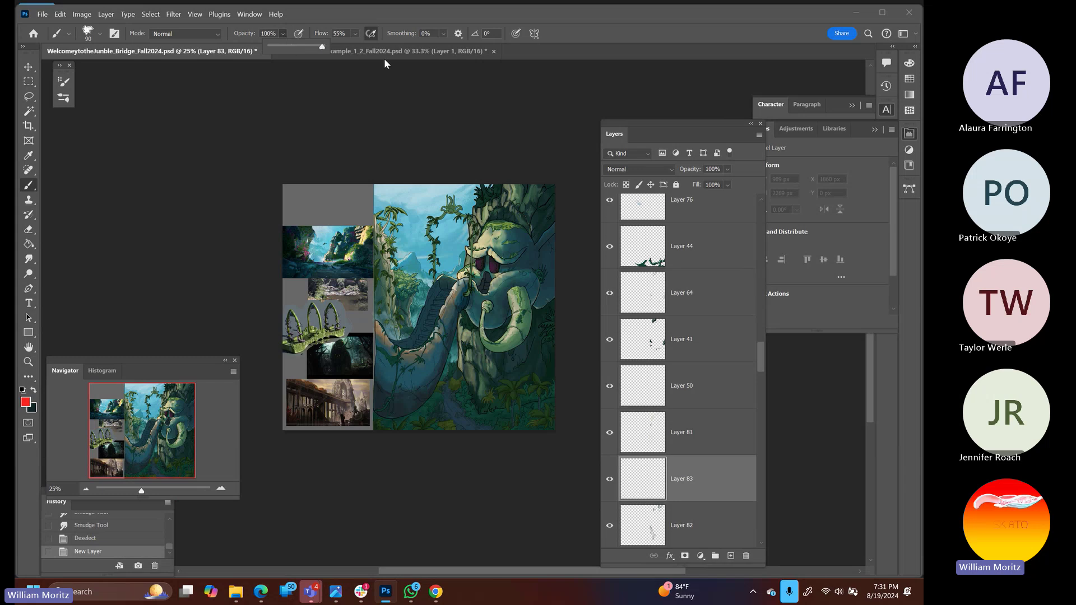
Circle the rock beneath the elephant's trunk in red as temporary markup, and undo the stroke
{"action": "mouse_move", "coordinate": [508, 373]}
{"action": "left_mouse_down"}
{"action": "mouse_move", "coordinate": [493, 331]}
{"action": "mouse_move", "coordinate": [451, 376]}
{"action": "mouse_move", "coordinate": [511, 364]}
{"action": "left_mouse_up"}
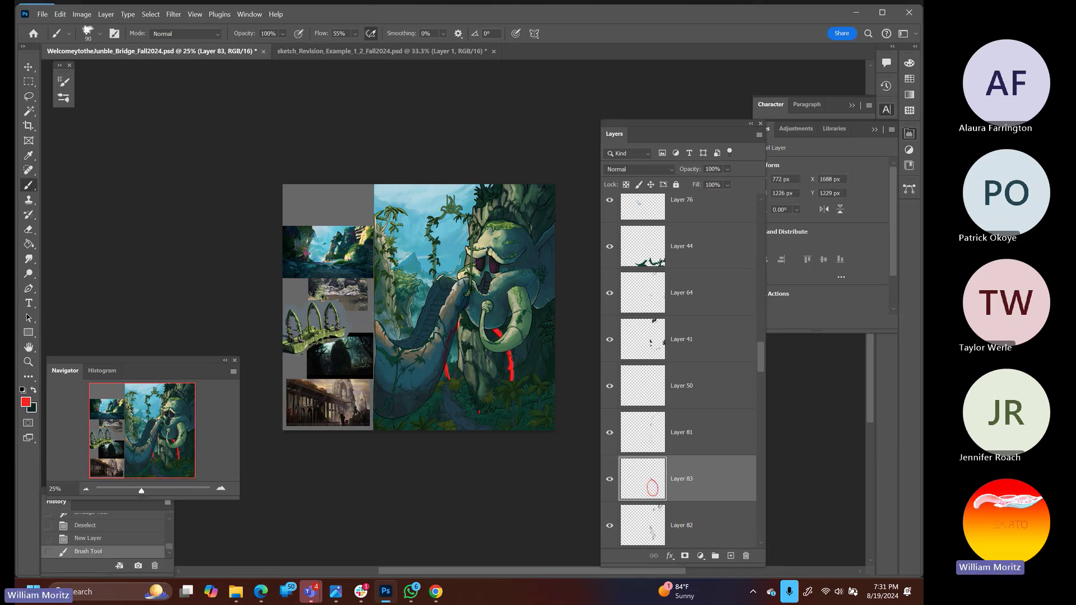
{"action": "key", "text": "ctrl+z"}
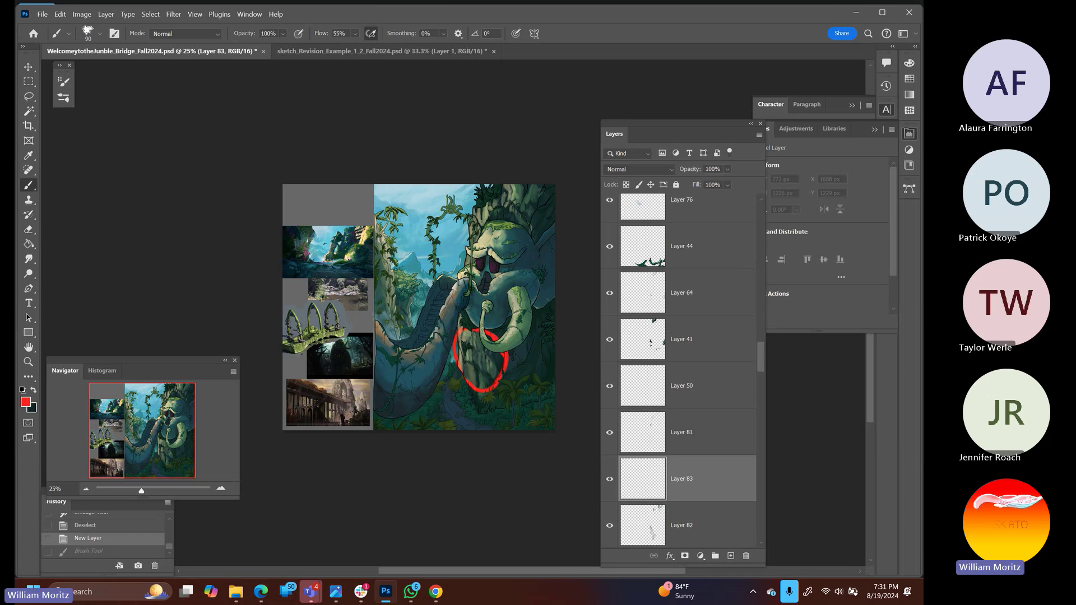
{"action": "key", "text": "ctrl+shift+z"}
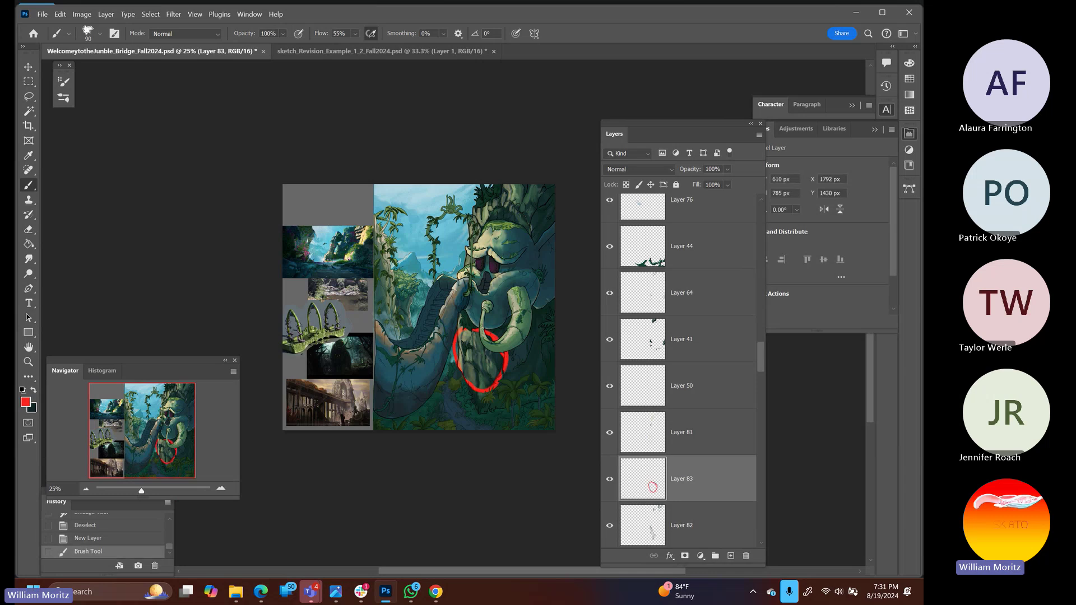
{"action": "key", "text": "ctrl+z"}
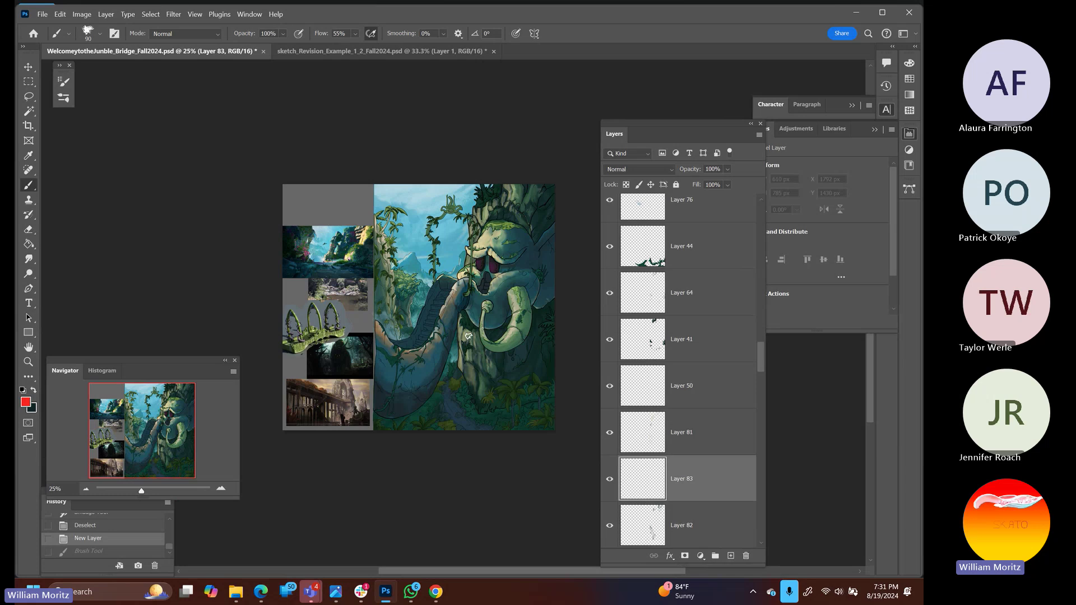
{"action": "left_click_drag", "start_coordinate": [466, 343], "coordinate": [473, 331]}
{"action": "key", "text": "ctrl+z"}
{"action": "left_click", "coordinate": [28, 67]}
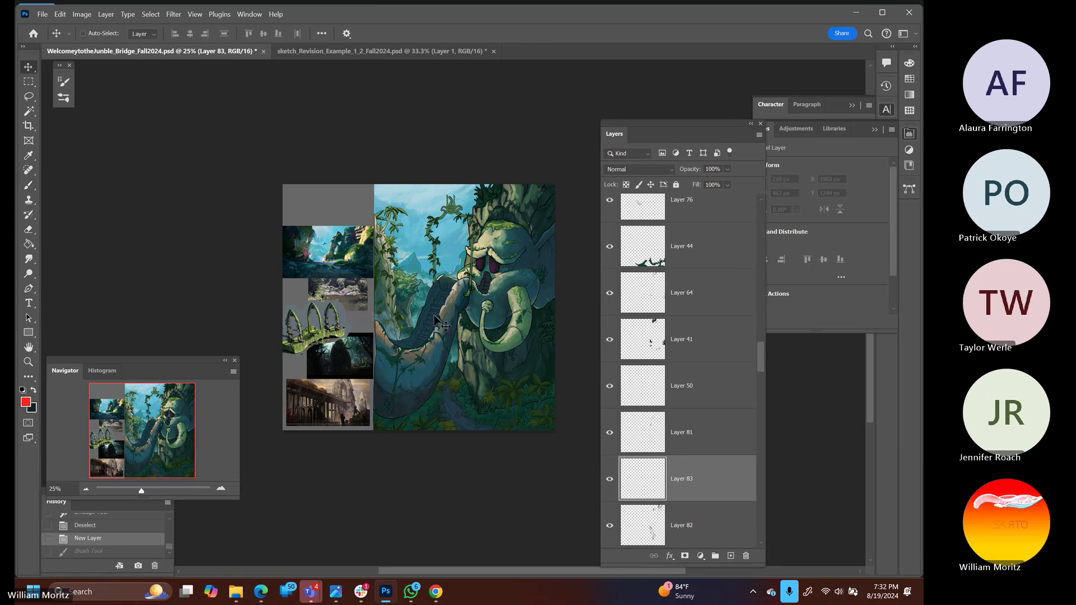
Sample an olive green from the sunlit grass in the jungle reference painting as the foreground color
{"action": "left_click", "coordinate": [28, 361]}
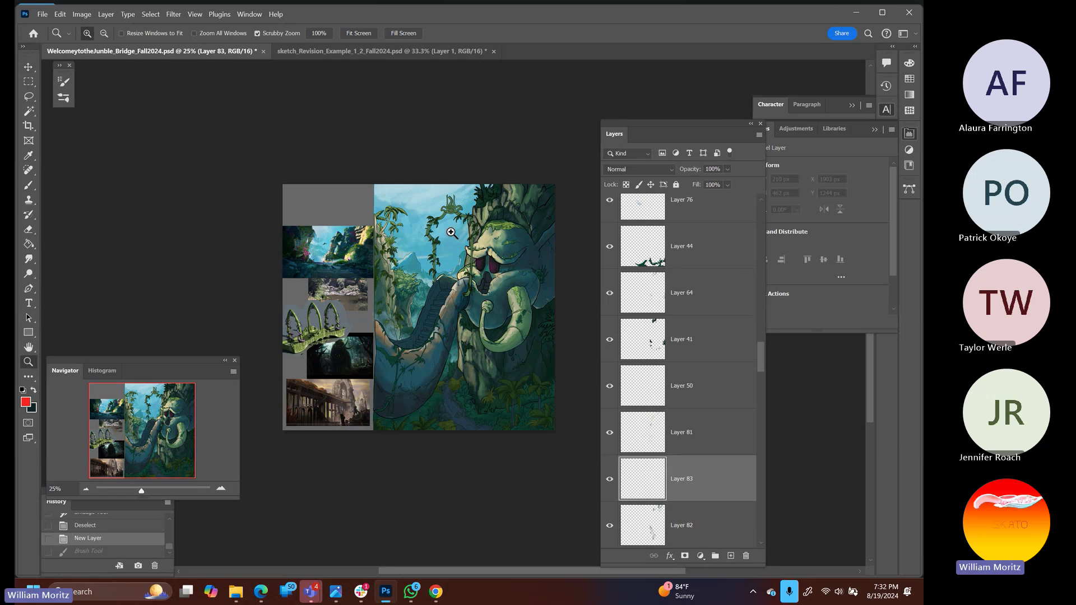
{"action": "left_click_drag", "start_coordinate": [446, 233], "coordinate": [467, 180]}
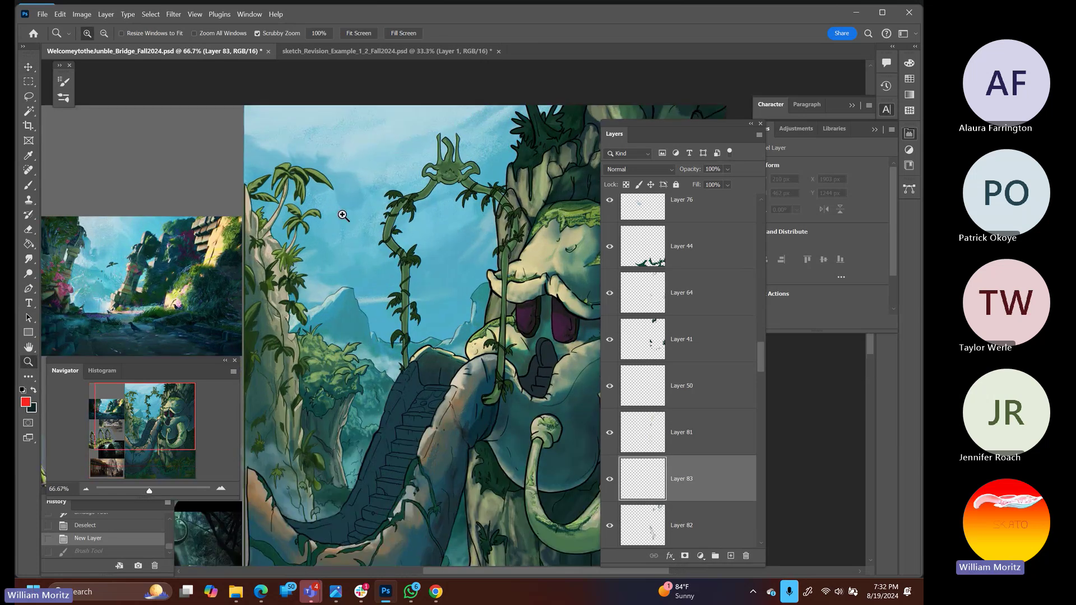
{"action": "left_click_drag", "start_coordinate": [187, 293], "coordinate": [190, 287]}
{"action": "key", "text": "i"}
{"action": "left_click", "coordinate": [184, 220]}
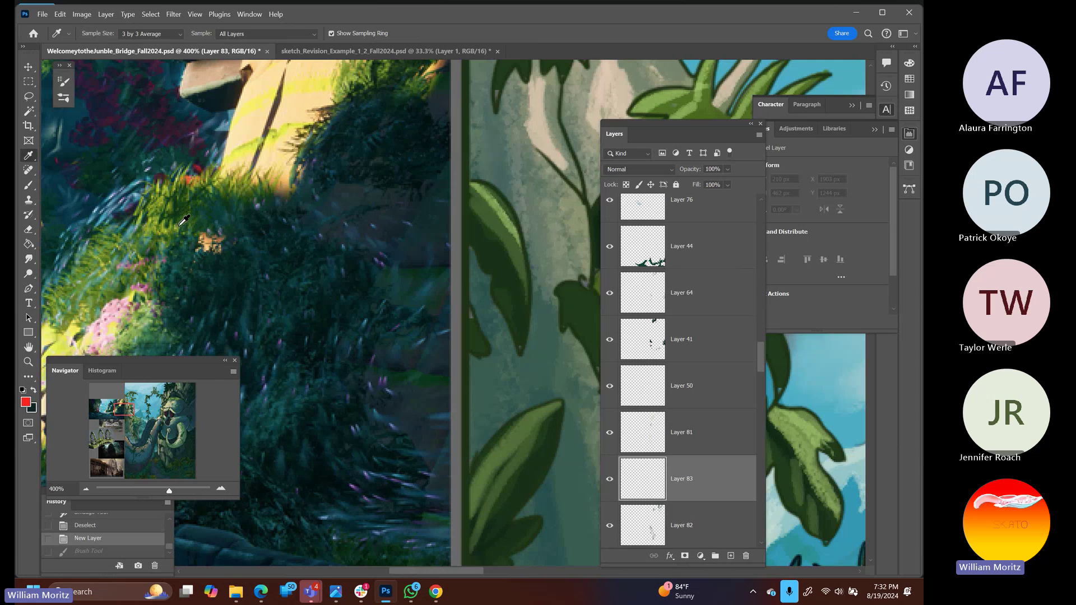
Make the foliage layer at the top of the rock, Layer 41, active and load its pixels as a selection
{"action": "left_click_drag", "start_coordinate": [128, 407], "coordinate": [177, 382]}
{"action": "key", "text": "v"}
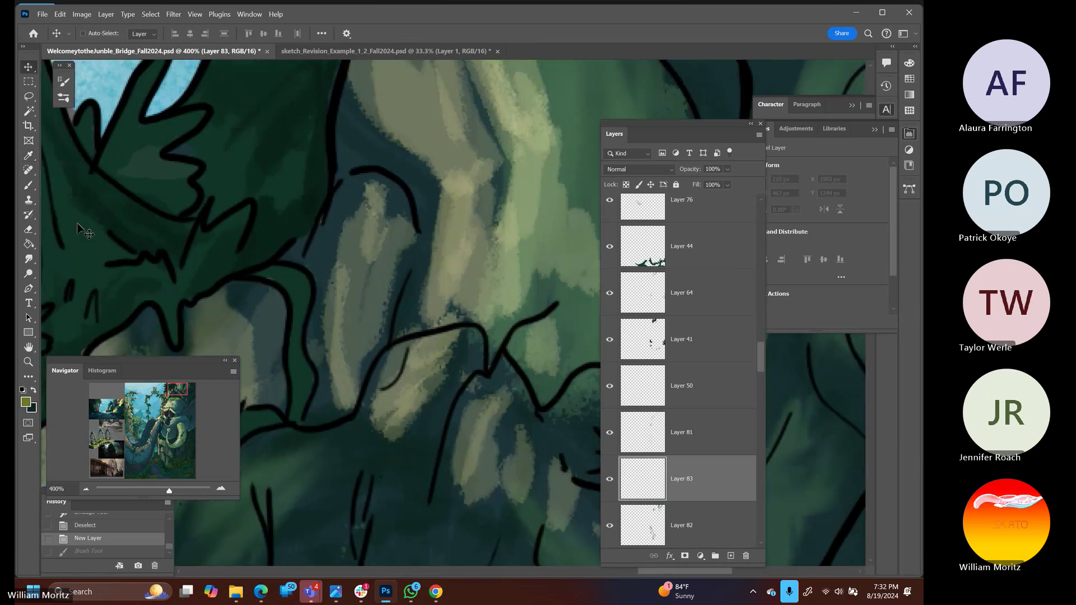
{"action": "right_click", "coordinate": [83, 249]}
{"action": "left_click", "coordinate": [103, 250]}
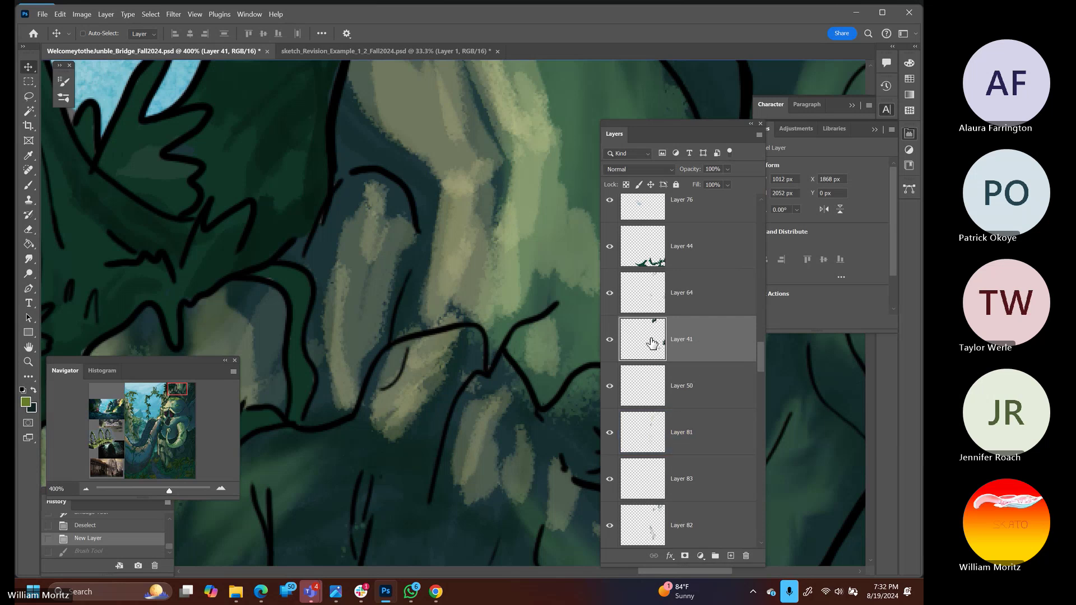
{"action": "left_click", "coordinate": [650, 336], "text": "ctrl"}
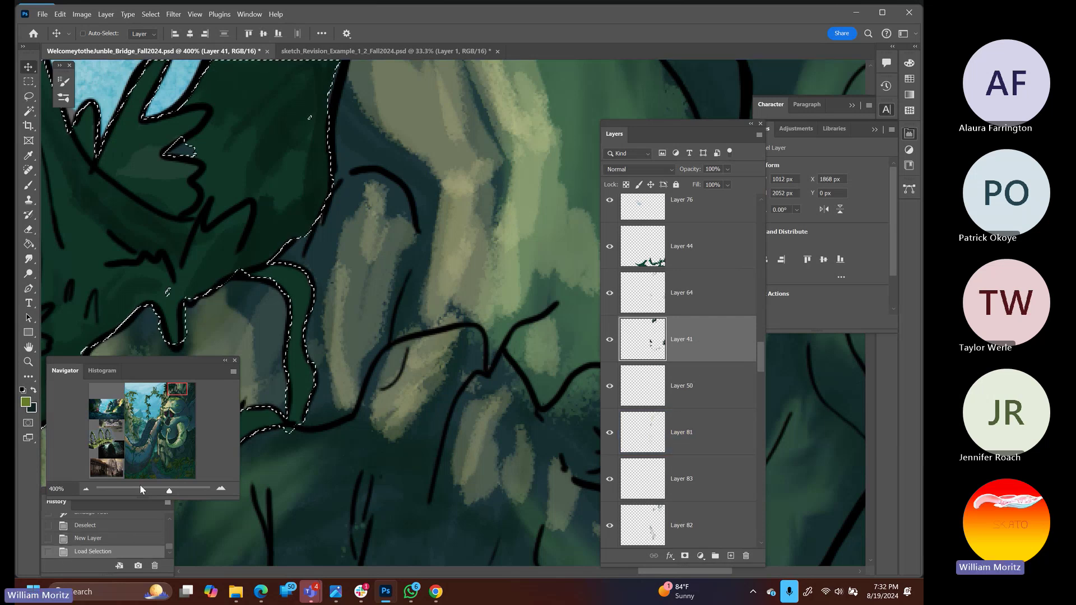
Toggle Layer 64's visibility to check its line work, and add a new layer directly above it
{"action": "left_click_drag", "start_coordinate": [169, 490], "coordinate": [157, 492]}
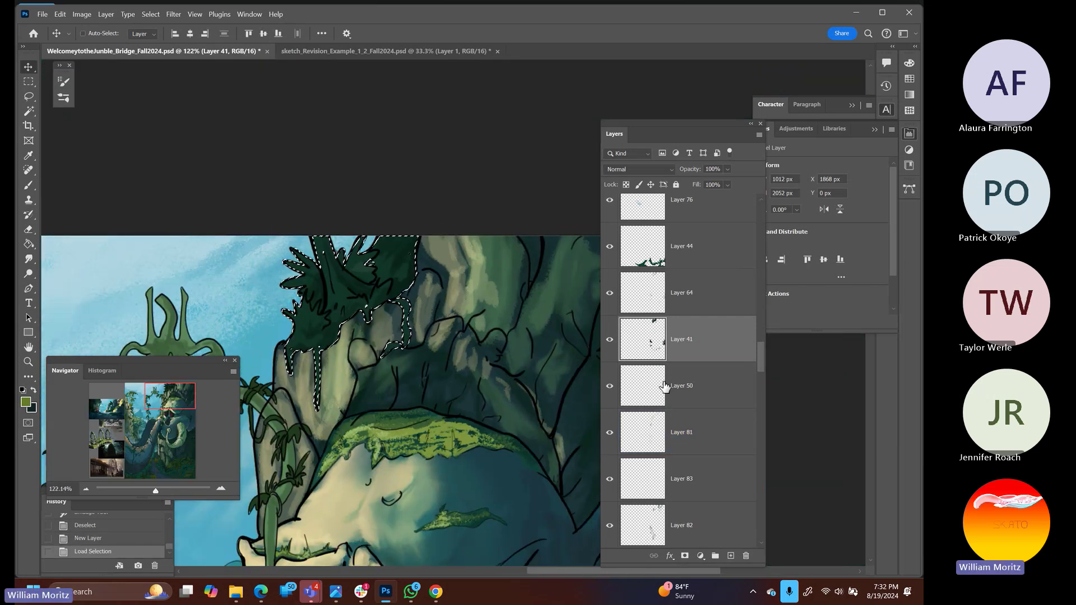
{"action": "left_click", "coordinate": [610, 293]}
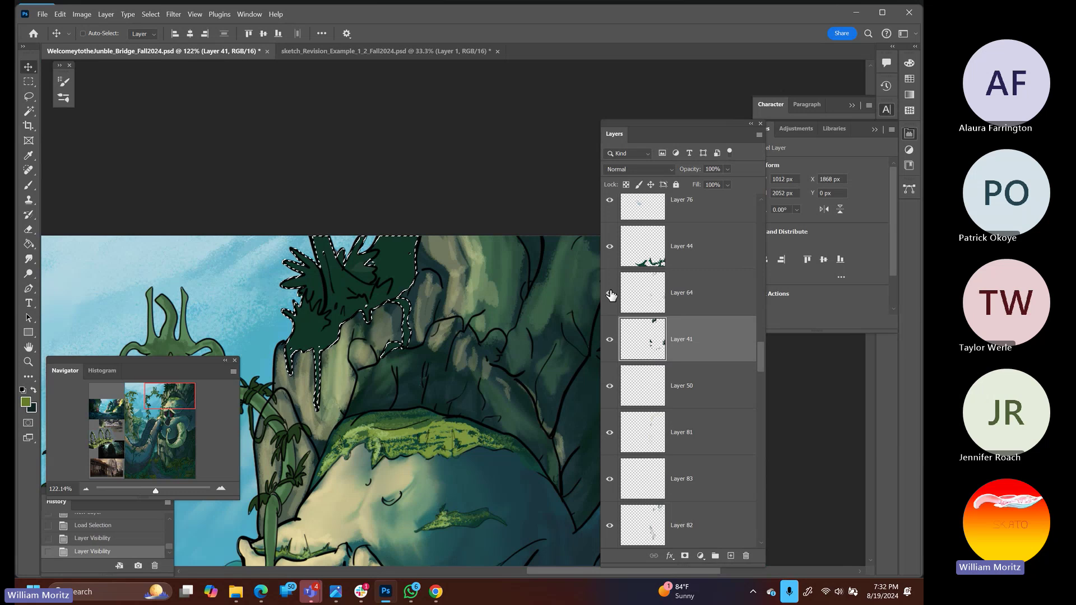
{"action": "left_click", "coordinate": [610, 293]}
{"action": "left_click", "coordinate": [728, 554]}
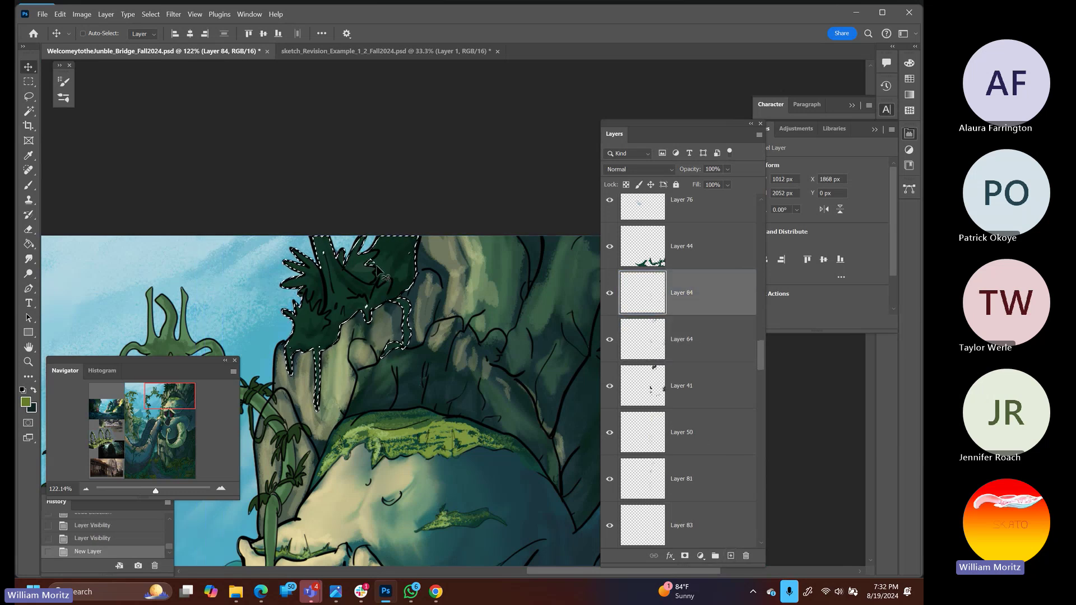
Paint olive green highlights on the foliage clump at the top of the rock inside the selection, reducing the brush size for finer leaves
{"action": "key", "text": "b"}
{"action": "left_click", "coordinate": [300, 317]}
{"action": "key", "text": "bracketleft"}
{"action": "key", "text": "bracketleft"}
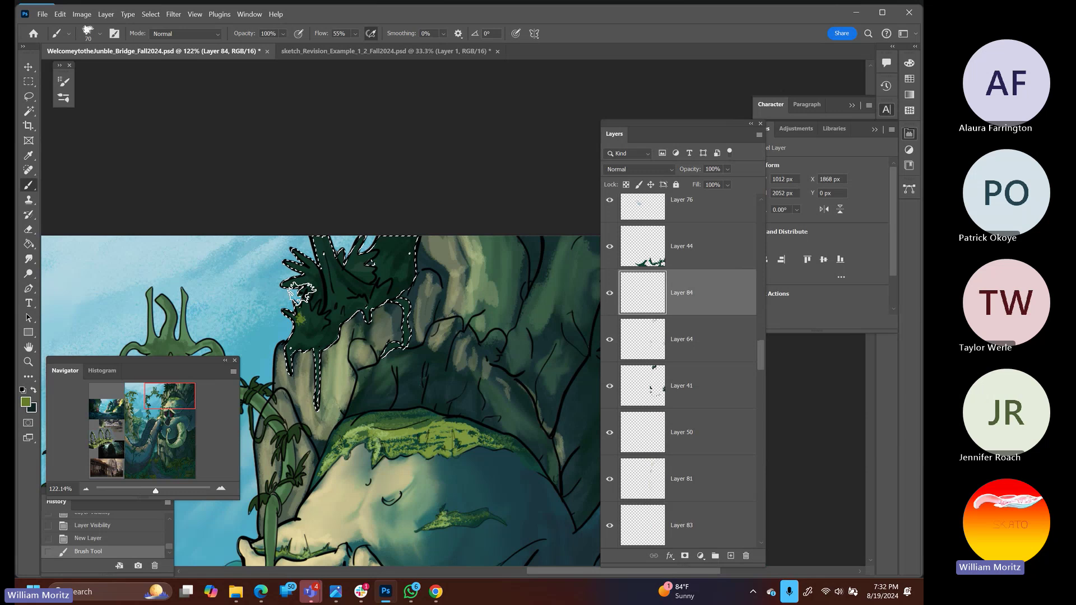
{"action": "left_click", "coordinate": [298, 317]}
{"action": "left_click", "coordinate": [298, 318]}
{"action": "key", "text": "bracketleft"}
{"action": "key", "text": "bracketleft"}
{"action": "key", "text": "bracketleft"}
{"action": "key", "text": "bracketleft"}
{"action": "key", "text": "bracketleft"}
{"action": "key", "text": "bracketleft"}
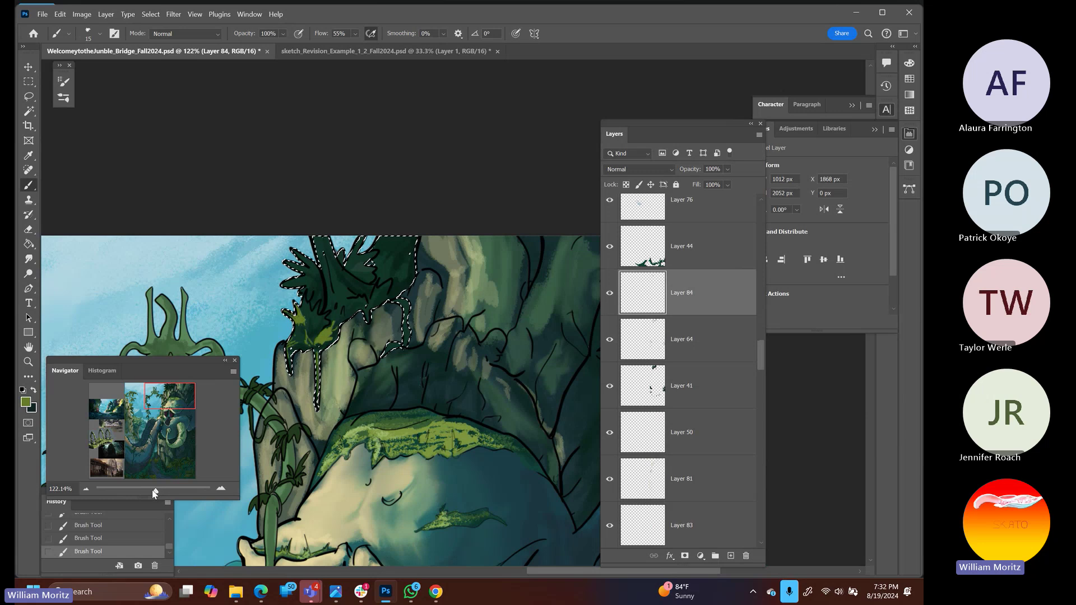
{"action": "left_click_drag", "start_coordinate": [155, 492], "coordinate": [152, 491]}
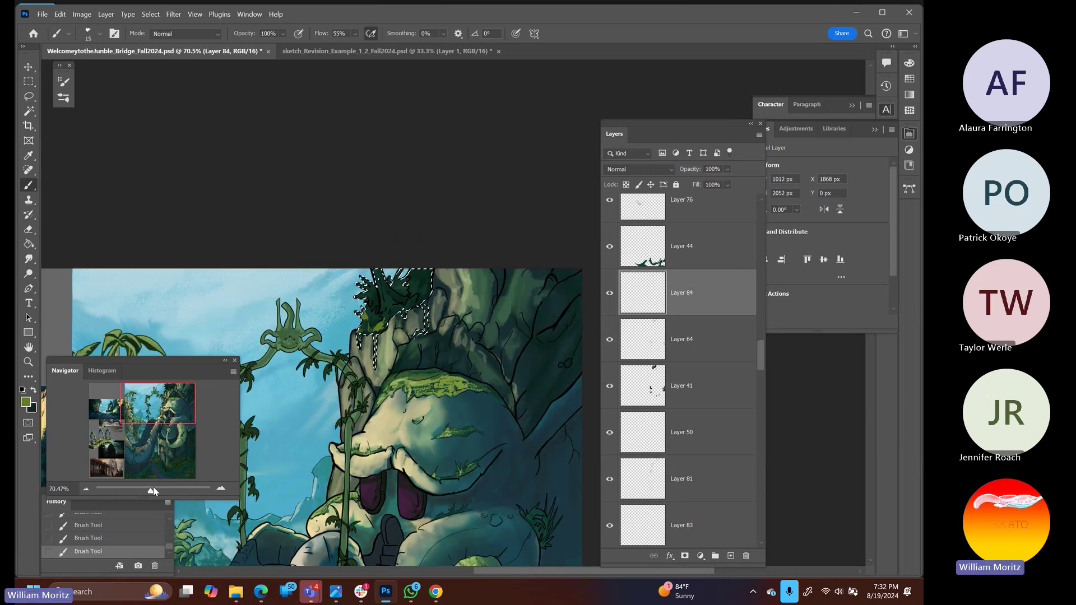
{"action": "key", "text": "bracketleft"}
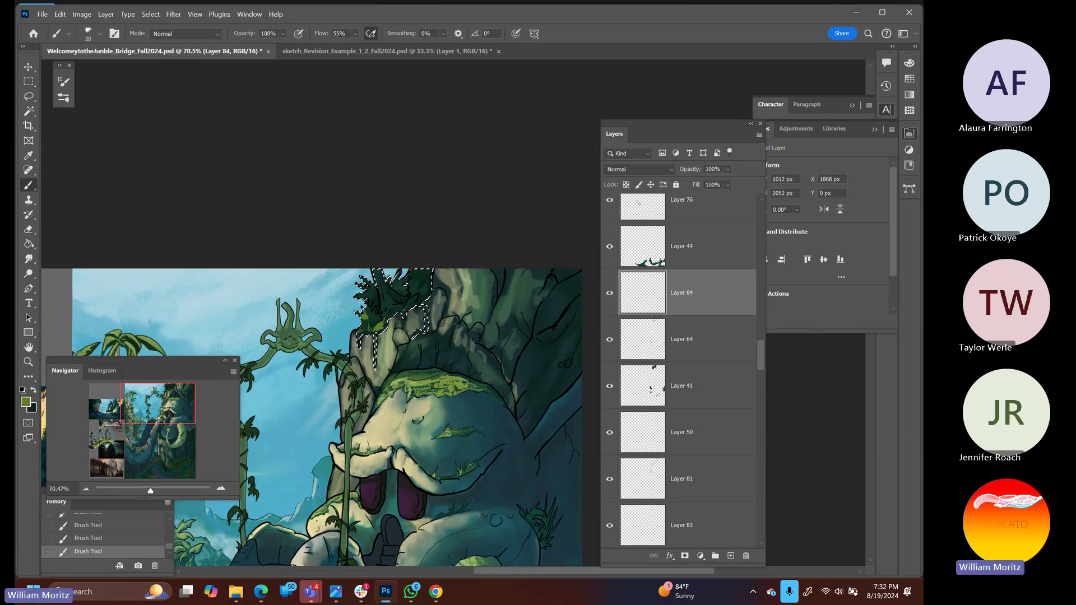
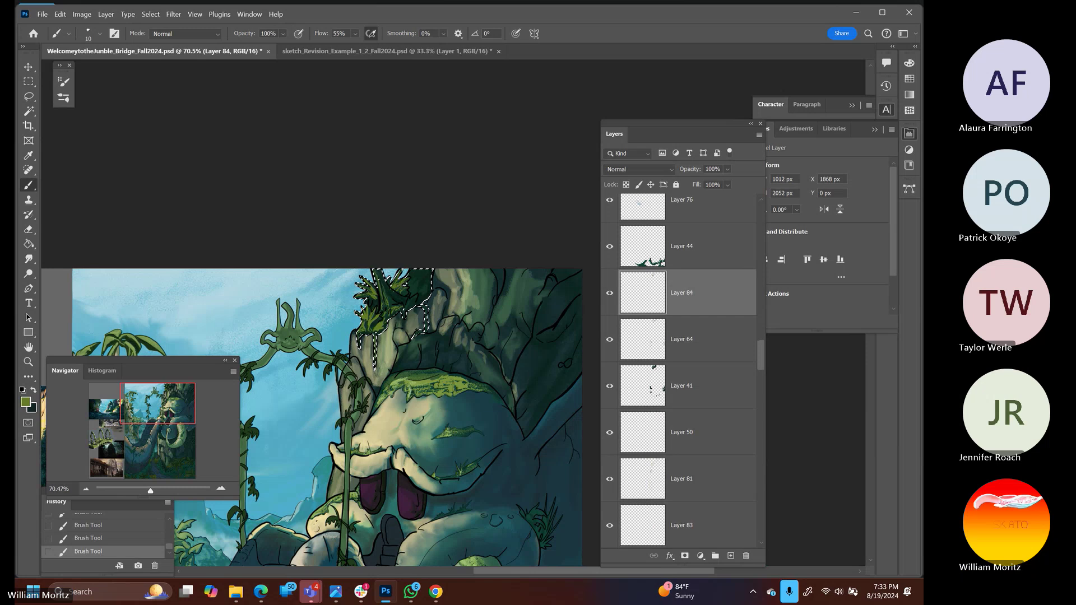
Paint olive green highlights on the foliage where the rock meets the elephant's body, varying the brush size, and lower the brush opacity to 45%
{"action": "mouse_move", "coordinate": [433, 386]}
{"action": "left_mouse_down"}
{"action": "mouse_move", "coordinate": [446, 367]}
{"action": "mouse_move", "coordinate": [456, 173]}
{"action": "mouse_move", "coordinate": [447, 154]}
{"action": "left_mouse_up"}
{"action": "key", "text": "bracketright"}
{"action": "key", "text": "bracketright"}
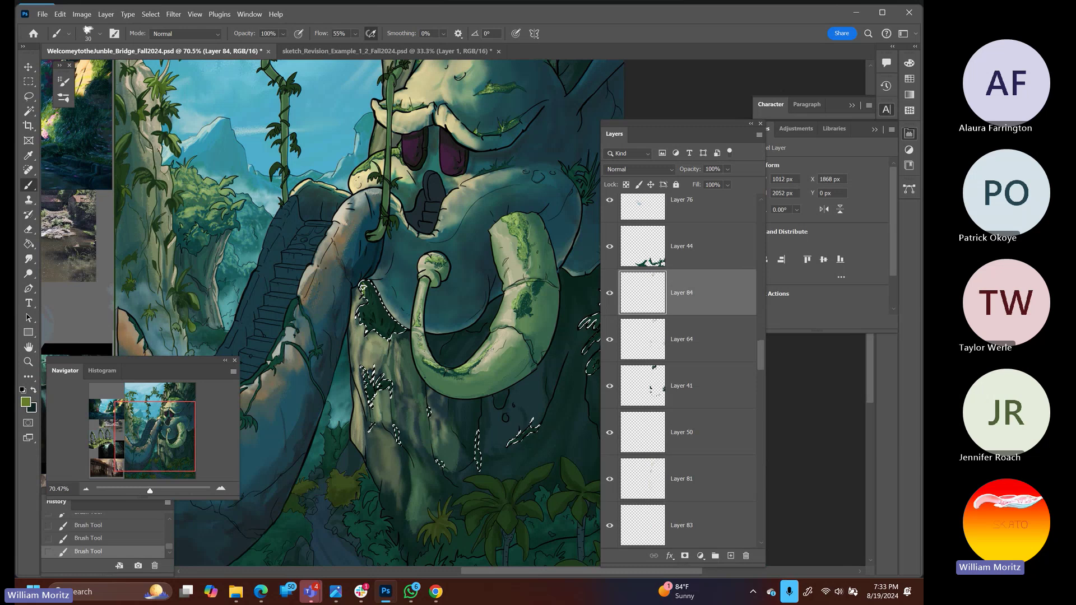
{"action": "key", "text": "bracketleft"}
{"action": "key", "text": "bracketleft"}
{"action": "key", "text": "bracketleft"}
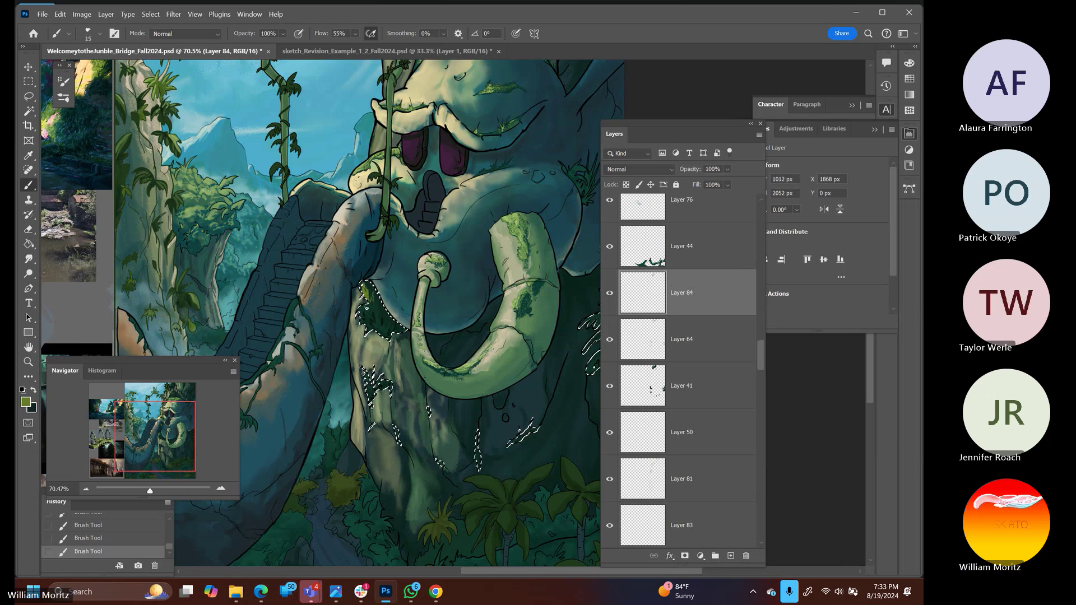
{"action": "key", "text": "bracketleft"}
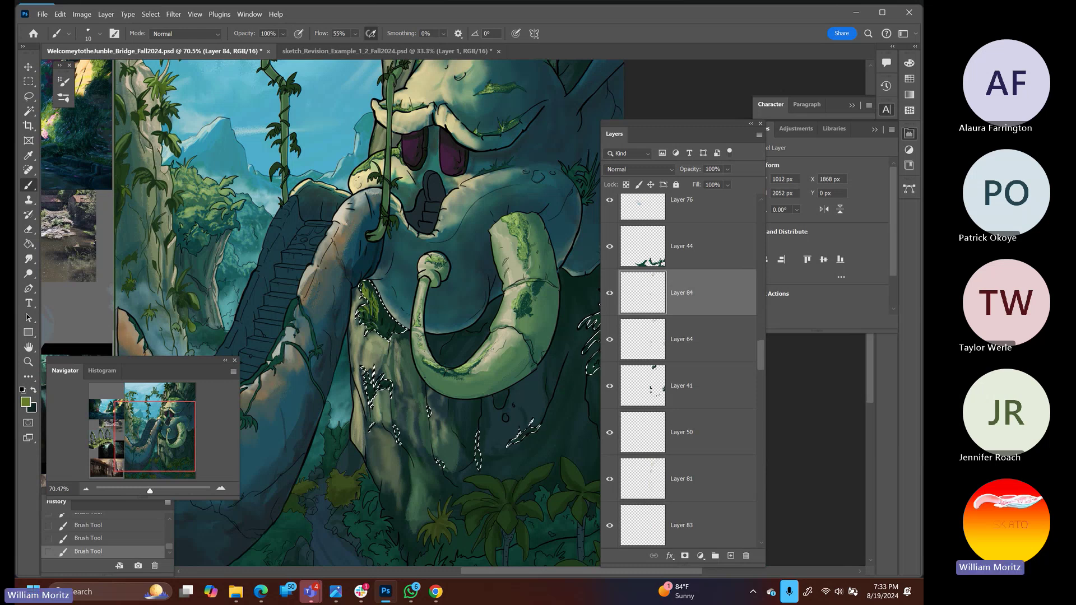
{"action": "key", "text": "bracketright"}
{"action": "key", "text": "bracketright"}
{"action": "key", "text": "bracketright"}
{"action": "key", "text": "bracketright"}
{"action": "key", "text": "bracketright"}
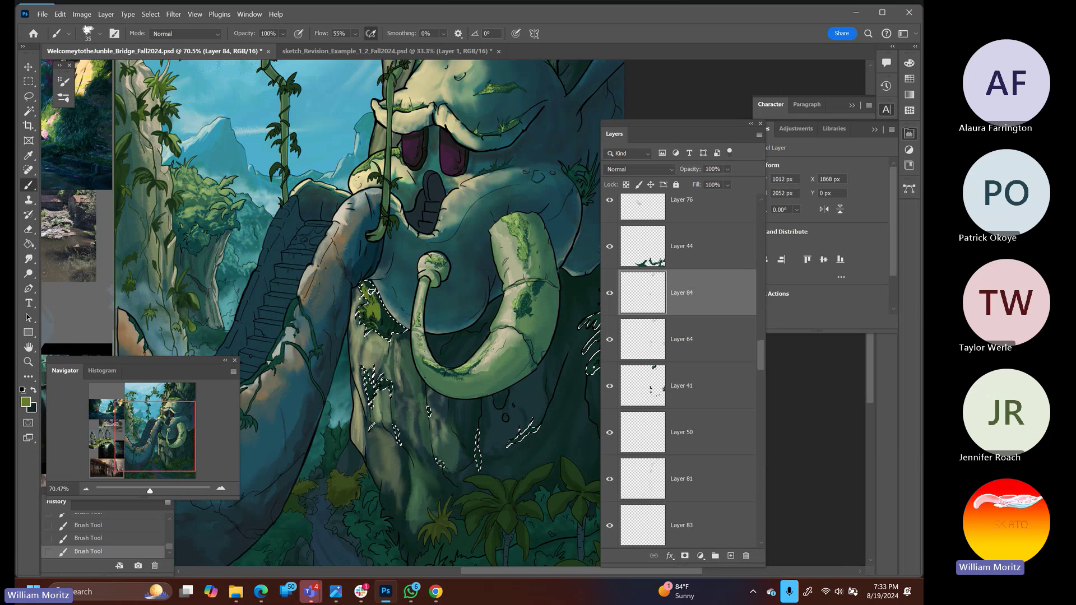
{"action": "key", "text": "bracketleft"}
{"action": "key", "text": "bracketleft"}
{"action": "key", "text": "bracketleft"}
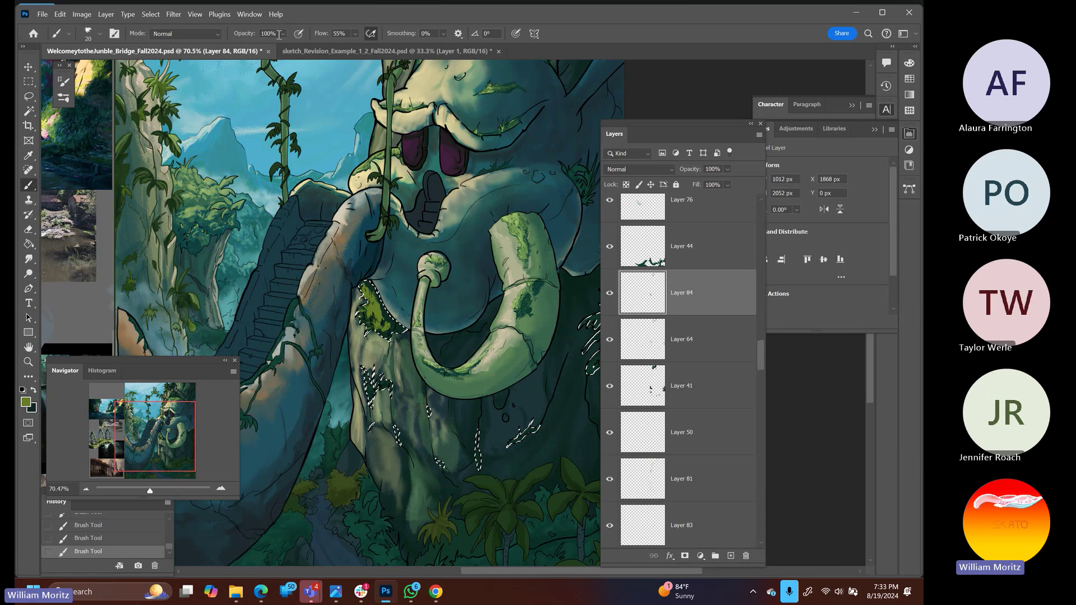
{"action": "left_click_drag", "start_coordinate": [283, 33], "coordinate": [271, 37]}
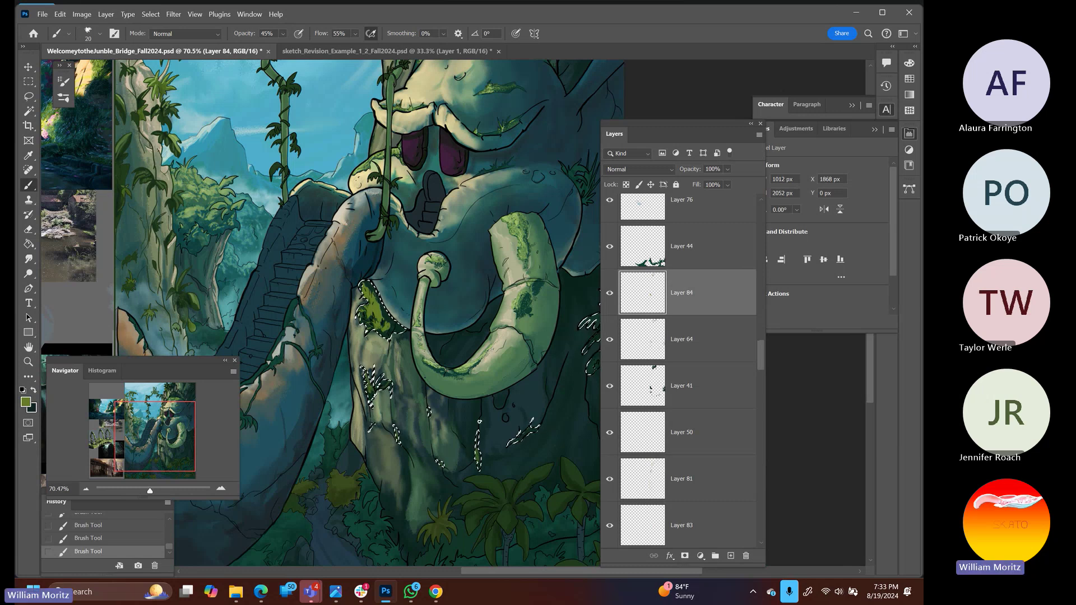
{"action": "left_click", "coordinate": [609, 339]}
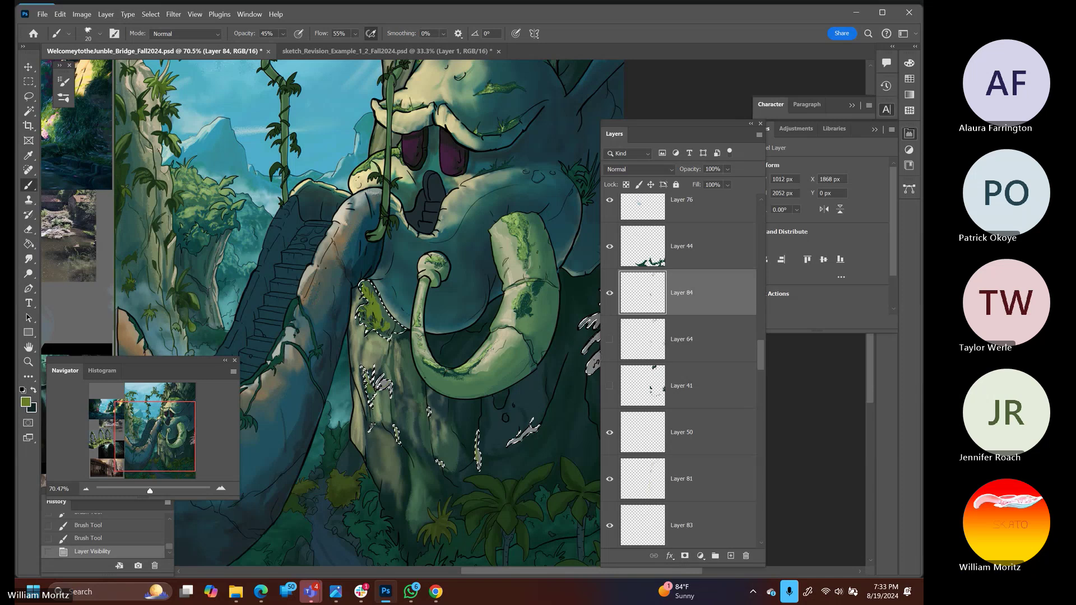
{"action": "left_click", "coordinate": [610, 386]}
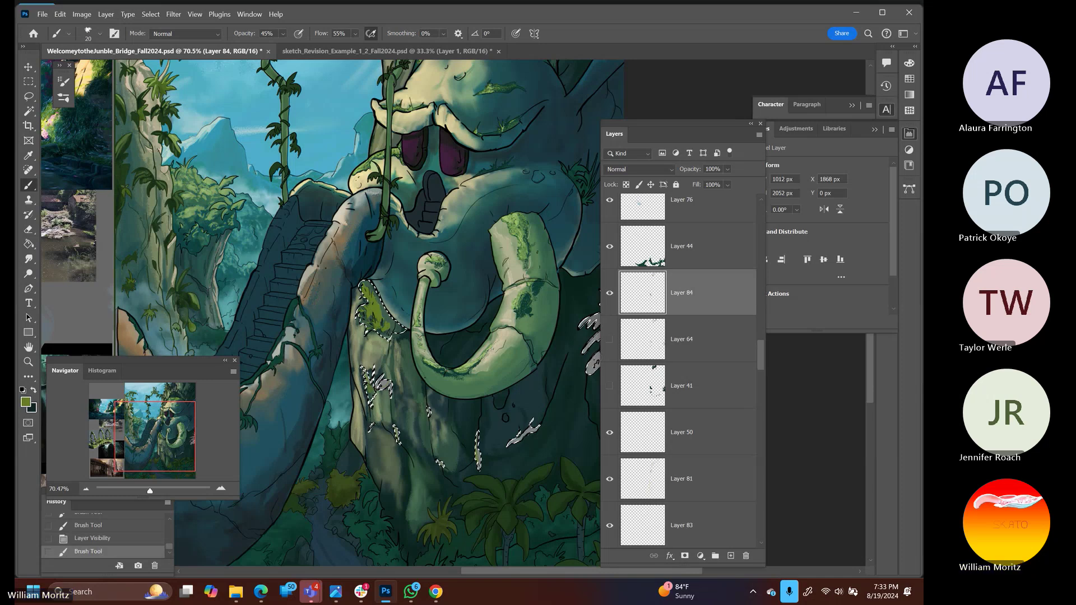
{"action": "key", "text": "ctrl+z"}
{"action": "key", "text": "ctrl+z"}
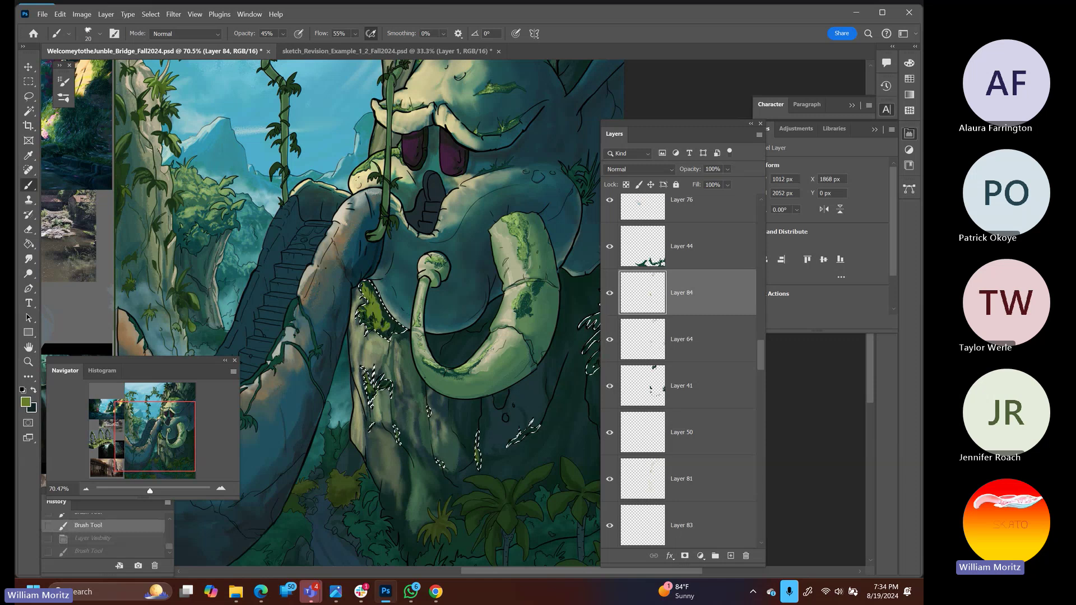
Add olive green strokes at 45% opacity to the foliage beneath the elephant and at the painting's right edge, and clear the selection
{"action": "left_click_drag", "start_coordinate": [373, 303], "coordinate": [393, 322]}
{"action": "left_click_drag", "start_coordinate": [375, 313], "coordinate": [398, 331]}
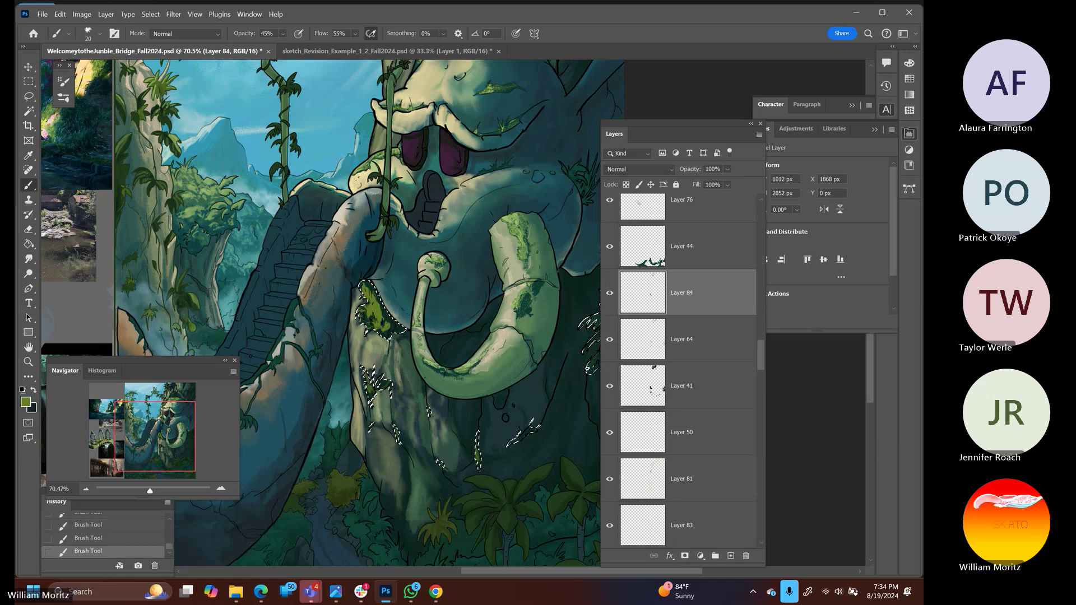
{"action": "left_click_drag", "start_coordinate": [670, 125], "coordinate": [714, 133]}
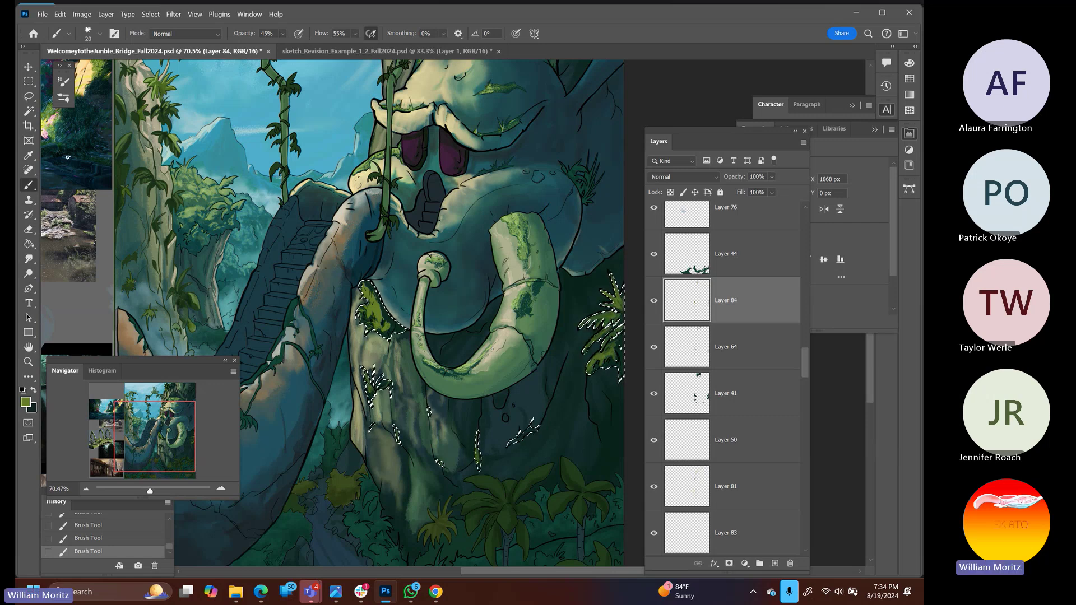
{"action": "key", "text": "l"}
{"action": "key", "text": "ctrl+d"}
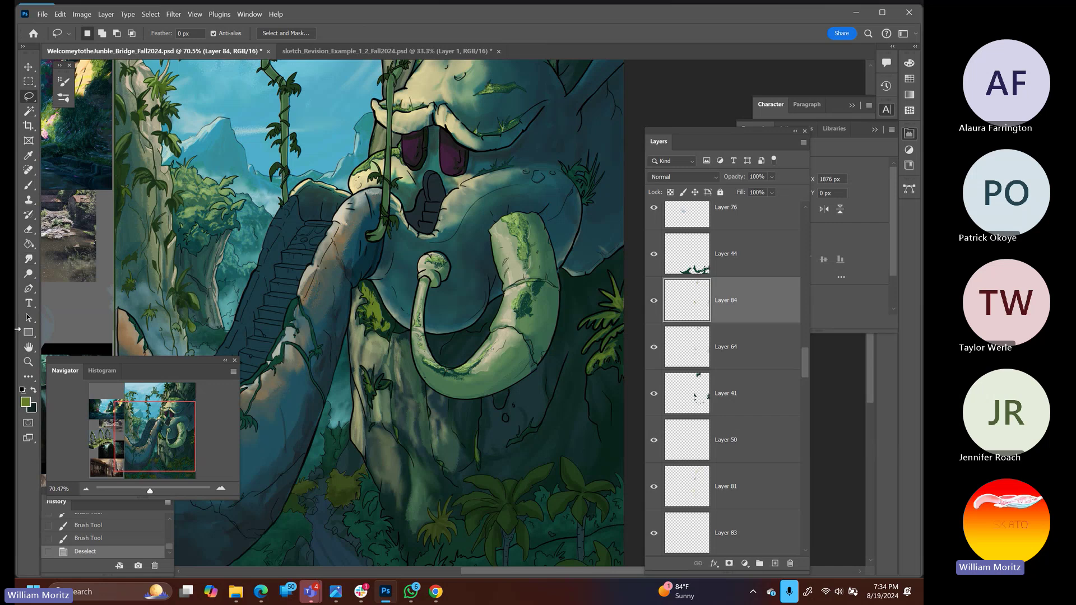
Make Layer 66 on the elephant active and load Layer 40's pixels as a selection
{"action": "left_click", "coordinate": [28, 362]}
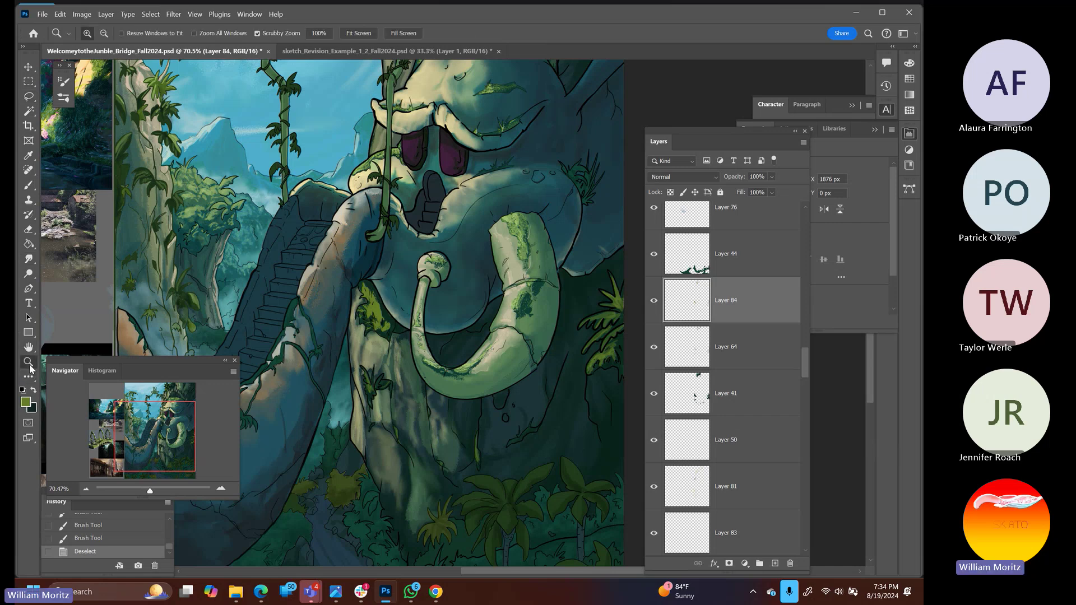
{"action": "left_click", "coordinate": [417, 334], "text": "alt"}
{"action": "left_click", "coordinate": [418, 334], "text": "alt"}
{"action": "left_click", "coordinate": [417, 235], "text": "alt"}
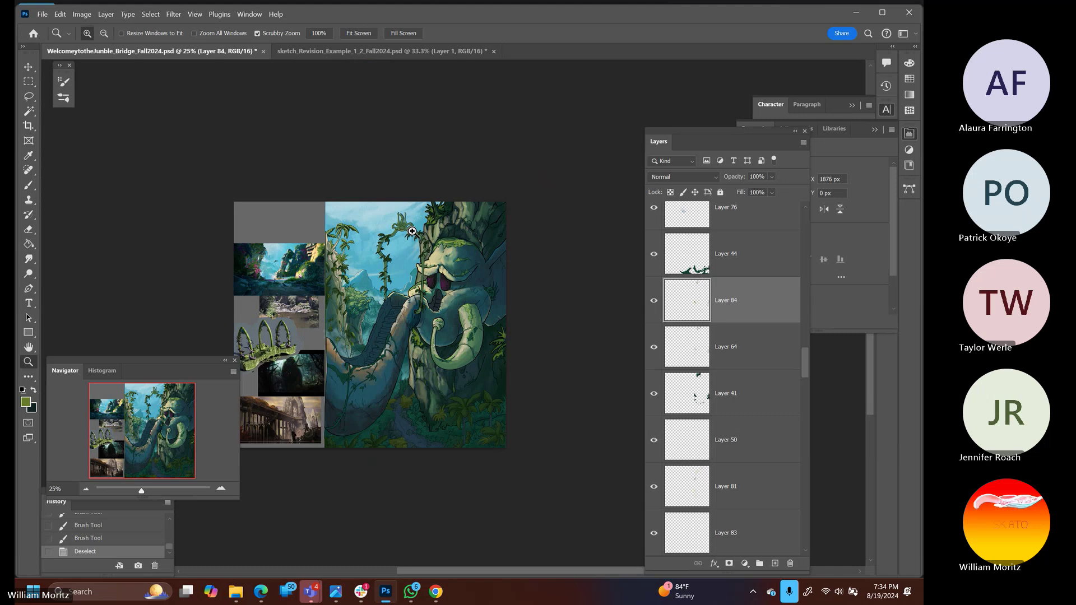
{"action": "key", "text": "v"}
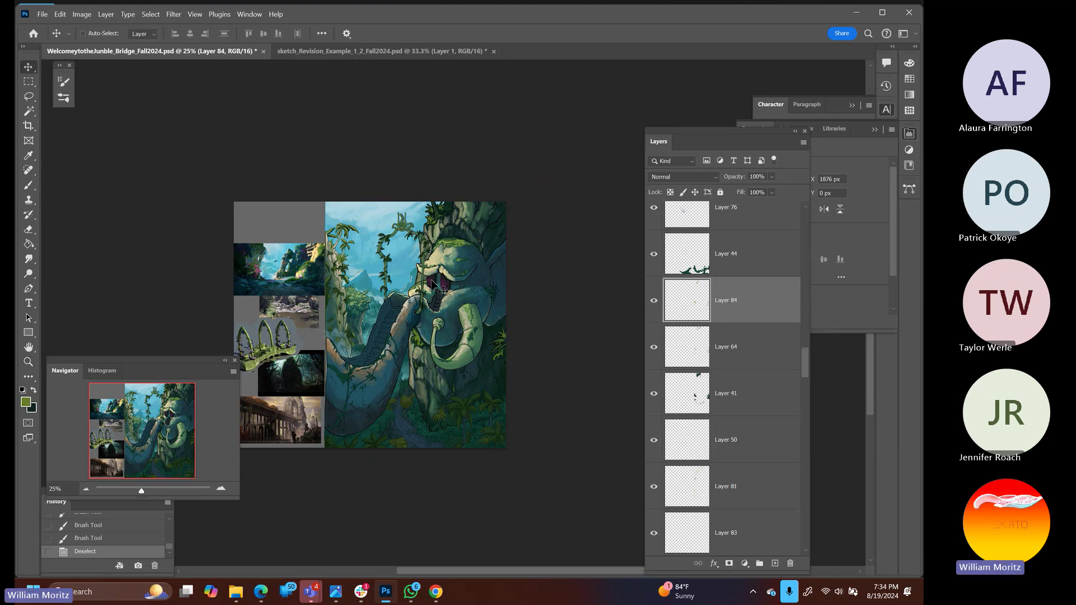
{"action": "left_click", "coordinate": [431, 284], "text": "ctrl"}
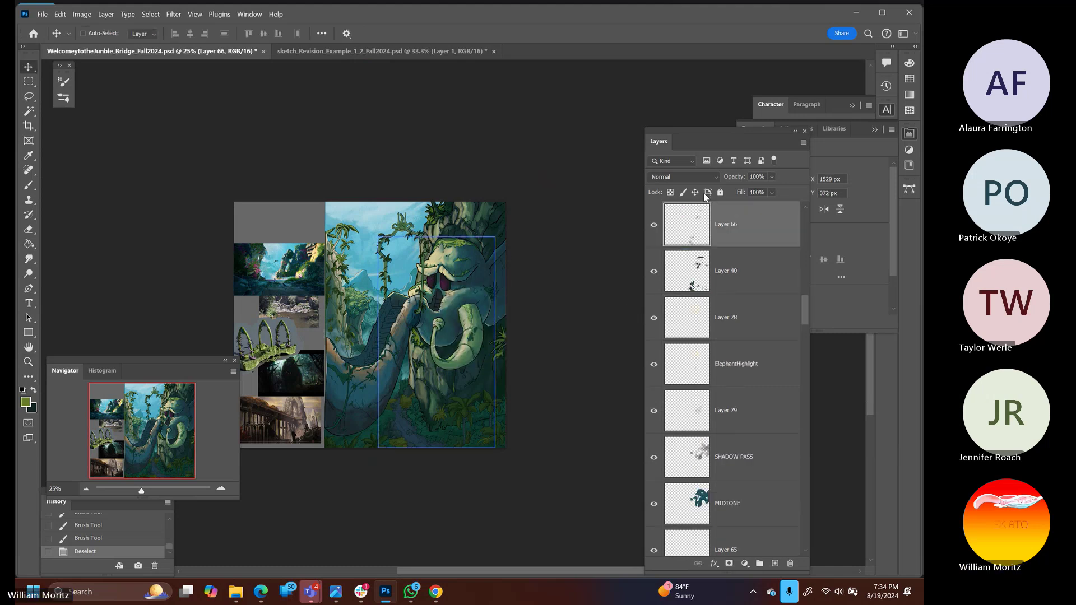
{"action": "left_click", "coordinate": [689, 266], "text": "ctrl"}
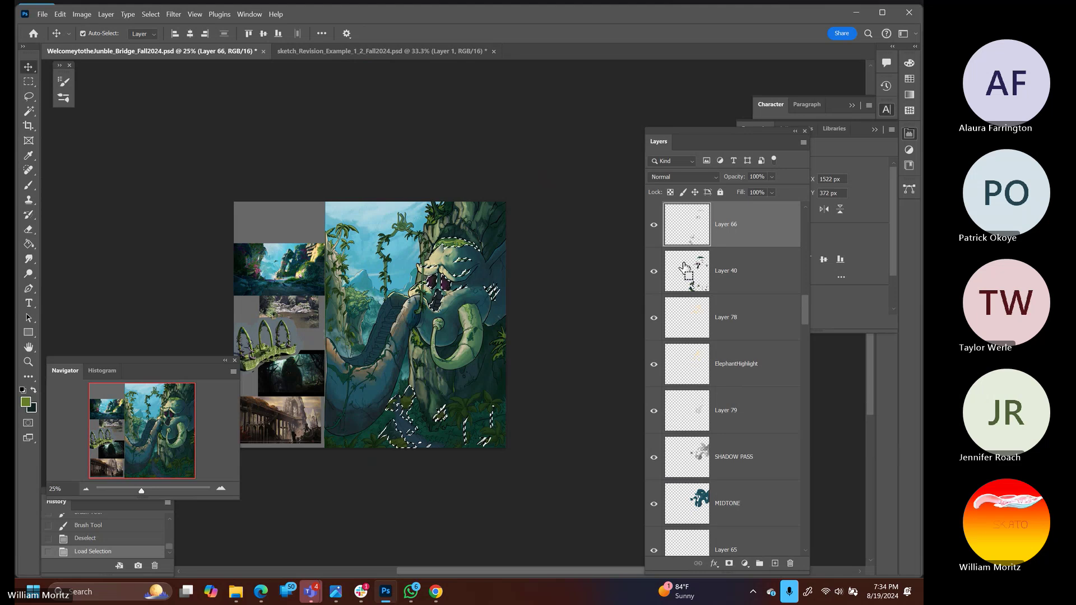
Reload Layer 40's pixels as the selection and add a new layer directly above Layer 66
{"action": "left_click_drag", "start_coordinate": [709, 279], "coordinate": [87, 324]}
{"action": "left_click_drag", "start_coordinate": [692, 135], "coordinate": [617, 105]}
{"action": "left_click", "coordinate": [611, 241], "text": "ctrl"}
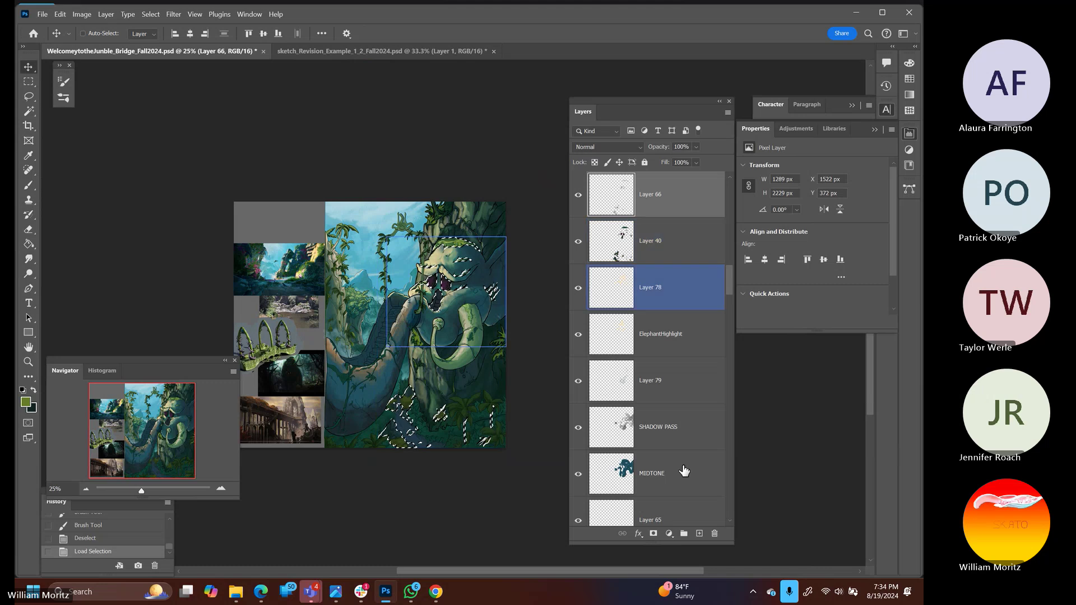
{"action": "left_click", "coordinate": [701, 533]}
Sample the pink of the flowers in the jungle reference image as the painting color for the elephant's eyes
{"action": "key", "text": "z"}
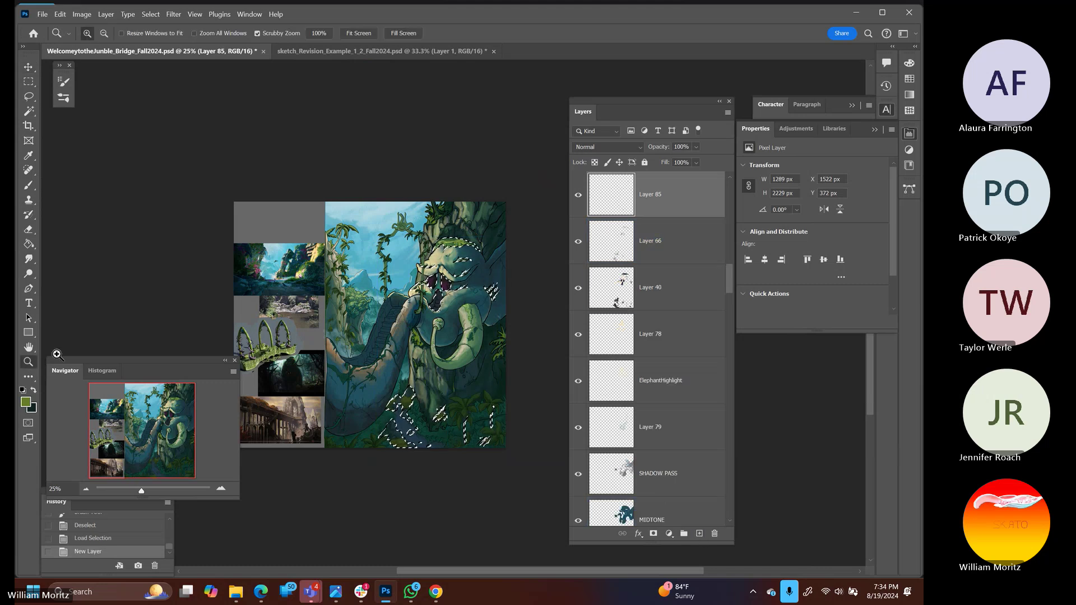
{"action": "left_click_drag", "start_coordinate": [343, 256], "coordinate": [305, 296]}
{"action": "key", "text": "i"}
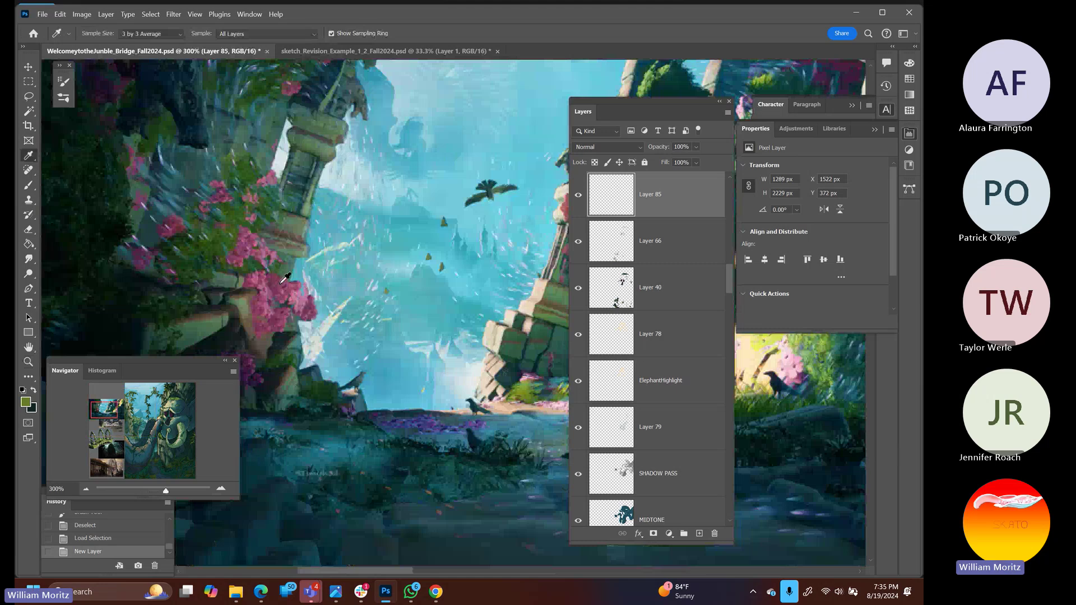
{"action": "left_click", "coordinate": [301, 278]}
{"action": "left_click_drag", "start_coordinate": [127, 417], "coordinate": [161, 416]}
{"action": "left_click_drag", "start_coordinate": [166, 490], "coordinate": [159, 489]}
{"action": "key", "text": "p"}
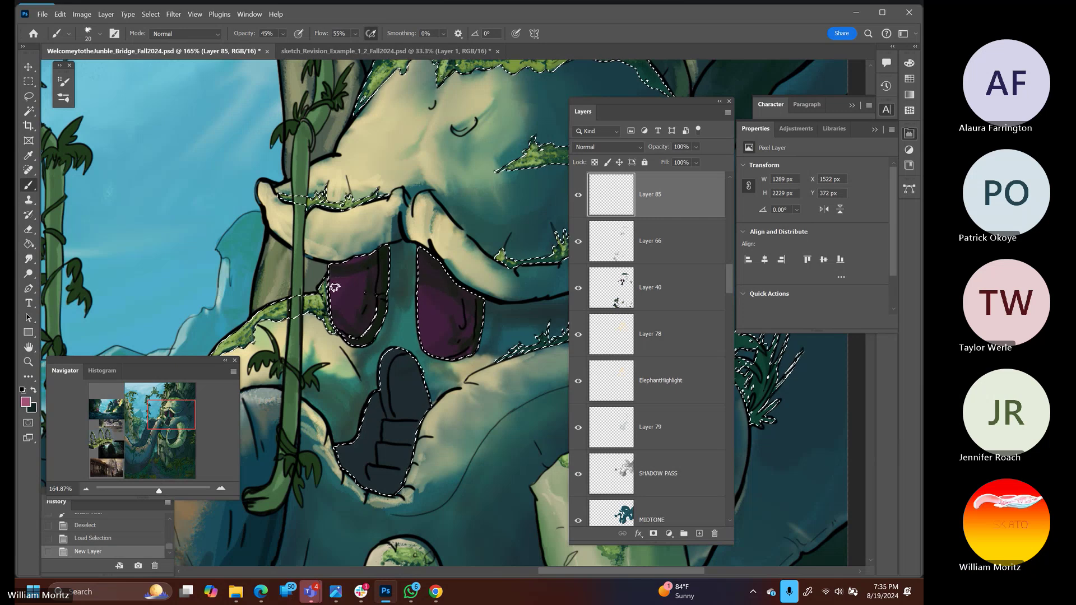
{"action": "left_click_drag", "start_coordinate": [333, 278], "coordinate": [334, 304]}
{"action": "key", "text": "ctrl+z"}
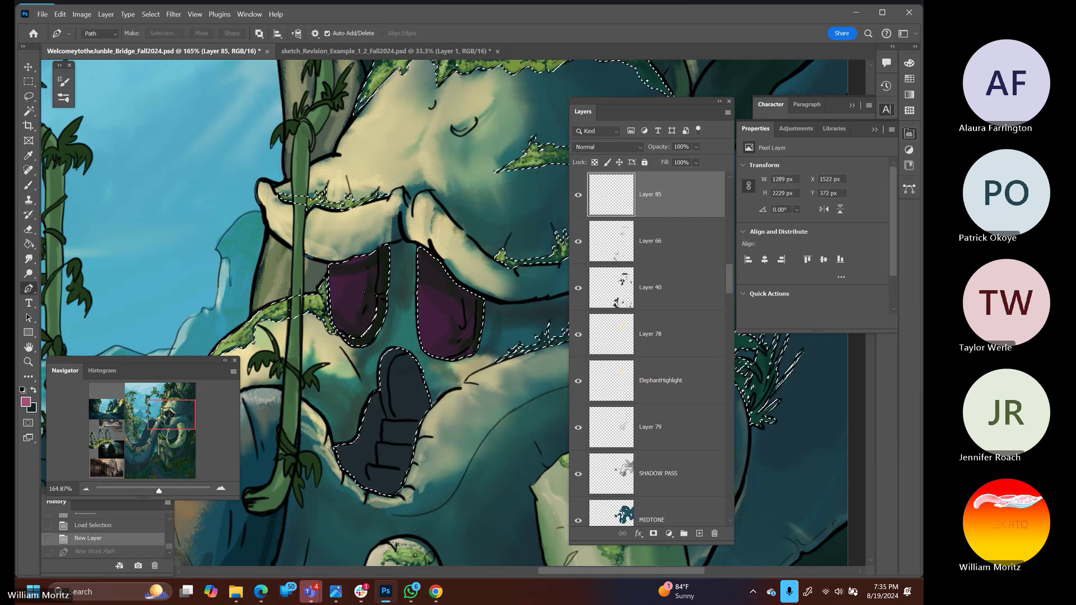
Brush pink strokes at 45% opacity over the upper part of the elephant's left eye opening on Layer 85, enlarging the brush
{"action": "key", "text": "b"}
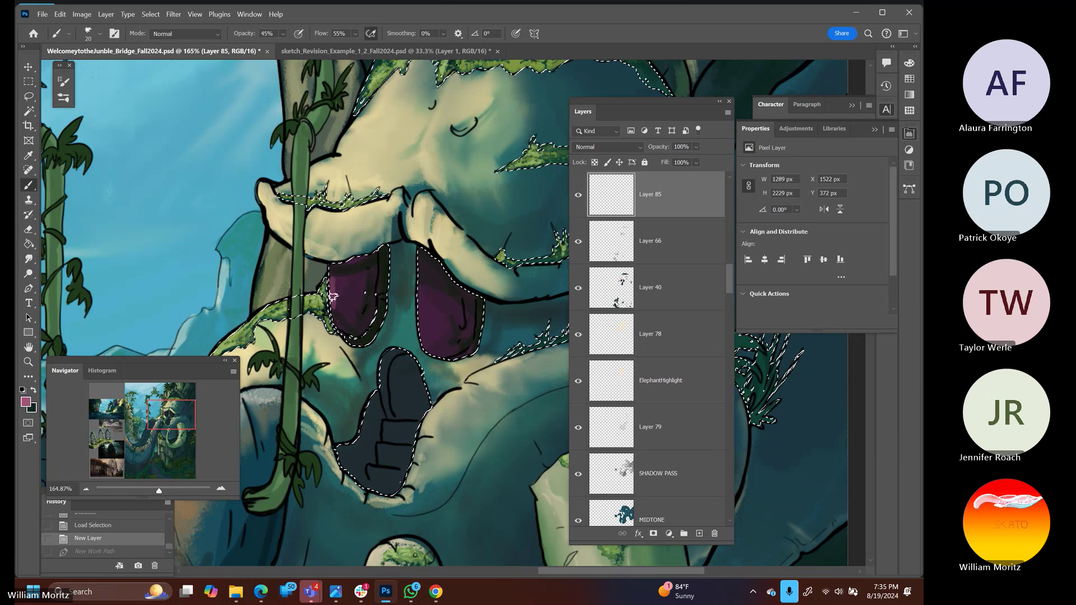
{"action": "left_click", "coordinate": [340, 284]}
{"action": "key", "text": "p"}
{"action": "left_click", "coordinate": [334, 279]}
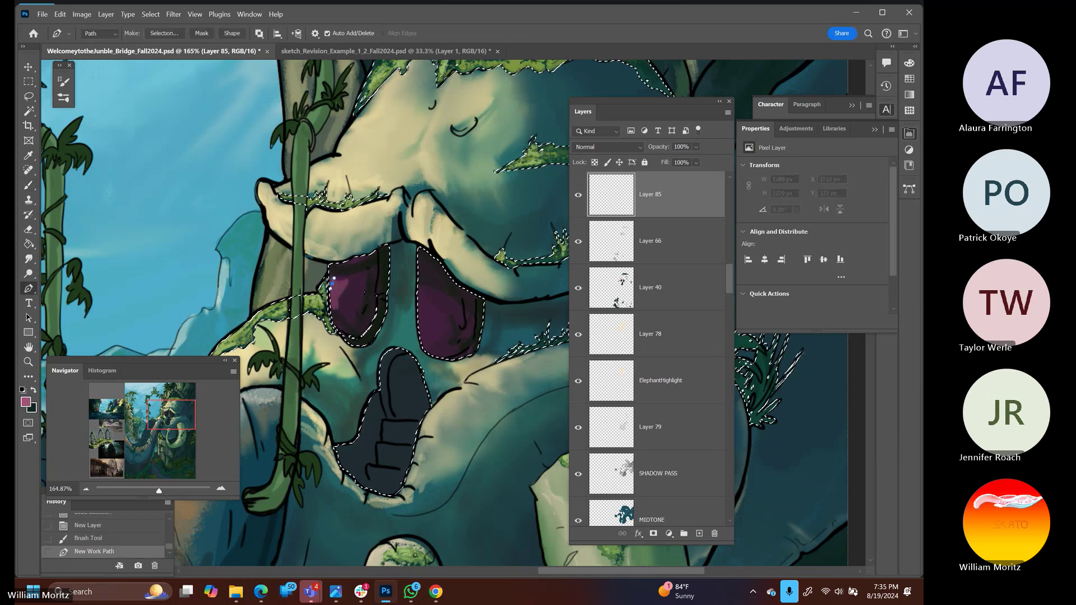
{"action": "key", "text": "ctrl+z"}
{"action": "key", "text": "b"}
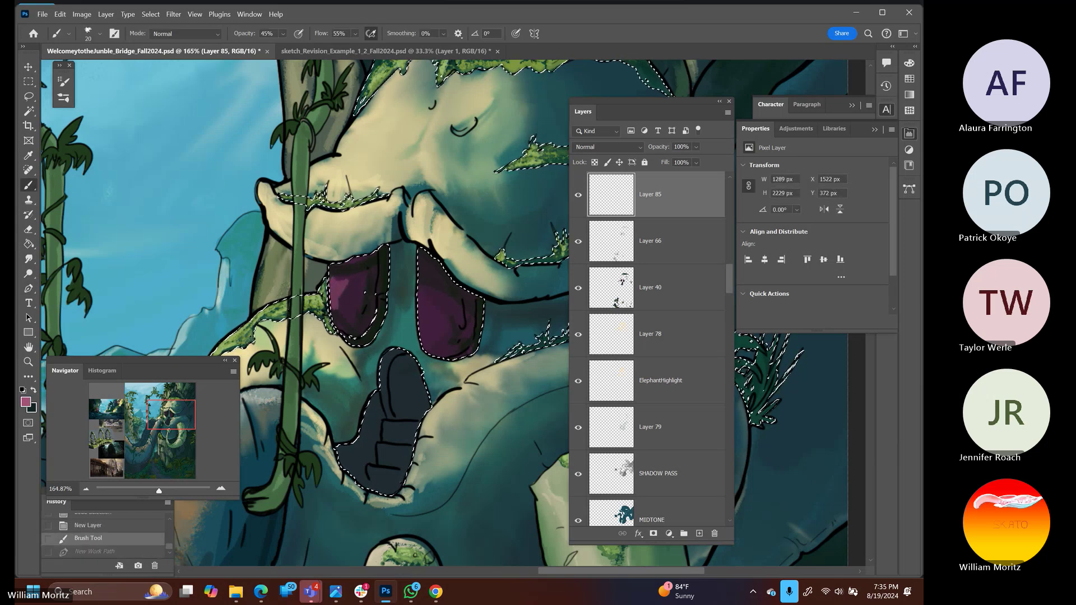
{"action": "key", "text": "bracketright"}
{"action": "left_click_drag", "start_coordinate": [331, 264], "coordinate": [343, 325]}
{"action": "key", "text": "bracketright"}
{"action": "key", "text": "bracketright"}
{"action": "key", "text": "bracketright"}
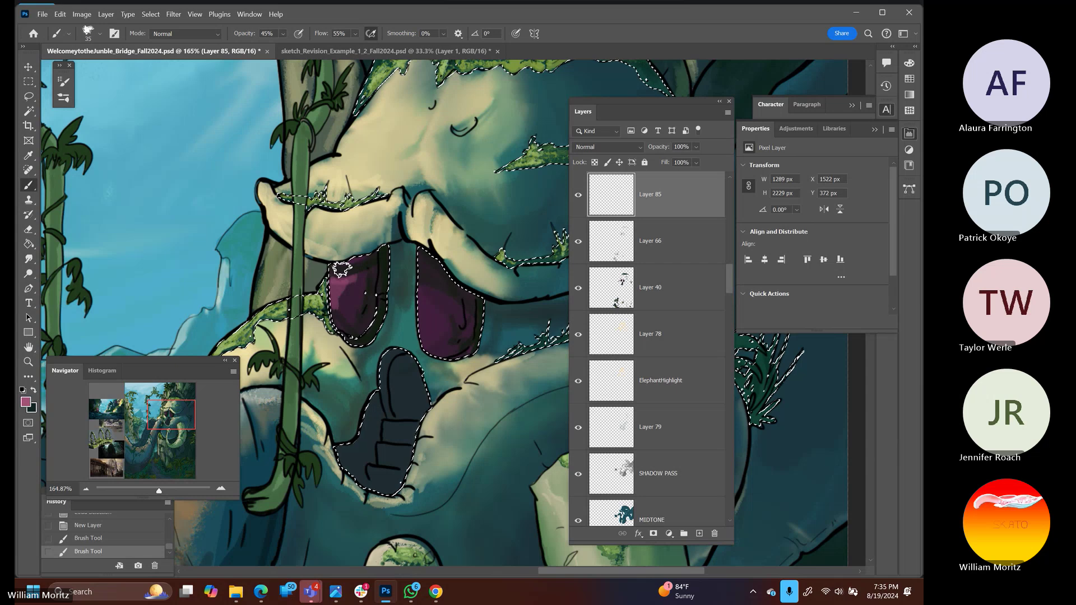
{"action": "key", "text": "bracketleft"}
{"action": "left_click_drag", "start_coordinate": [352, 283], "coordinate": [357, 282]}
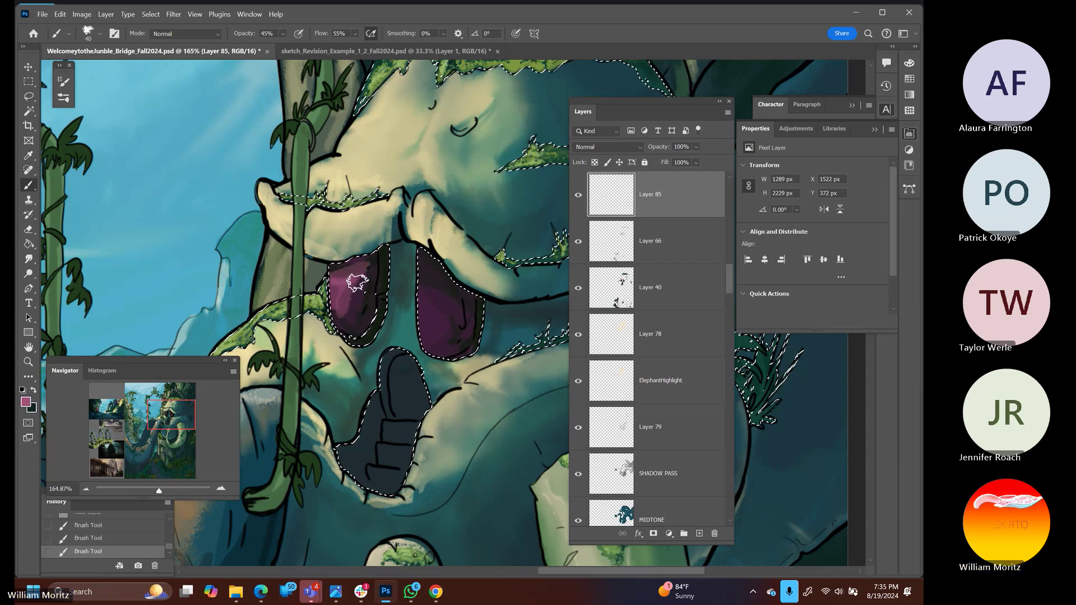
Build up the pink across the rest of the left eye opening with smaller brush sizes, down to its lower edge
{"action": "key", "text": "bracketleft"}
{"action": "key", "text": "bracketleft"}
{"action": "key", "text": "bracketleft"}
{"action": "key", "text": "bracketleft"}
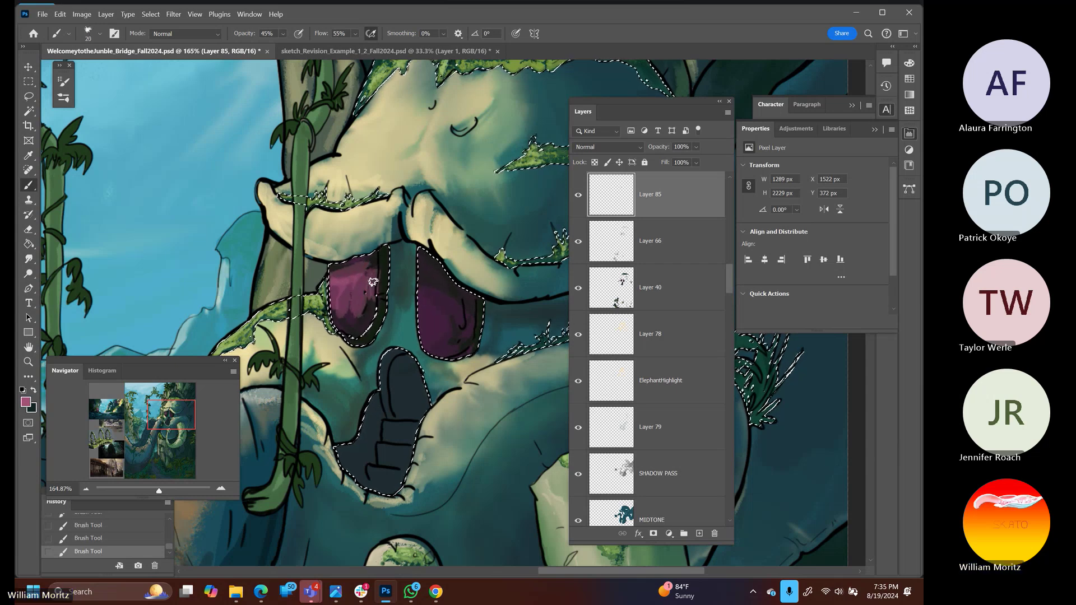
{"action": "key", "text": "bracketleft"}
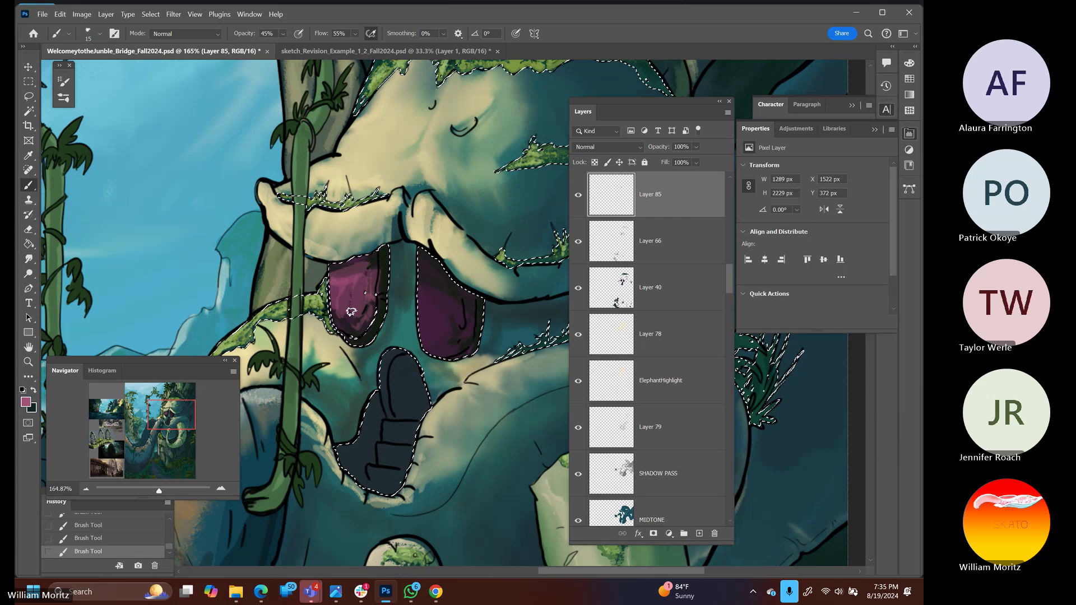
{"action": "key", "text": "bracketleft"}
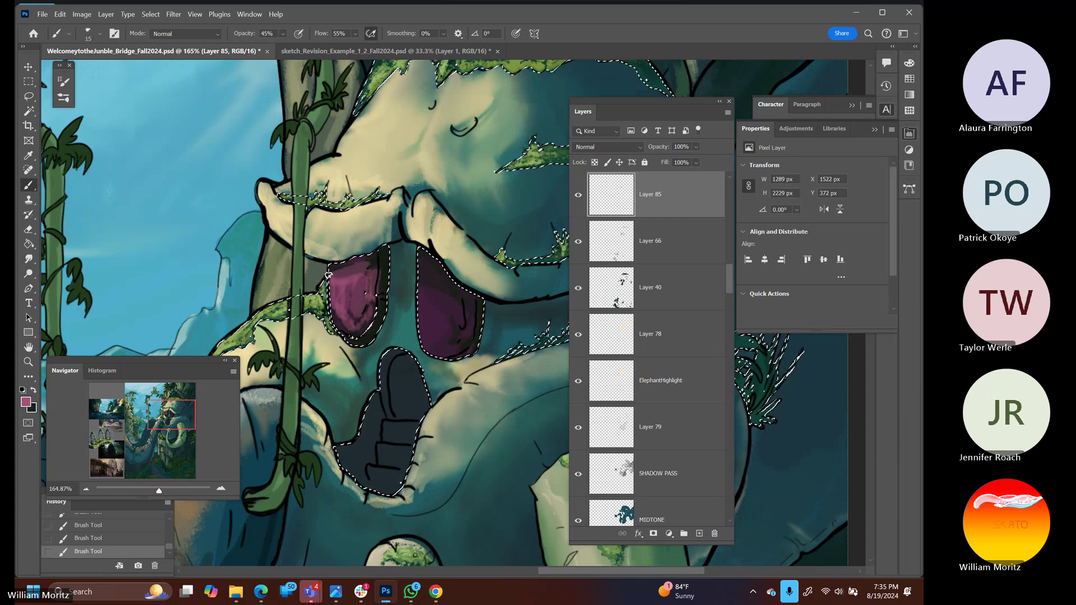
{"action": "key", "text": "bracketright"}
{"action": "key", "text": "bracketright"}
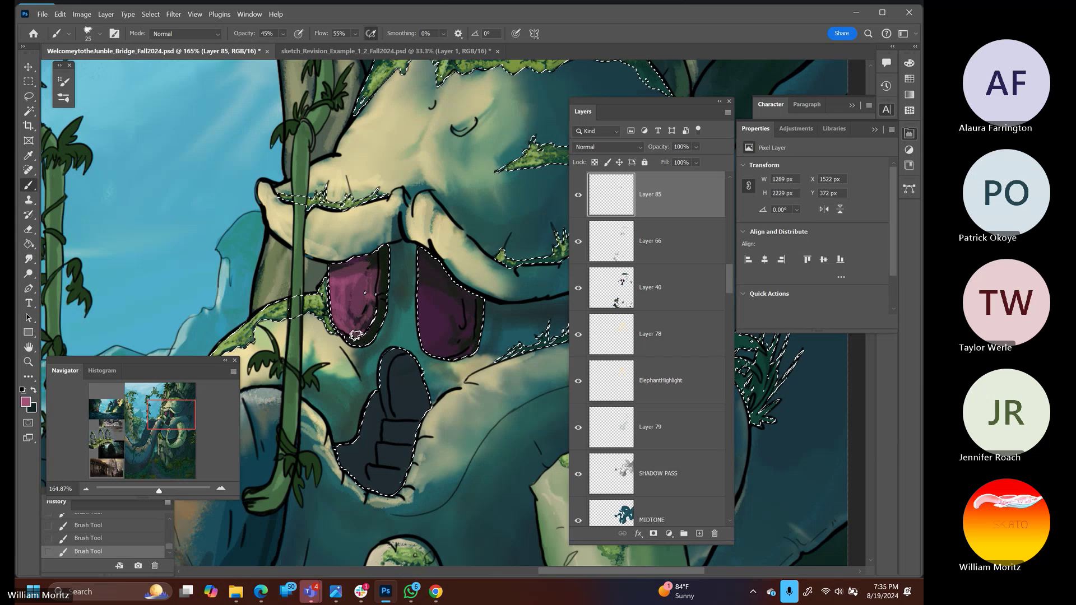
{"action": "left_click_drag", "start_coordinate": [355, 335], "coordinate": [363, 314]}
Paint the elephant's right eye opening with the same pink, alternating smaller and larger brush sizes within the selection
{"action": "left_click_drag", "start_coordinate": [421, 293], "coordinate": [425, 350]}
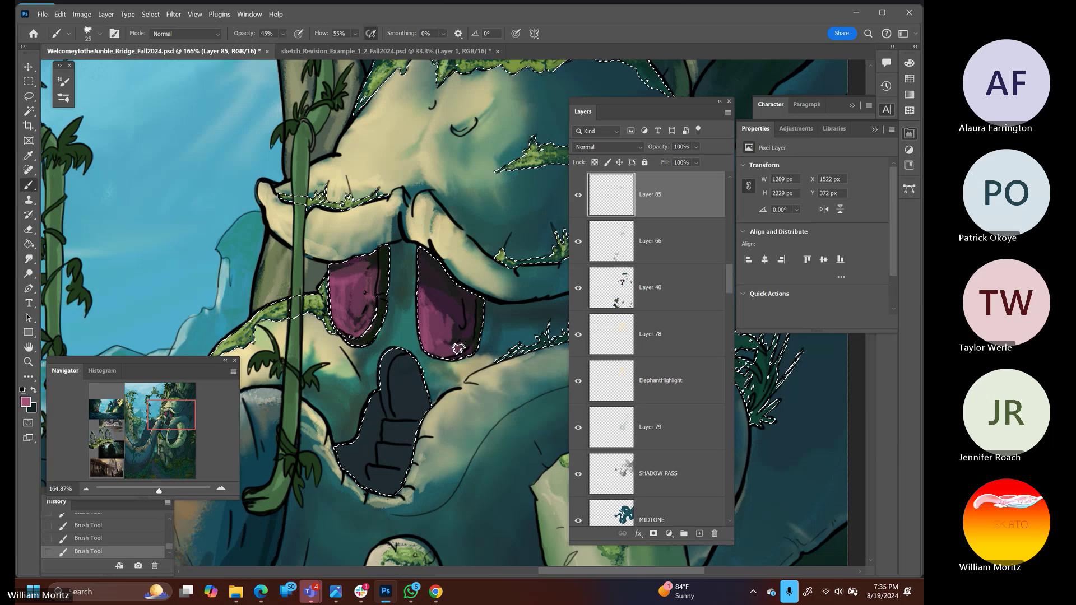
{"action": "key", "text": "bracketleft"}
{"action": "key", "text": "bracketleft"}
{"action": "key", "text": "bracketleft"}
{"action": "key", "text": "bracketleft"}
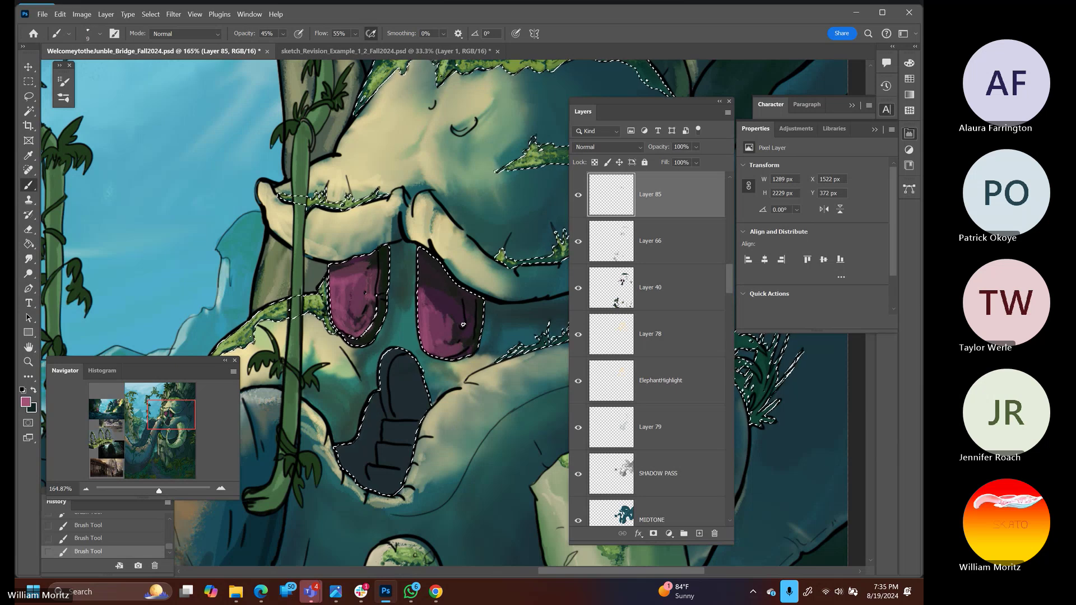
{"action": "key", "text": "bracketright"}
{"action": "key", "text": "bracketright"}
{"action": "key", "text": "bracketright"}
{"action": "key", "text": "bracketright"}
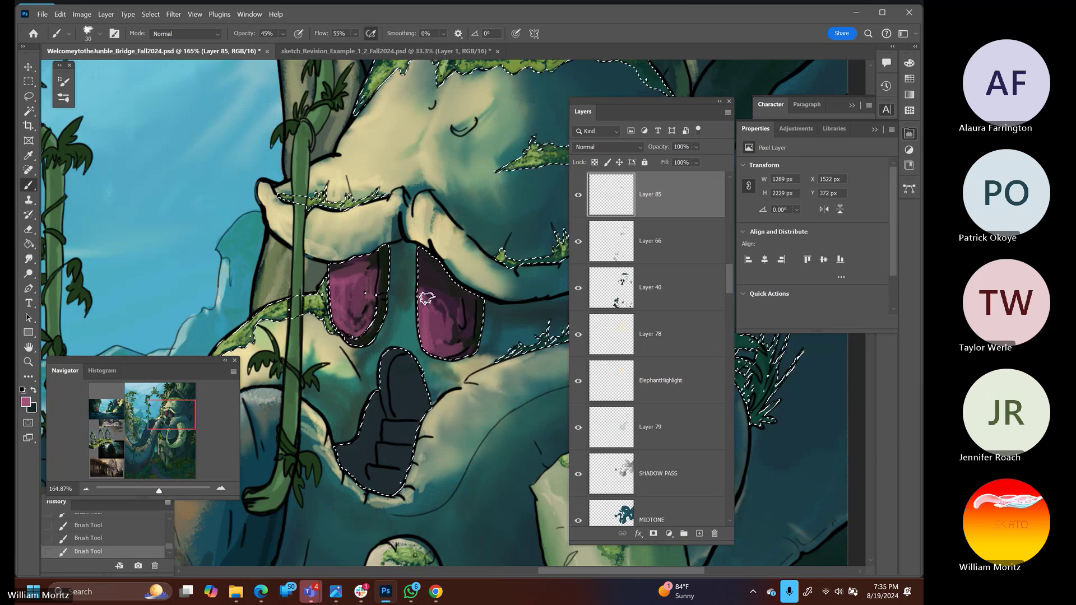
{"action": "key", "text": "bracketleft"}
{"action": "key", "text": "bracketleft"}
{"action": "key", "text": "bracketleft"}
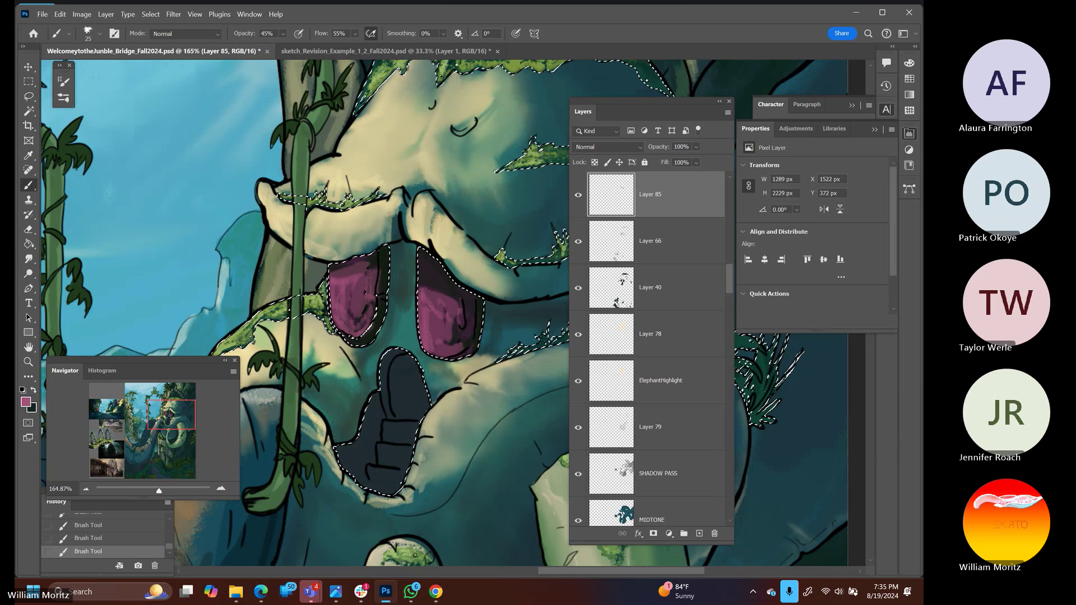
{"action": "key", "text": "bracketright"}
{"action": "key", "text": "bracketright"}
{"action": "key", "text": "bracketright"}
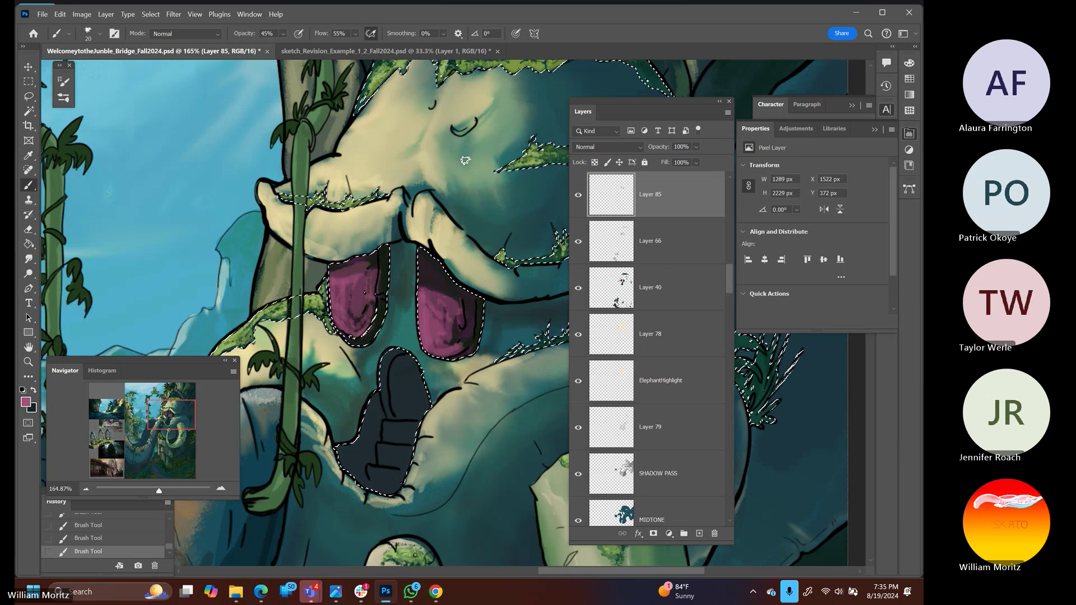
Clear the selection now that both eye openings are painted
{"action": "left_click", "coordinate": [28, 363]}
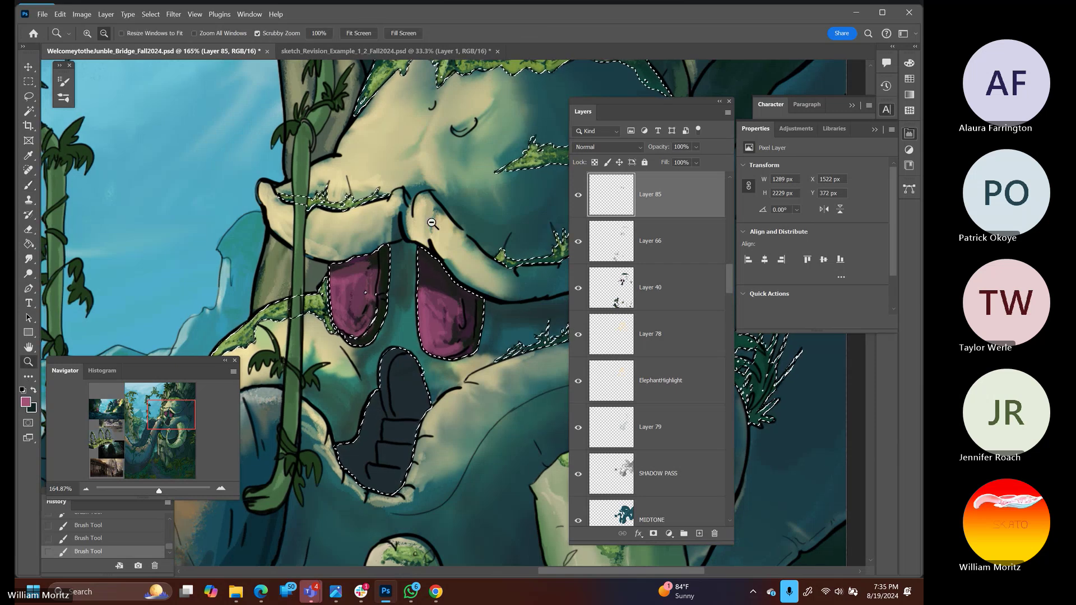
{"action": "left_click", "coordinate": [422, 224]}
{"action": "left_click", "coordinate": [412, 235]}
{"action": "left_click", "coordinate": [374, 274], "text": "alt"}
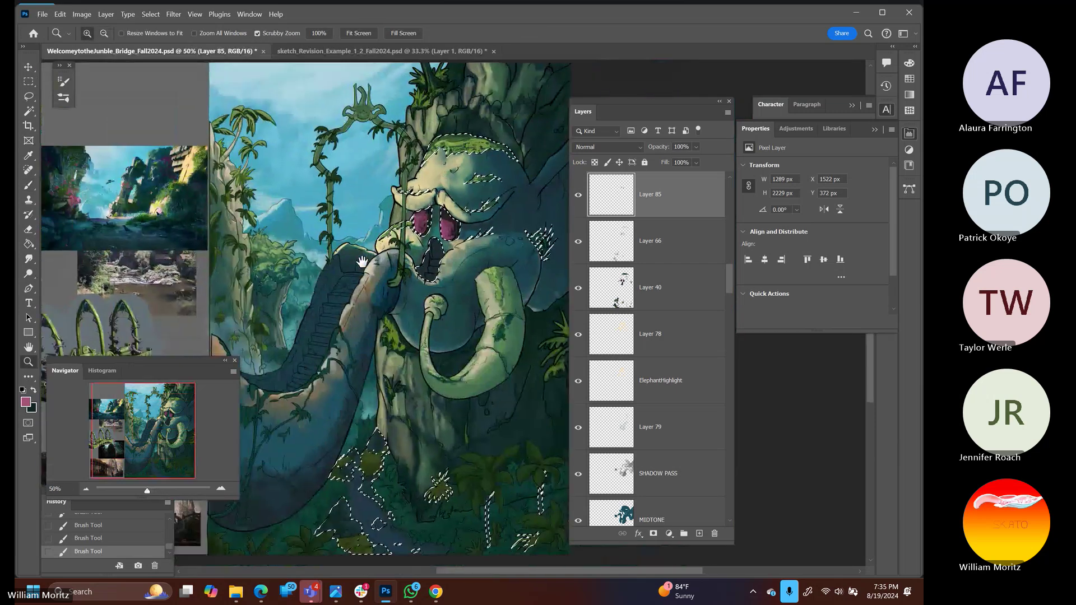
{"action": "left_click", "coordinate": [370, 269], "text": "alt"}
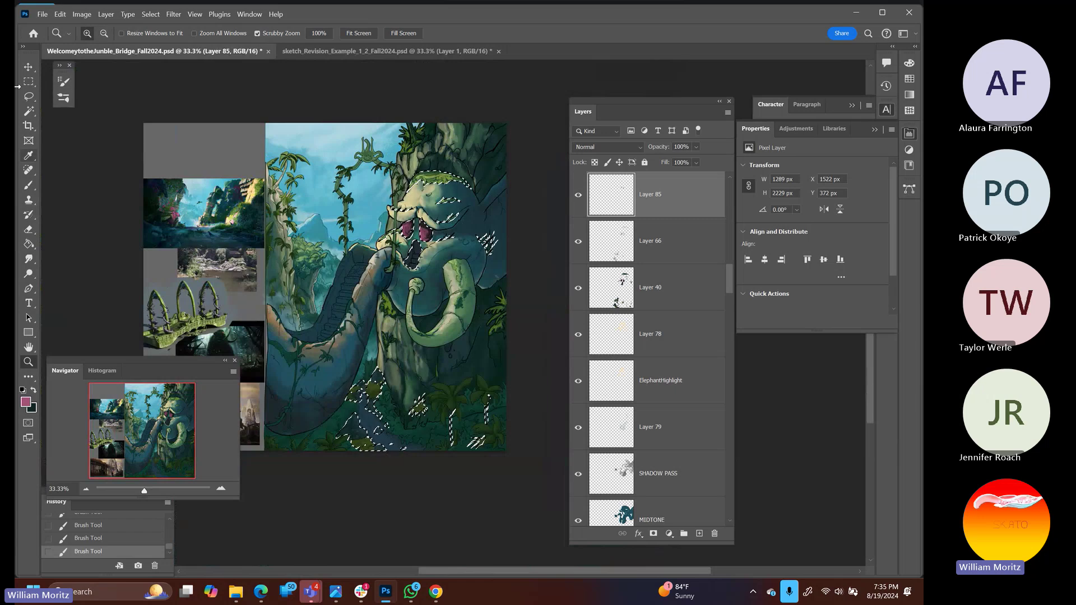
{"action": "key", "text": "l"}
{"action": "key", "text": "ctrl+d"}
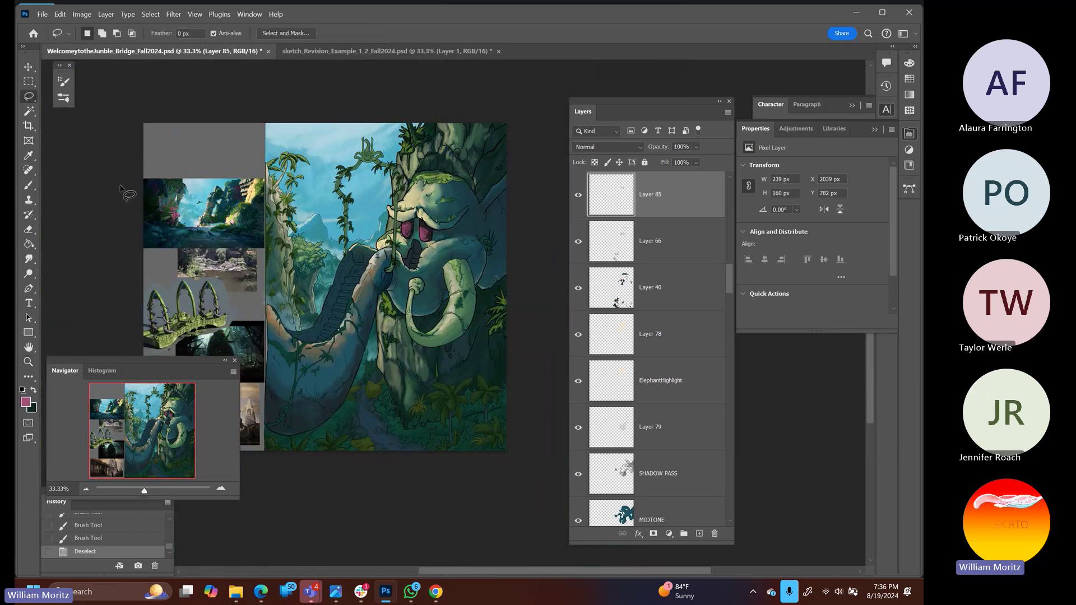
Make the staircase's Layer 46 active, check its content by toggling its visibility, and load its pixels as a selection
{"action": "left_click_drag", "start_coordinate": [368, 271], "coordinate": [410, 253]}
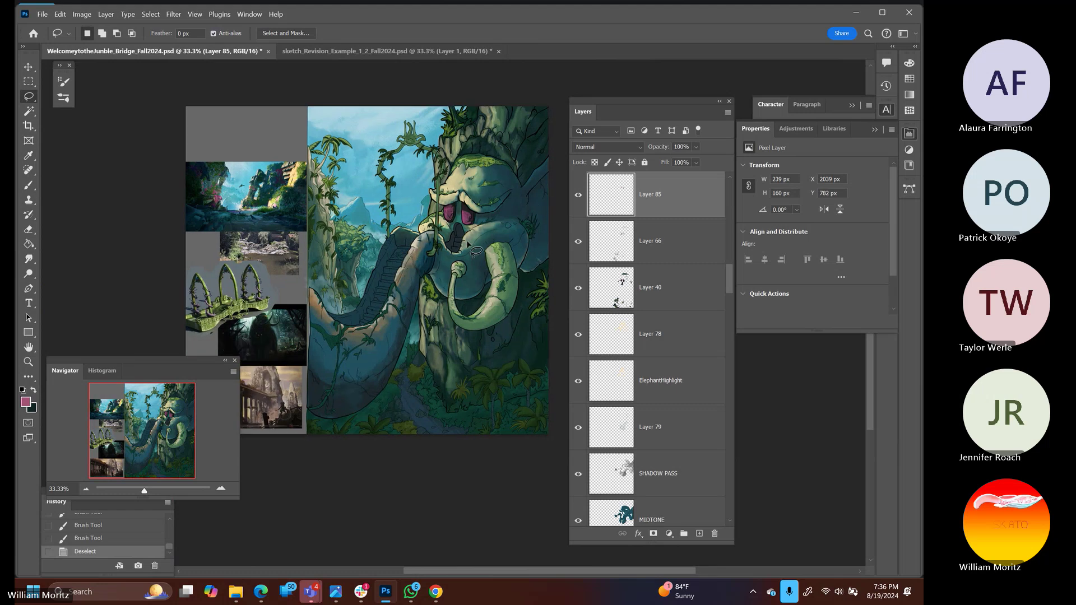
{"action": "key", "text": "v"}
{"action": "right_click", "coordinate": [395, 253]}
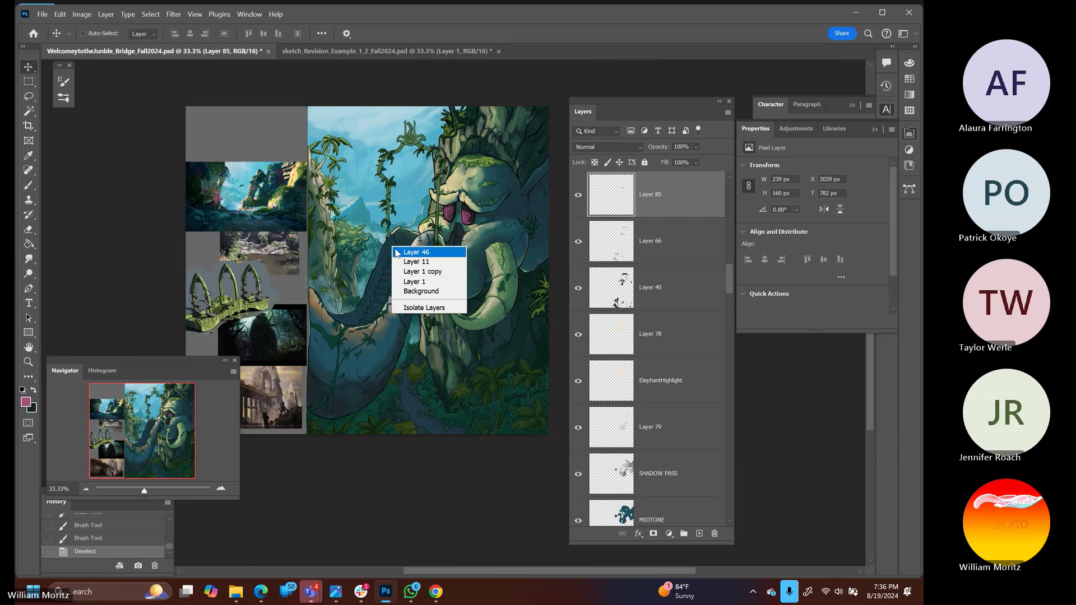
{"action": "left_click", "coordinate": [412, 251]}
{"action": "left_click", "coordinate": [578, 195]}
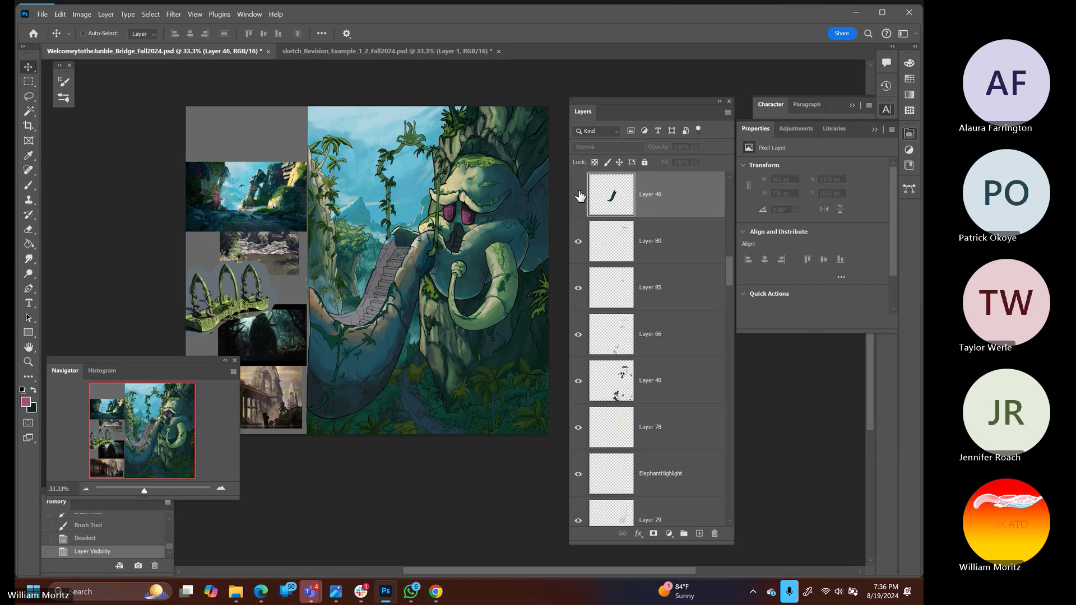
{"action": "left_click", "coordinate": [579, 195]}
{"action": "left_click", "coordinate": [600, 201], "text": "ctrl"}
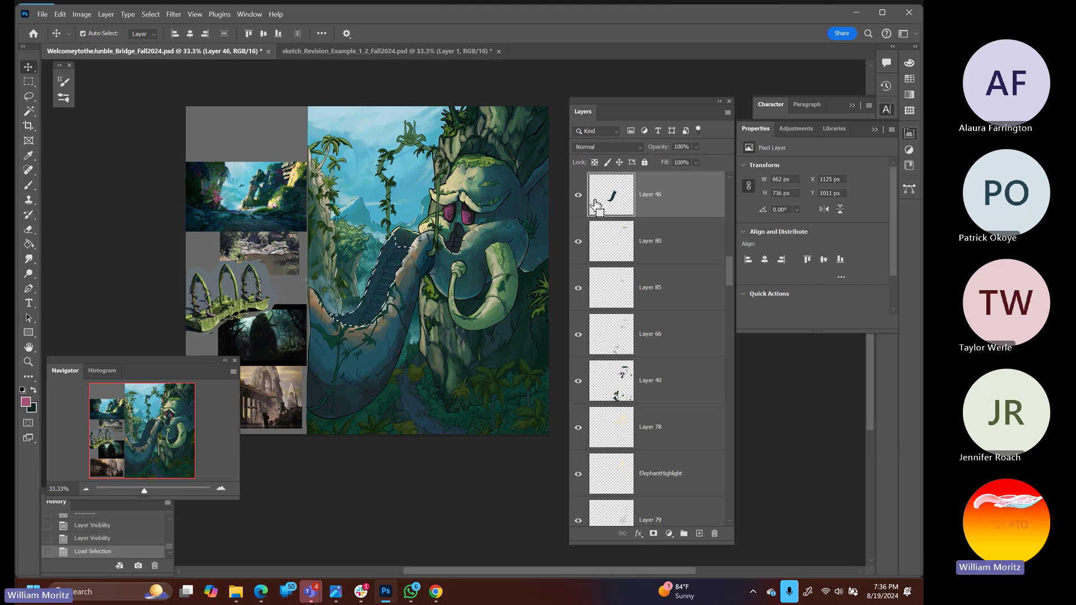
Add a new layer directly above Layer 46 with the staircase selection kept active
{"action": "left_click", "coordinate": [28, 362]}
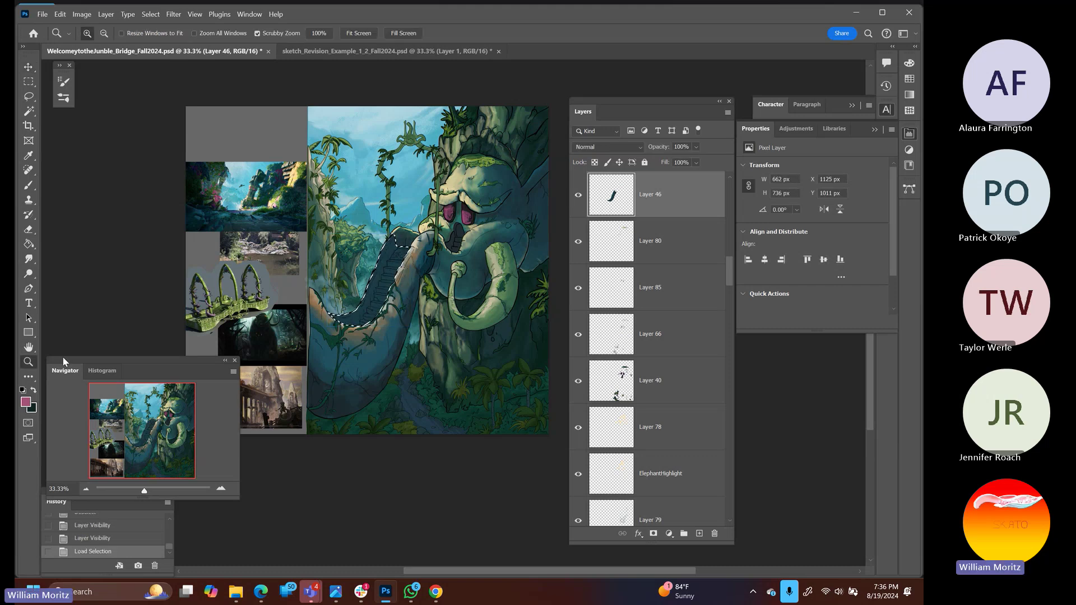
{"action": "left_click", "coordinate": [387, 272]}
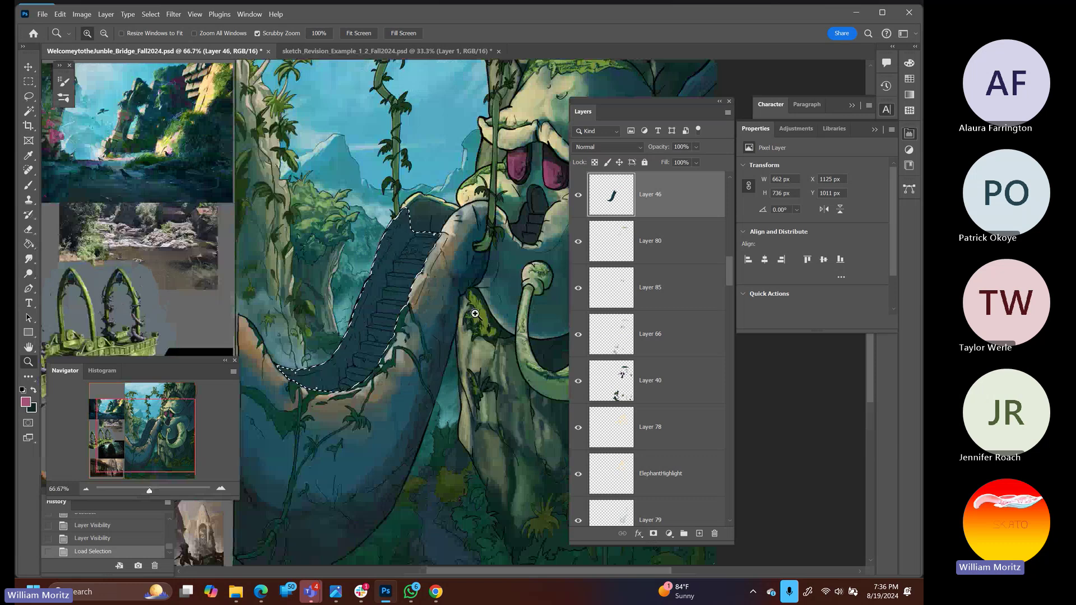
{"action": "left_click", "coordinate": [699, 533]}
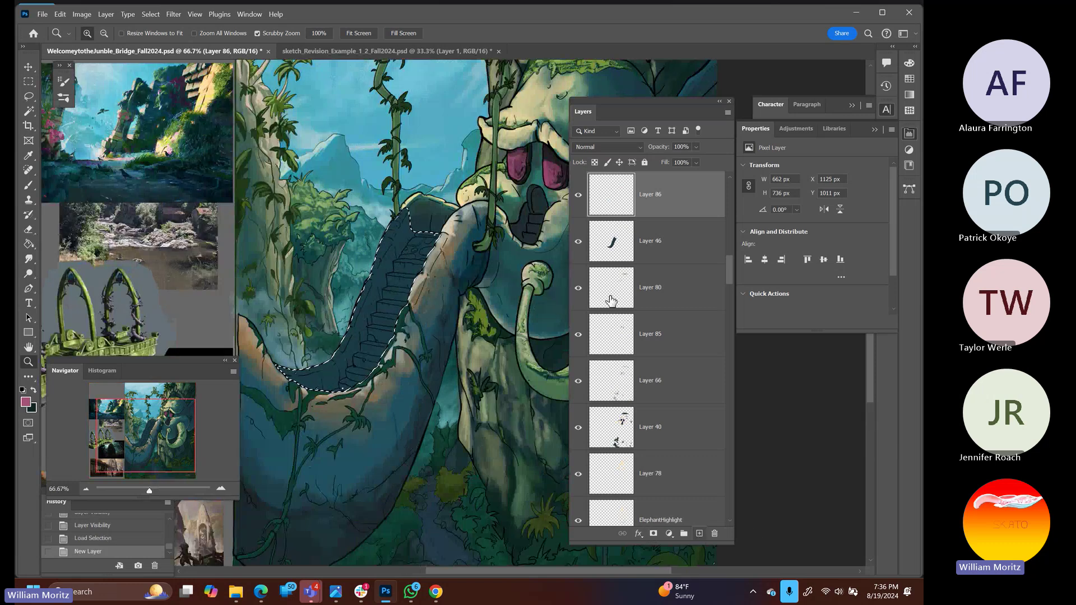
Sample the dark color inside the elephant's mouth opening as the painting color for the staircase
{"action": "key", "text": "i"}
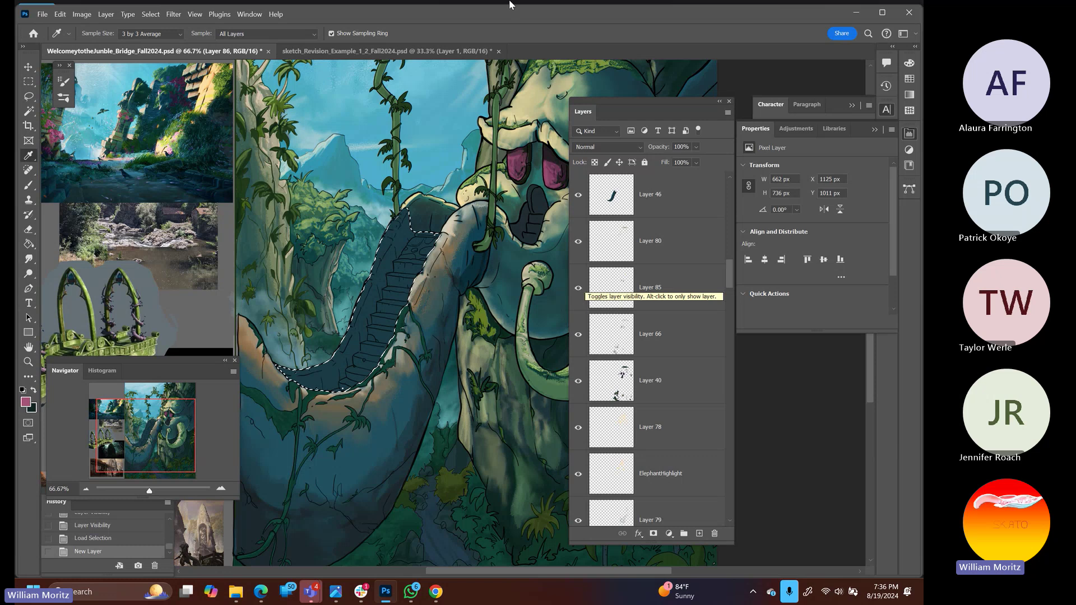
{"action": "left_click", "coordinate": [535, 196]}
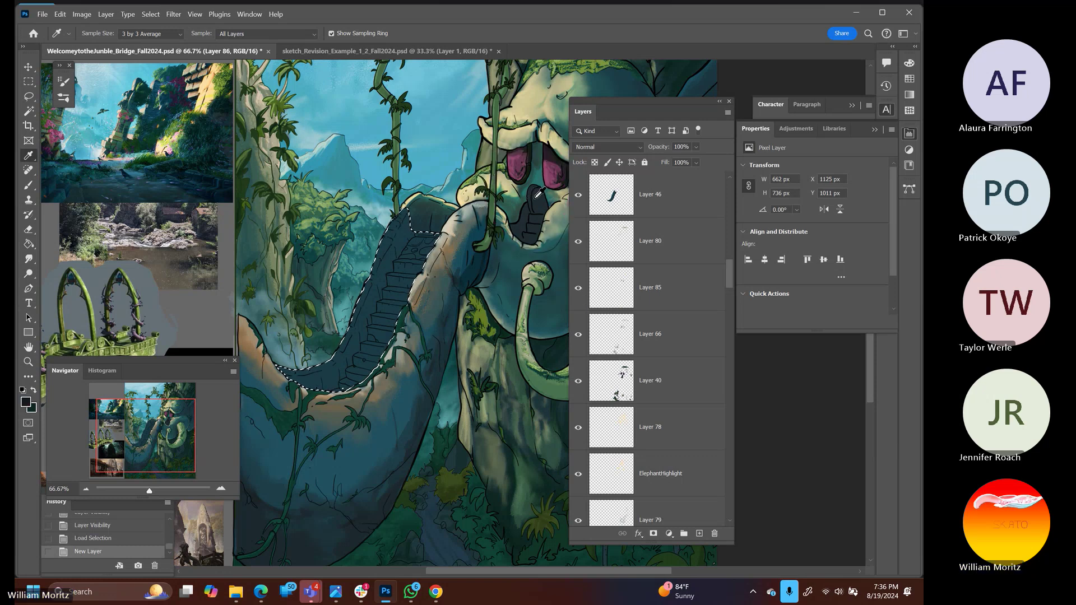
{"action": "left_click_drag", "start_coordinate": [537, 193], "coordinate": [424, 193]}
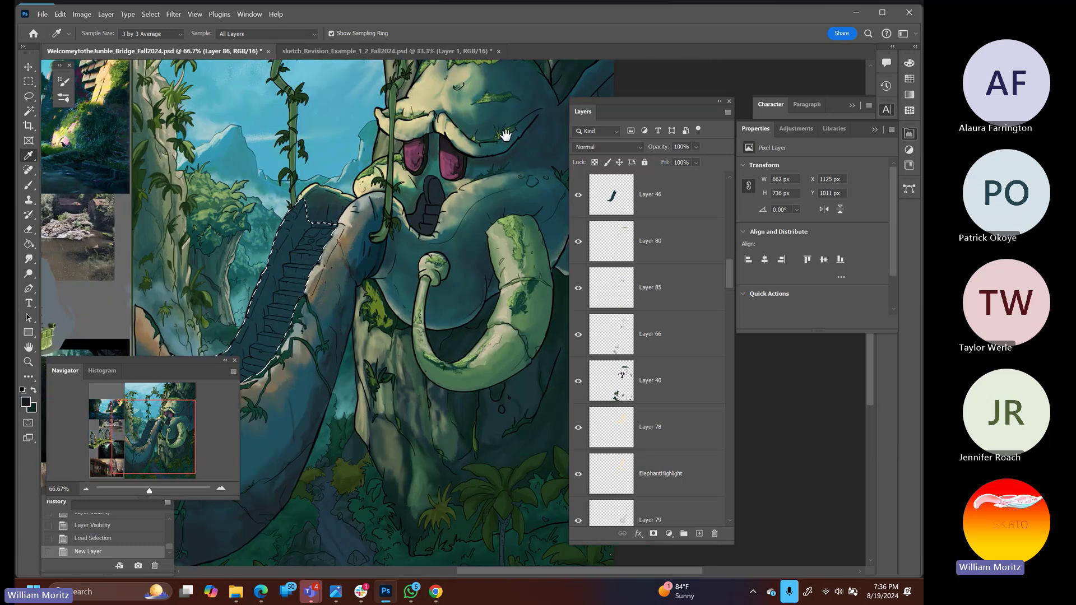
{"action": "scroll", "coordinate": [507, 140], "scroll_direction": "right", "scroll_amount": 1}
{"action": "scroll", "coordinate": [507, 140], "scroll_direction": "up", "scroll_amount": 1}
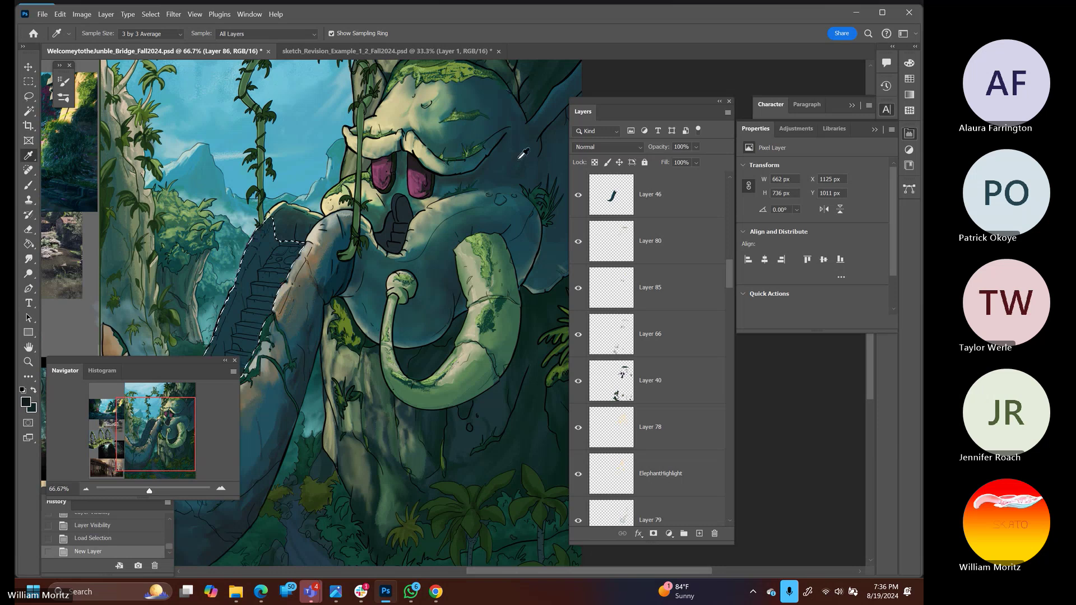
{"action": "left_click", "coordinate": [28, 362]}
{"action": "left_click_drag", "start_coordinate": [230, 263], "coordinate": [373, 221]}
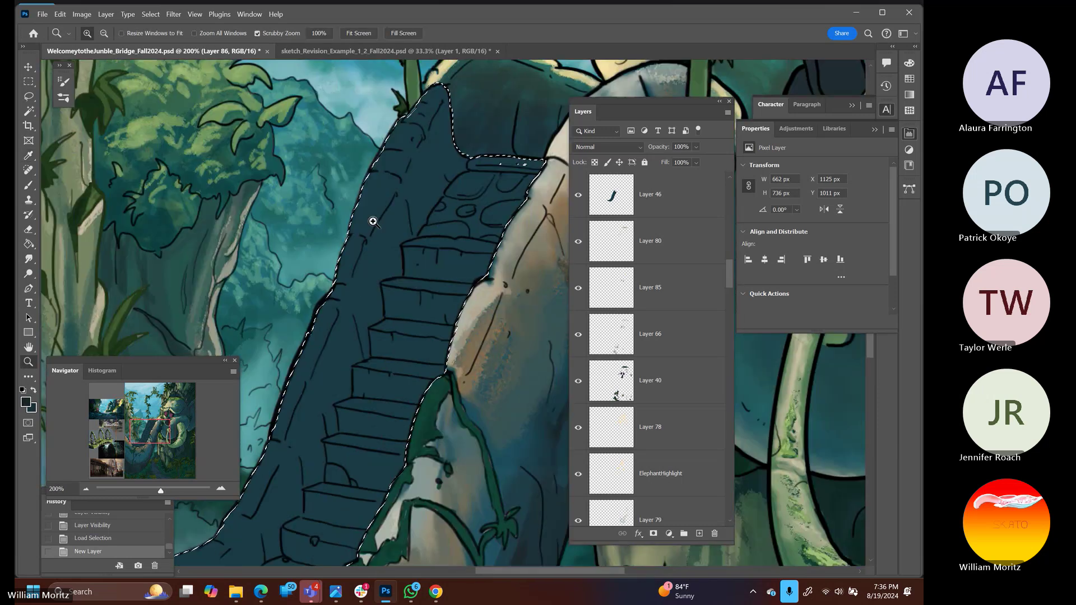
{"action": "key", "text": "p"}
{"action": "left_click_drag", "start_coordinate": [468, 158], "coordinate": [451, 178]}
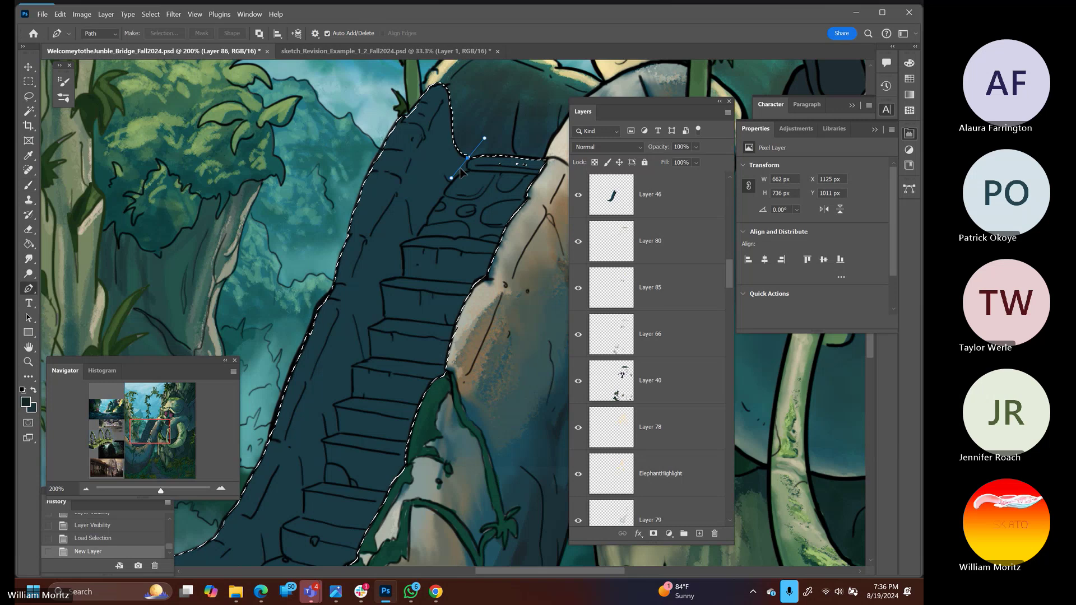
{"action": "key", "text": "ctrl+z"}
Brush dark shading down the staircase wall where it meets the steps, within the staircase selection
{"action": "key", "text": "b"}
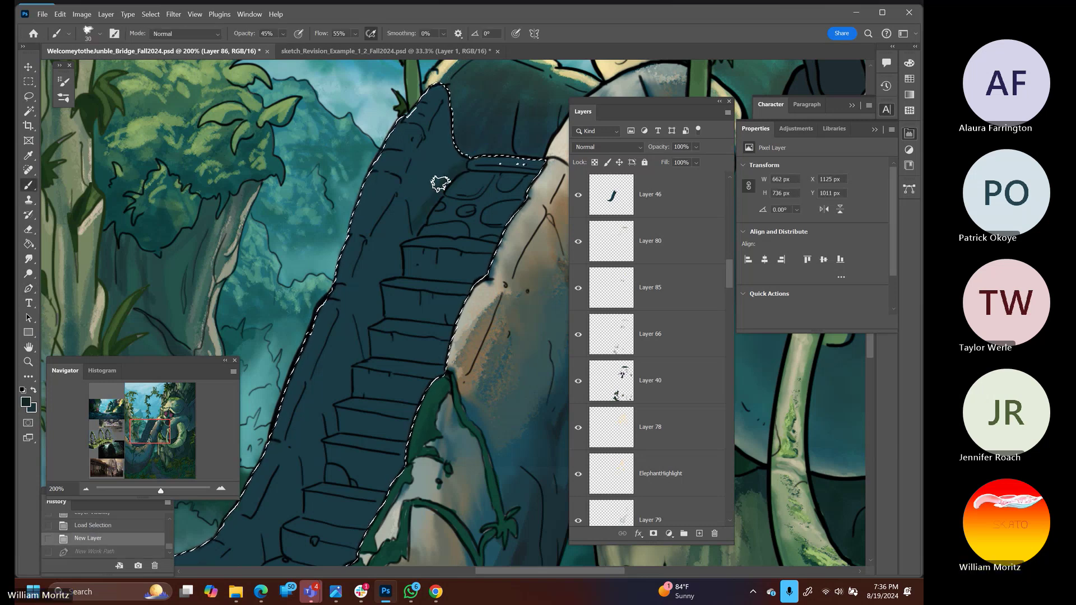
{"action": "left_click", "coordinate": [398, 250]}
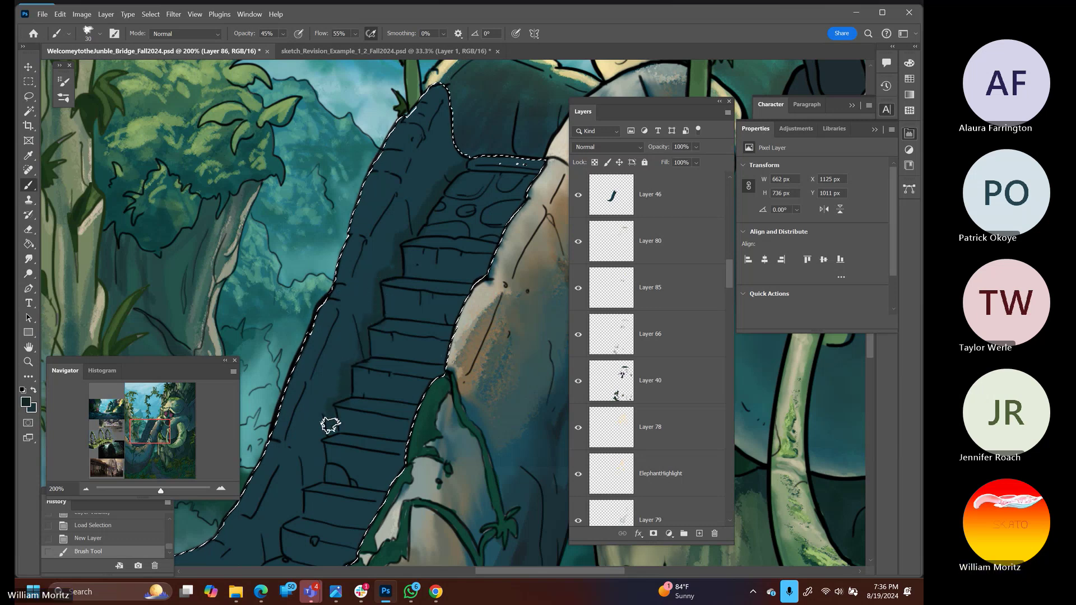
{"action": "mouse_move", "coordinate": [319, 438]}
{"action": "left_mouse_down"}
{"action": "mouse_move", "coordinate": [320, 481]}
{"action": "mouse_move", "coordinate": [295, 505]}
{"action": "left_mouse_up"}
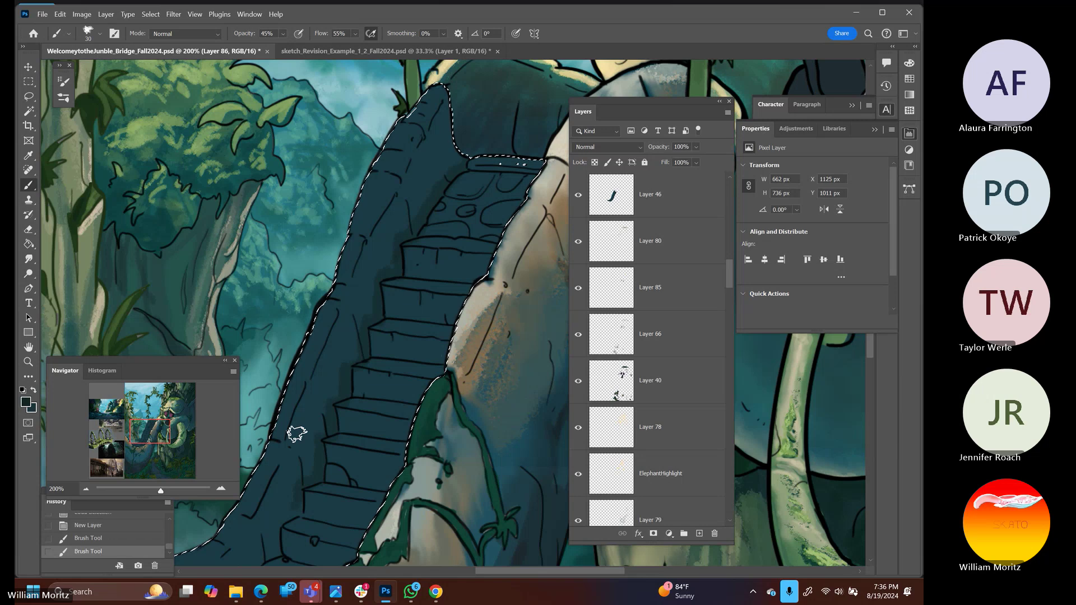
Shade the curved lower end of the staircase walkway with a smaller brush in the same dark color
{"action": "left_click_drag", "start_coordinate": [356, 435], "coordinate": [548, 216]}
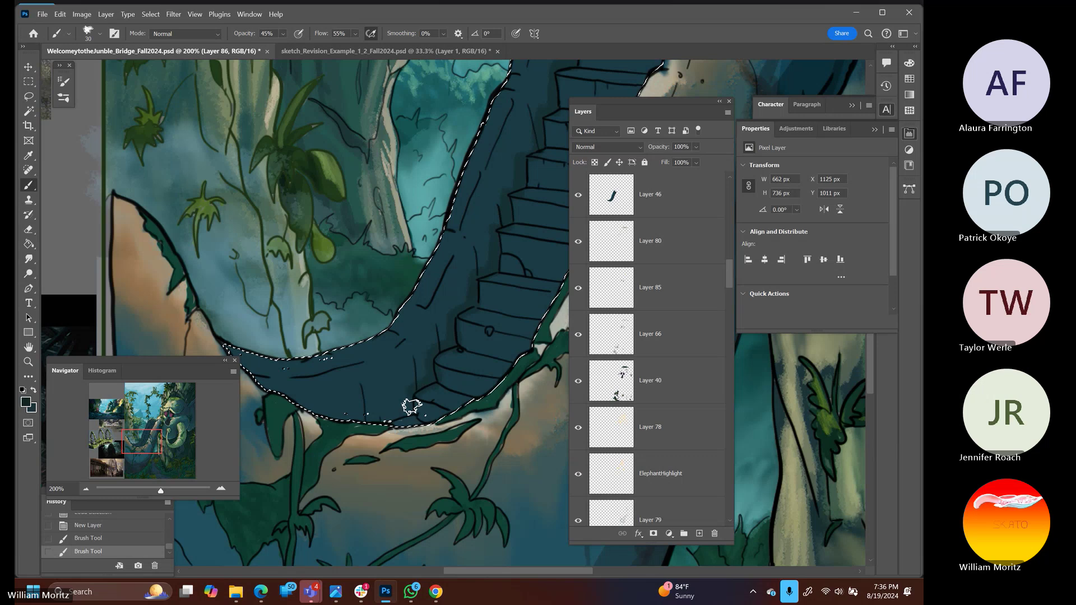
{"action": "key", "text": "bracketleft"}
{"action": "key", "text": "bracketleft"}
{"action": "left_click_drag", "start_coordinate": [361, 415], "coordinate": [376, 404]}
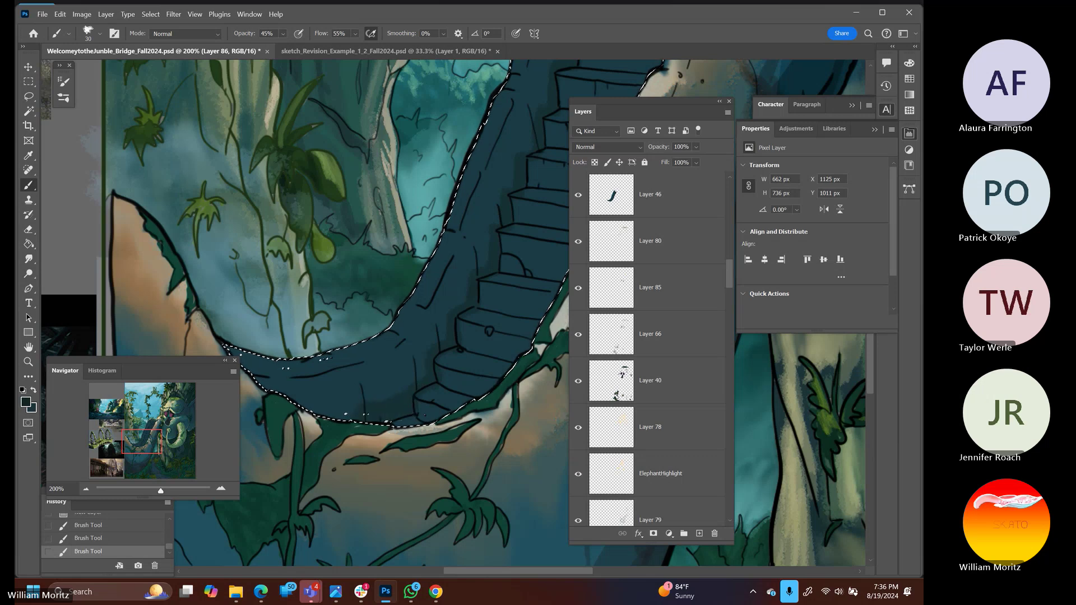
{"action": "left_click", "coordinate": [363, 395]}
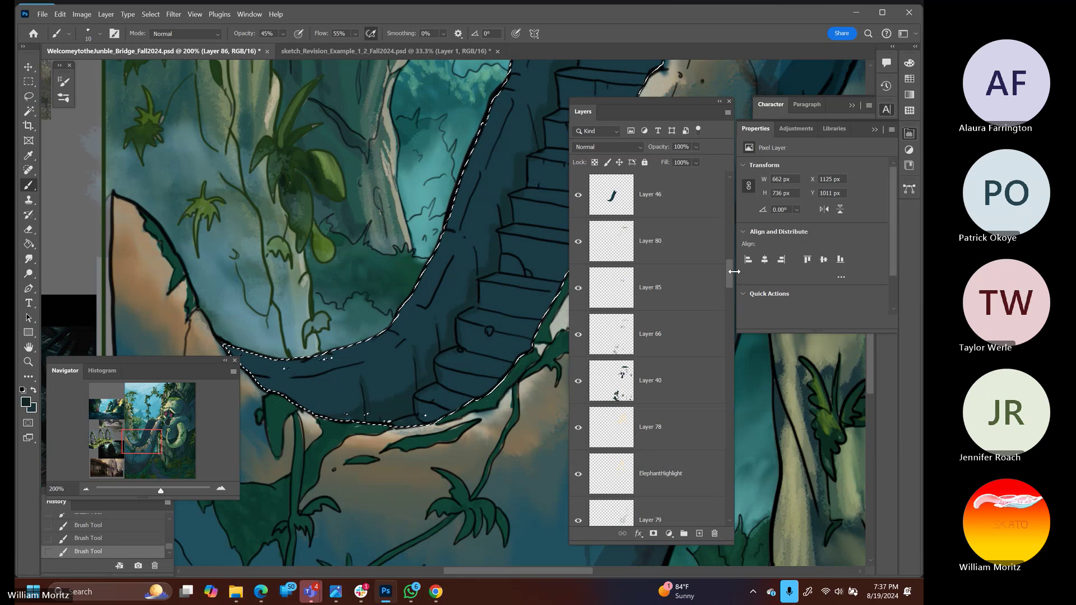
Darken the lower steps on Layer 86, using brush size 25 for broad shading and 9 for details
{"action": "scroll", "coordinate": [680, 257], "scroll_direction": "up", "scroll_amount": 2}
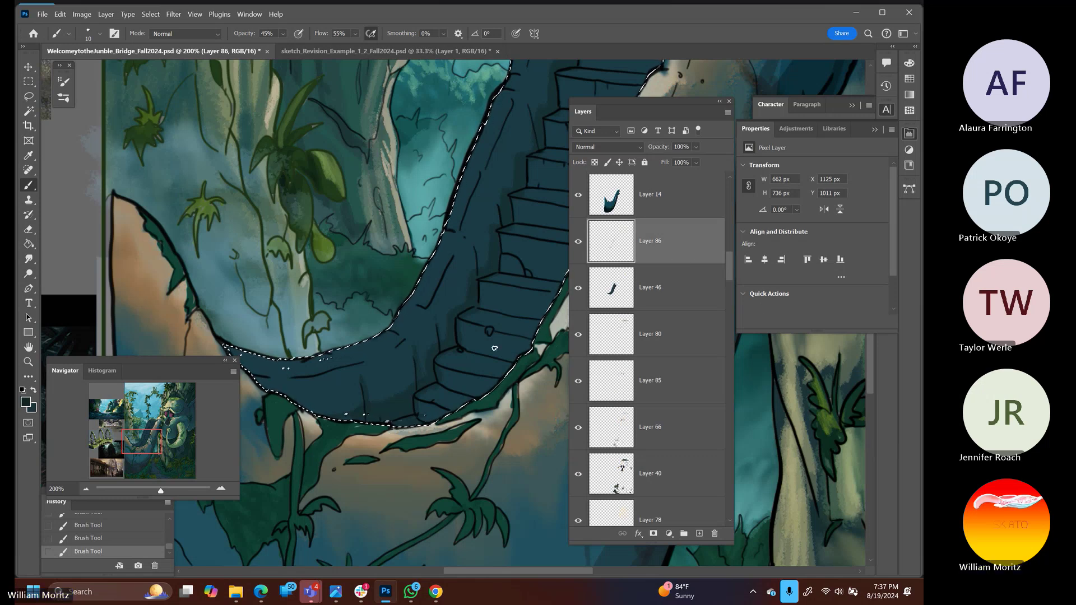
{"action": "key", "text": "bracketright"}
{"action": "key", "text": "bracketright"}
{"action": "key", "text": "bracketright"}
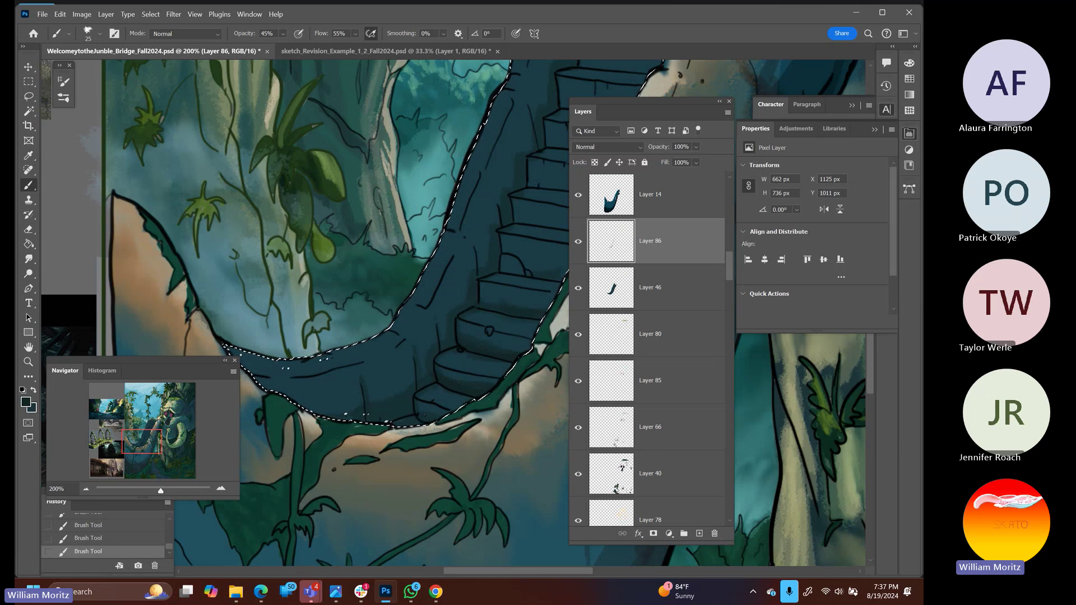
{"action": "mouse_move", "coordinate": [426, 293]}
{"action": "left_mouse_down"}
{"action": "mouse_move", "coordinate": [312, 344]}
{"action": "mouse_move", "coordinate": [353, 265]}
{"action": "mouse_move", "coordinate": [358, 228]}
{"action": "left_mouse_up"}
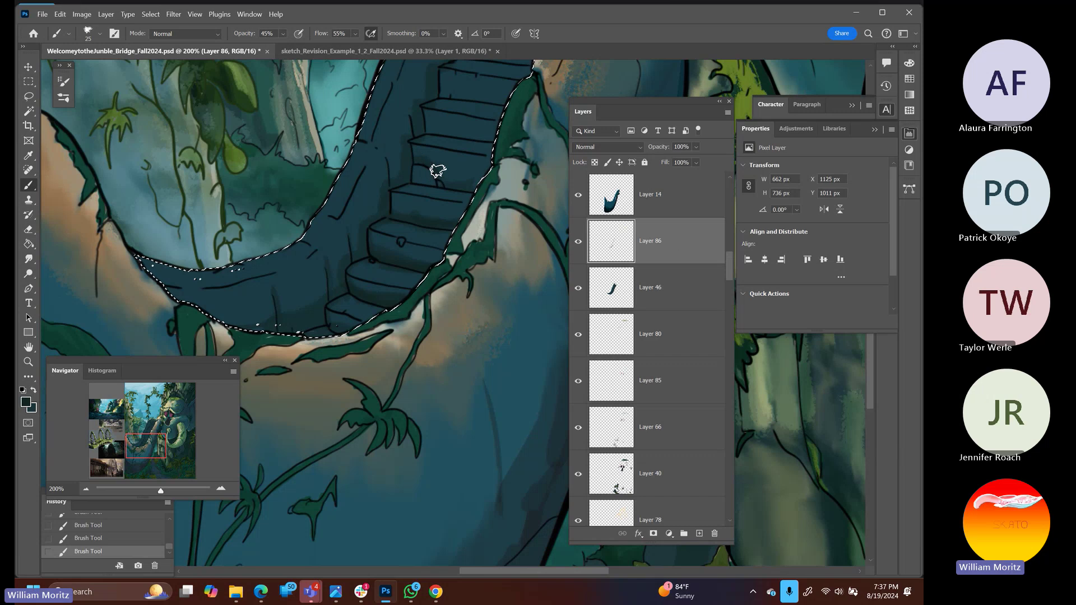
{"action": "key", "text": "bracketleft"}
{"action": "key", "text": "bracketleft"}
{"action": "key", "text": "bracketleft"}
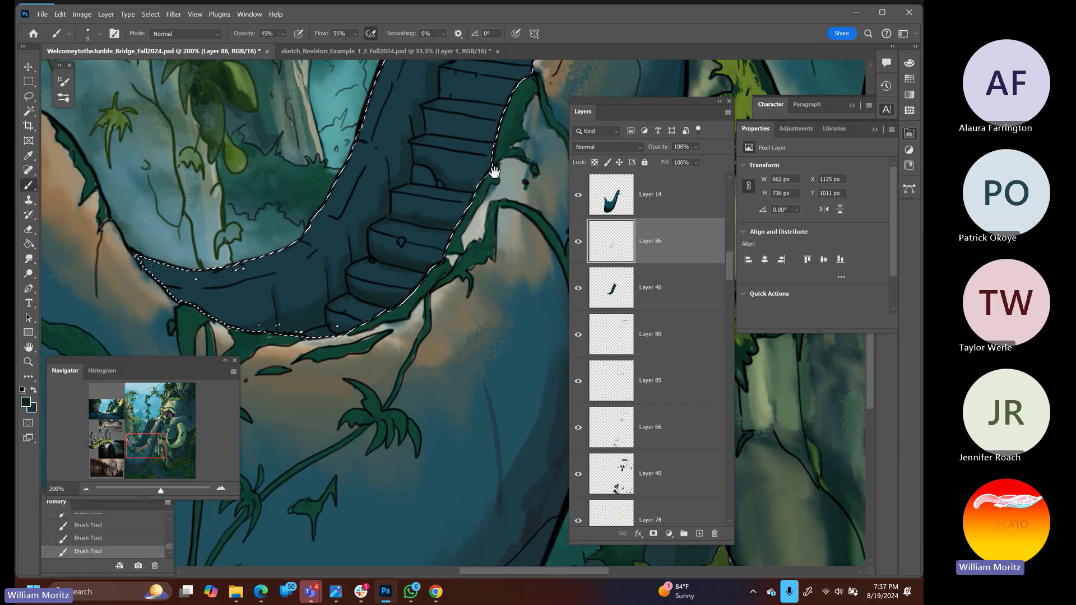
Shade the middle steps of the staircase with the dark color, using brush sizes 25 and 10
{"action": "left_click_drag", "start_coordinate": [494, 171], "coordinate": [415, 435]}
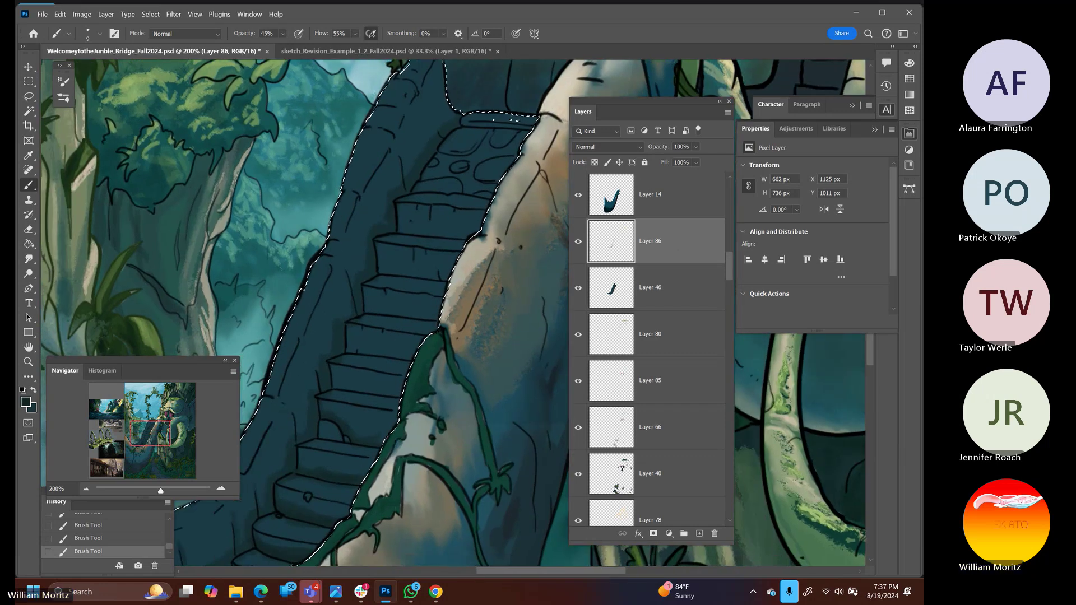
{"action": "key", "text": "bracketright"}
{"action": "key", "text": "bracketright"}
{"action": "key", "text": "bracketright"}
{"action": "key", "text": "bracketright"}
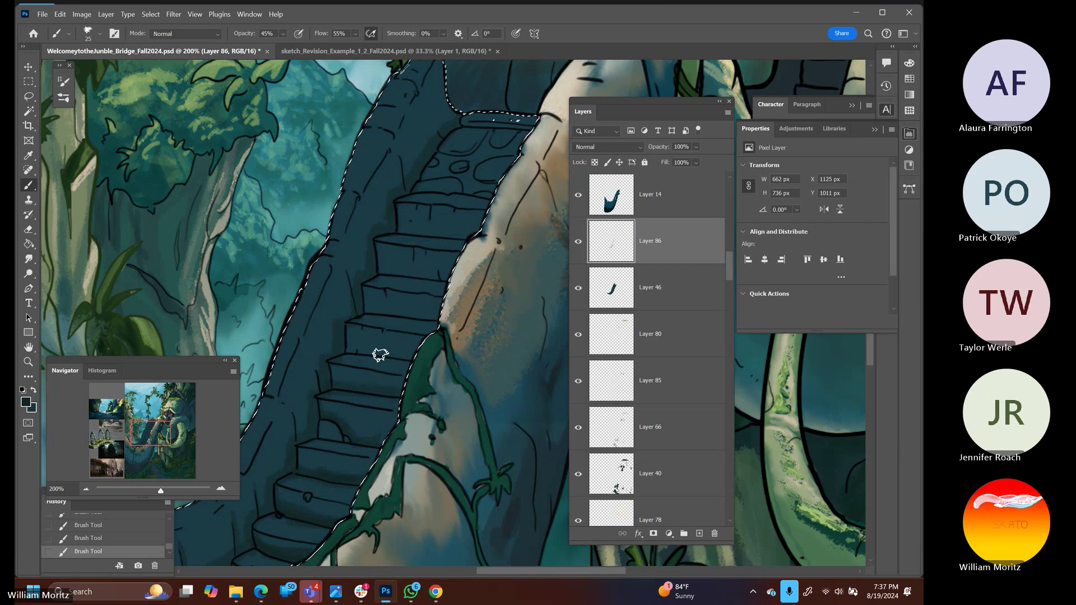
{"action": "key", "text": "bracketleft"}
{"action": "key", "text": "bracketleft"}
{"action": "key", "text": "bracketleft"}
{"action": "key", "text": "bracketleft"}
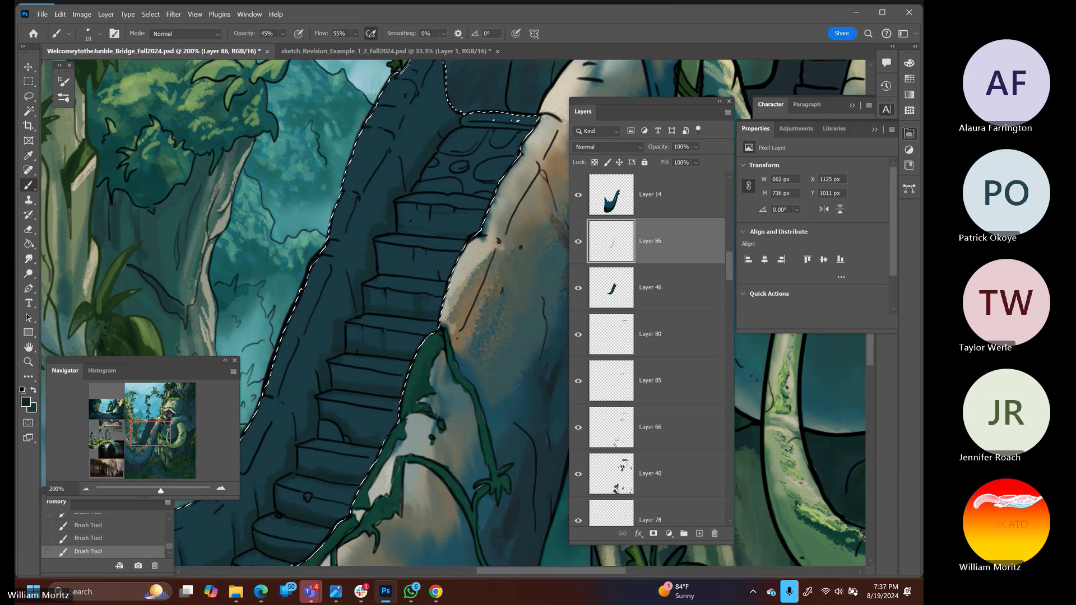
Darken the upper steps with broad strokes at brush size 30
{"action": "key", "text": "bracketright"}
{"action": "key", "text": "bracketright"}
{"action": "key", "text": "bracketright"}
{"action": "key", "text": "bracketright"}
{"action": "key", "text": "bracketright"}
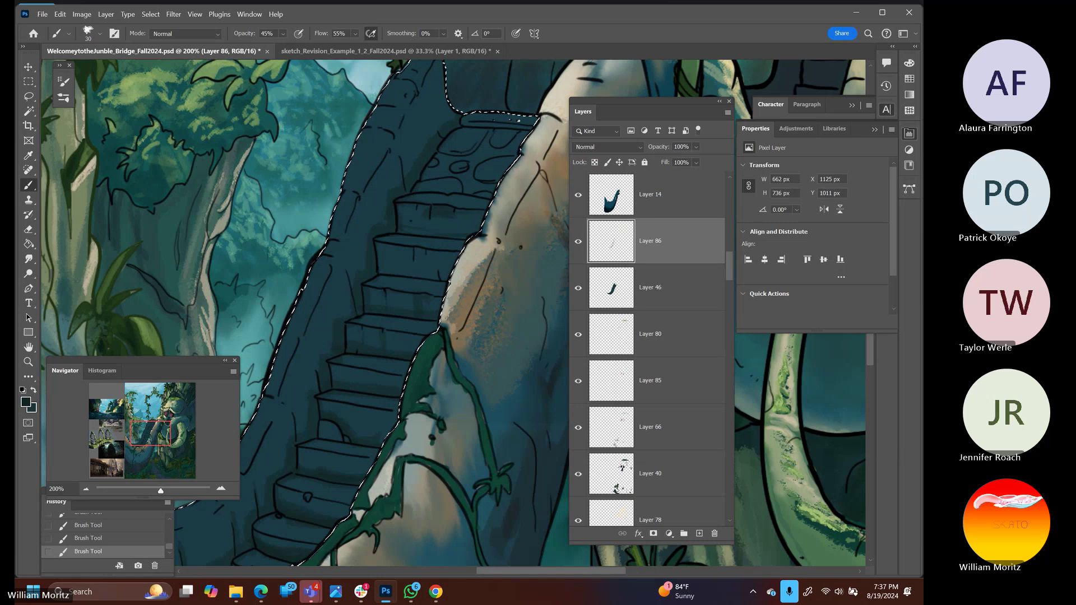
{"action": "left_click_drag", "start_coordinate": [435, 236], "coordinate": [418, 232]}
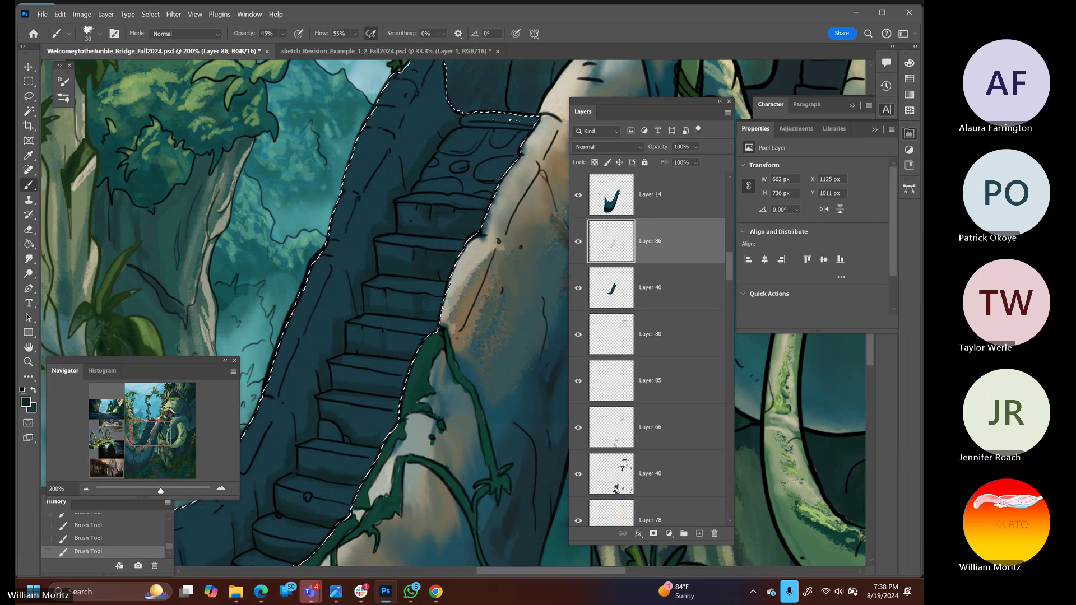
Shade the stones of the top landing and the far lower end of the walkway at brush size 15
{"action": "key", "text": "bracketleft"}
{"action": "key", "text": "bracketleft"}
{"action": "key", "text": "bracketleft"}
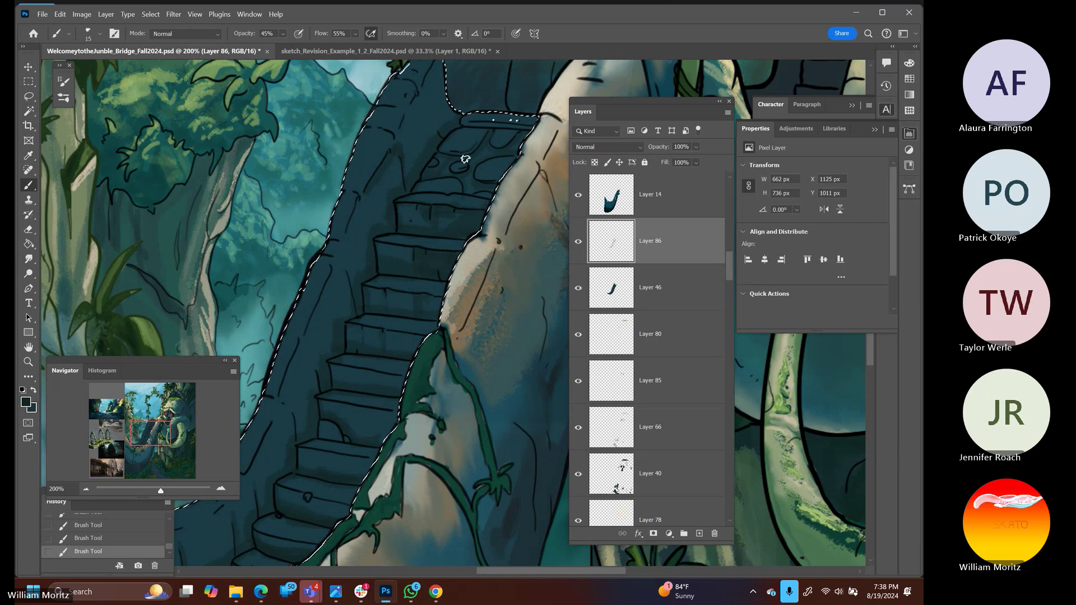
{"action": "left_click_drag", "start_coordinate": [479, 199], "coordinate": [521, 176]}
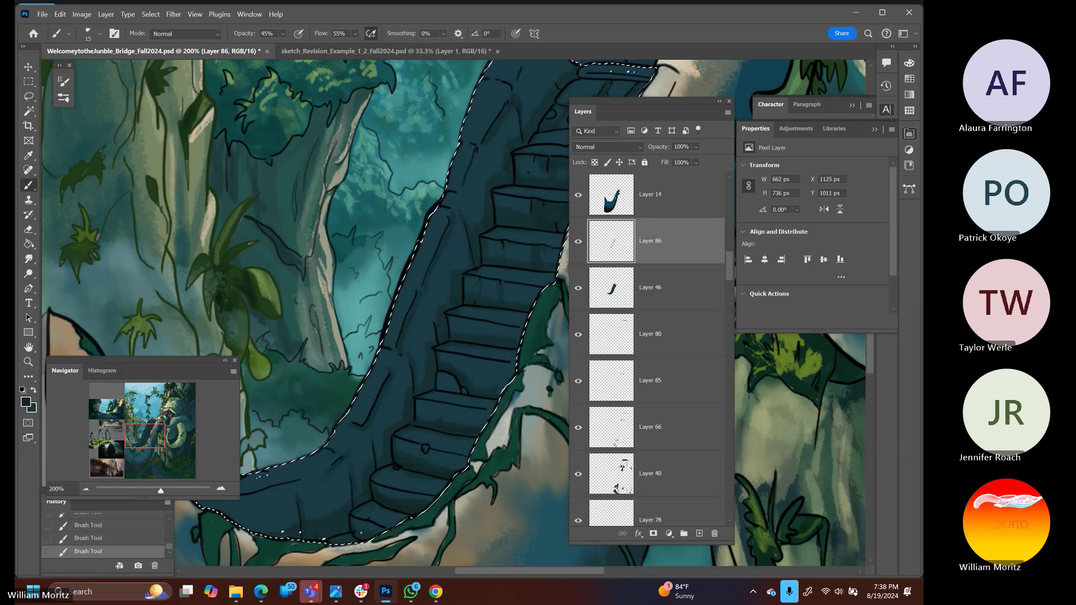
{"action": "left_click_drag", "start_coordinate": [375, 430], "coordinate": [384, 371]}
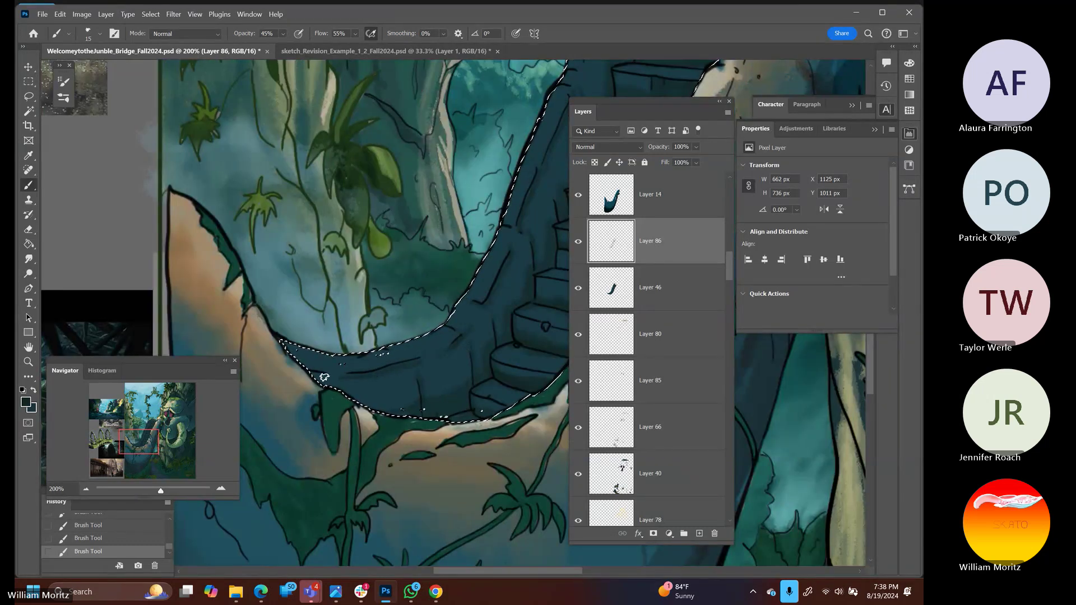
{"action": "left_click_drag", "start_coordinate": [314, 374], "coordinate": [332, 376]}
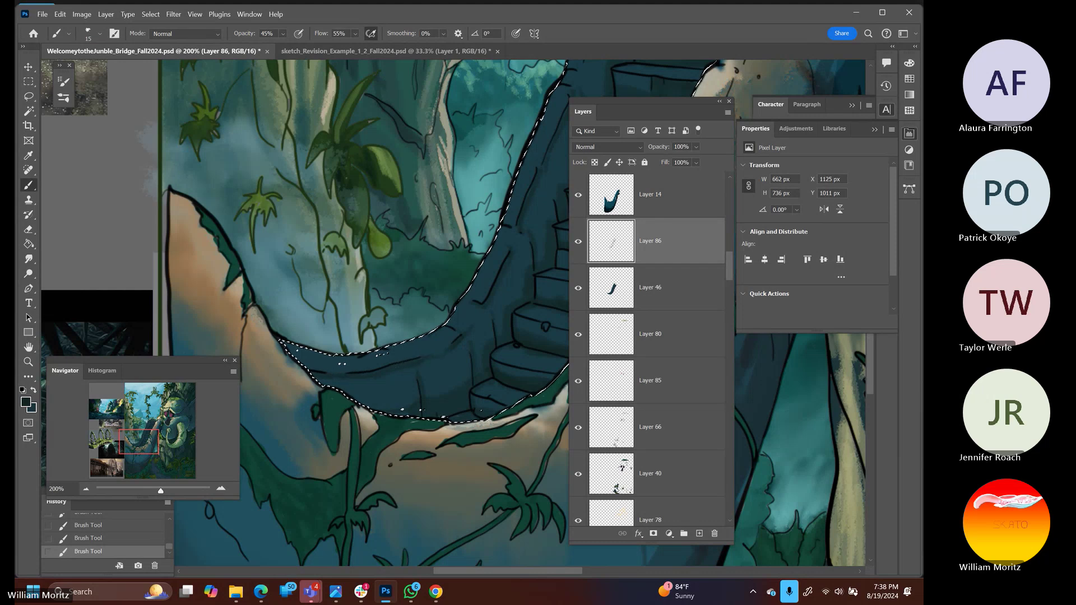
Sample the teal color between the elephant's eyes and add a new layer above Layer 86
{"action": "left_click", "coordinate": [27, 363]}
{"action": "left_click", "coordinate": [380, 253], "text": "alt"}
{"action": "left_click", "coordinate": [379, 254], "text": "alt"}
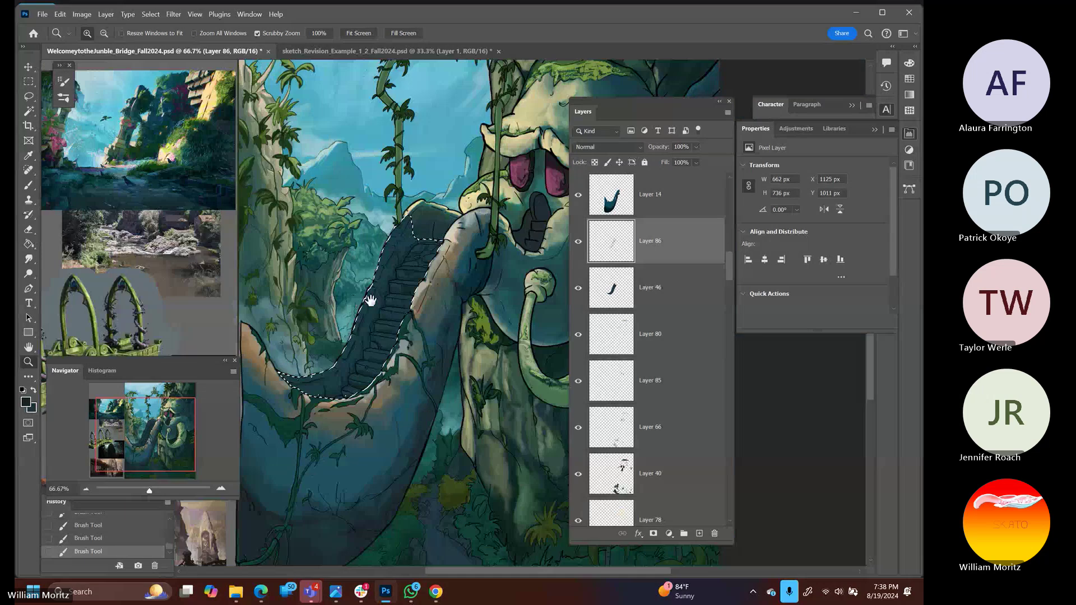
{"action": "key", "text": "i"}
{"action": "left_click", "coordinate": [542, 178]}
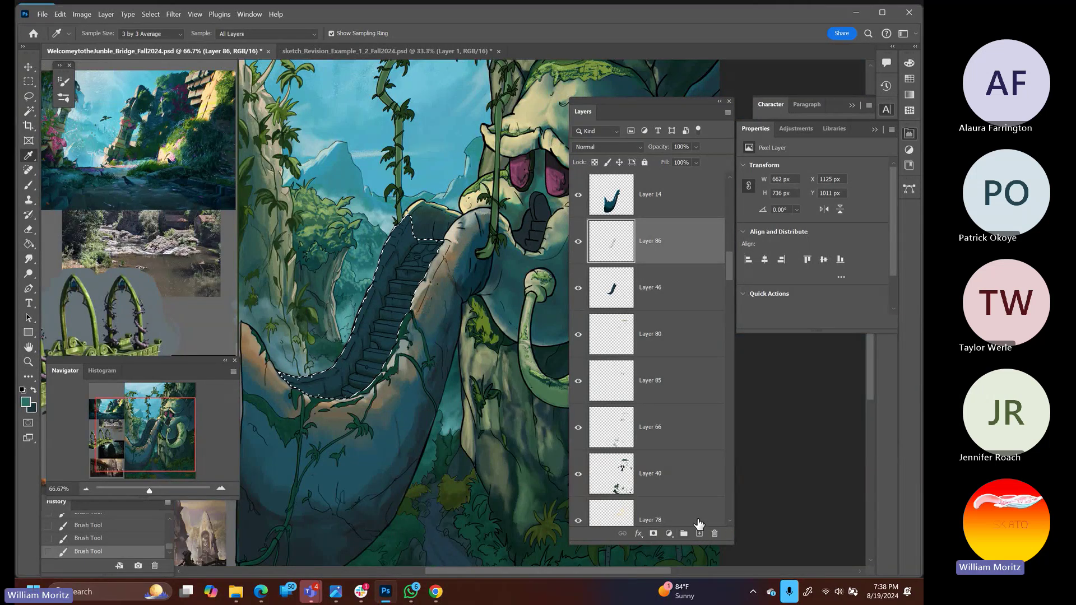
{"action": "left_click", "coordinate": [700, 533]}
Brush teal highlights along the staircase wall on the new layer at brush size 40
{"action": "key", "text": "b"}
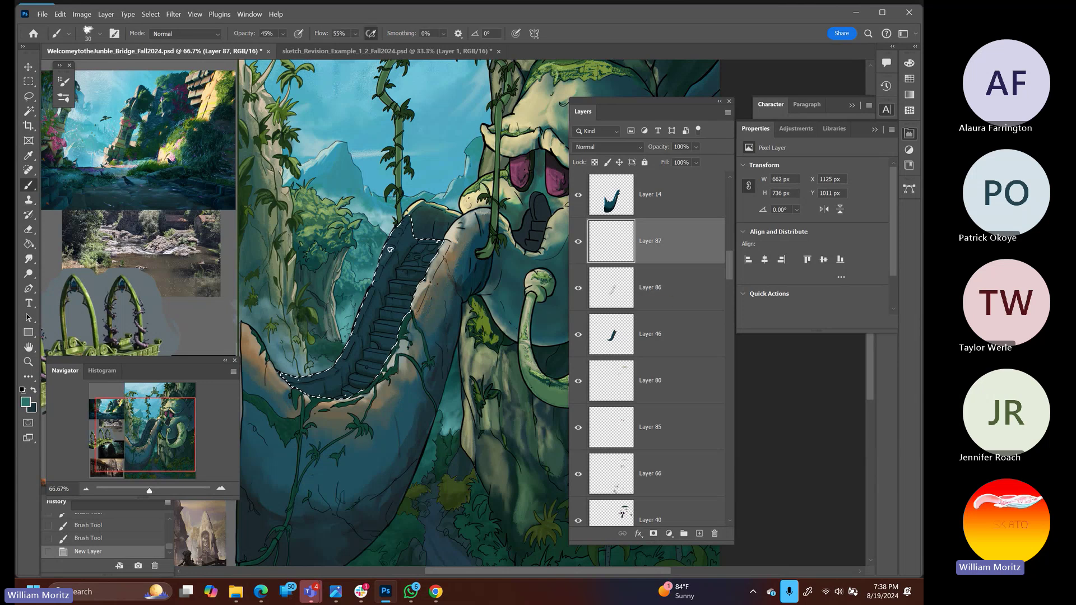
{"action": "key", "text": "bracketright"}
{"action": "mouse_move", "coordinate": [391, 250]}
{"action": "left_mouse_down"}
{"action": "mouse_move", "coordinate": [384, 260]}
{"action": "mouse_move", "coordinate": [409, 227]}
{"action": "left_mouse_up"}
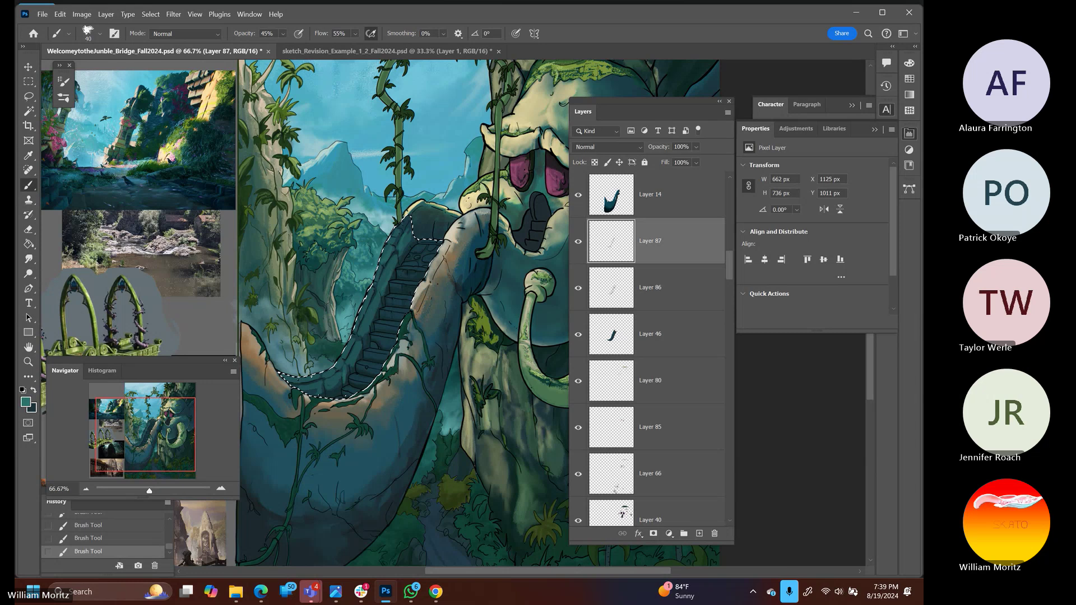
Soften the teal highlights near the top of the staircase wall with the Eraser at 37% opacity and size 90
{"action": "key", "text": "e"}
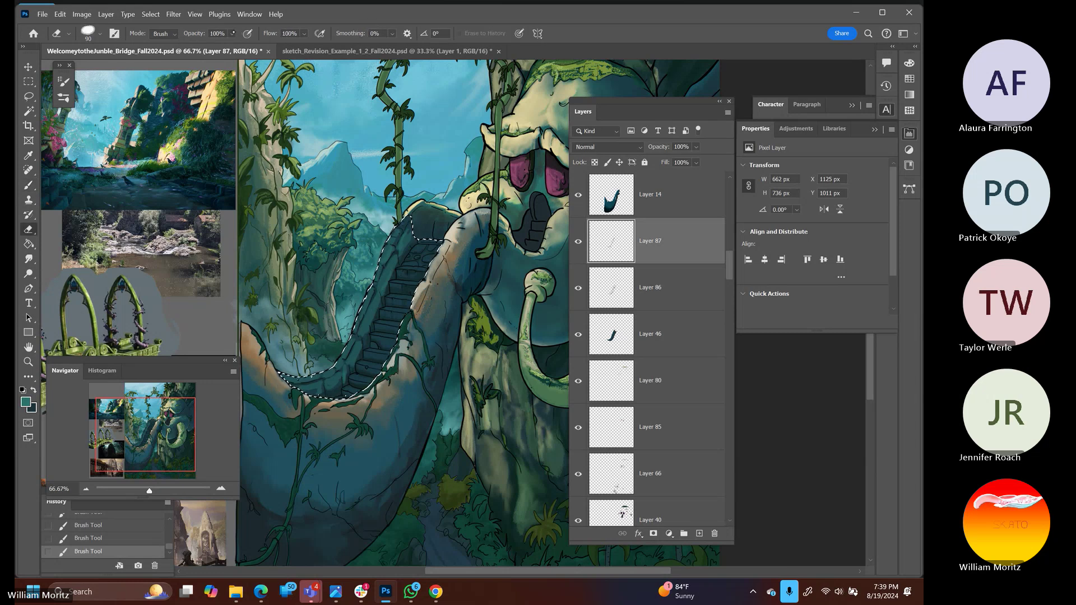
{"action": "key", "text": "3"}
{"action": "key", "text": "7"}
{"action": "key", "text": "bracketright"}
{"action": "key", "text": "bracketright"}
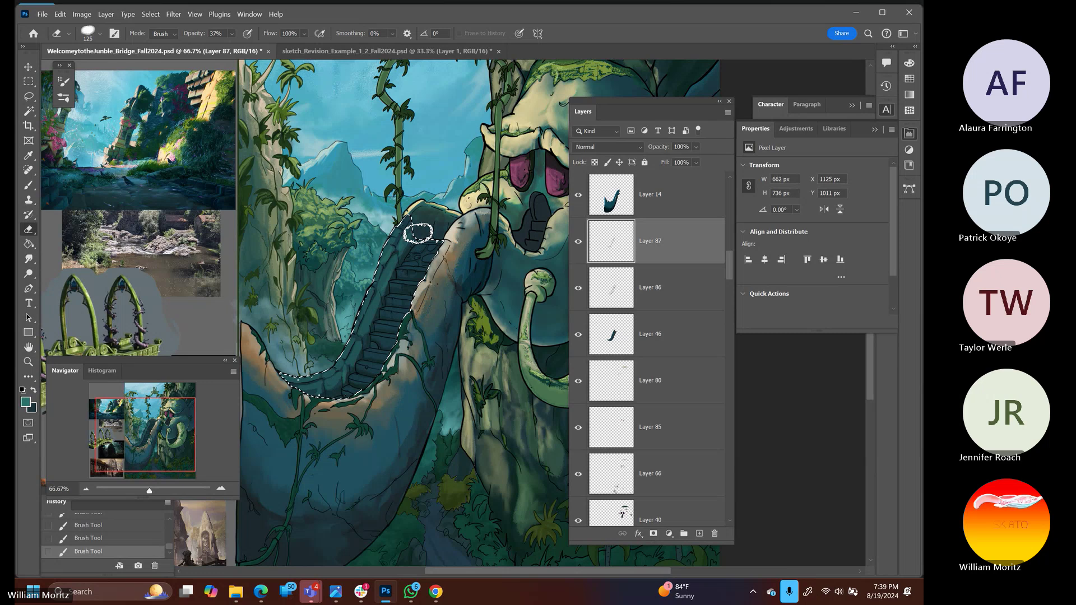
{"action": "key", "text": "bracketleft"}
{"action": "key", "text": "bracketleft"}
{"action": "left_click", "coordinate": [412, 244]}
{"action": "left_click", "coordinate": [406, 255]}
{"action": "left_click", "coordinate": [400, 265]}
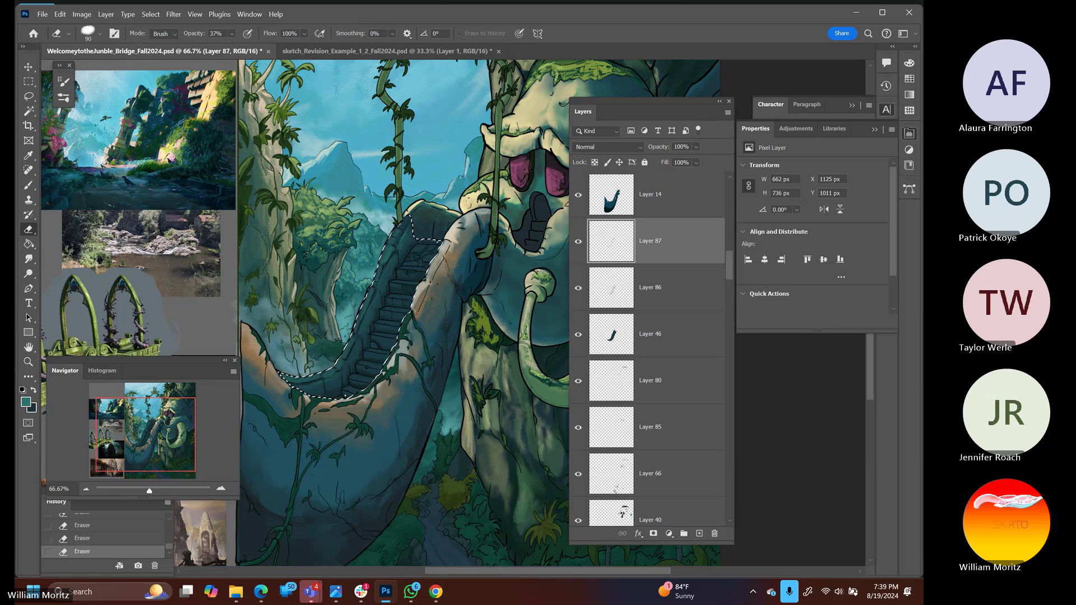
Add fine teal highlights to a middle step and the outer rim of the staircase wall at brush size 10
{"action": "key", "text": "b"}
{"action": "key", "text": "z"}
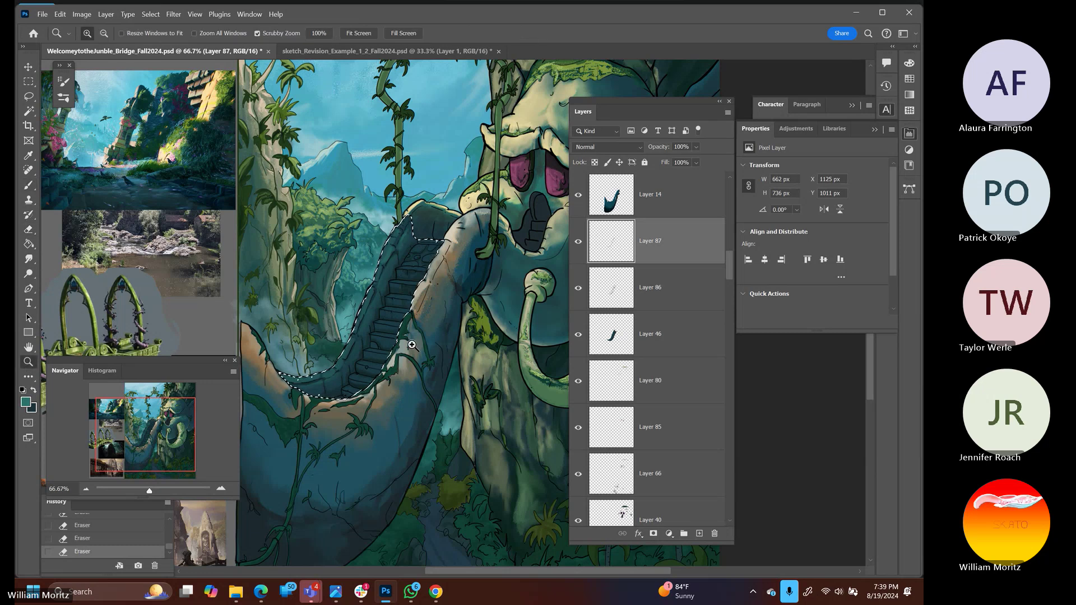
{"action": "left_click", "coordinate": [412, 346]}
{"action": "left_click", "coordinate": [385, 341]}
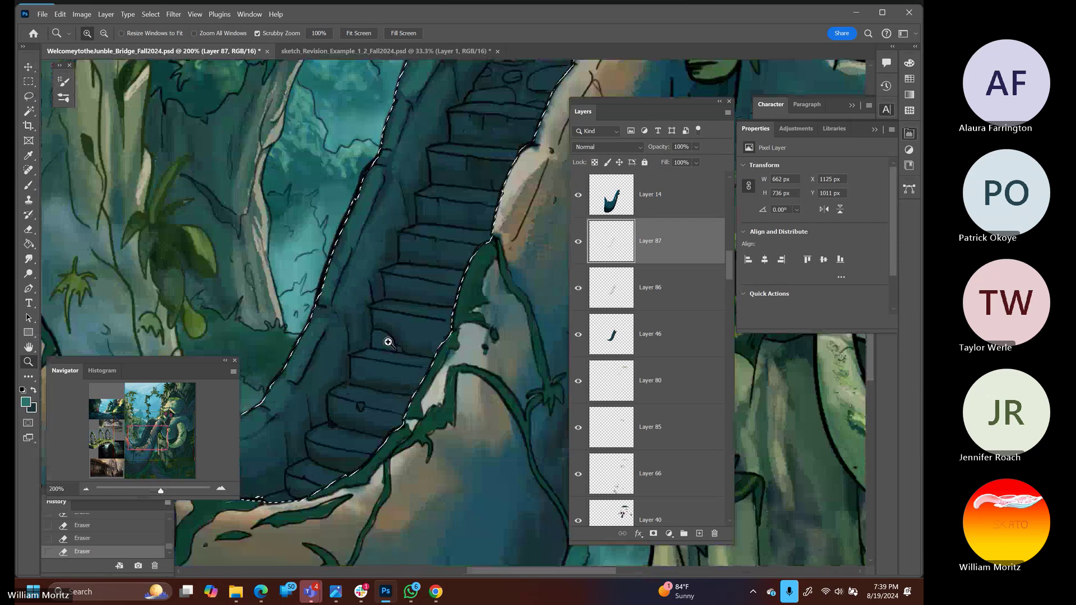
{"action": "key", "text": "b"}
{"action": "key", "text": "bracketleft"}
{"action": "key", "text": "bracketleft"}
{"action": "key", "text": "bracketleft"}
{"action": "left_click_drag", "start_coordinate": [442, 307], "coordinate": [408, 311]}
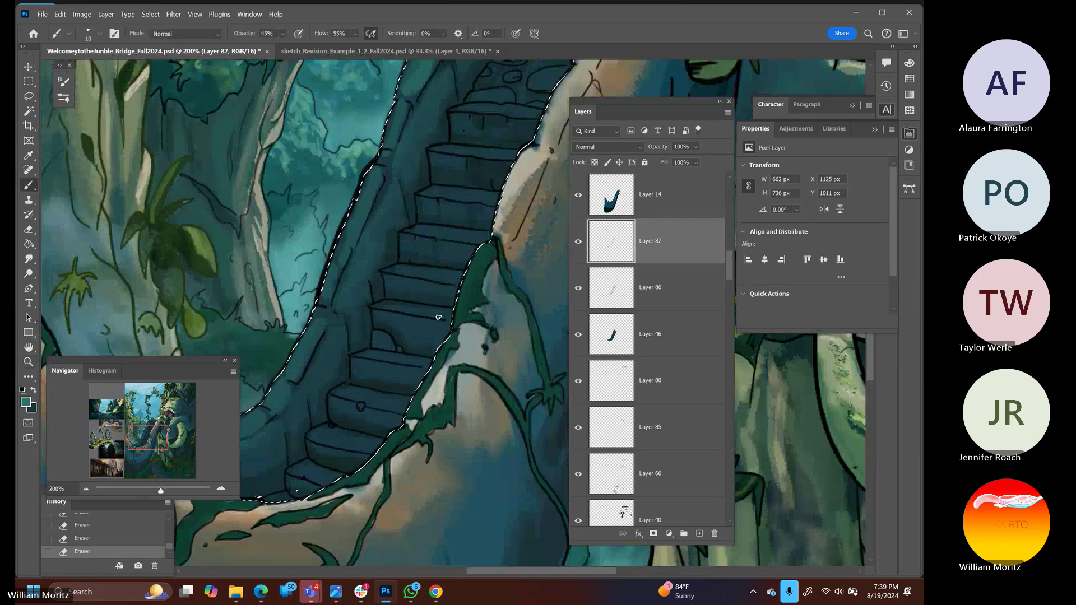
{"action": "left_click_drag", "start_coordinate": [370, 165], "coordinate": [339, 241]}
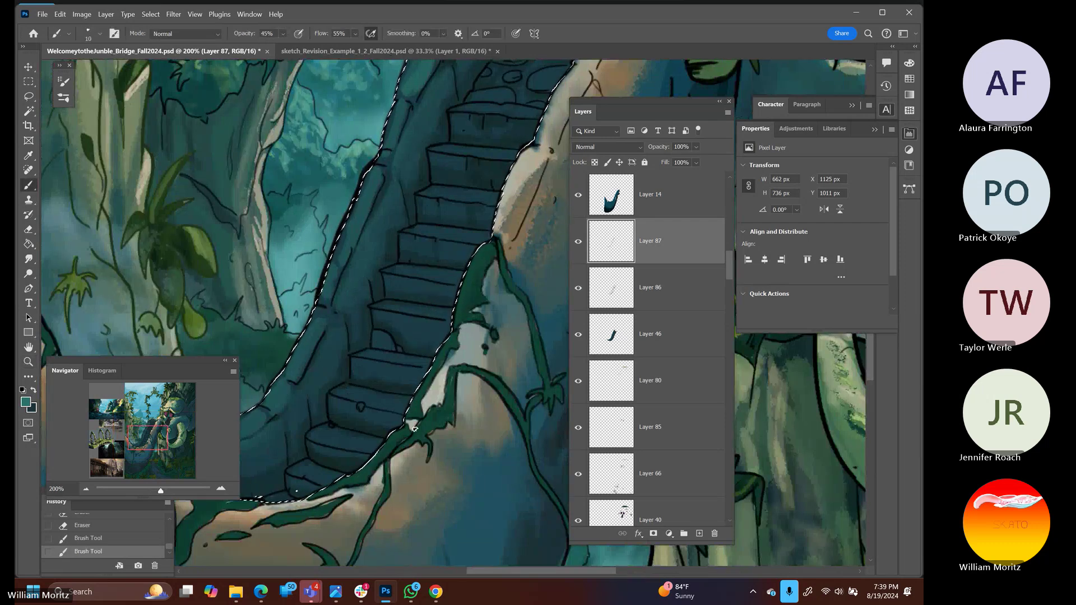
Brush teal highlights onto the top landing and the remaining steps, adjusting the brush size to 15
{"action": "key", "text": "ctrl+minus"}
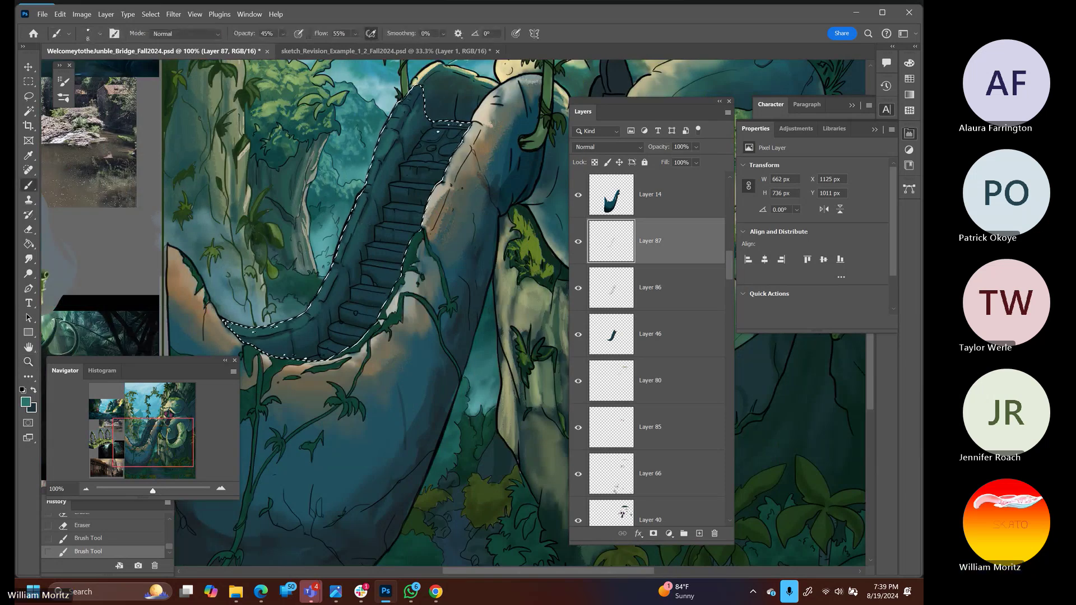
{"action": "left_click_drag", "start_coordinate": [442, 130], "coordinate": [439, 128]}
{"action": "key", "text": "bracketright"}
{"action": "key", "text": "bracketright"}
{"action": "key", "text": "bracketright"}
{"action": "key", "text": "bracketleft"}
{"action": "key", "text": "bracketleft"}
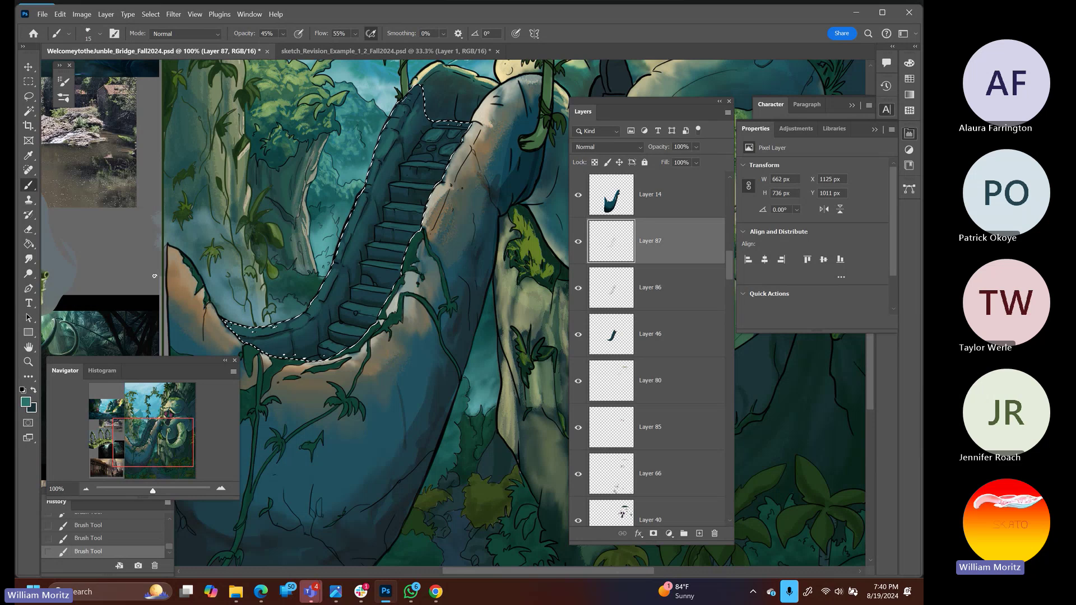
{"action": "left_click", "coordinate": [28, 361]}
{"action": "left_click", "coordinate": [354, 221], "text": "alt"}
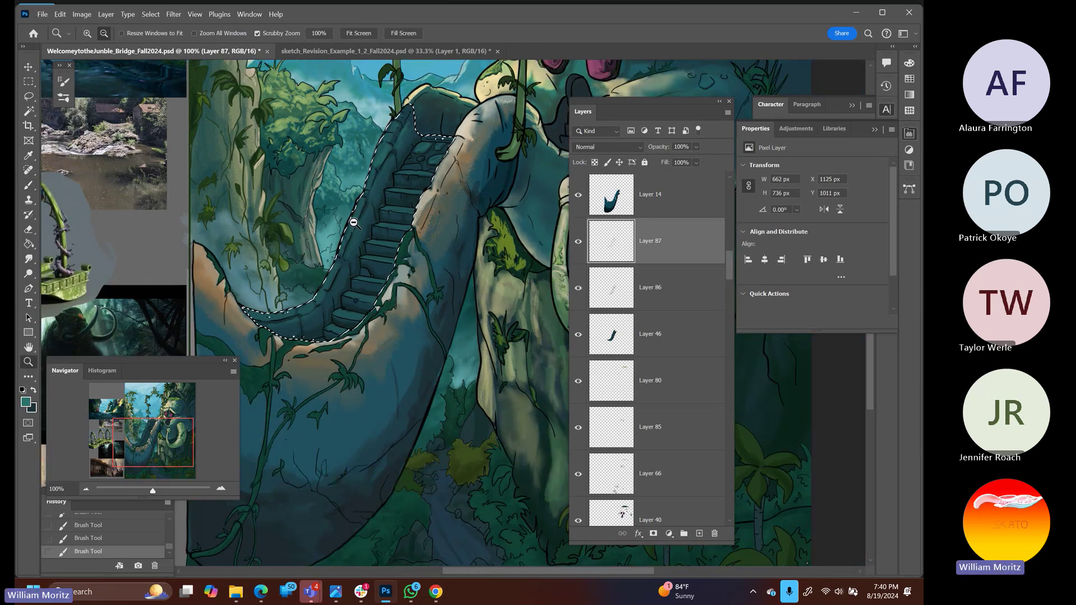
Save the painting, and add a new layer above Layer 87 for highlights in a pale cream sampled from the artwork
{"action": "left_click", "coordinate": [361, 261], "text": "alt"}
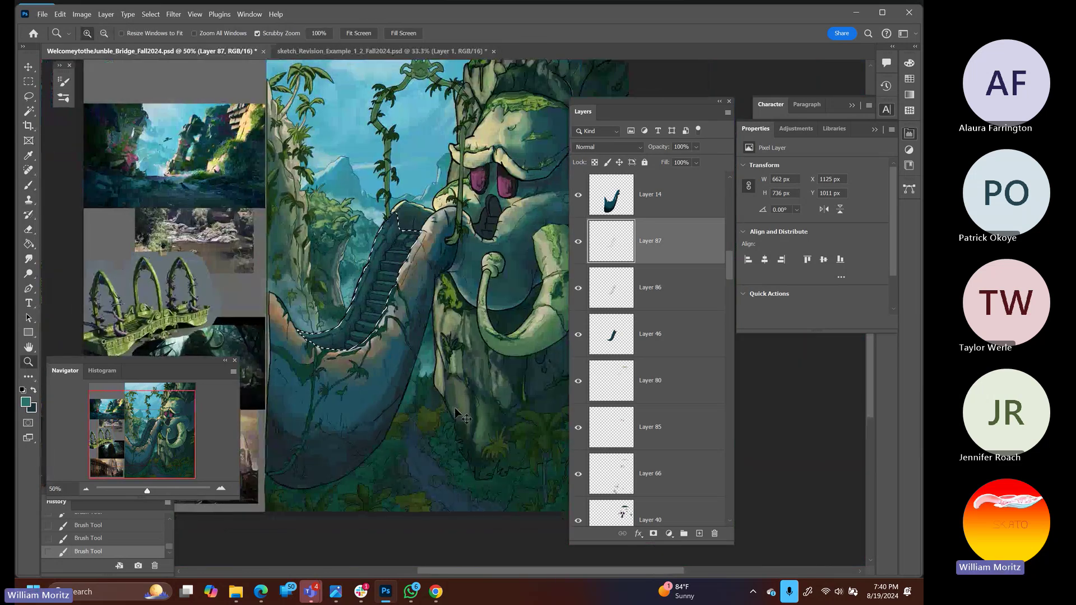
{"action": "key", "text": "ctrl+s"}
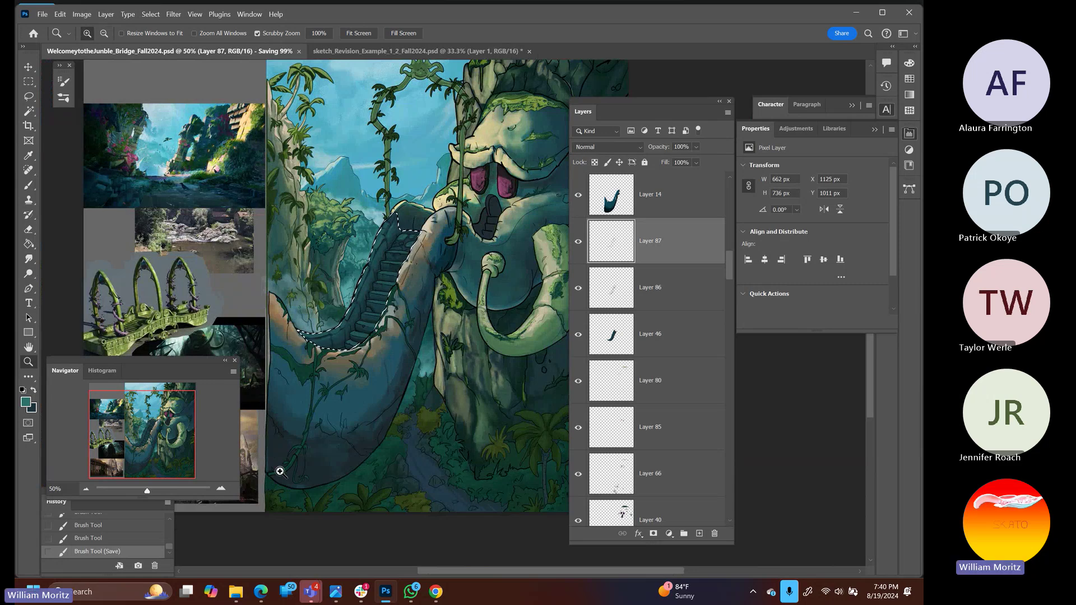
{"action": "key", "text": "i"}
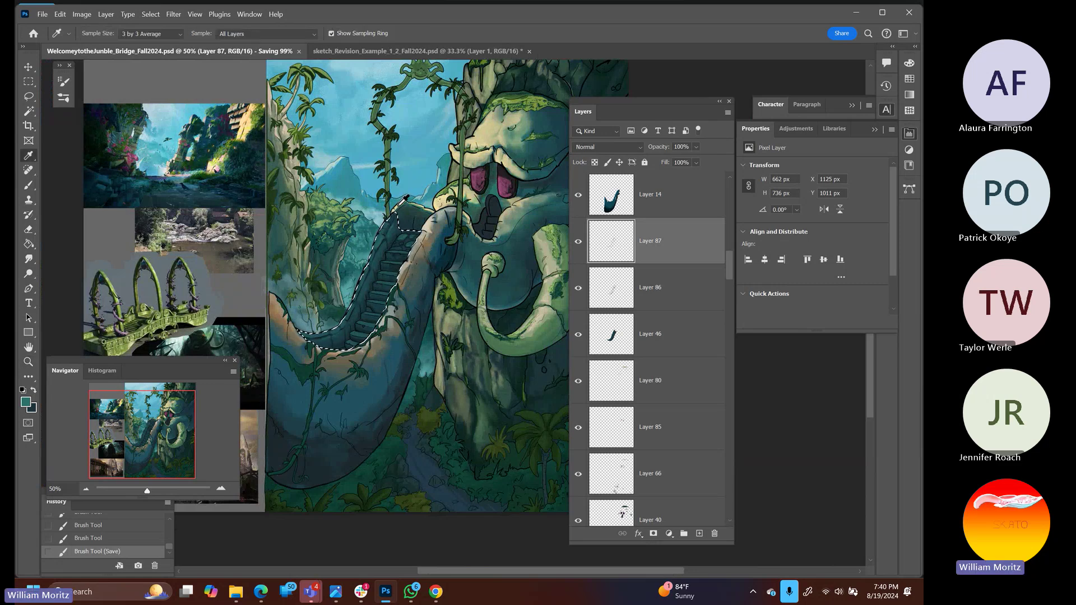
{"action": "left_click", "coordinate": [699, 533]}
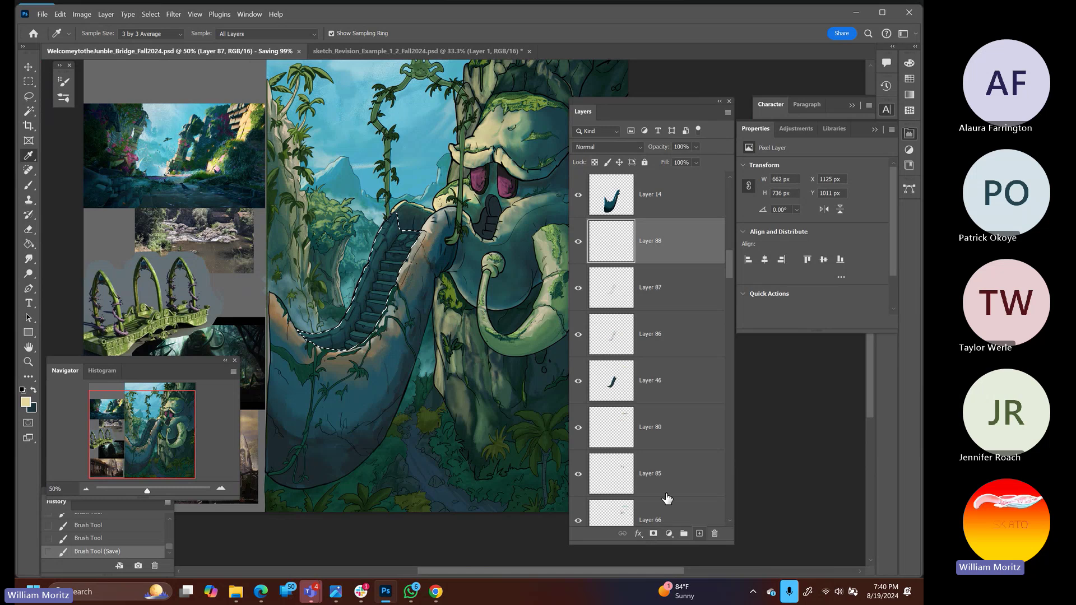
Brush pale cream highlights along the upper staircase wall at 65% opacity, varying the brush size between 10 and 35
{"action": "key", "text": "b"}
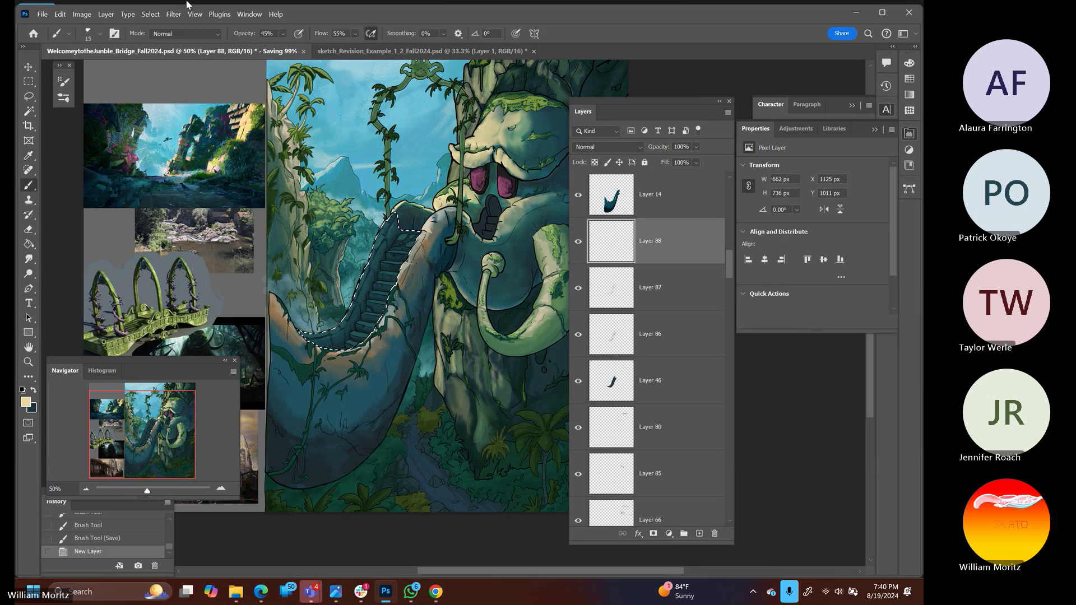
{"action": "left_click", "coordinate": [283, 34]}
{"action": "key", "text": "ctrl+s"}
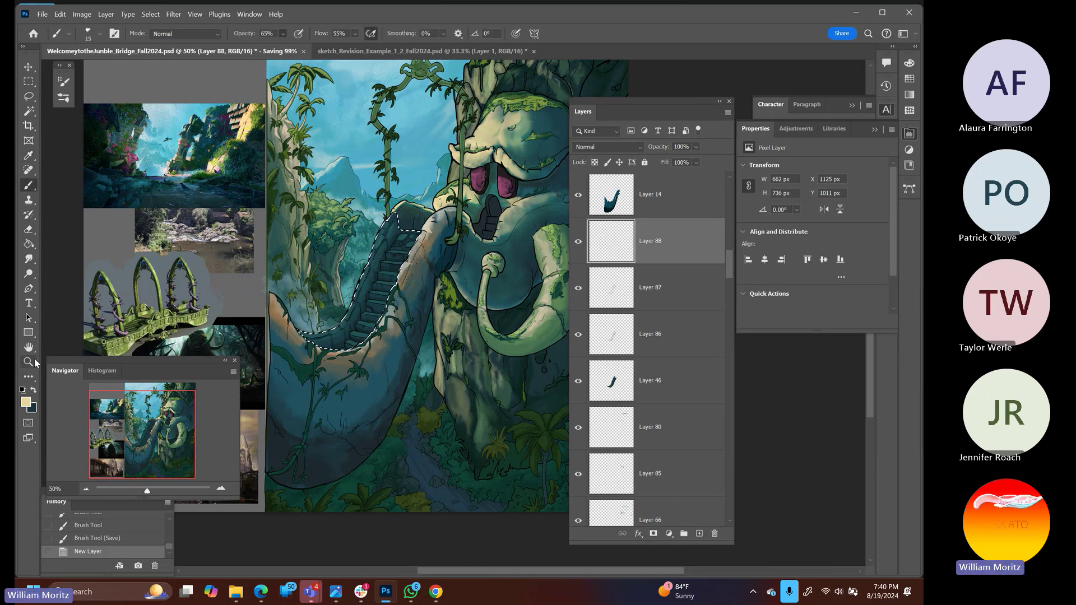
{"action": "key", "text": "z"}
{"action": "left_click", "coordinate": [333, 262]}
{"action": "key", "text": "b"}
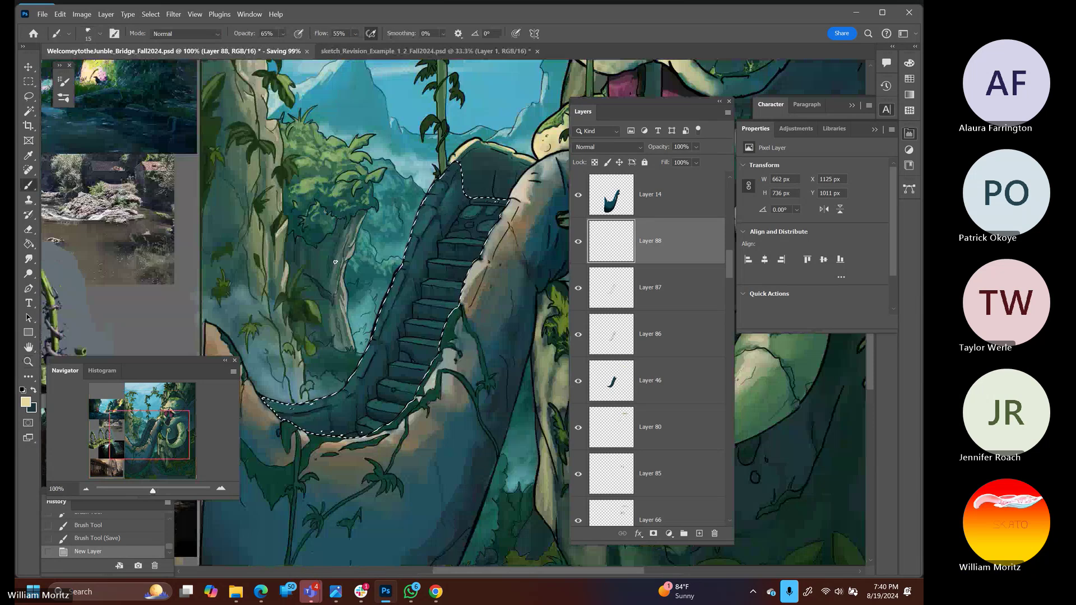
{"action": "left_click_drag", "start_coordinate": [433, 184], "coordinate": [430, 197]}
{"action": "key", "text": "bracketleft"}
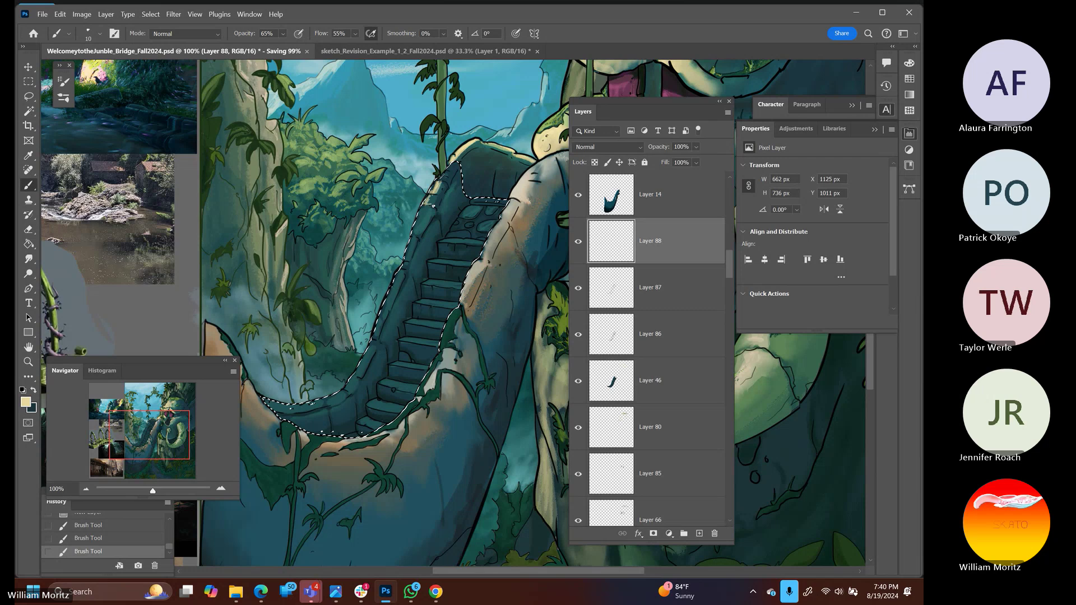
{"action": "key", "text": "bracketright"}
{"action": "left_click_drag", "start_coordinate": [433, 206], "coordinate": [416, 219]}
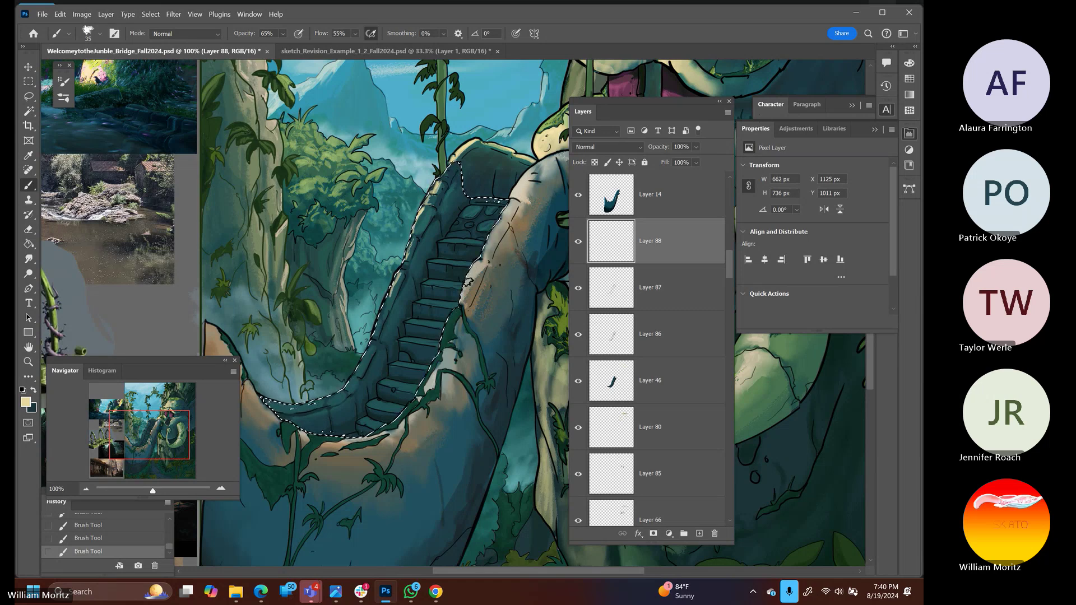
Toggle the visibility of Layer 15 on and off to check its effect on the stone bridge
{"action": "scroll", "coordinate": [671, 284], "scroll_direction": "up", "scroll_amount": 3}
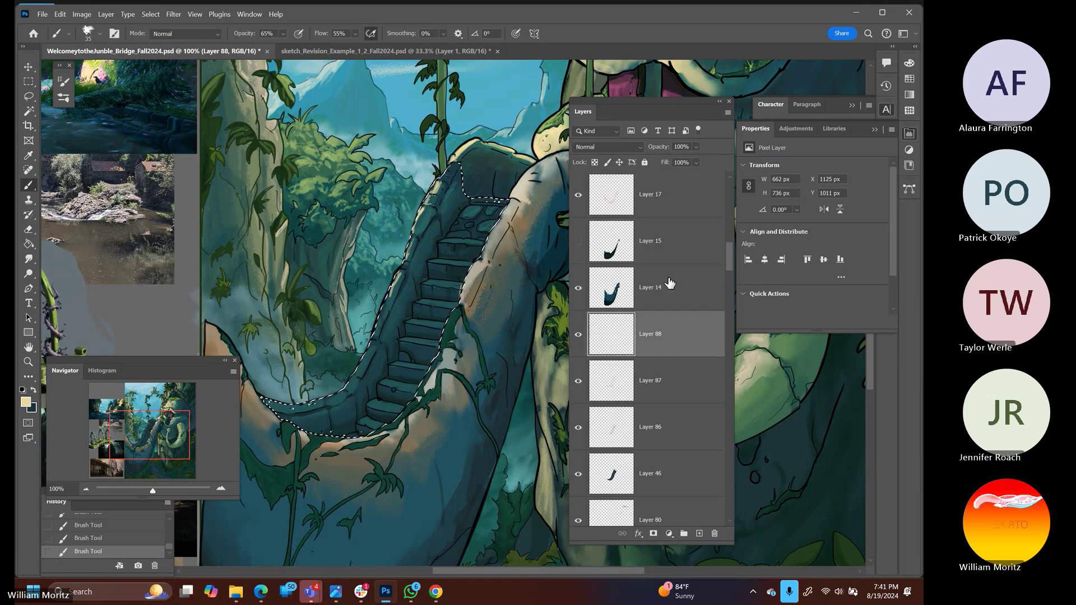
{"action": "left_click", "coordinate": [578, 241]}
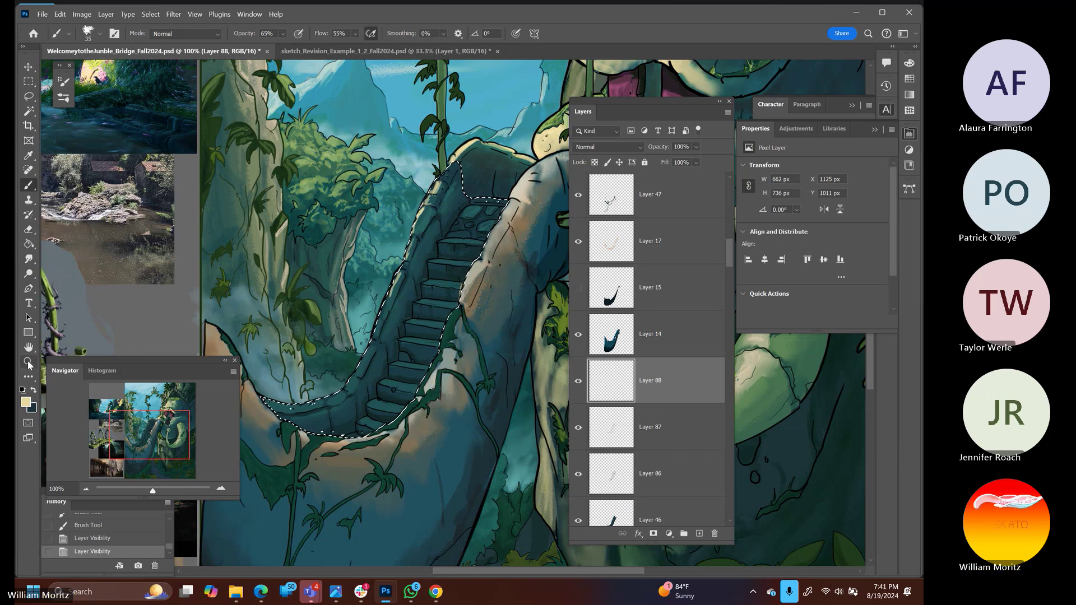
{"action": "key", "text": "z"}
{"action": "left_click", "coordinate": [412, 301], "text": "alt"}
{"action": "left_click", "coordinate": [280, 255], "text": "alt"}
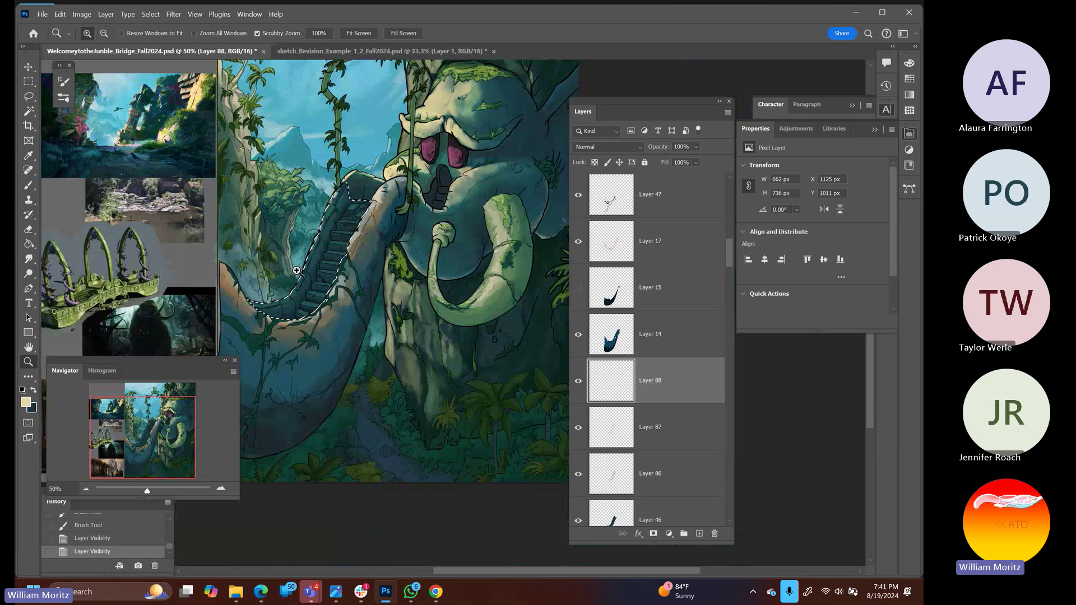
Select Layer 17 and try to fade the orange highlights at the bridge's outer end with the Eraser at 37% opacity, ending at size 200
{"action": "key", "text": "e"}
{"action": "left_click", "coordinate": [615, 247]}
{"action": "left_click", "coordinate": [577, 241]}
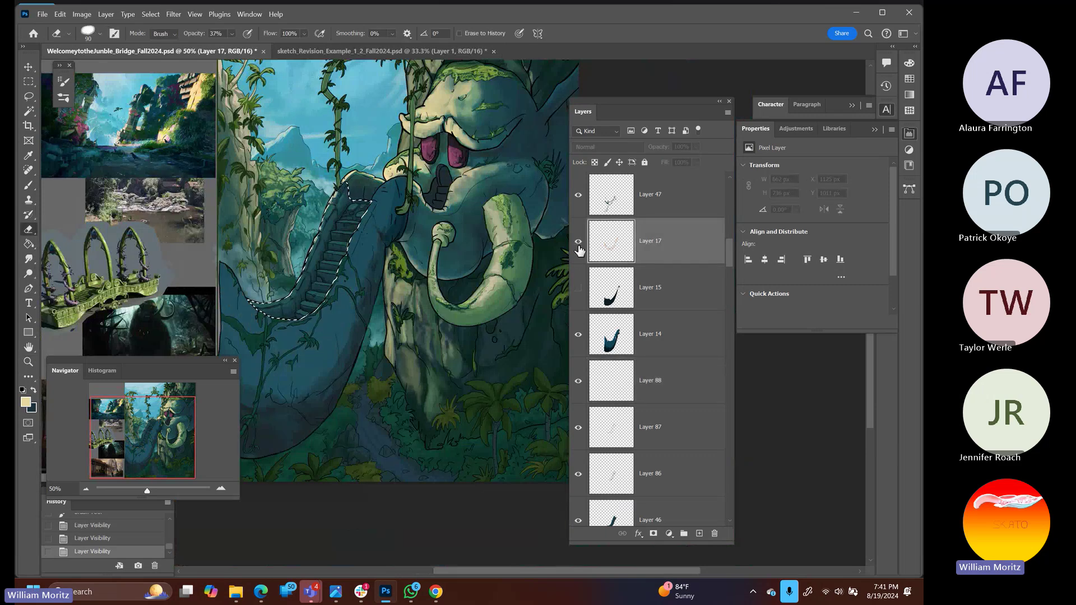
{"action": "left_click", "coordinate": [578, 241]}
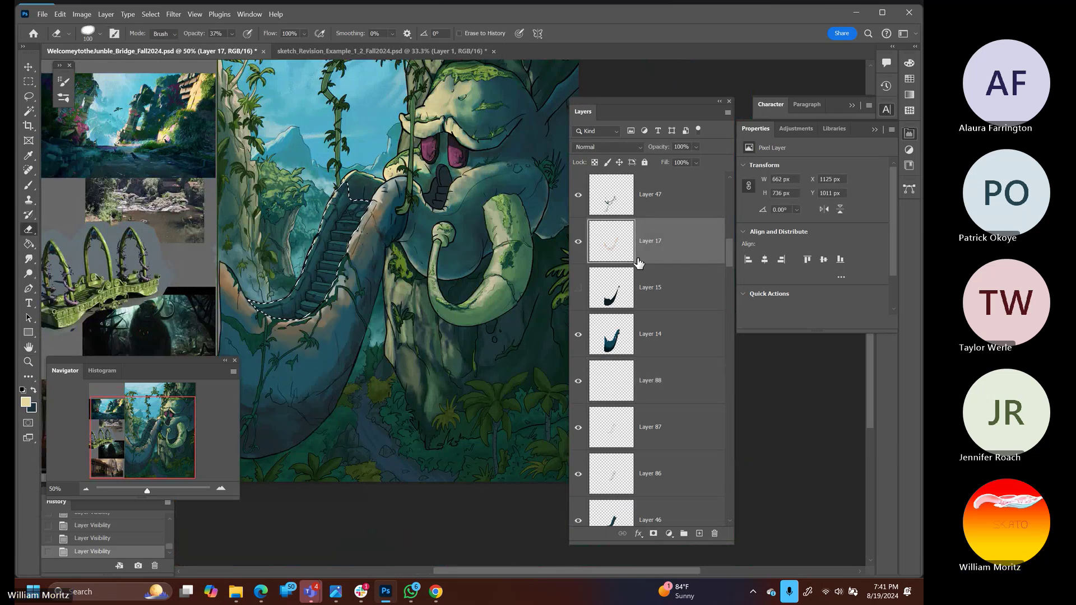
{"action": "key", "text": "bracketright"}
{"action": "key", "text": "bracketright"}
{"action": "key", "text": "bracketright"}
{"action": "key", "text": "bracketright"}
{"action": "key", "text": "bracketright"}
{"action": "key", "text": "bracketright"}
{"action": "key", "text": "bracketright"}
{"action": "mouse_move", "coordinate": [221, 271]}
{"action": "left_mouse_down"}
{"action": "mouse_move", "coordinate": [228, 300]}
{"action": "mouse_move", "coordinate": [216, 288]}
{"action": "mouse_move", "coordinate": [234, 311]}
{"action": "left_mouse_up"}
{"action": "key", "text": "bracketleft"}
{"action": "key", "text": "bracketleft"}
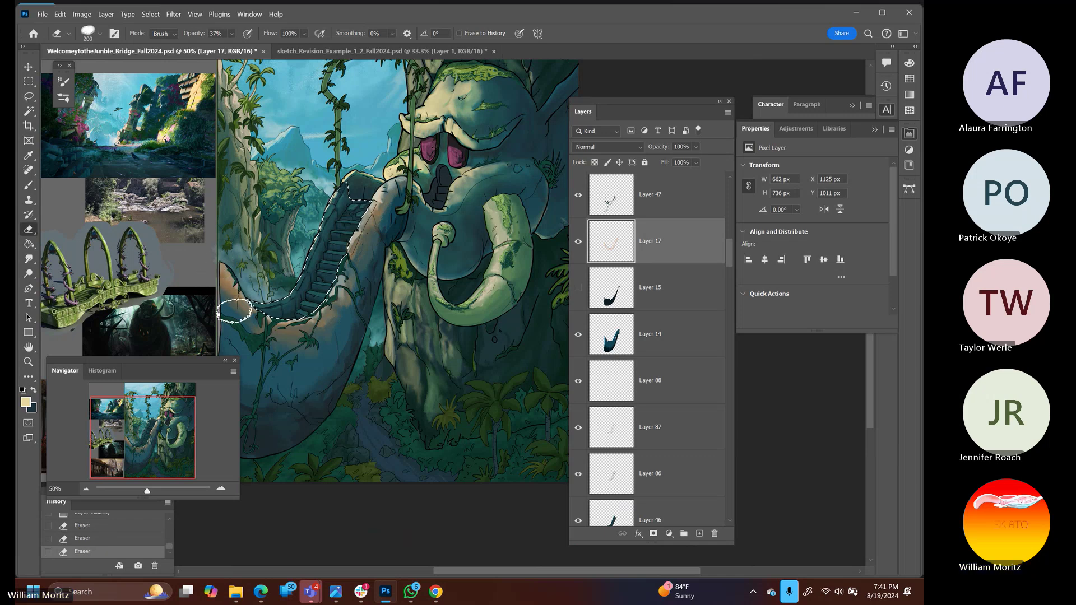
Clear the staircase selection and fade the orange highlights along the bridge on Layer 17 with the Eraser at size 200
{"action": "left_click", "coordinate": [32, 100]}
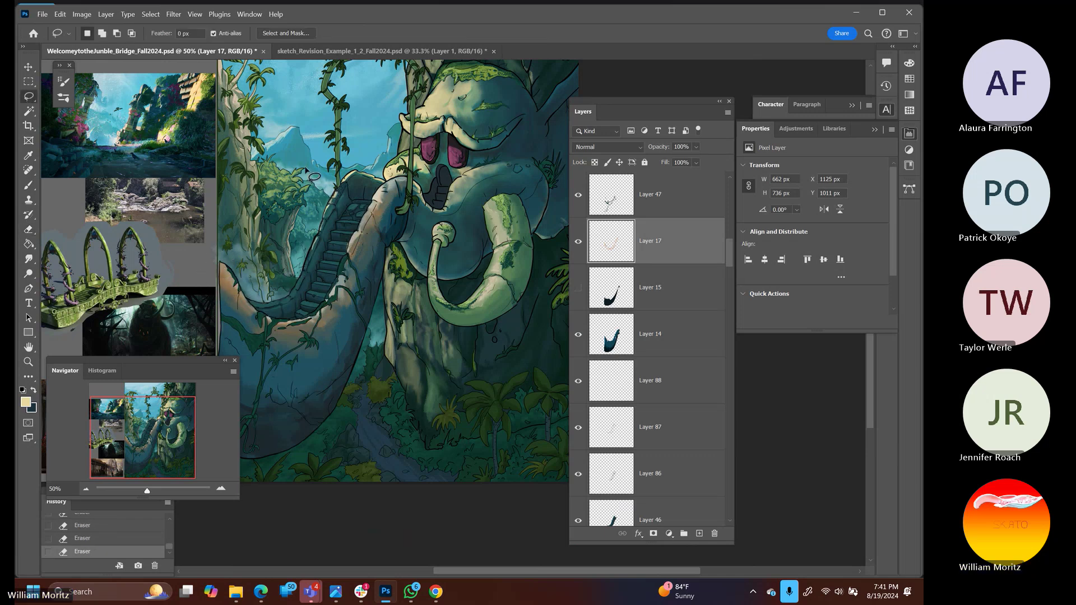
{"action": "left_click", "coordinate": [395, 171]}
{"action": "left_click_drag", "start_coordinate": [227, 279], "coordinate": [219, 288]}
{"action": "left_click", "coordinate": [225, 272]}
{"action": "key", "text": "e"}
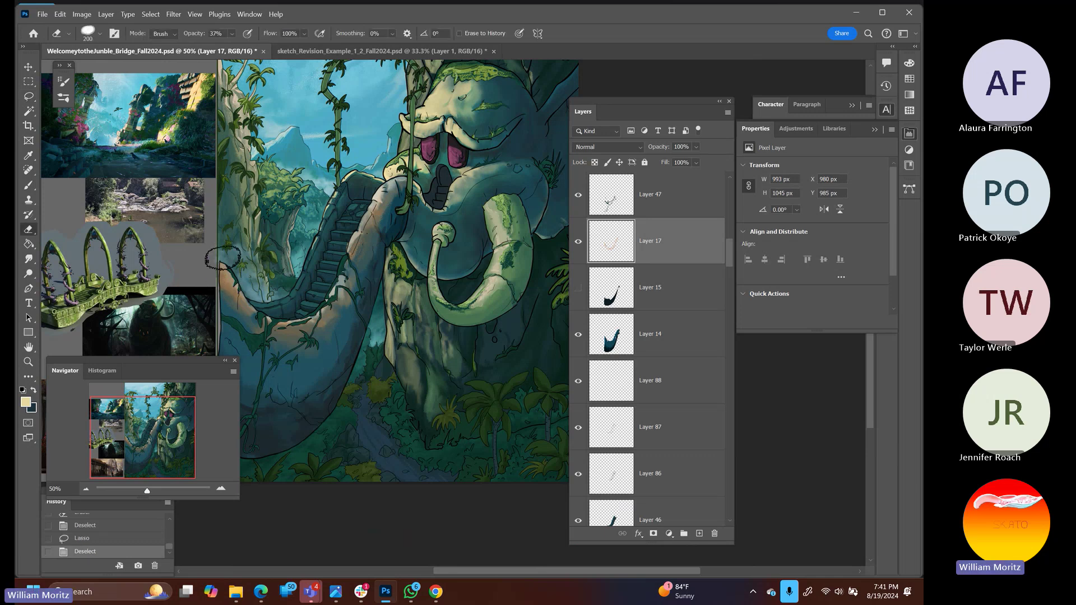
{"action": "mouse_move", "coordinate": [211, 249]}
{"action": "left_mouse_down"}
{"action": "mouse_move", "coordinate": [239, 311]}
{"action": "mouse_move", "coordinate": [229, 269]}
{"action": "mouse_move", "coordinate": [247, 307]}
{"action": "left_mouse_up"}
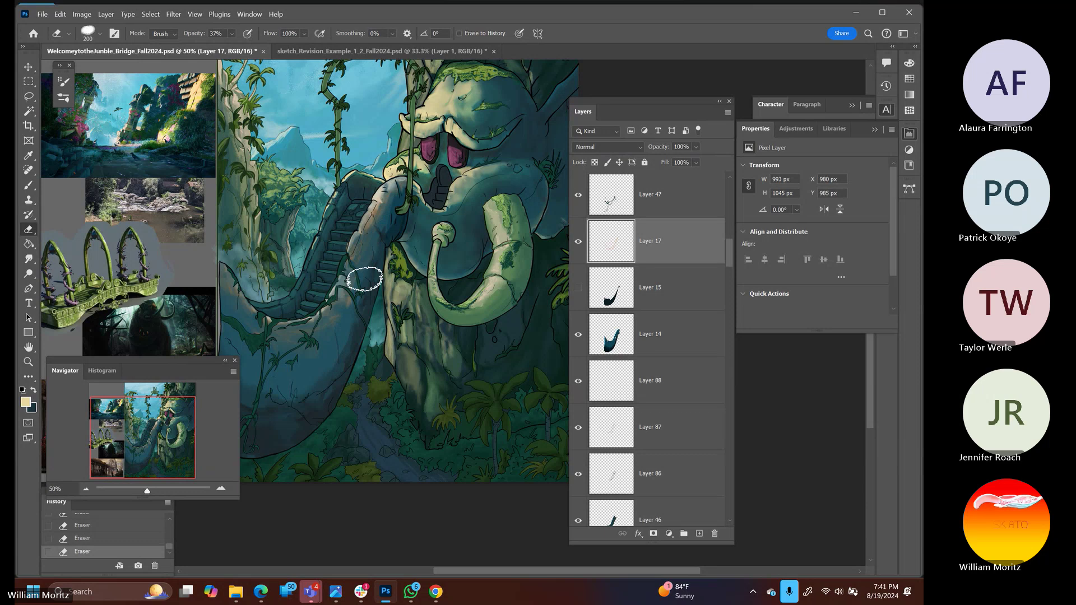
{"action": "mouse_move", "coordinate": [350, 294]}
{"action": "left_mouse_down"}
{"action": "mouse_move", "coordinate": [376, 283]}
{"action": "mouse_move", "coordinate": [356, 250]}
{"action": "mouse_move", "coordinate": [380, 269]}
{"action": "left_mouse_up"}
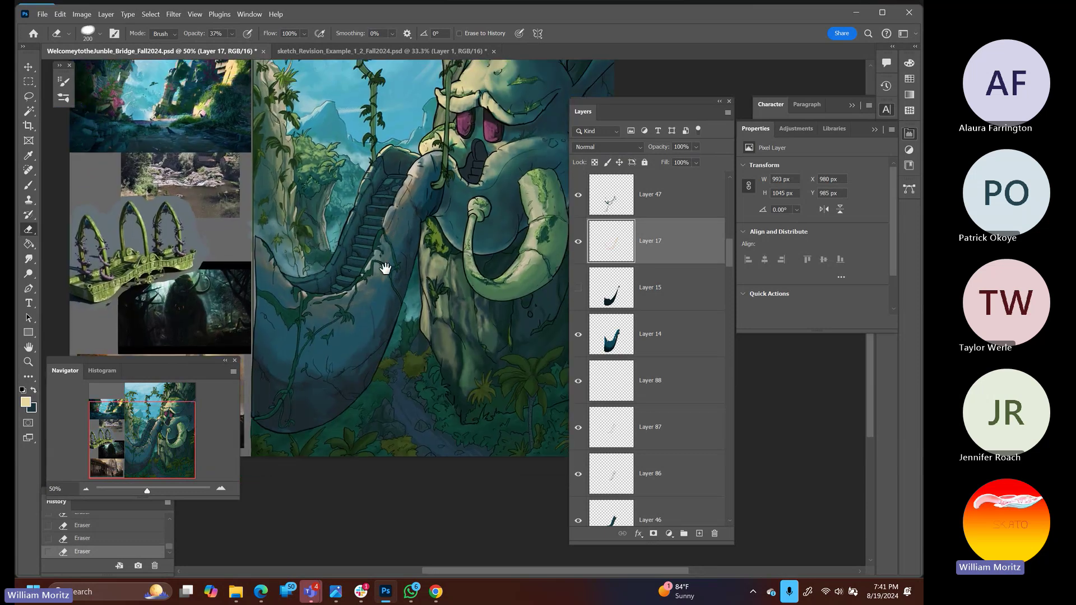
Load the outline of the bridge shape on Layer 14 as a selection and add a new layer above it
{"action": "key", "text": "v"}
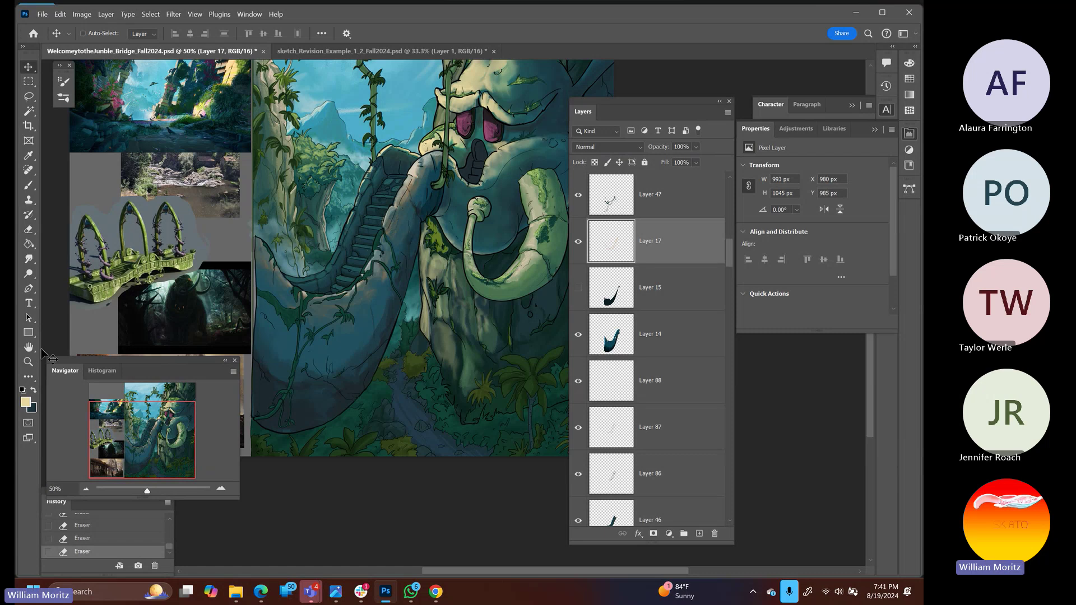
{"action": "left_click", "coordinate": [28, 361]}
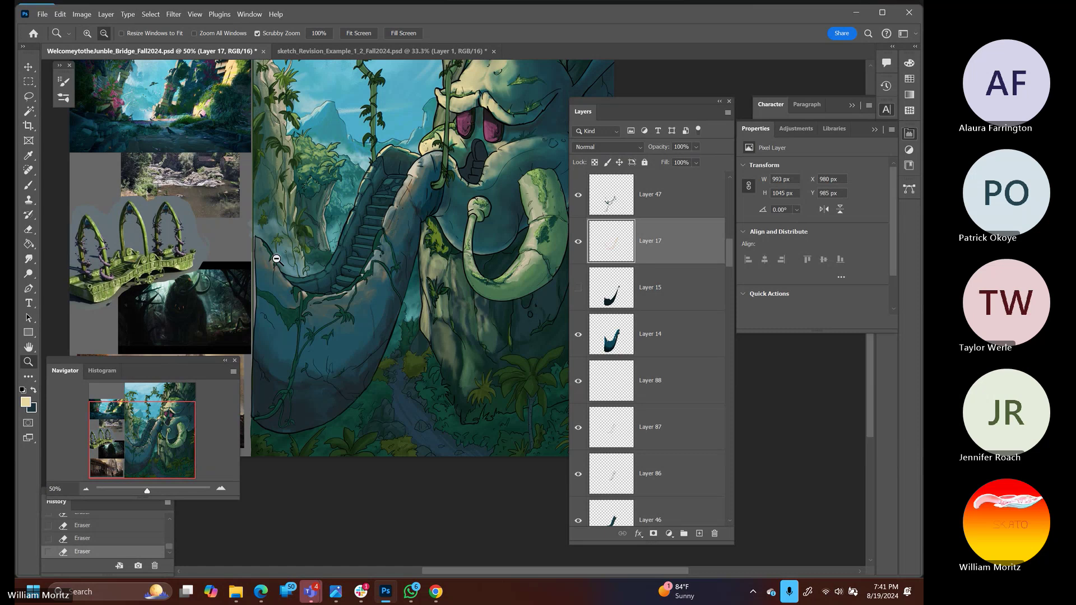
{"action": "left_click", "coordinate": [410, 211], "text": "alt"}
{"action": "left_click", "coordinate": [410, 211], "text": "alt"}
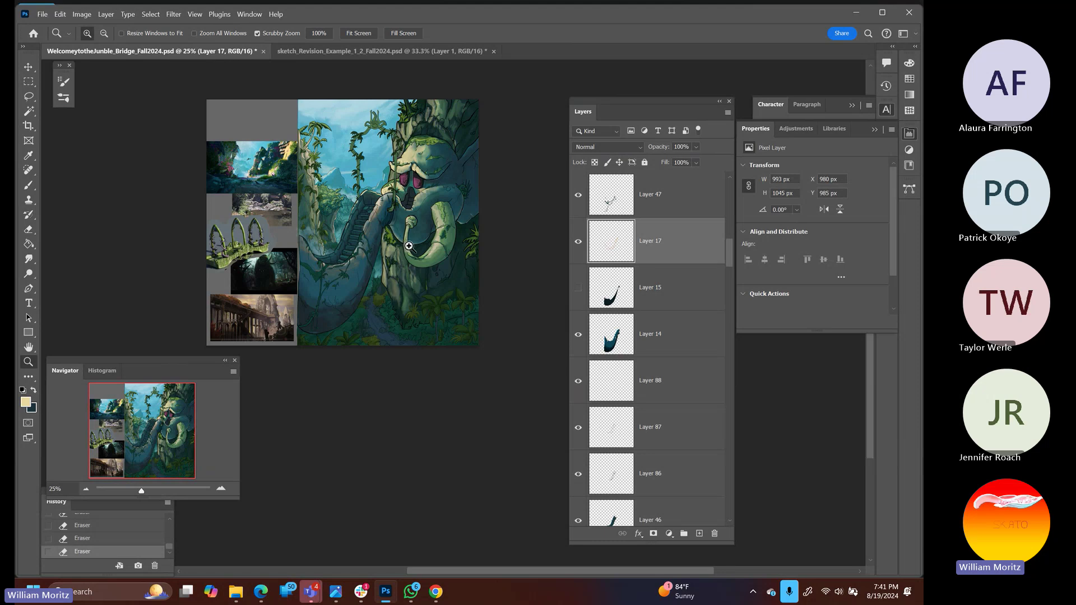
{"action": "left_click", "coordinate": [353, 283]}
{"action": "key", "text": "v"}
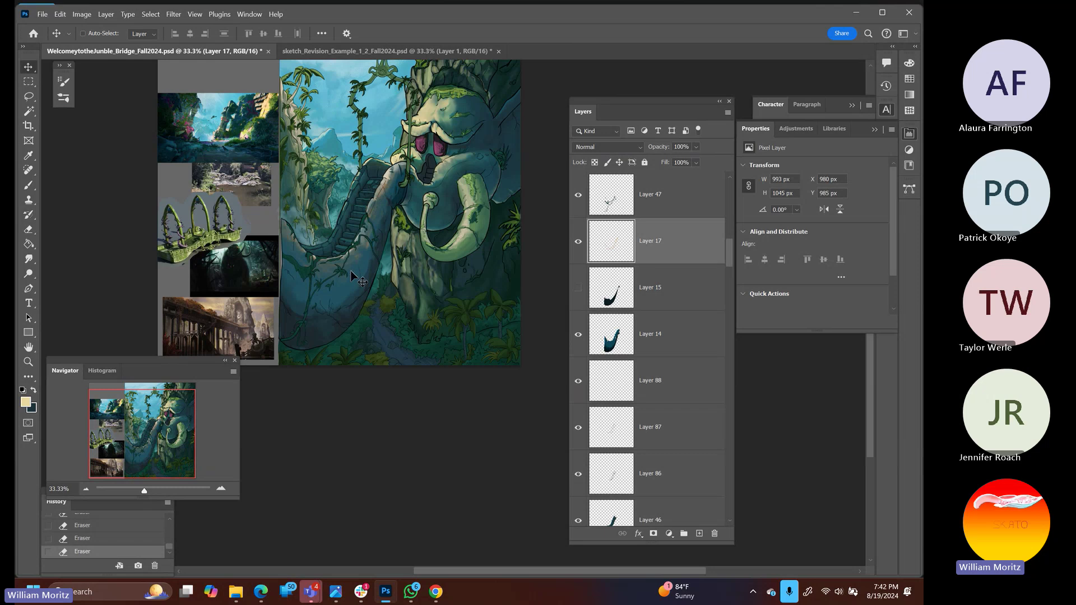
{"action": "right_click", "coordinate": [353, 292]}
{"action": "left_click", "coordinate": [370, 294]}
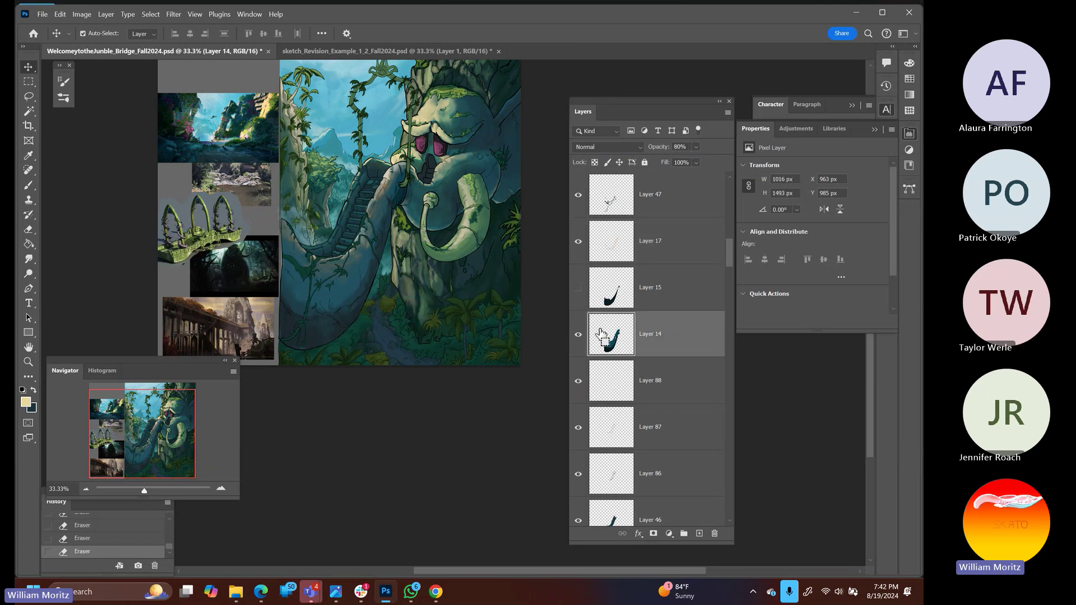
{"action": "left_click", "coordinate": [611, 334], "text": "ctrl"}
{"action": "left_click_drag", "start_coordinate": [610, 334], "coordinate": [697, 542]}
{"action": "left_click", "coordinate": [698, 535]}
Brush sampled teal highlights down the selected bridge surface on the new layer, increasing the brush size from 175 to 250
{"action": "key", "text": "i"}
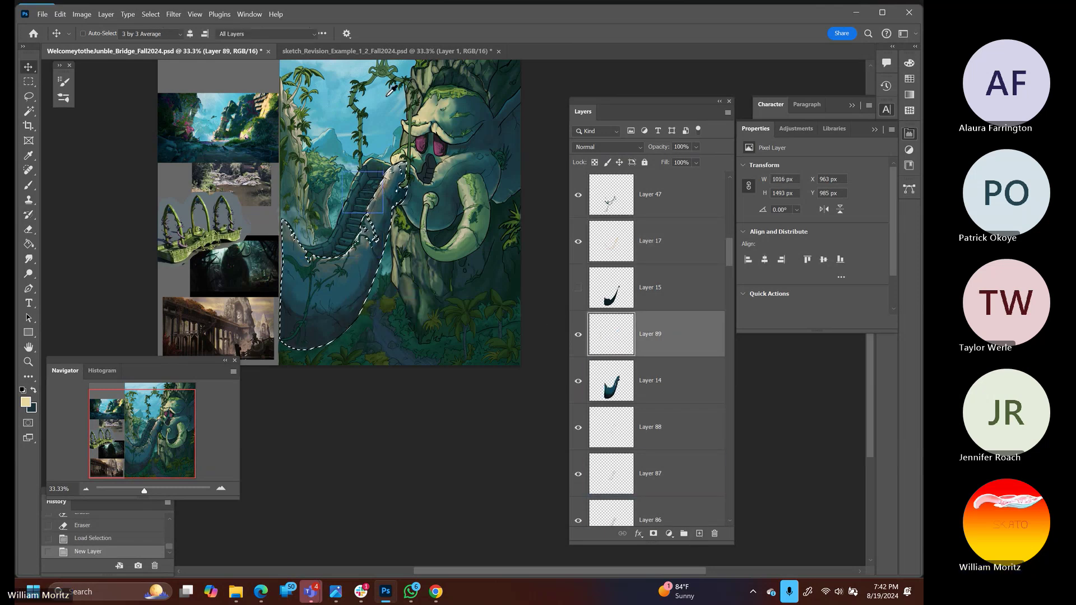
{"action": "left_click", "coordinate": [369, 224]}
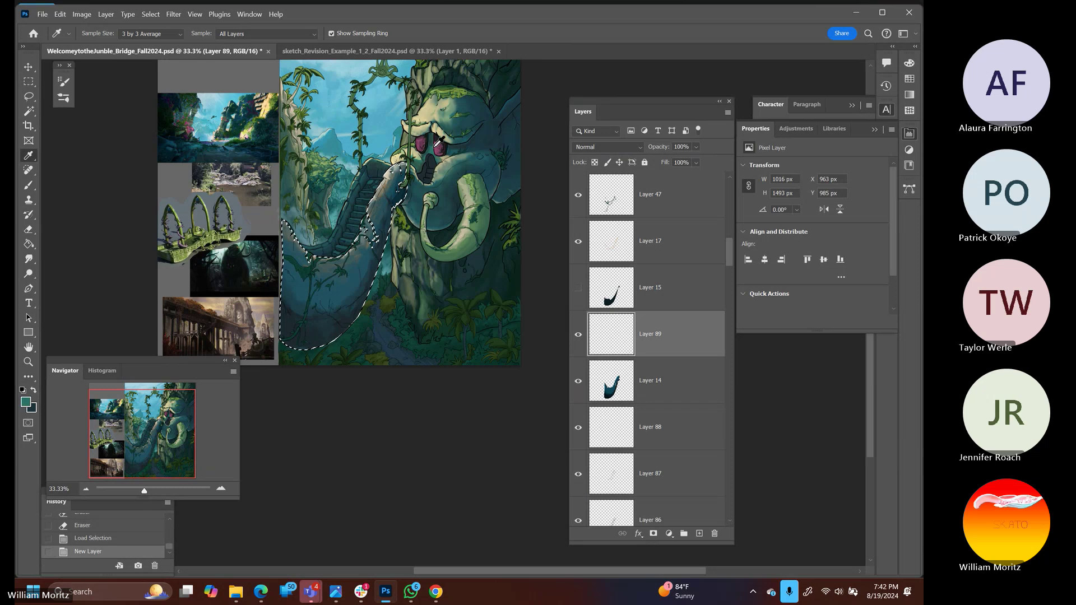
{"action": "key", "text": "b"}
{"action": "key", "text": "bracketleft"}
{"action": "key", "text": "bracketleft"}
{"action": "key", "text": "bracketleft"}
{"action": "key", "text": "bracketleft"}
{"action": "key", "text": "bracketleft"}
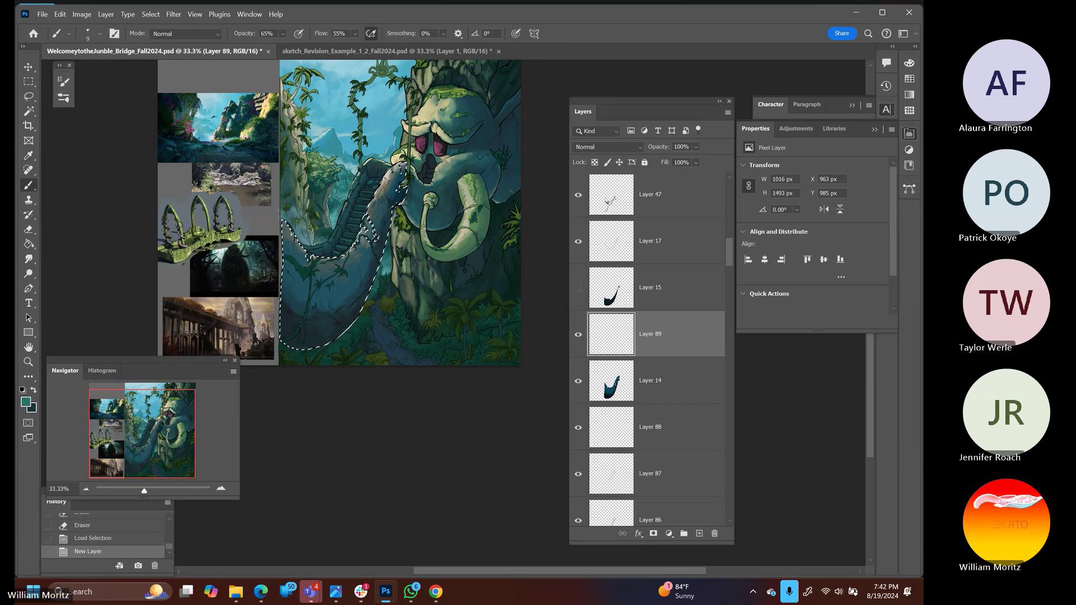
{"action": "key", "text": "bracketright"}
{"action": "key", "text": "bracketright"}
{"action": "key", "text": "bracketright"}
{"action": "key", "text": "bracketright"}
{"action": "key", "text": "bracketright"}
{"action": "key", "text": "bracketright"}
{"action": "key", "text": "bracketright"}
{"action": "key", "text": "bracketright"}
{"action": "key", "text": "bracketright"}
{"action": "key", "text": "bracketright"}
{"action": "key", "text": "bracketright"}
{"action": "key", "text": "bracketright"}
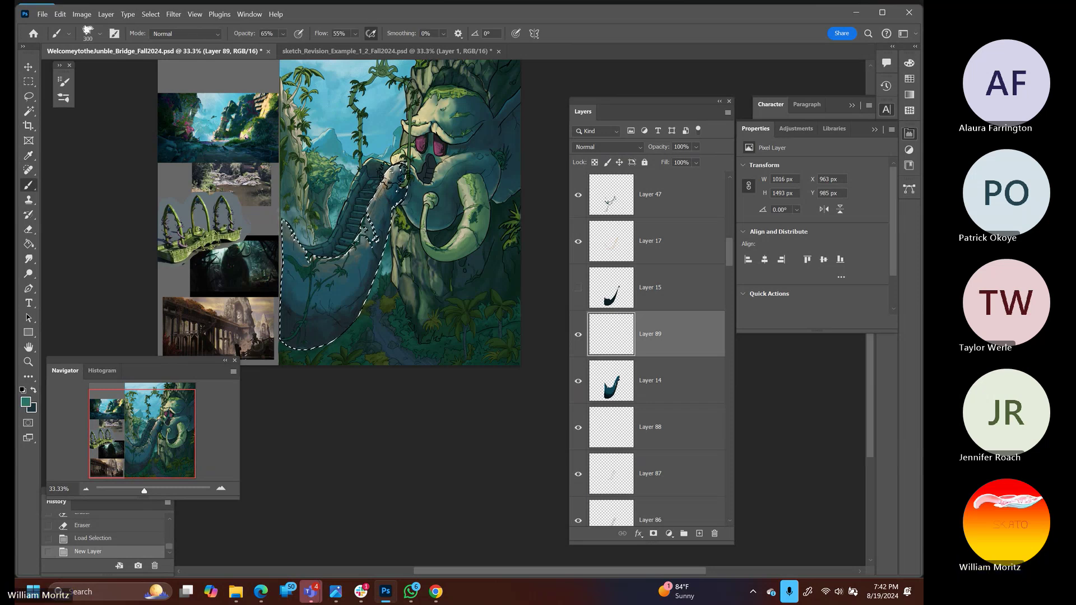
{"action": "key", "text": "bracketleft"}
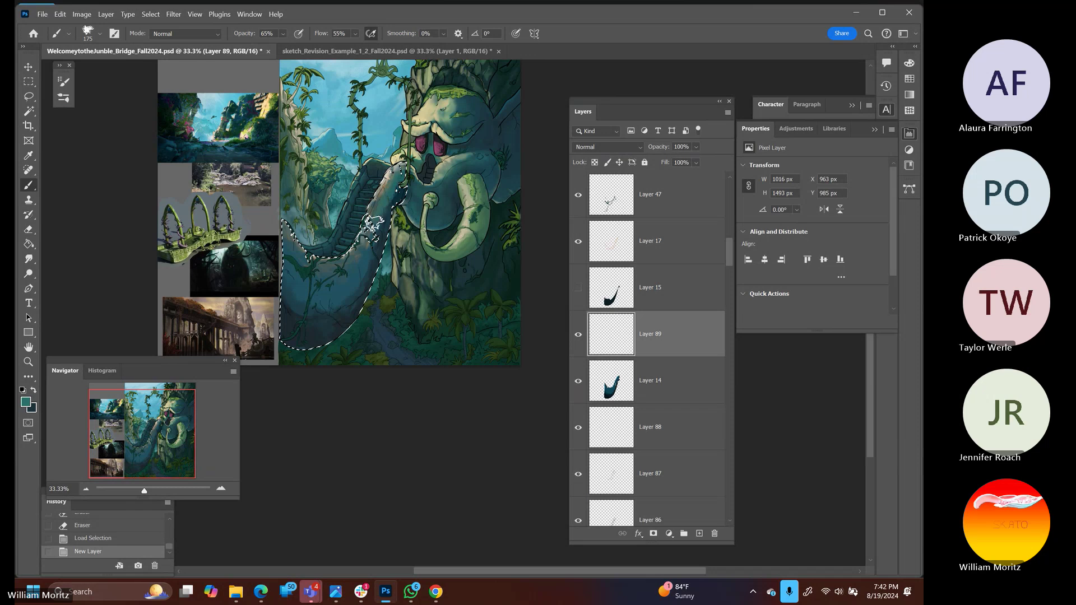
{"action": "left_click_drag", "start_coordinate": [371, 222], "coordinate": [359, 253]}
{"action": "key", "text": "bracketright"}
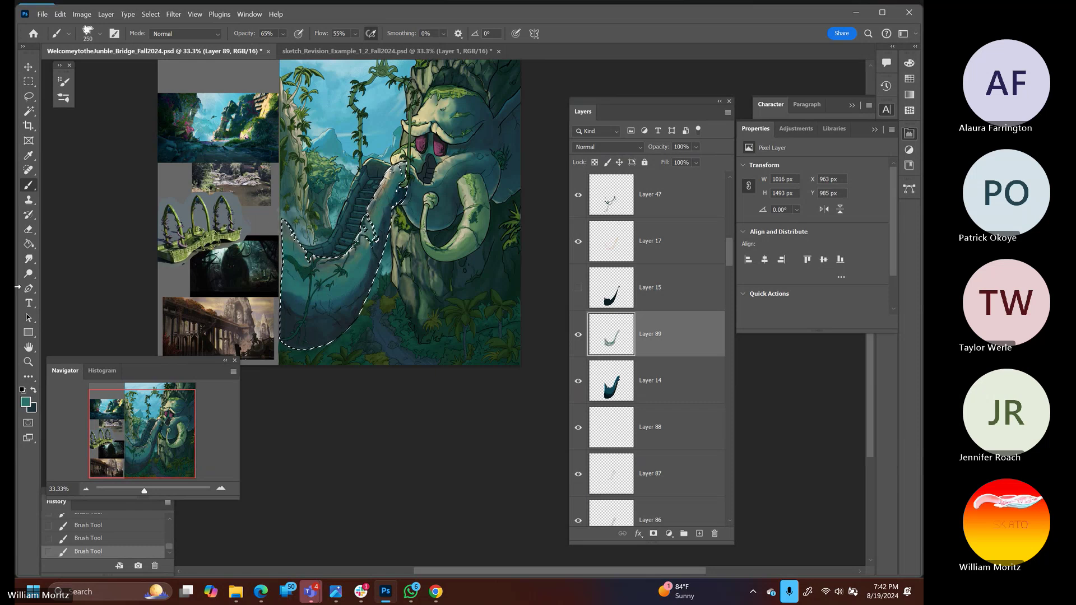
Clear the selection and soften the teal highlights on the bridge with the Eraser at 37% opacity, using sizes between 300 and 500
{"action": "left_click", "coordinate": [29, 96]}
{"action": "key", "text": "ctrl+d"}
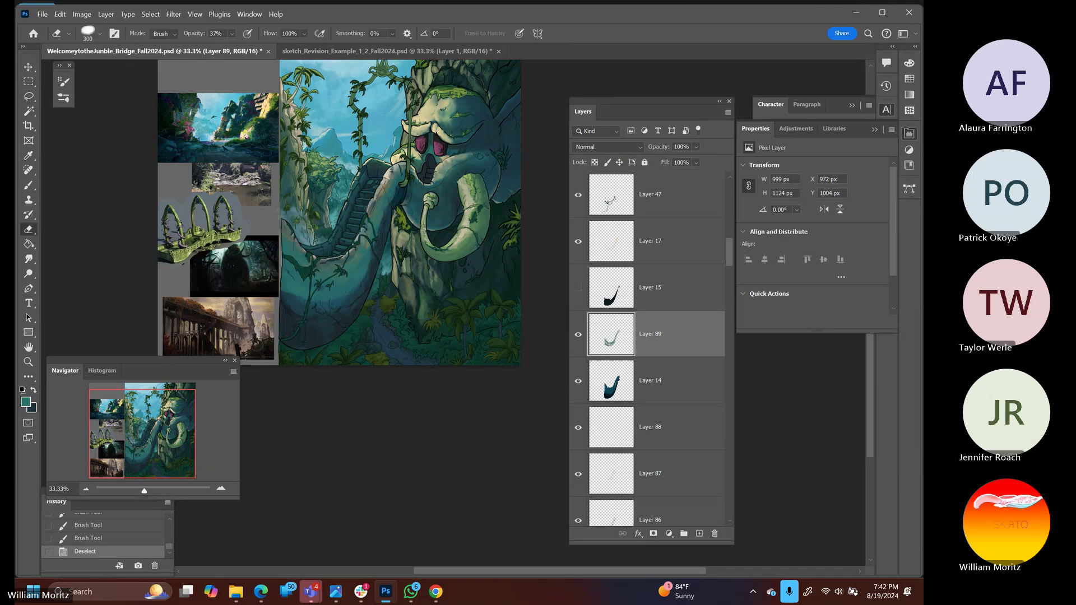
{"action": "key", "text": "bracketright"}
{"action": "key", "text": "bracketright"}
{"action": "key", "text": "bracketright"}
{"action": "key", "text": "bracketright"}
{"action": "left_click_drag", "start_coordinate": [274, 231], "coordinate": [288, 307]}
{"action": "key", "text": "bracketleft"}
{"action": "key", "text": "bracketleft"}
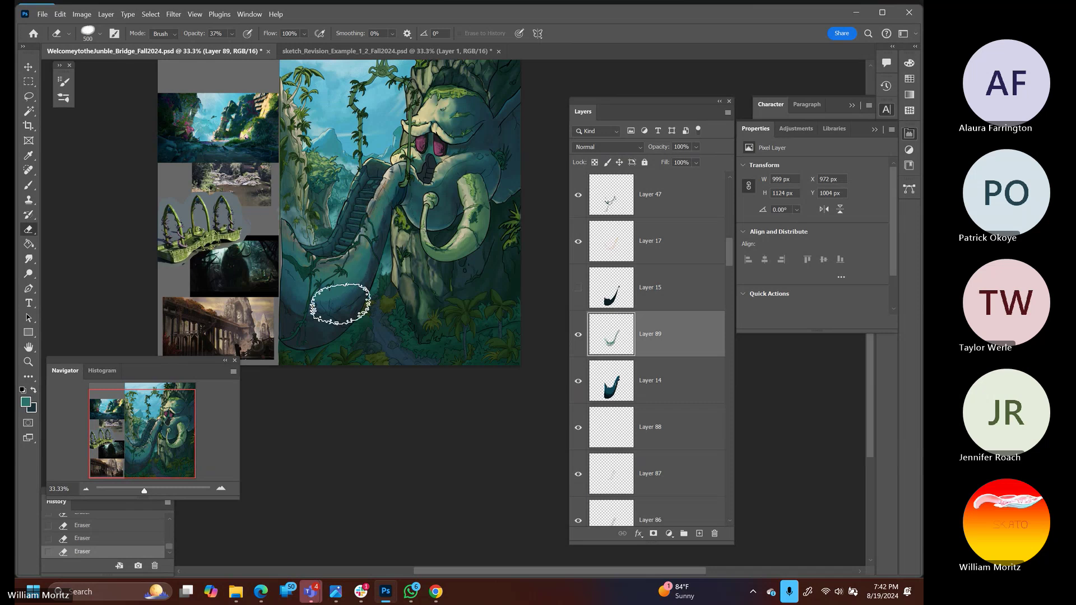
{"action": "key", "text": "bracketleft"}
{"action": "key", "text": "bracketleft"}
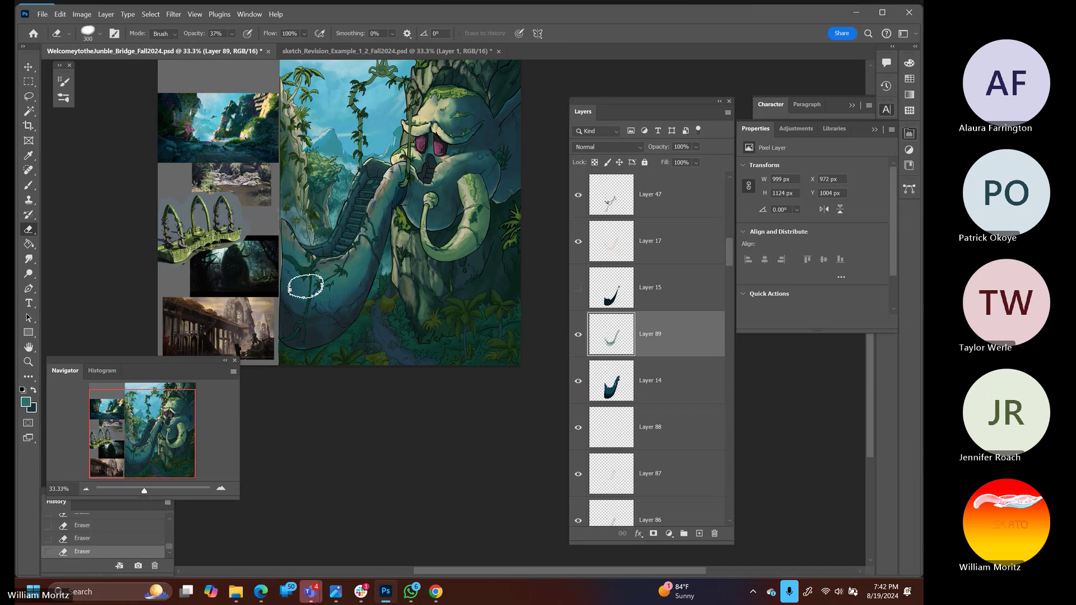
{"action": "key", "text": "bracketright"}
Reduce the opacity of the bridge's teal highlight layer to 78%
{"action": "left_click", "coordinate": [698, 161]}
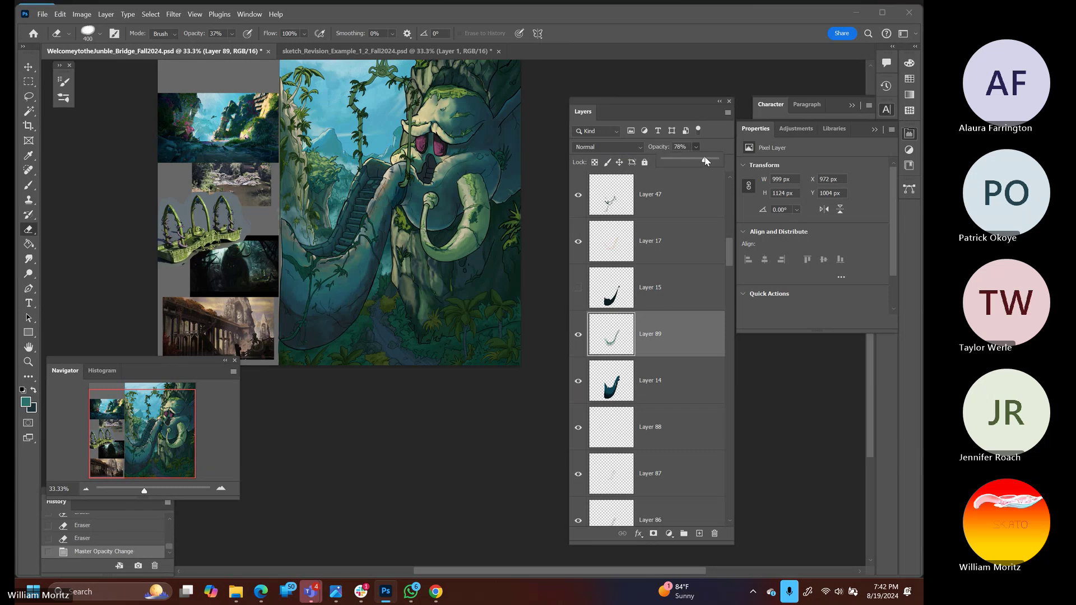
{"action": "left_click", "coordinate": [28, 363]}
{"action": "left_click", "coordinate": [393, 275], "text": "alt"}
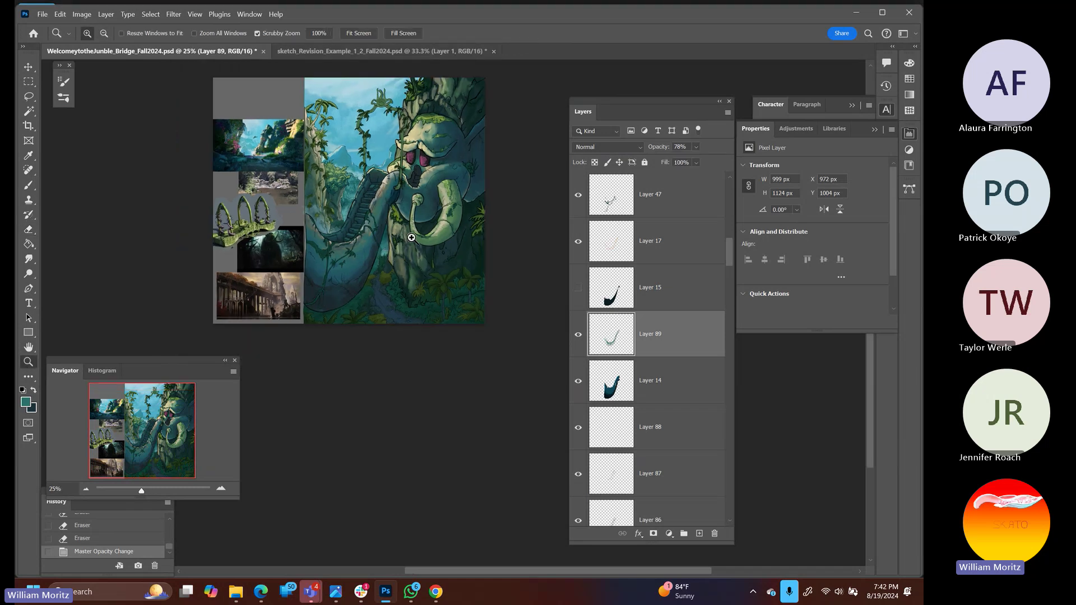
Save the painting over the existing WelcomeytotheJunble_Bridge_Fall2024.psd in Photoshop format with Maximize Compatibility on
{"action": "scroll", "coordinate": [393, 275], "scroll_direction": "up", "scroll_amount": 2}
{"action": "scroll", "coordinate": [393, 275], "scroll_direction": "up", "scroll_amount": 1}
{"action": "scroll", "coordinate": [409, 267], "scroll_direction": "down", "scroll_amount": 2}
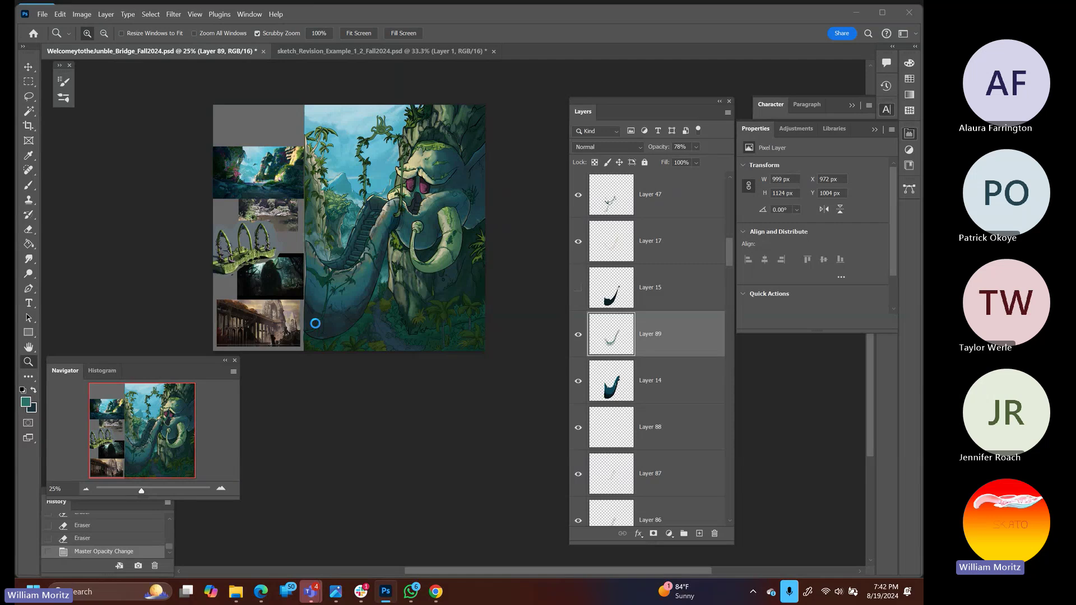
{"action": "key", "text": "ctrl+shift+s"}
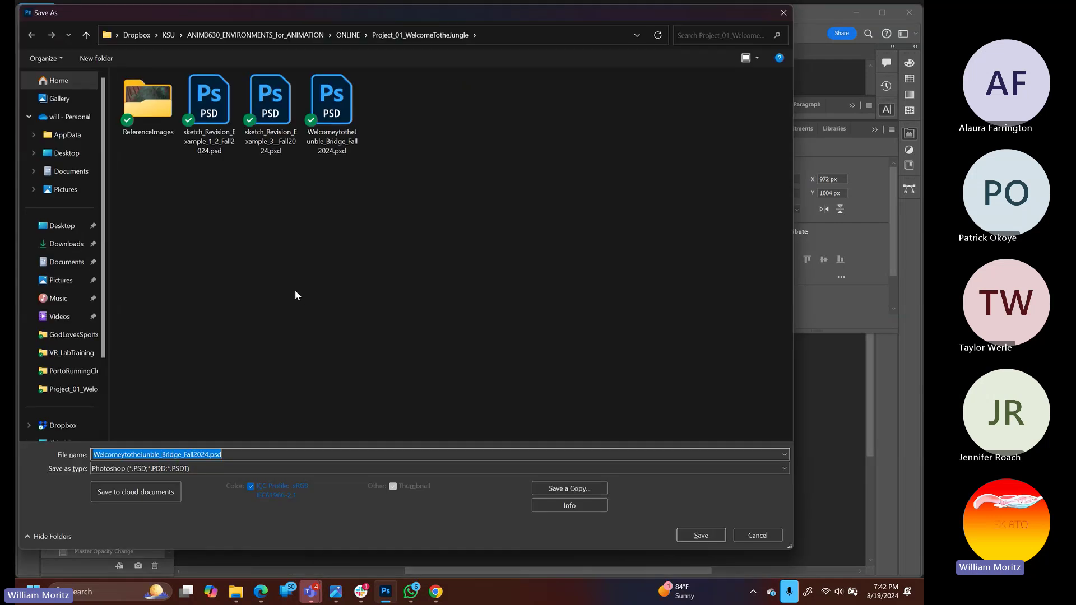
{"action": "left_click", "coordinate": [702, 536]}
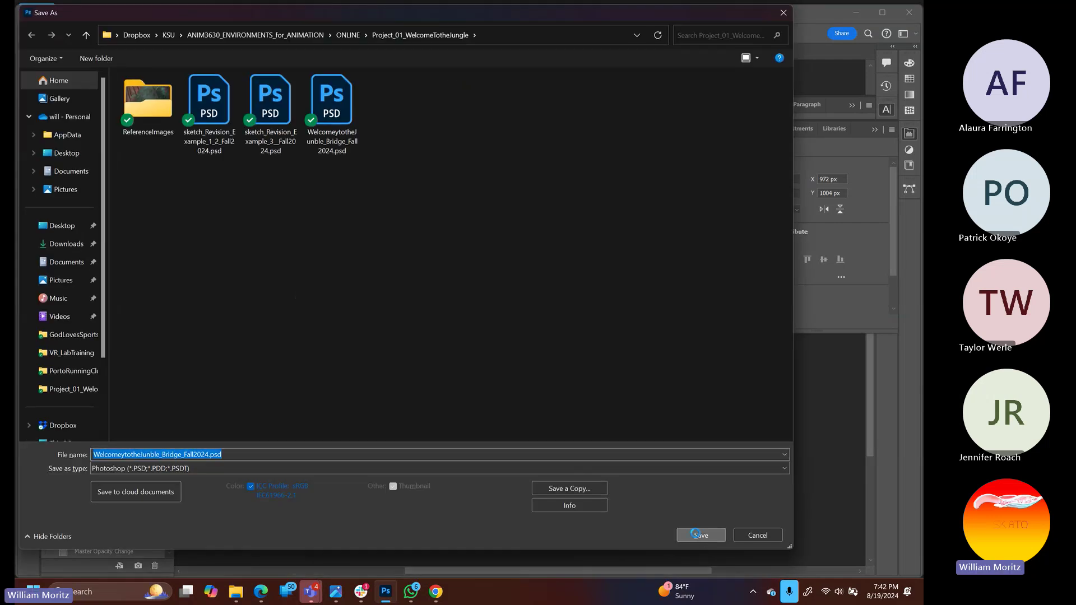
{"action": "left_click", "coordinate": [513, 298]}
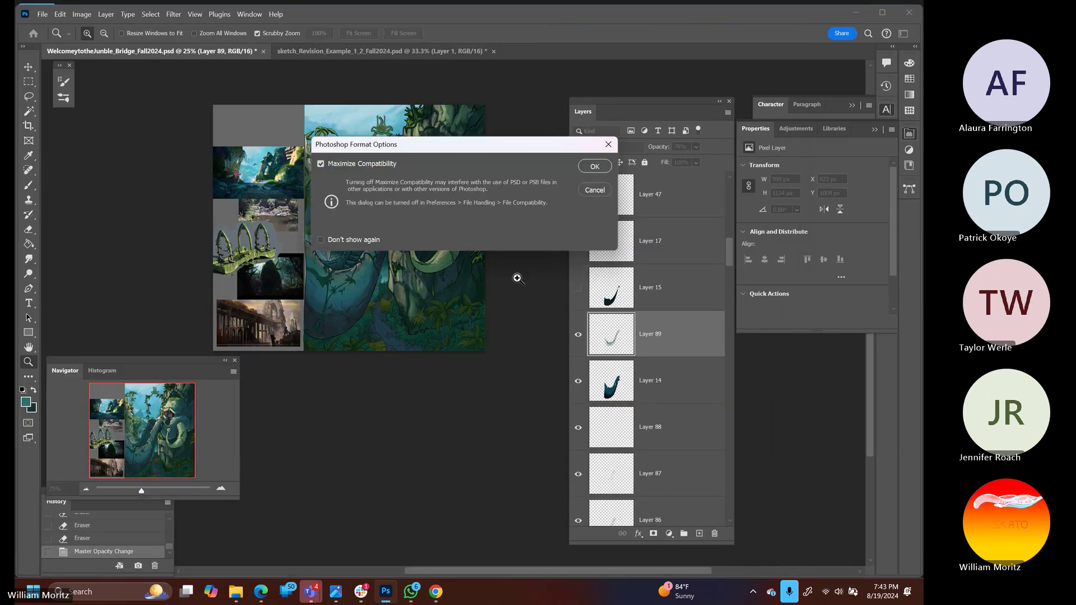
{"action": "key", "text": "Return"}
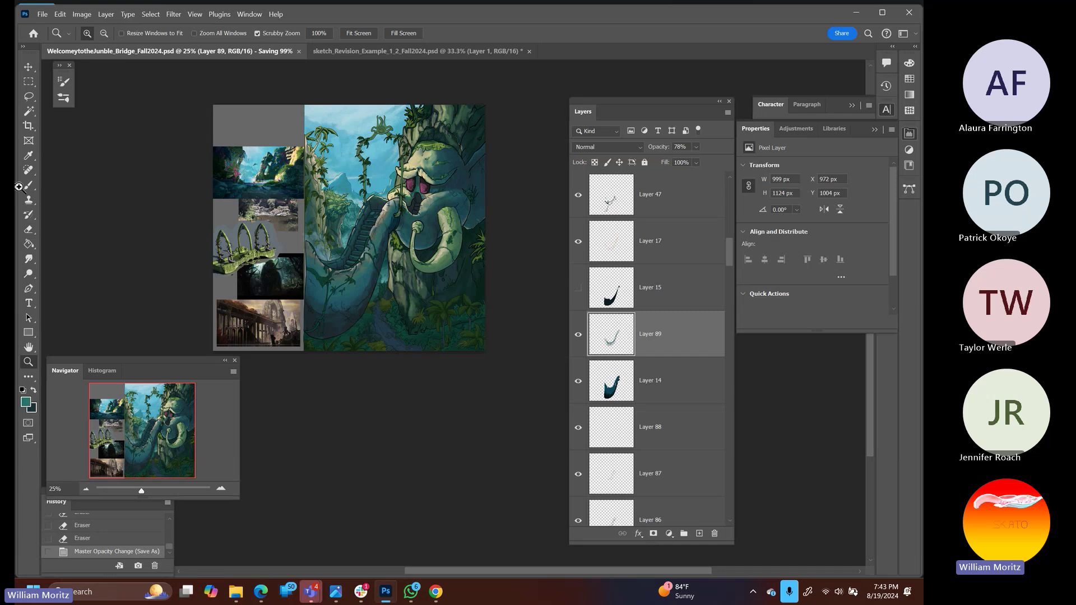
{"action": "left_click_drag", "start_coordinate": [389, 336], "coordinate": [382, 315]}
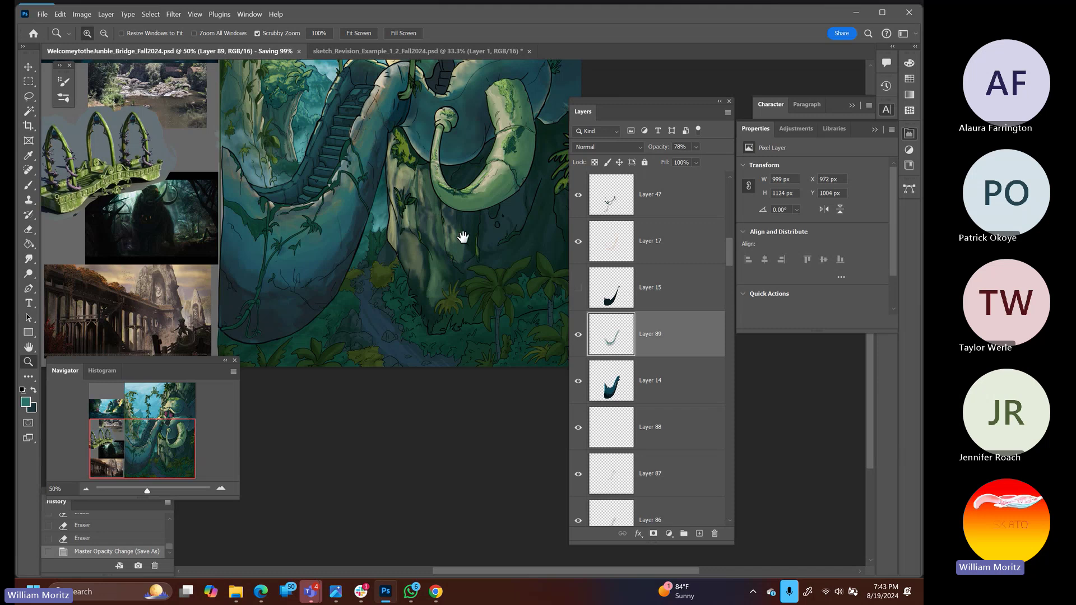
{"action": "left_click_drag", "start_coordinate": [462, 237], "coordinate": [394, 325]}
{"action": "left_click_drag", "start_coordinate": [396, 260], "coordinate": [432, 283]}
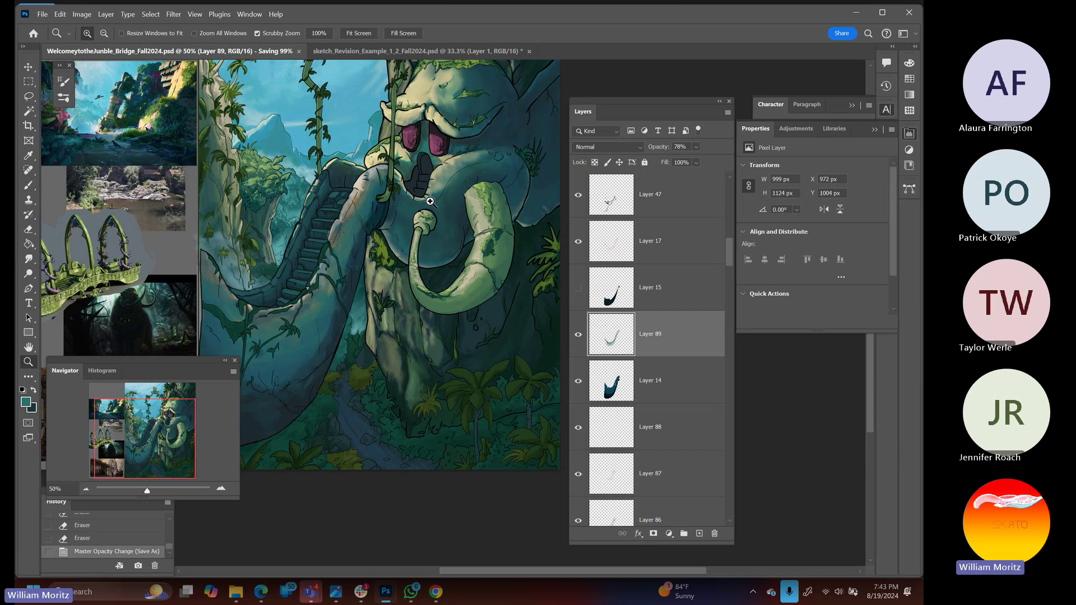
{"action": "left_click_drag", "start_coordinate": [416, 169], "coordinate": [424, 208]}
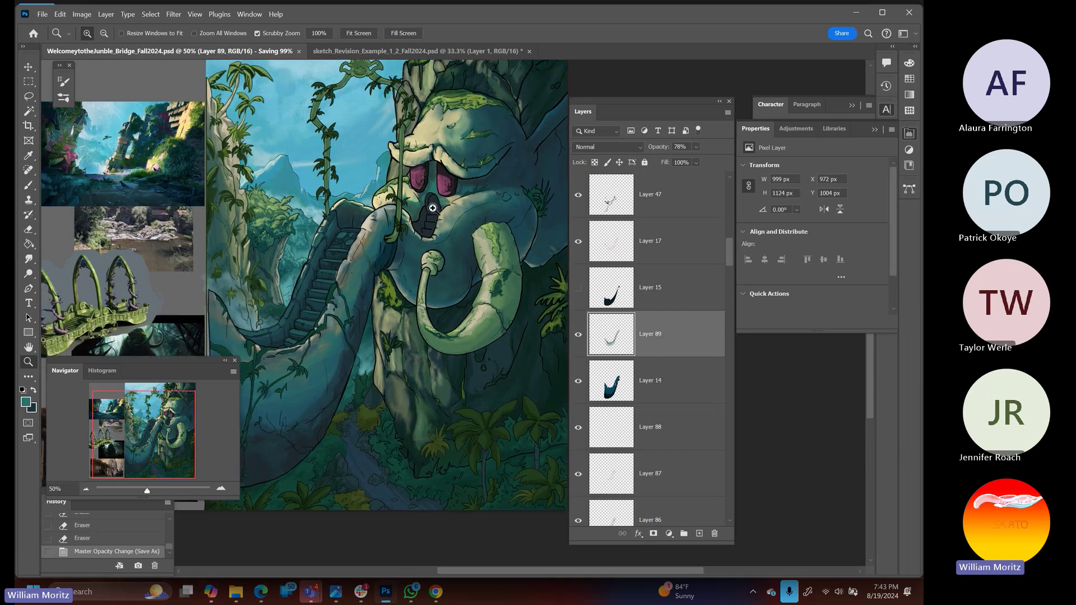
{"action": "left_click", "coordinate": [391, 238], "text": "alt"}
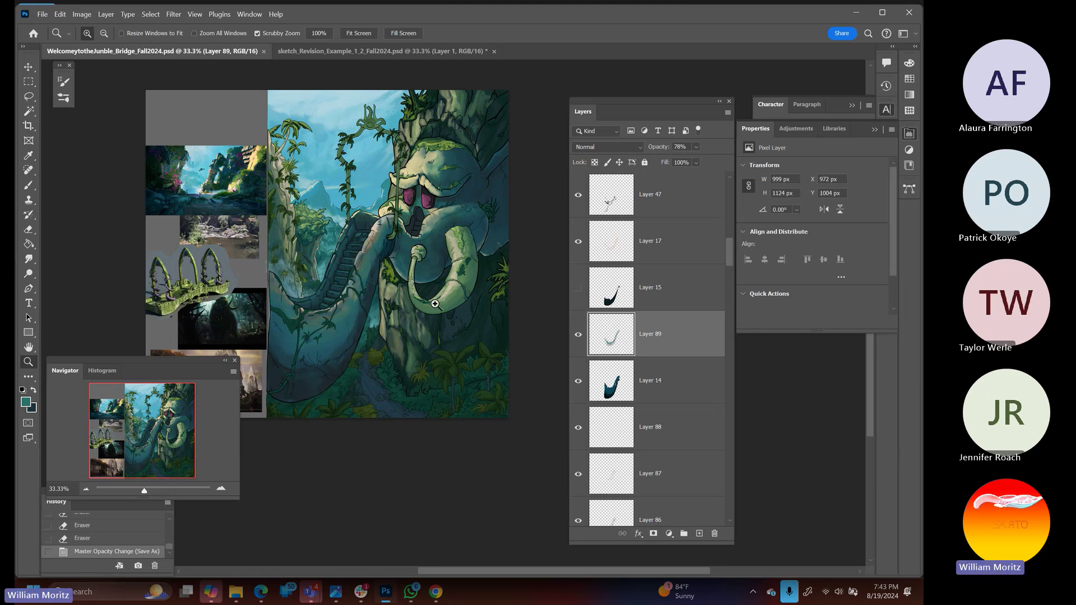
Pick the curled green tusk's layer, Layer 22, from the canvas, check it by toggling its visibility, and duplicate it
{"action": "key", "text": "v"}
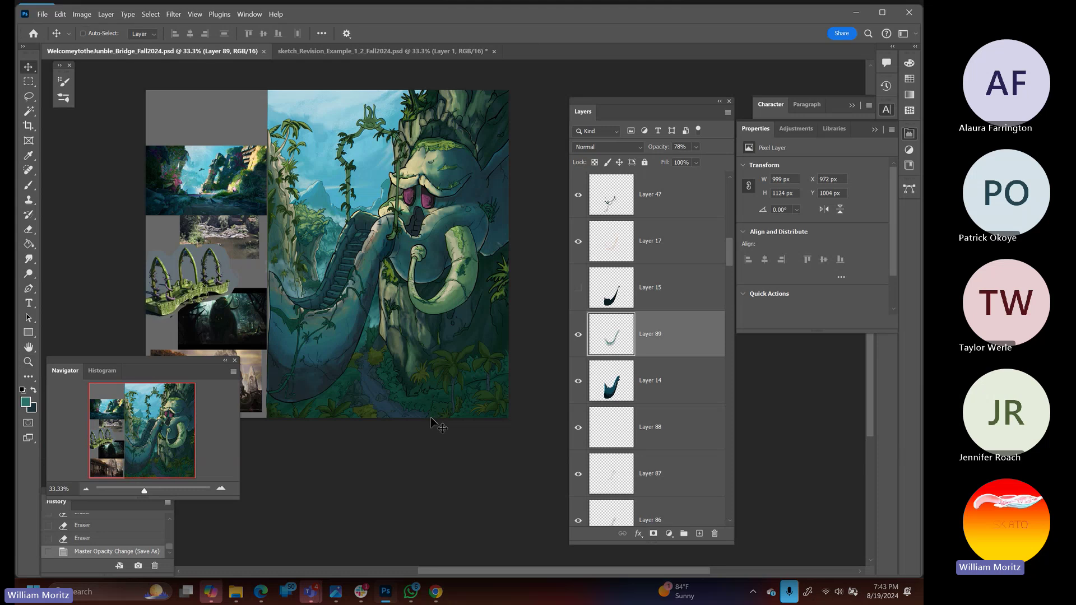
{"action": "right_click", "coordinate": [452, 295]}
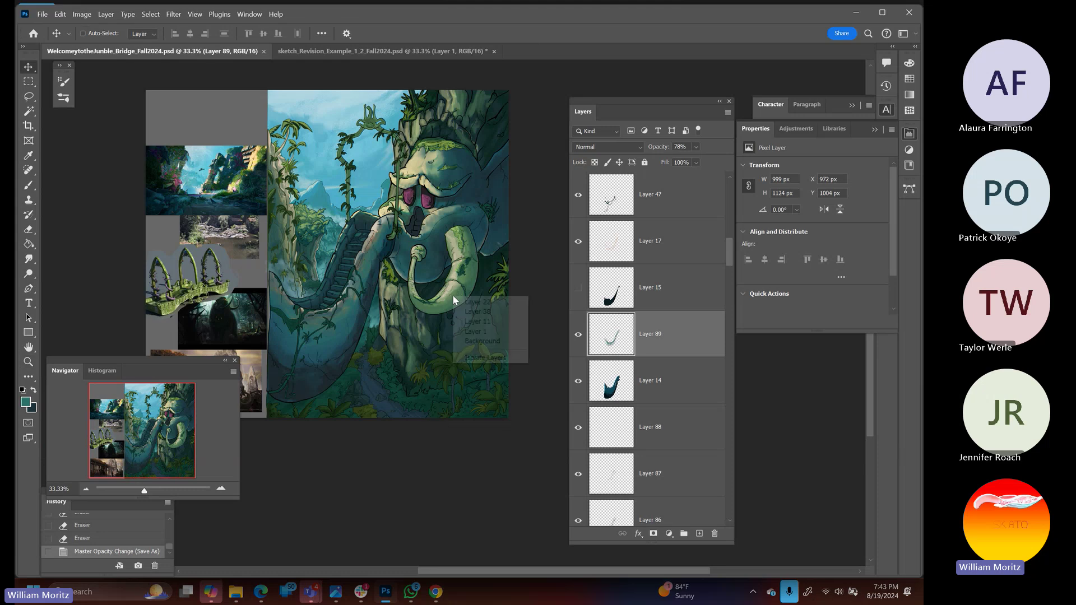
{"action": "left_click", "coordinate": [465, 305]}
{"action": "left_click", "coordinate": [577, 194]}
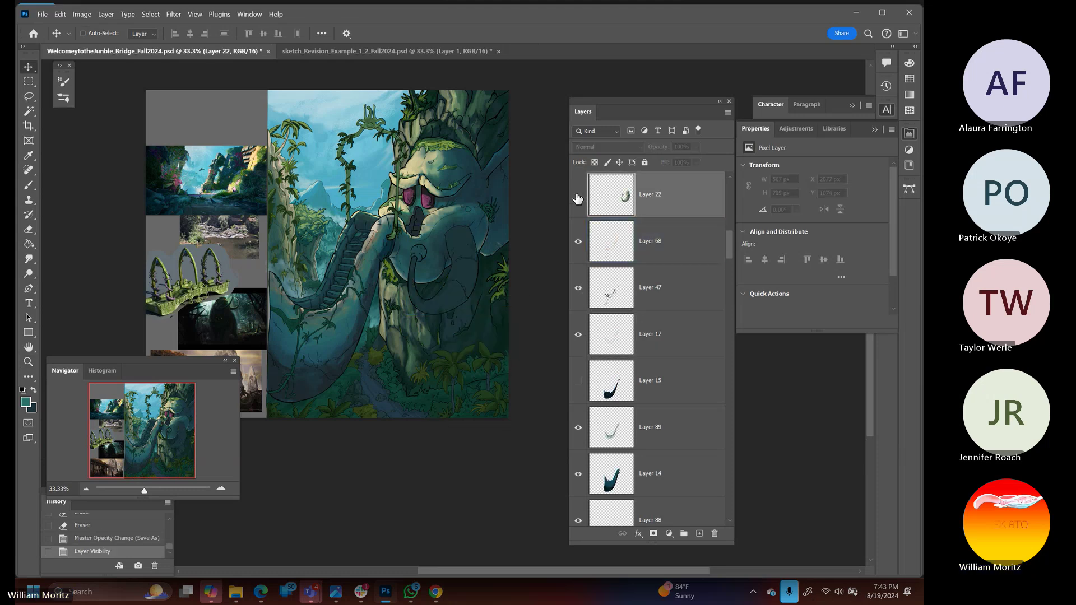
{"action": "left_click", "coordinate": [577, 196]}
{"action": "right_click", "coordinate": [662, 209]}
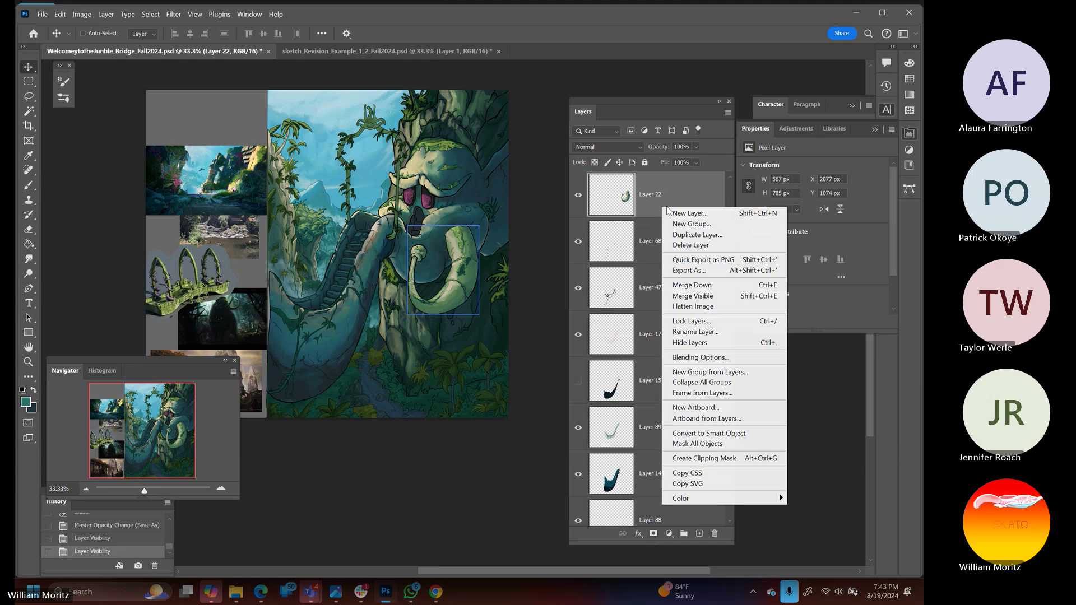
{"action": "left_click", "coordinate": [693, 240]}
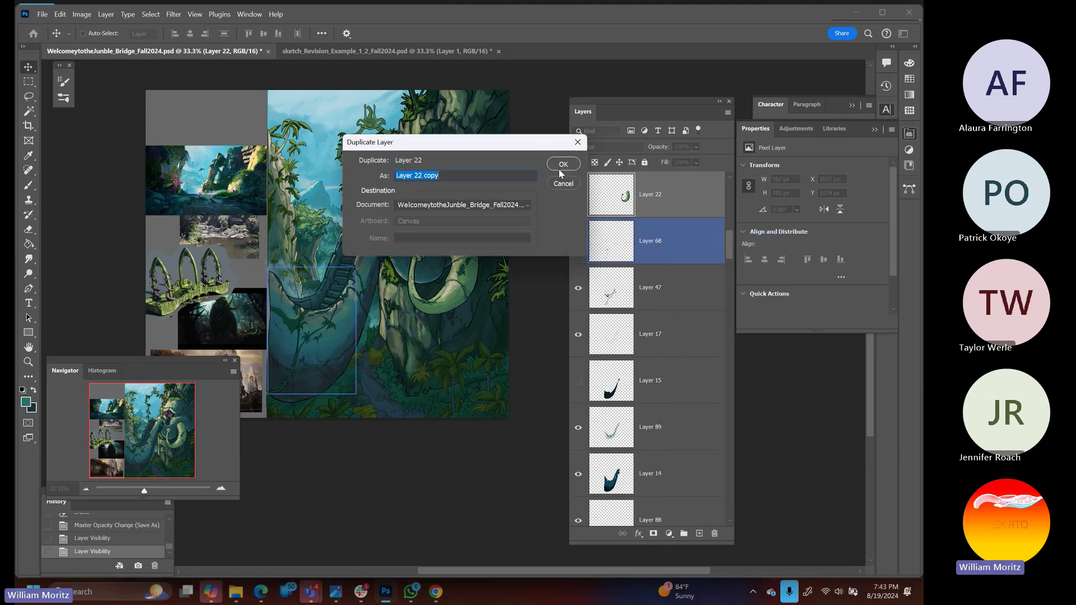
{"action": "left_click", "coordinate": [556, 166]}
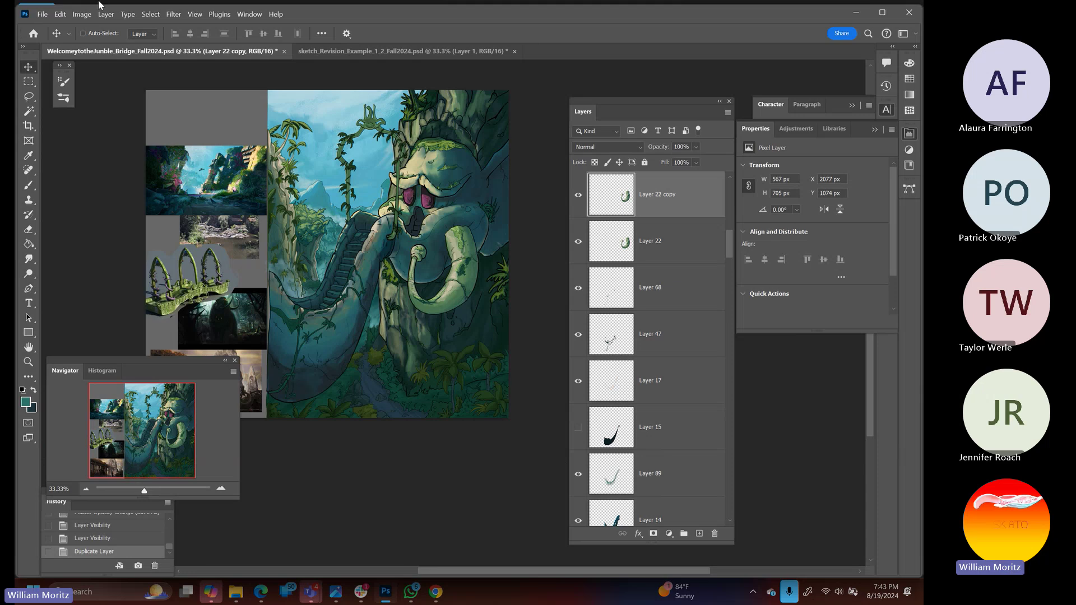
Apply Replace Color to the duplicated tusk layer, shifting the selected green to hue +41 and lightness -16 at fuzziness 40
{"action": "left_click", "coordinate": [82, 14]}
{"action": "mouse_move", "coordinate": [98, 42]}
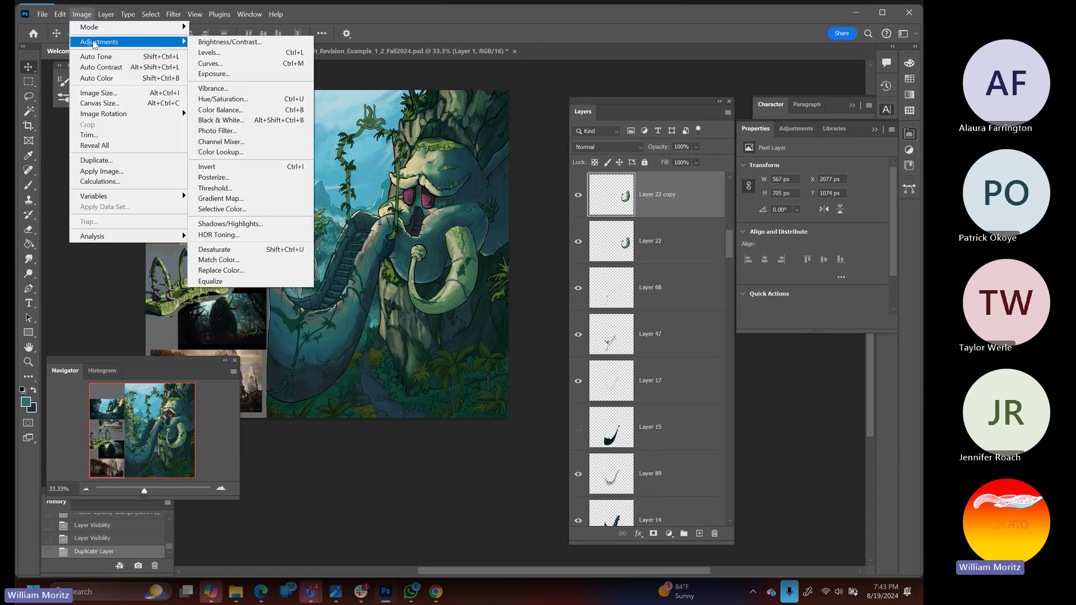
{"action": "left_click", "coordinate": [219, 271]}
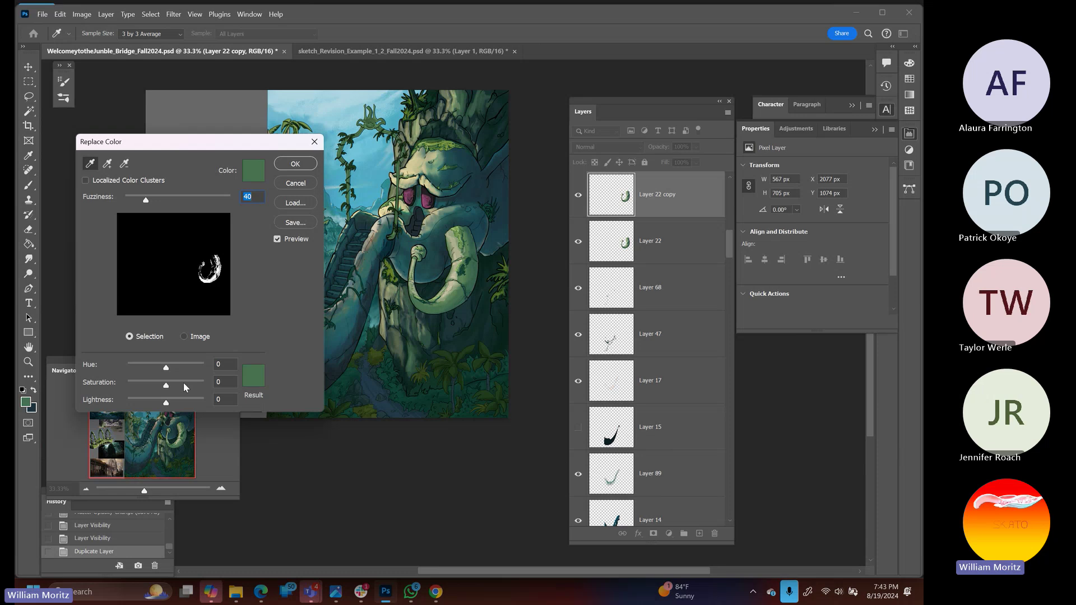
{"action": "left_click_drag", "start_coordinate": [166, 367], "coordinate": [176, 368]}
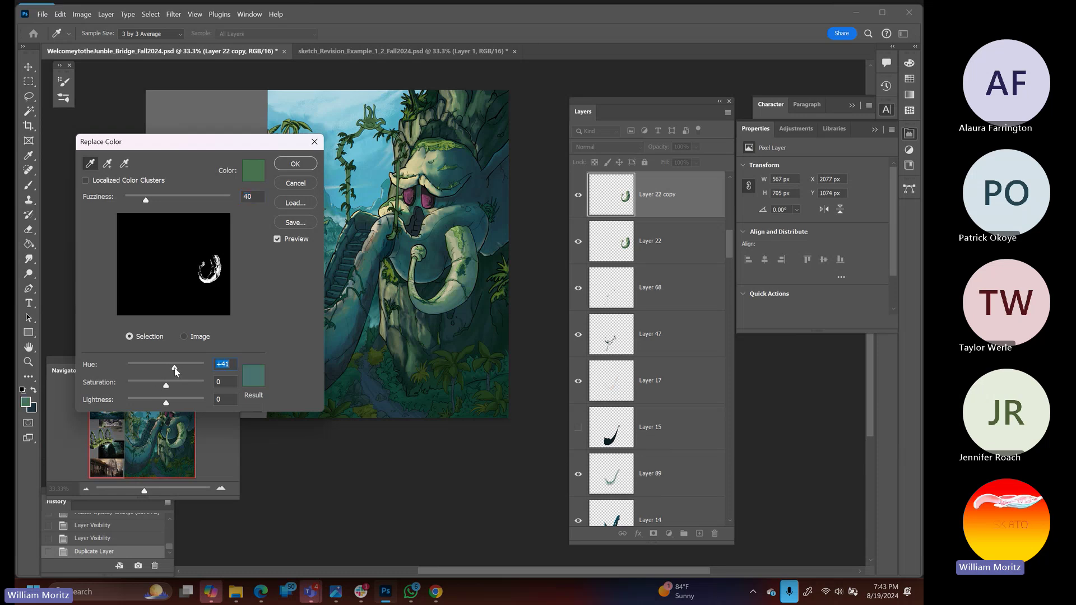
{"action": "left_click_drag", "start_coordinate": [246, 147], "coordinate": [219, 199]}
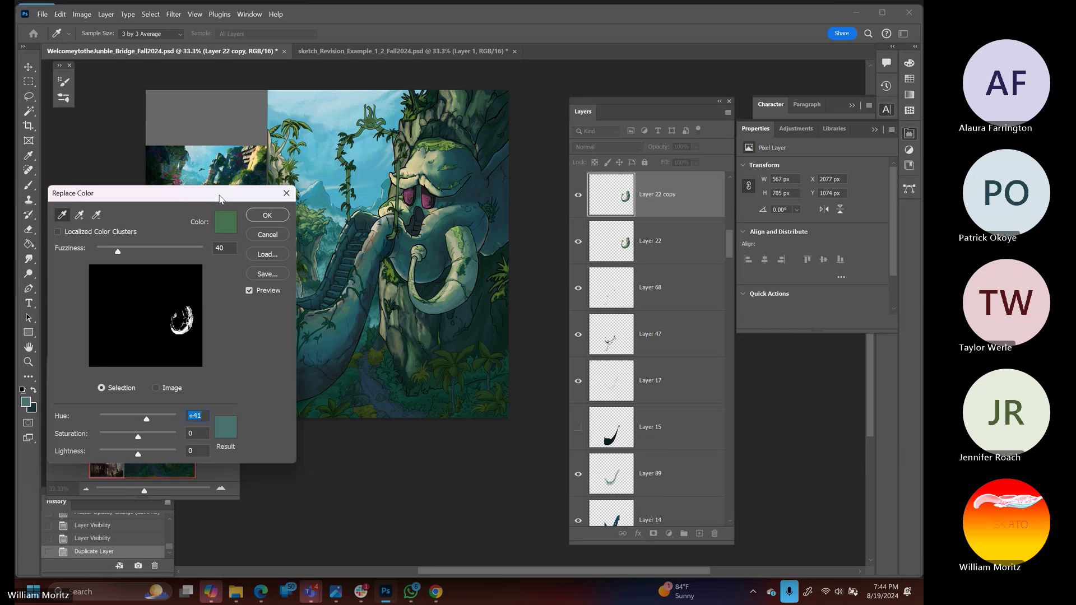
{"action": "left_click_drag", "start_coordinate": [136, 455], "coordinate": [133, 458]}
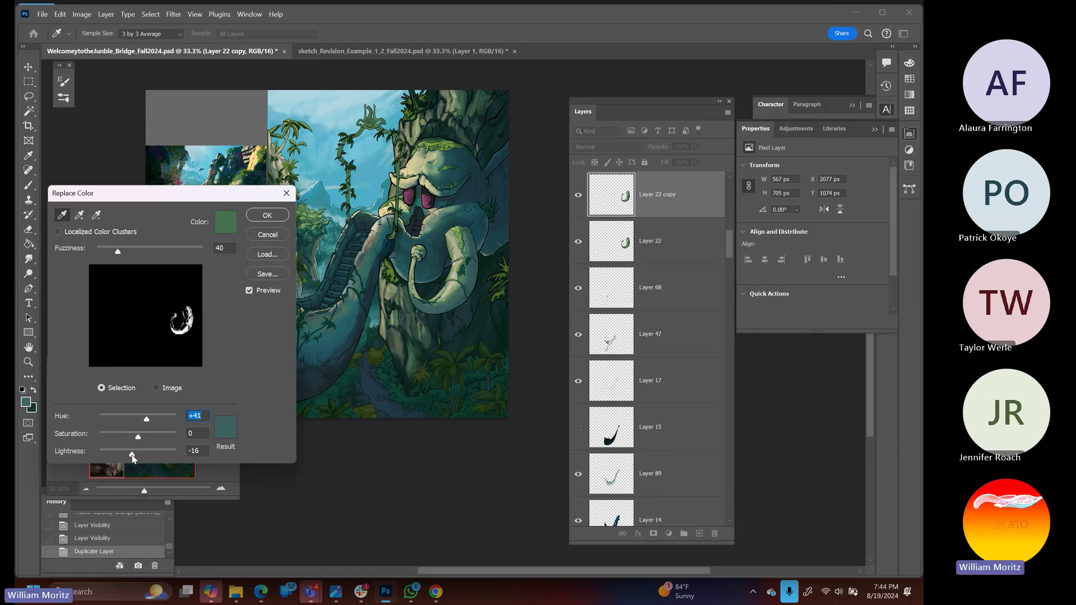
{"action": "left_click", "coordinate": [268, 217]}
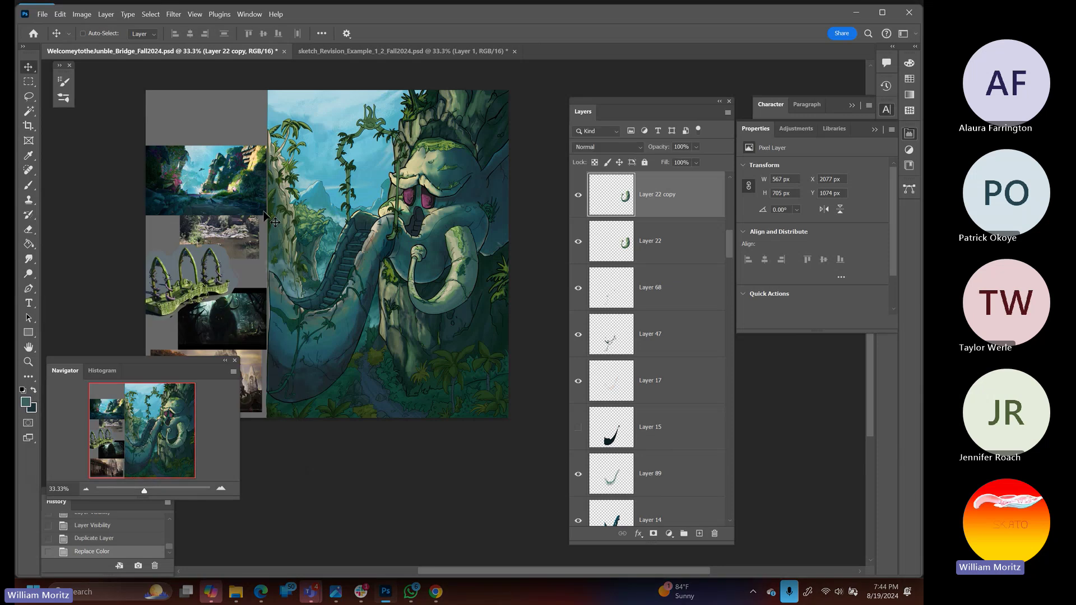
Compare the curled tusk with and without the recolored copy, leaving the copy shown
{"action": "left_click", "coordinate": [578, 196]}
{"action": "left_click", "coordinate": [578, 197]}
{"action": "left_click", "coordinate": [583, 253]}
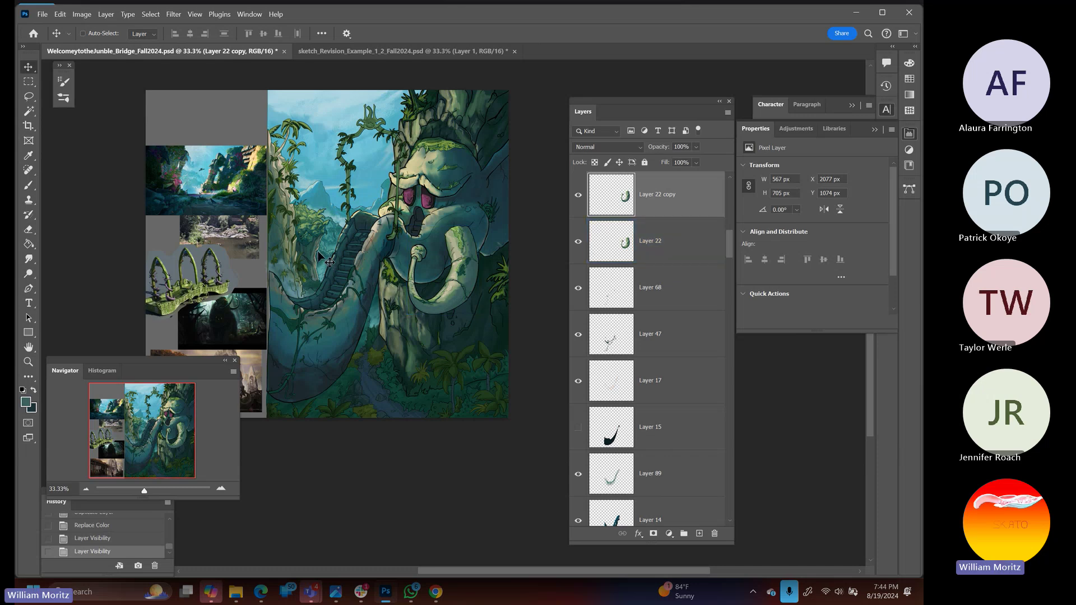
{"action": "left_click", "coordinate": [575, 193]}
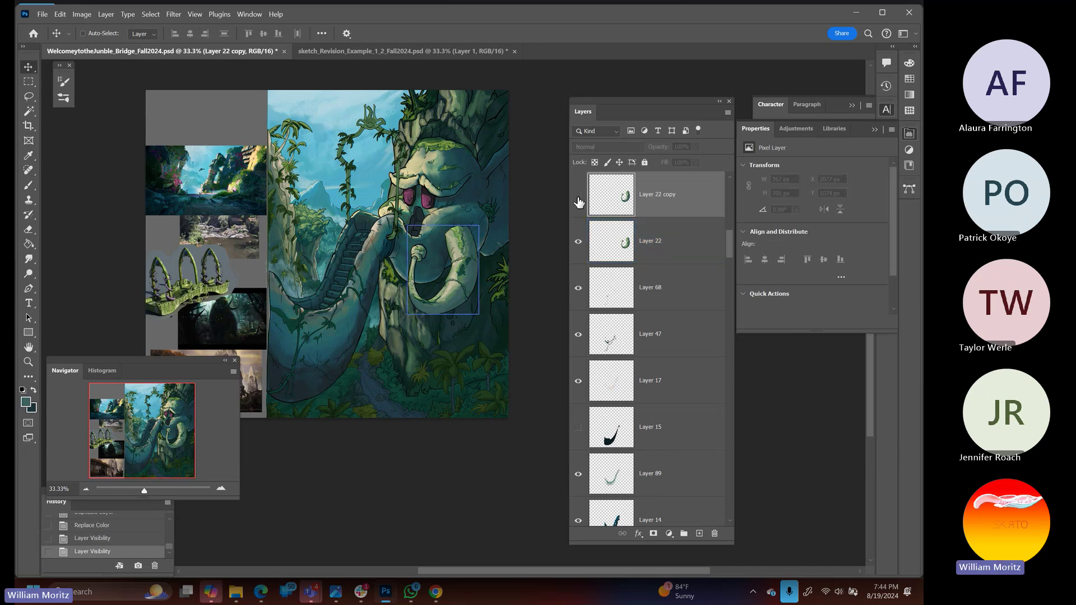
{"action": "left_click", "coordinate": [578, 196]}
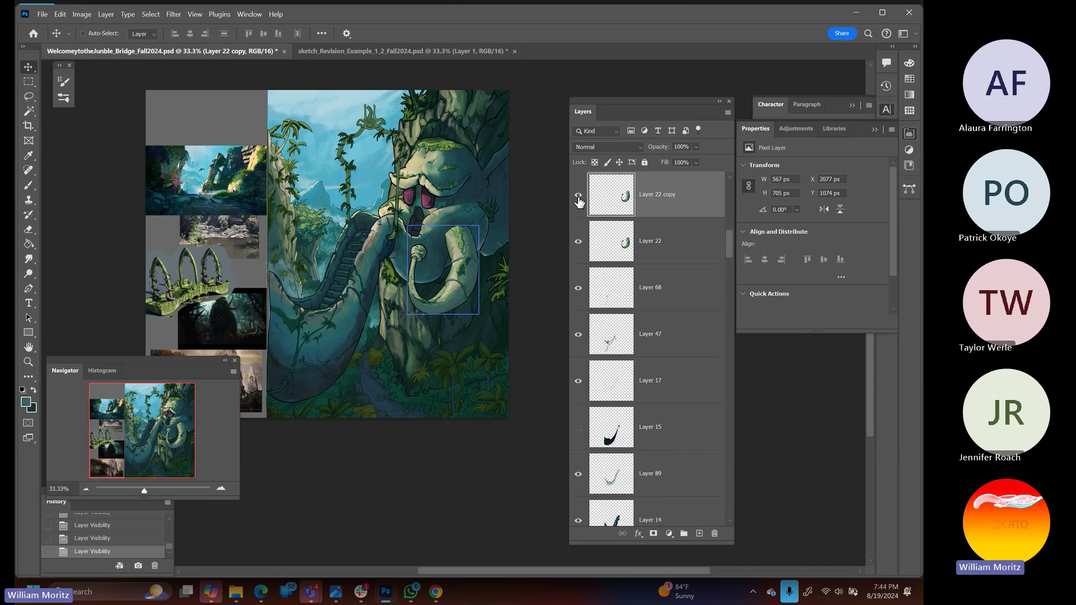
{"action": "left_click", "coordinate": [578, 196]}
{"action": "left_click", "coordinate": [578, 196]}
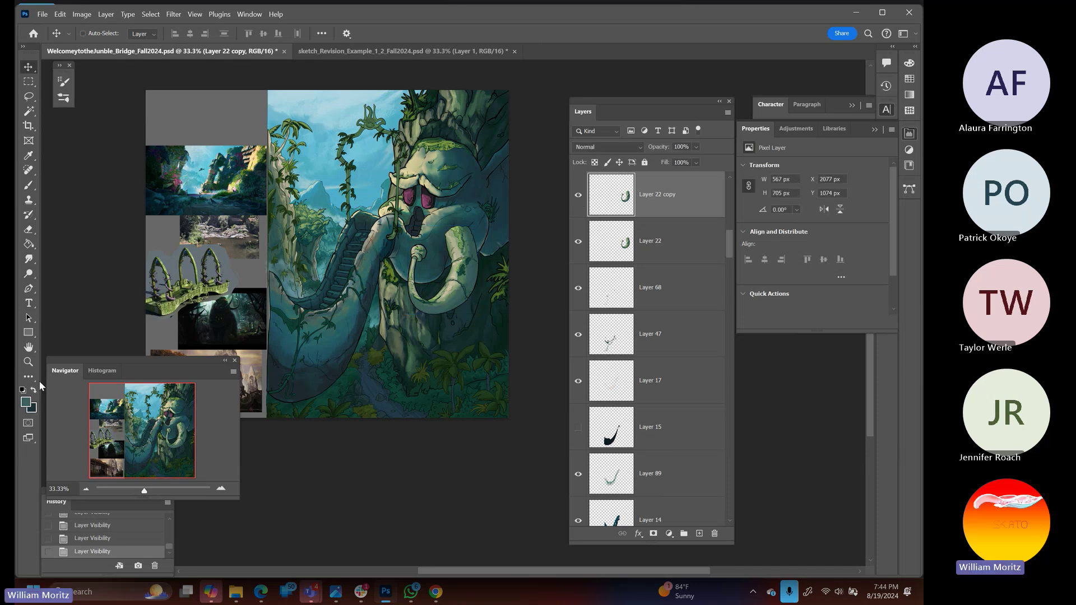
Save the bridge painting with the recolored tusk
{"action": "left_click", "coordinate": [28, 363]}
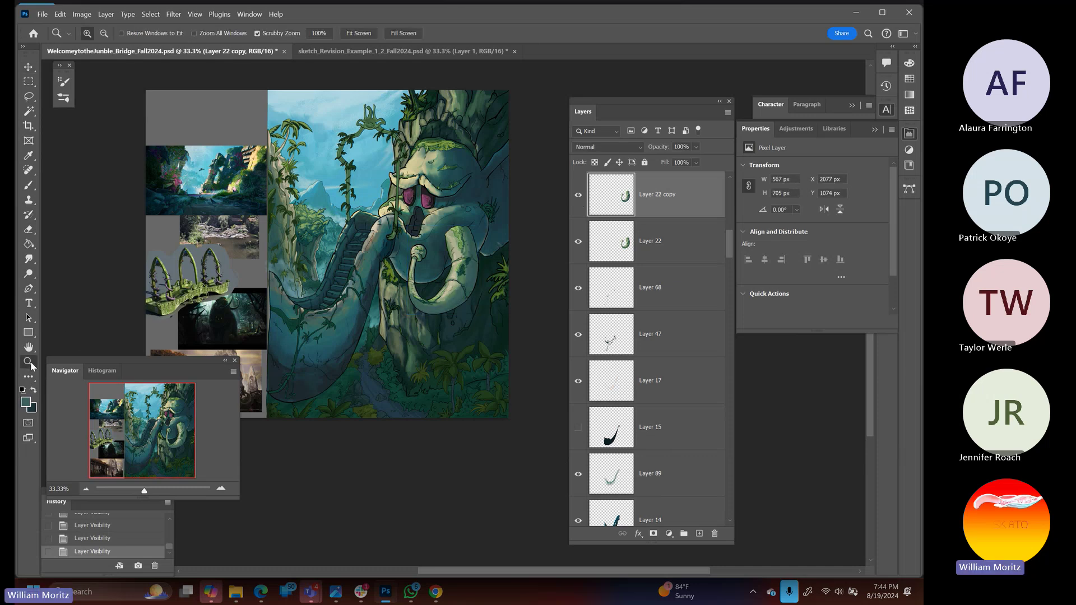
{"action": "left_click", "coordinate": [408, 227], "text": "alt"}
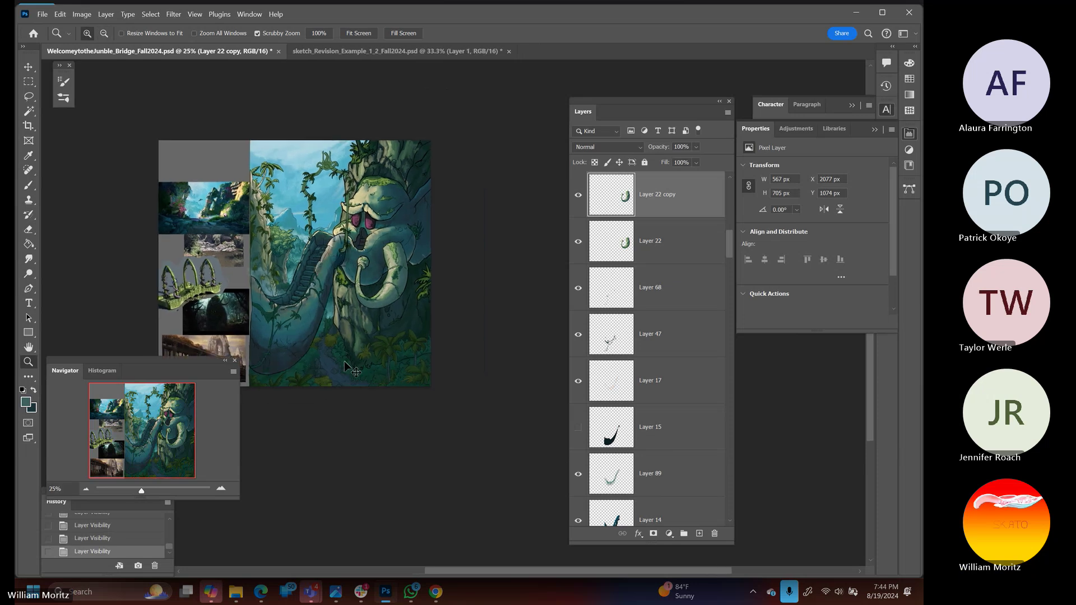
{"action": "key", "text": "ctrl+s"}
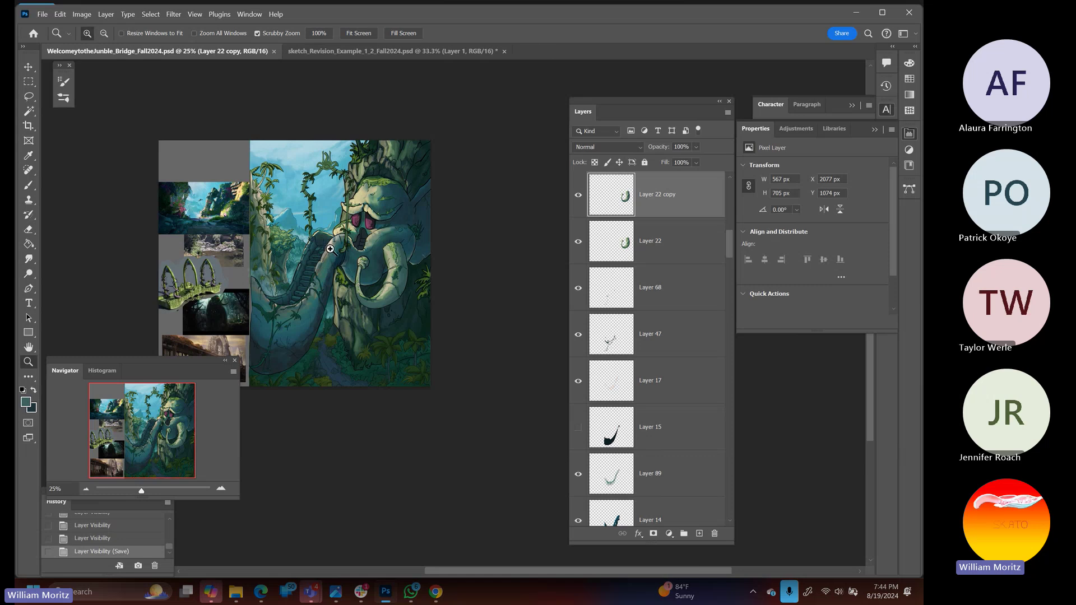
{"action": "left_click", "coordinate": [330, 370]}
{"action": "left_click", "coordinate": [329, 371]}
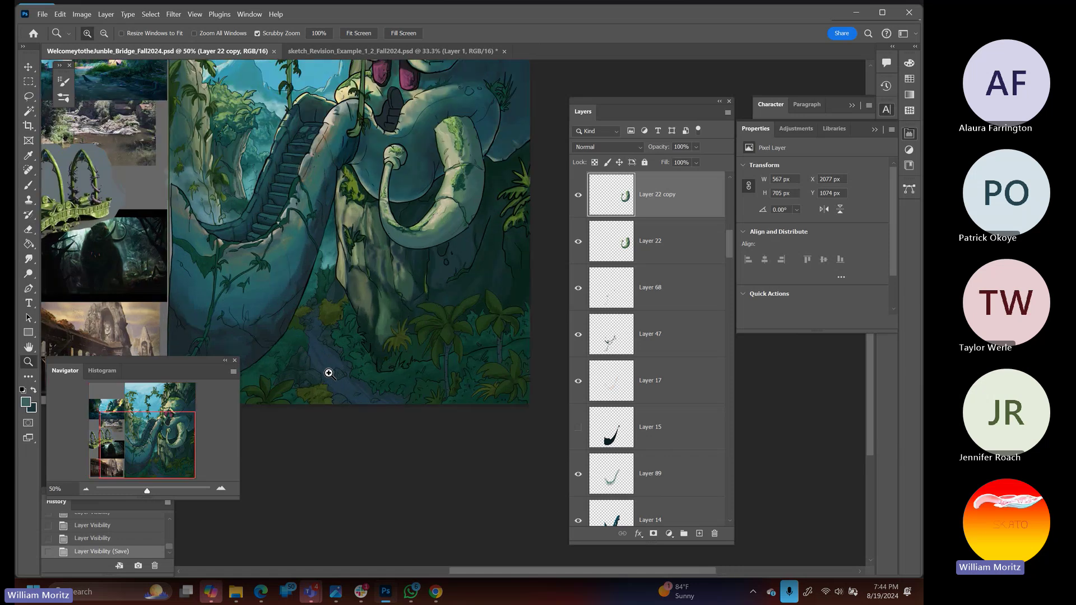
{"action": "left_click_drag", "start_coordinate": [329, 373], "coordinate": [415, 323]}
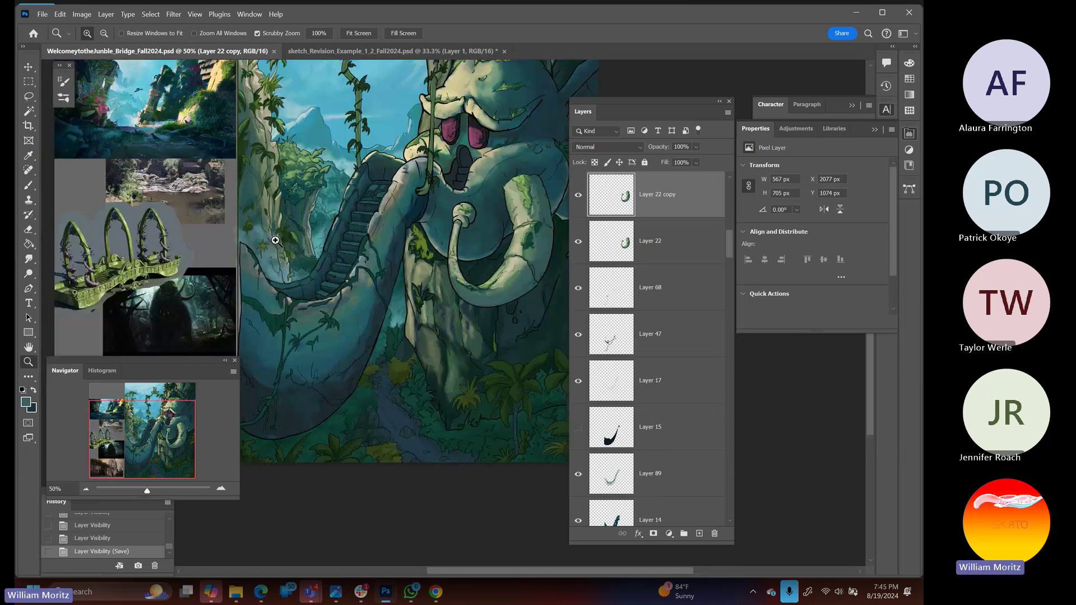
{"action": "key", "text": "alt"}
{"action": "left_click_drag", "start_coordinate": [386, 227], "coordinate": [390, 329]}
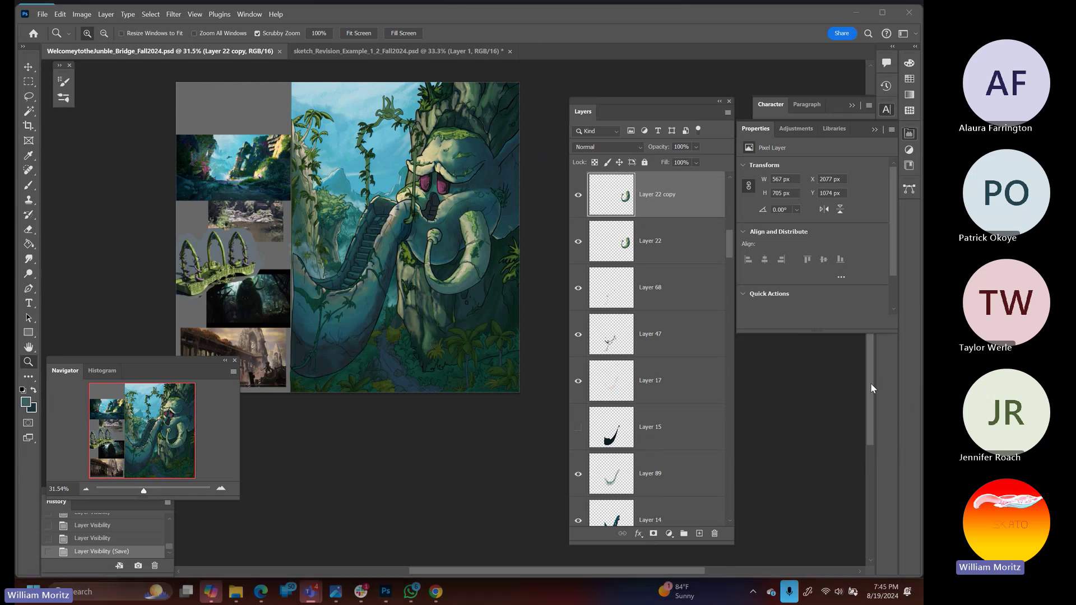
Switch to the Microsoft Teams meeting and stop its recording and transcription
{"action": "key", "text": "alt+Tab"}
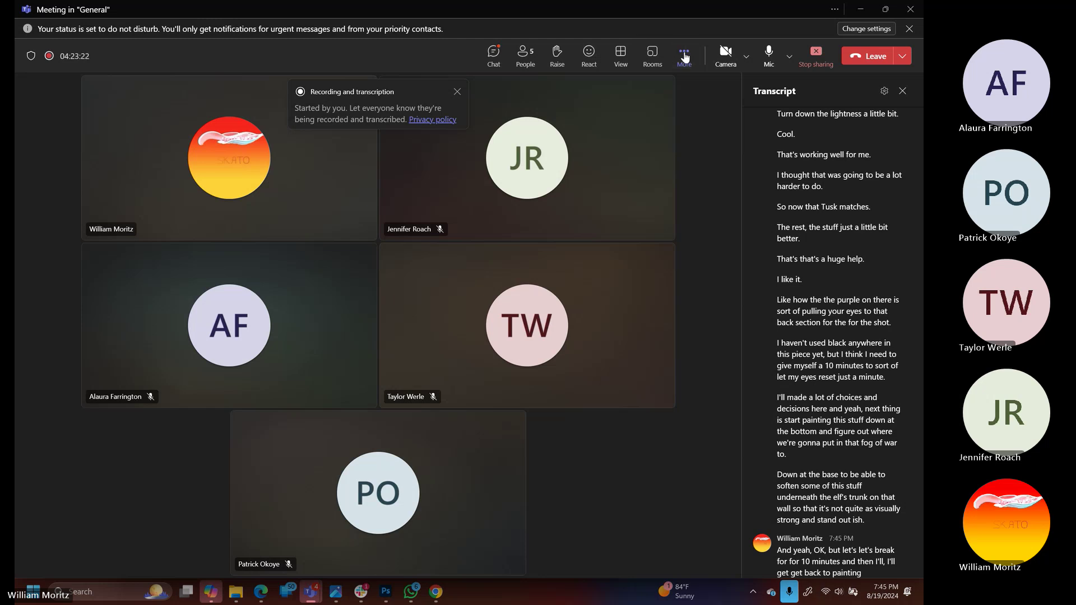
{"action": "left_click", "coordinate": [685, 56]}
{"action": "mouse_move", "coordinate": [728, 88]}
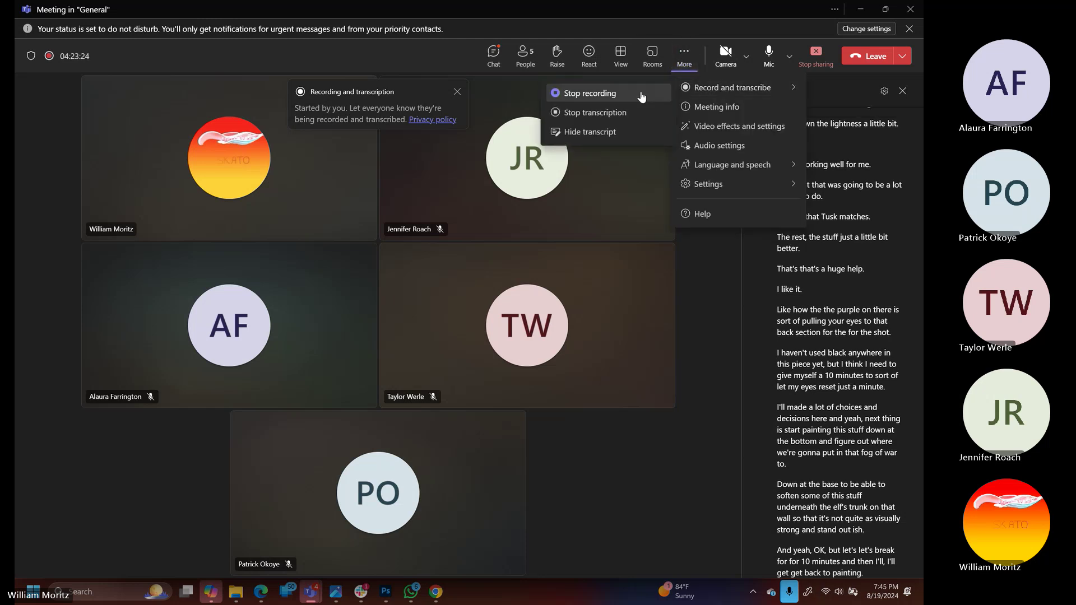
{"action": "left_click", "coordinate": [580, 91]}
{"action": "left_click", "coordinate": [541, 310]}
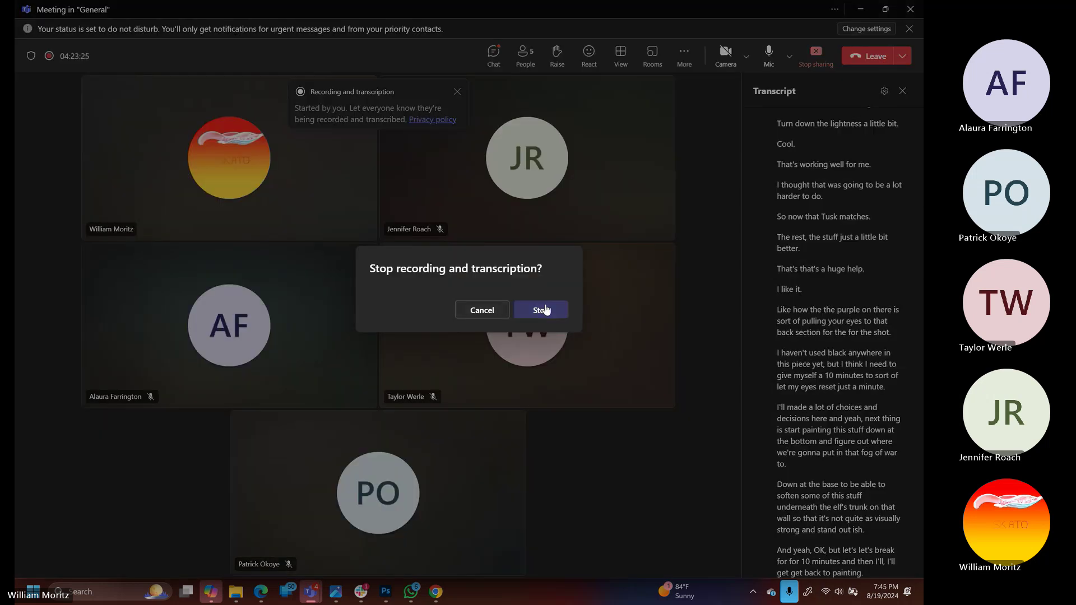